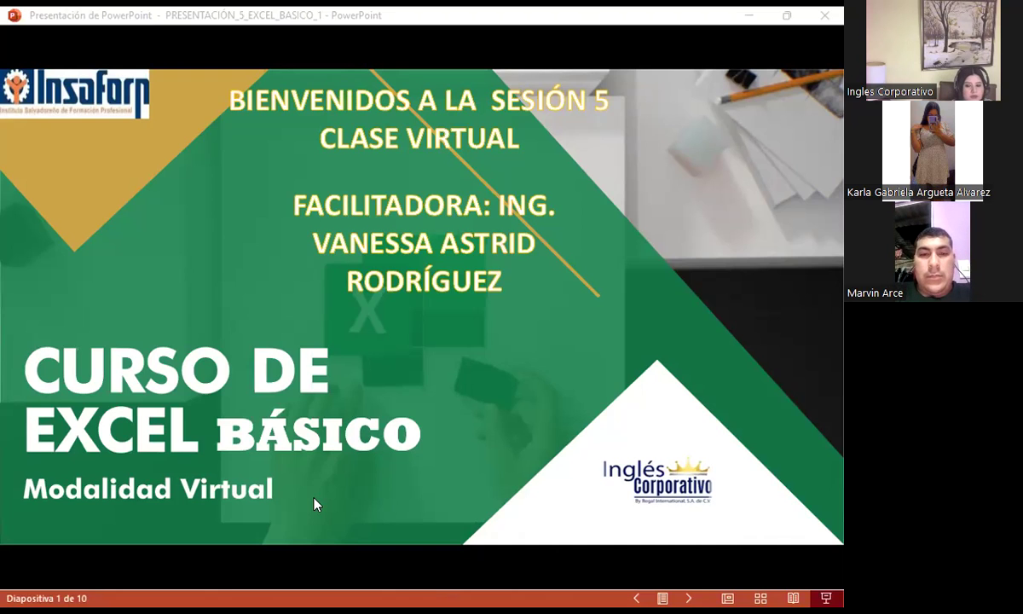
Step: Switch from the PowerPoint slideshow to the Inglés Corporativo course dashboard in Firefox
{"action": "key", "text": "alt+Tab"}
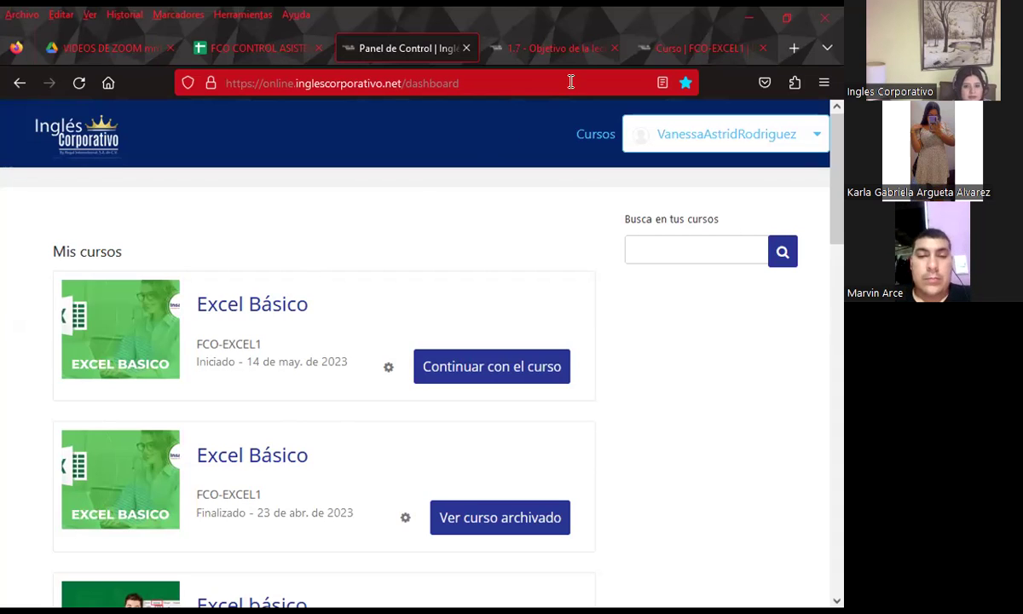
Step: Open the Excel Básico course from the dashboard in a new tab and scroll to its sections
{"action": "left_click", "coordinate": [567, 51]}
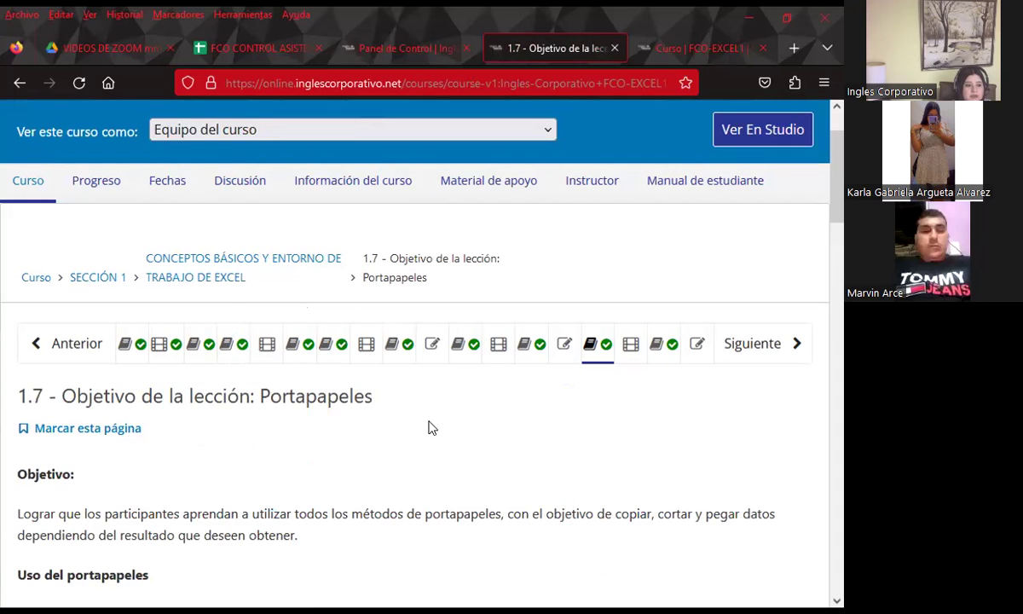
{"action": "left_click", "coordinate": [429, 53]}
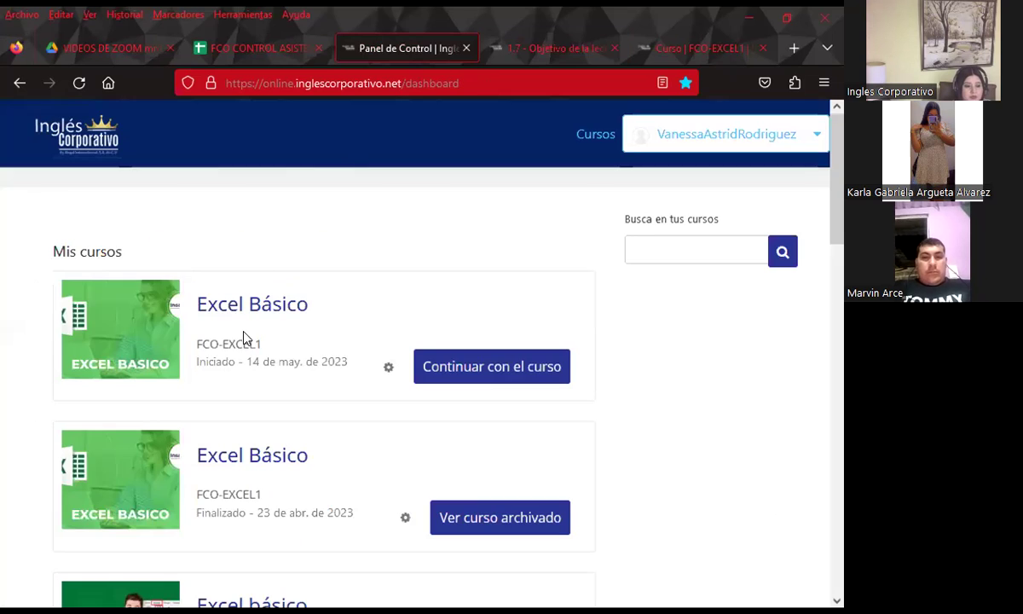
{"action": "middle_click", "coordinate": [229, 303]}
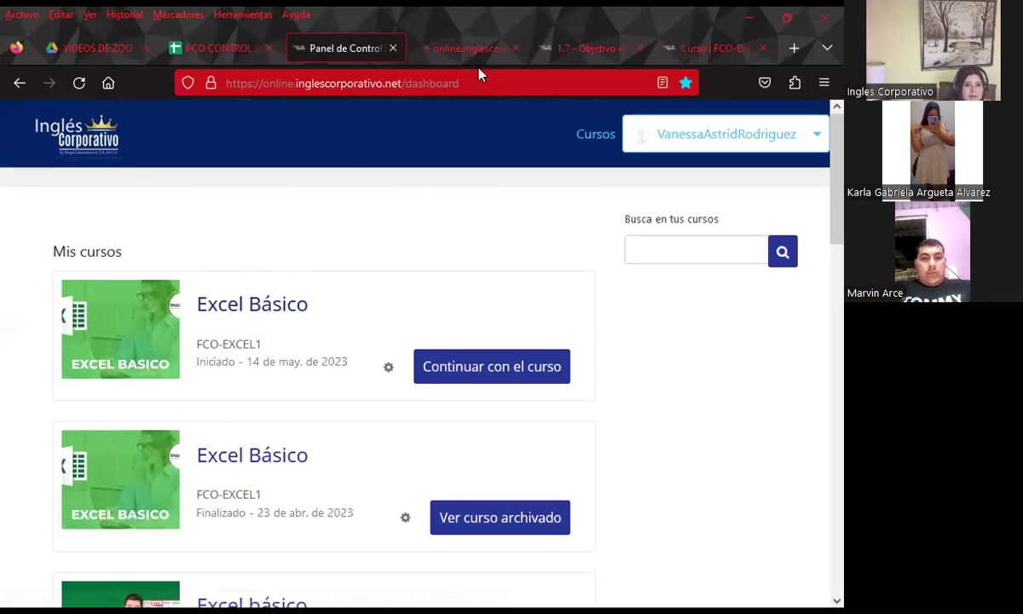
{"action": "left_click", "coordinate": [444, 49]}
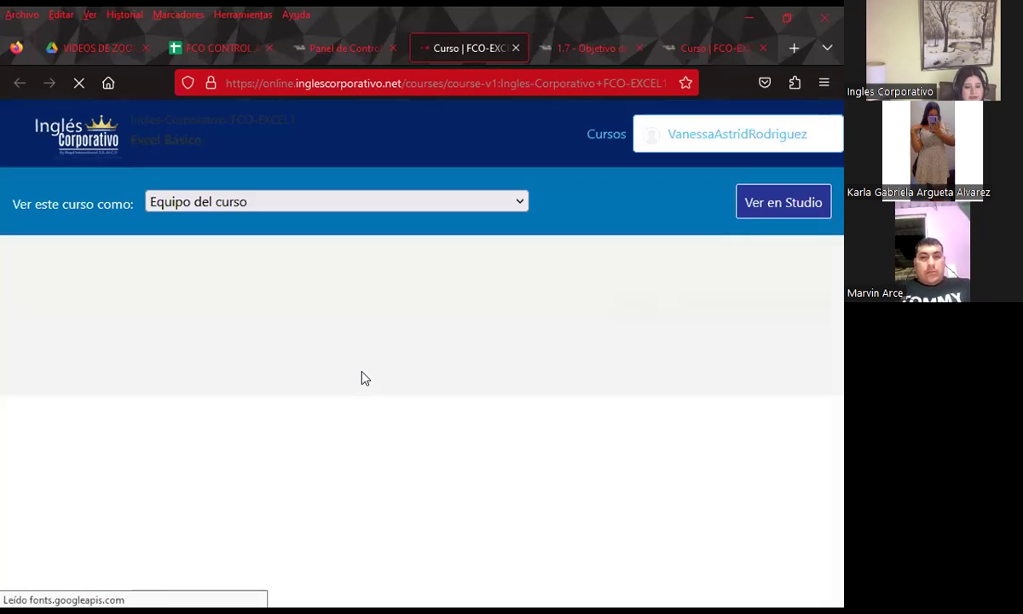
{"action": "scroll", "coordinate": [2, 445], "scroll_direction": "down", "scroll_amount": 2}
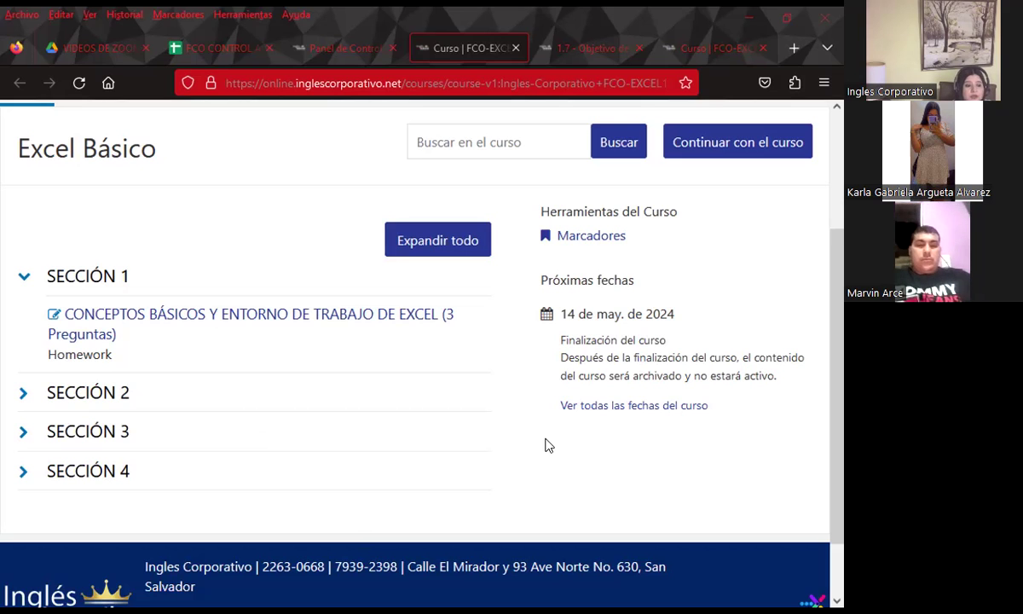
Step: Expand and collapse Sección 2's activity list, then return to the 1.7 Portapapeles lesson
{"action": "left_click", "coordinate": [24, 396]}
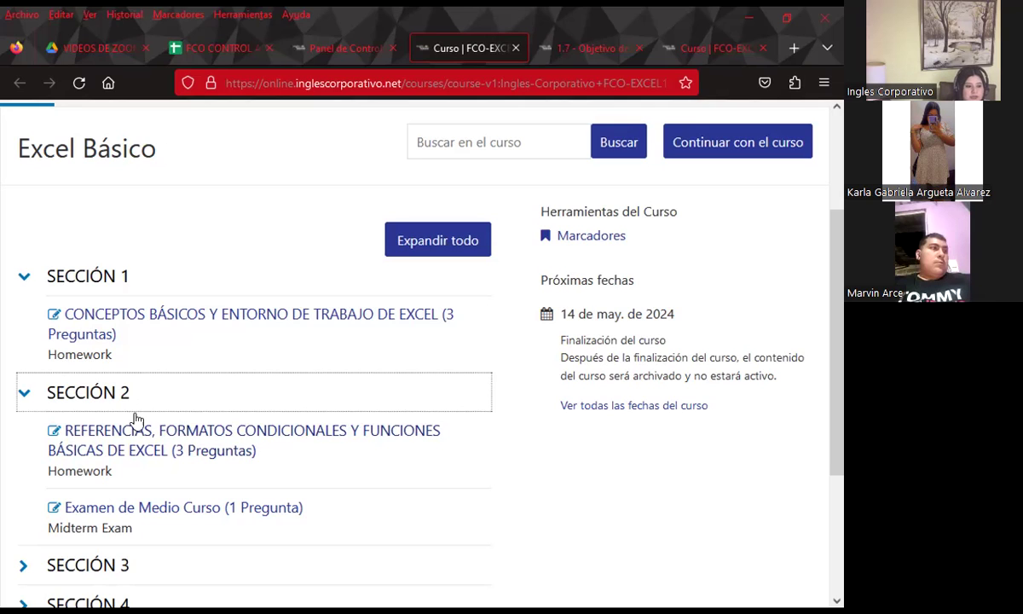
{"action": "left_click", "coordinate": [24, 395]}
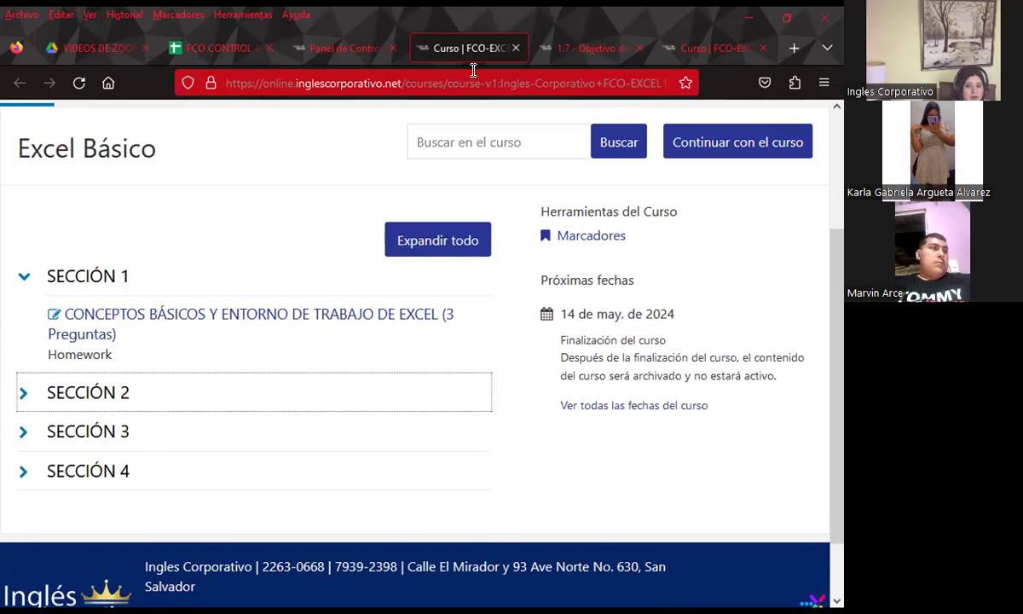
{"action": "left_click", "coordinate": [562, 45]}
{"action": "scroll", "coordinate": [434, 430], "scroll_direction": "down", "scroll_amount": 2}
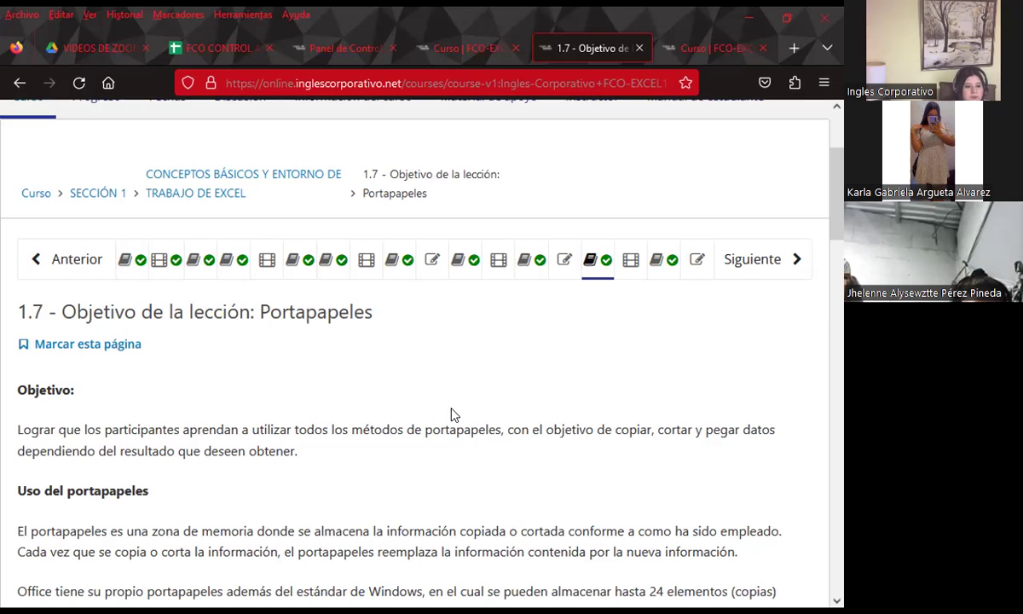
Step: Scroll down through the Portapapeles lesson content and back up to its top
{"action": "scroll", "coordinate": [456, 392], "scroll_direction": "down", "scroll_amount": 4}
{"action": "scroll", "coordinate": [439, 440], "scroll_direction": "down", "scroll_amount": 1}
{"action": "scroll", "coordinate": [439, 440], "scroll_direction": "down", "scroll_amount": 3}
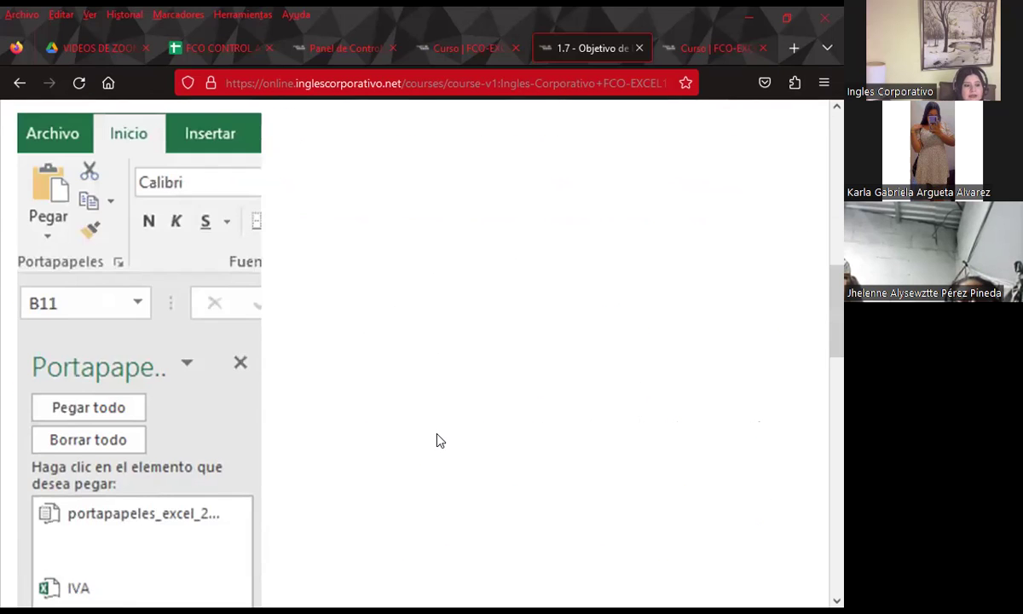
{"action": "scroll", "coordinate": [440, 440], "scroll_direction": "down", "scroll_amount": 3}
{"action": "scroll", "coordinate": [439, 441], "scroll_direction": "down", "scroll_amount": 3}
{"action": "scroll", "coordinate": [437, 460], "scroll_direction": "down", "scroll_amount": 3}
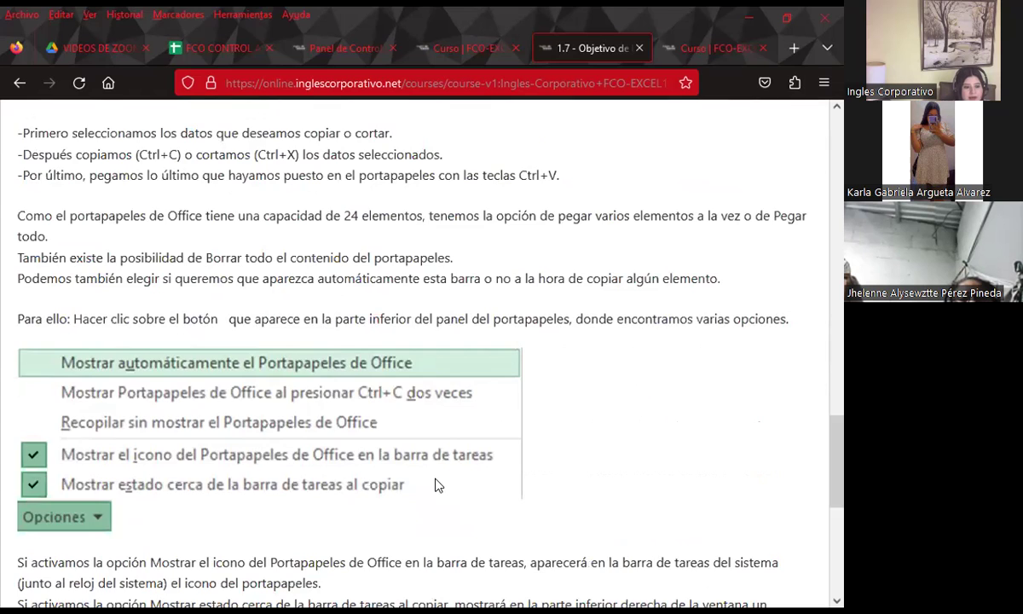
{"action": "scroll", "coordinate": [435, 485], "scroll_direction": "up", "scroll_amount": 3}
{"action": "scroll", "coordinate": [435, 485], "scroll_direction": "up", "scroll_amount": 8}
{"action": "scroll", "coordinate": [435, 485], "scroll_direction": "up", "scroll_amount": 4}
{"action": "scroll", "coordinate": [434, 486], "scroll_direction": "up", "scroll_amount": 3}
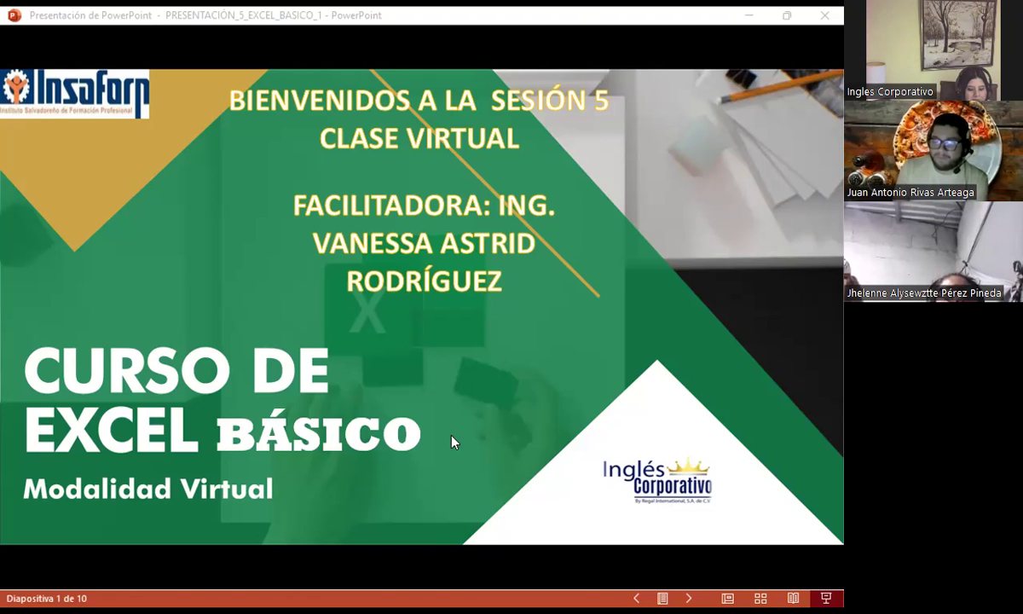
Step: Advance the slideshow through the SESIÓN: 5 slide to slide 3, AGENDA
{"action": "left_click", "coordinate": [516, 391]}
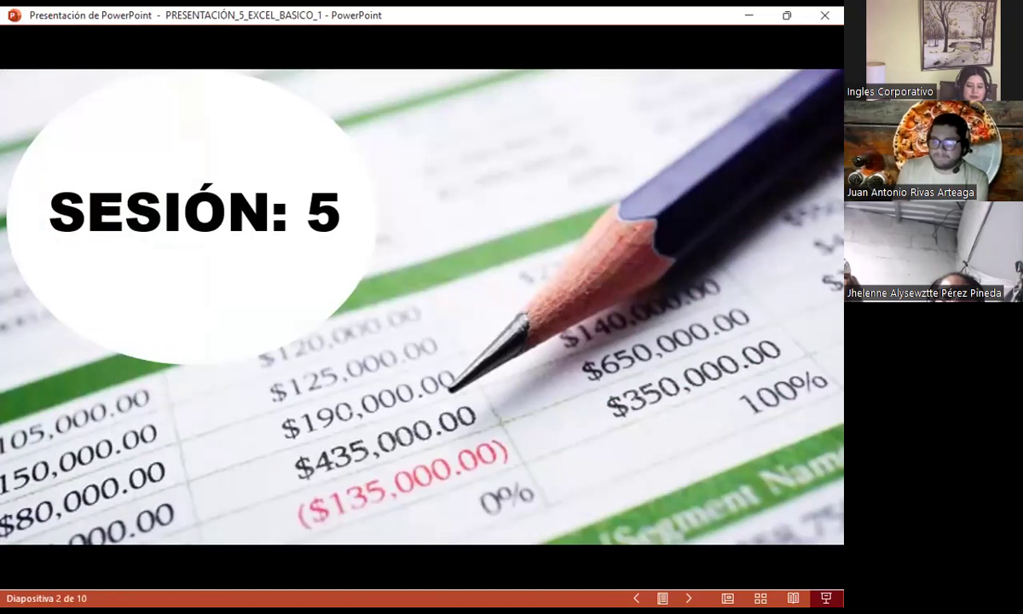
{"action": "key", "text": "Right"}
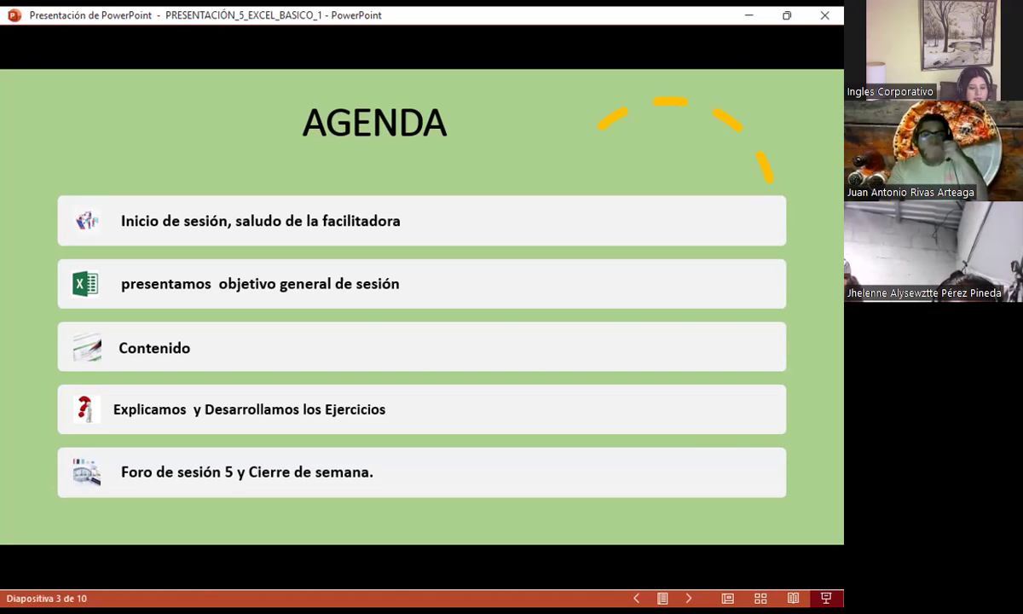
Step: Advance from the AGENDA slide to slide 4, the general objective on paste special methods
{"action": "key", "text": "Right"}
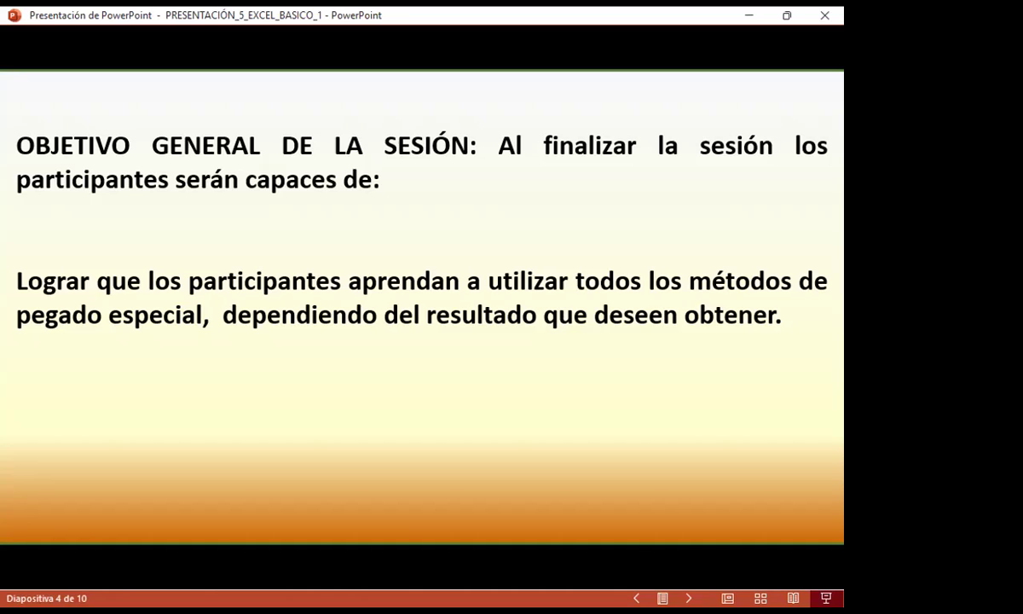
Step: Move to slide 5, Copiar Formato, then switch to the Excel workbook's COPIAR FORMATO sheet
{"action": "key", "text": "Right"}
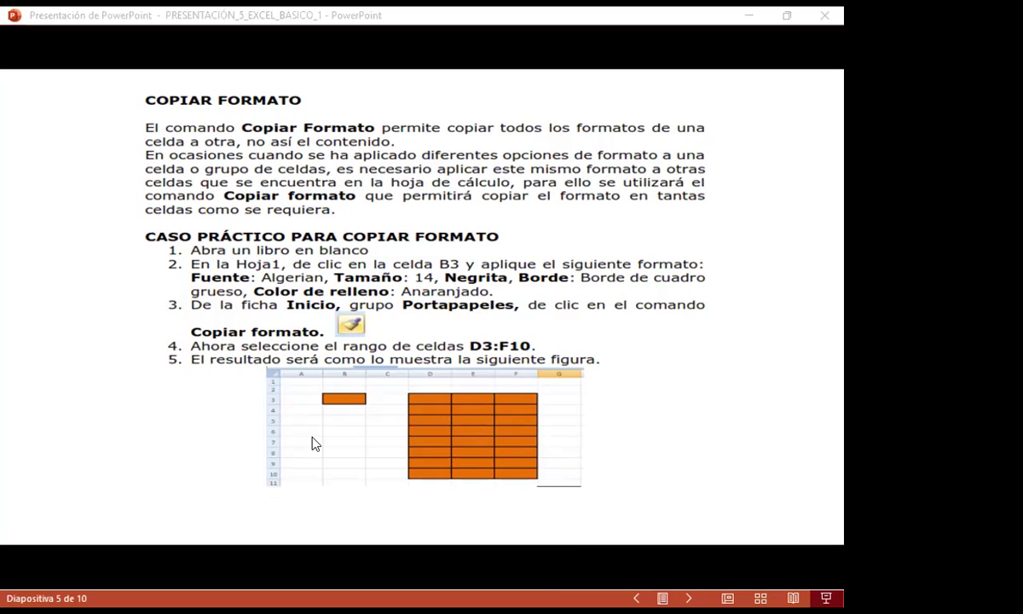
{"action": "key", "text": "alt+Tab"}
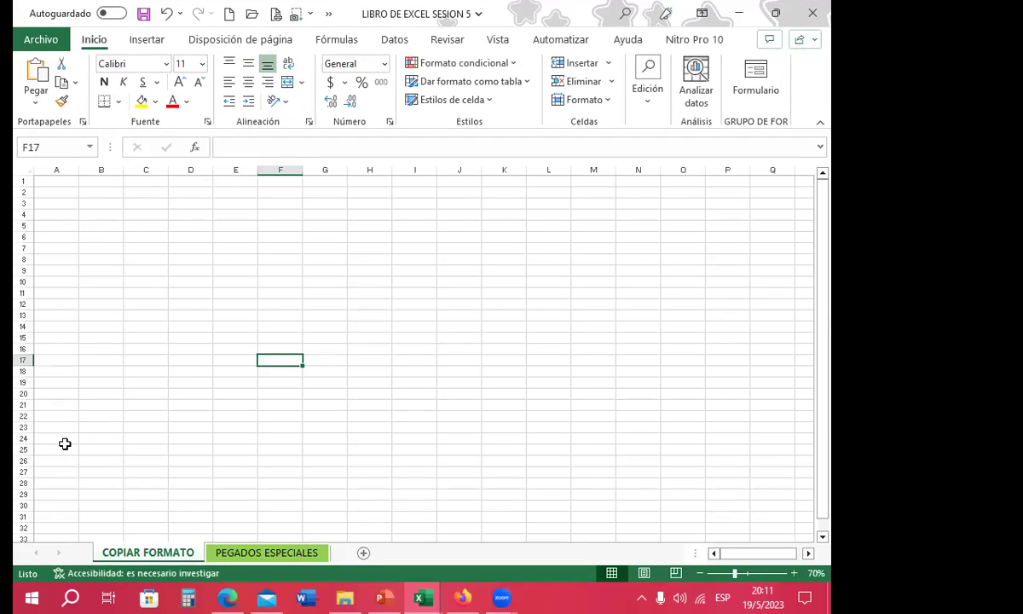
Step: Format cell D4 with Algerian font, size 14, bold
{"action": "left_click", "coordinate": [154, 314]}
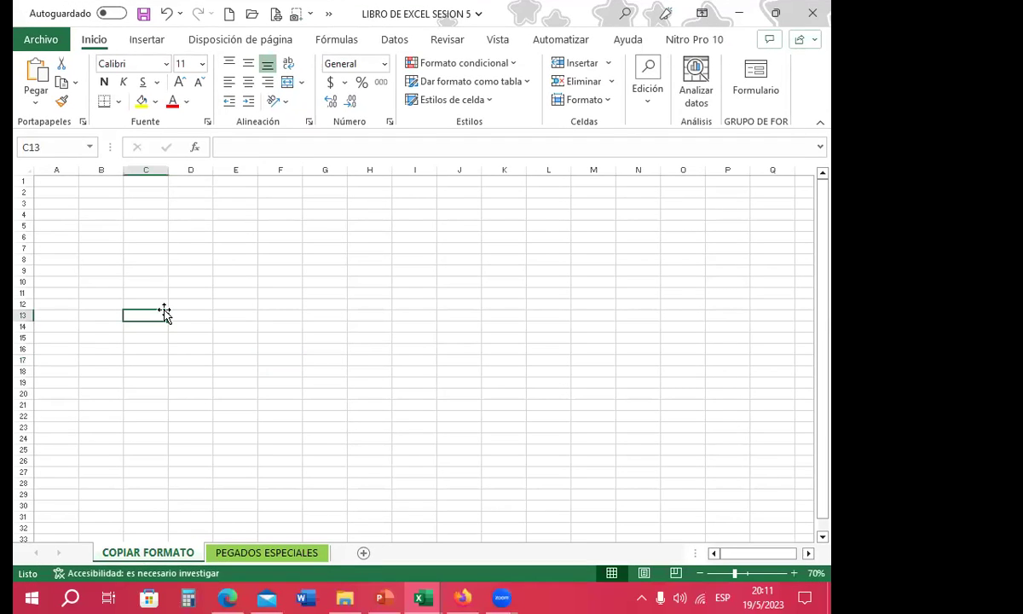
{"action": "left_click", "coordinate": [192, 220]}
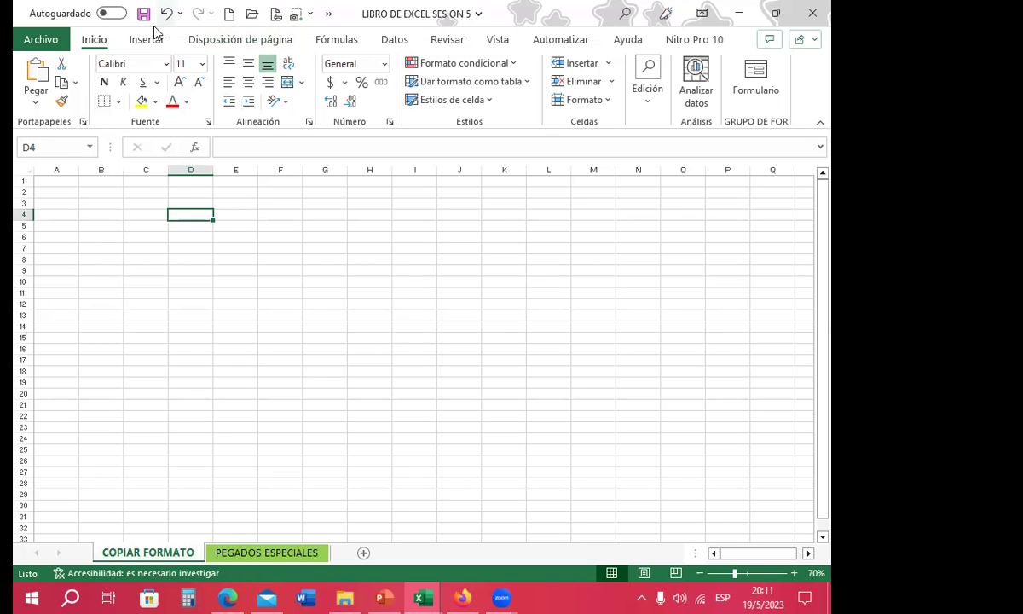
{"action": "left_click", "coordinate": [167, 70]}
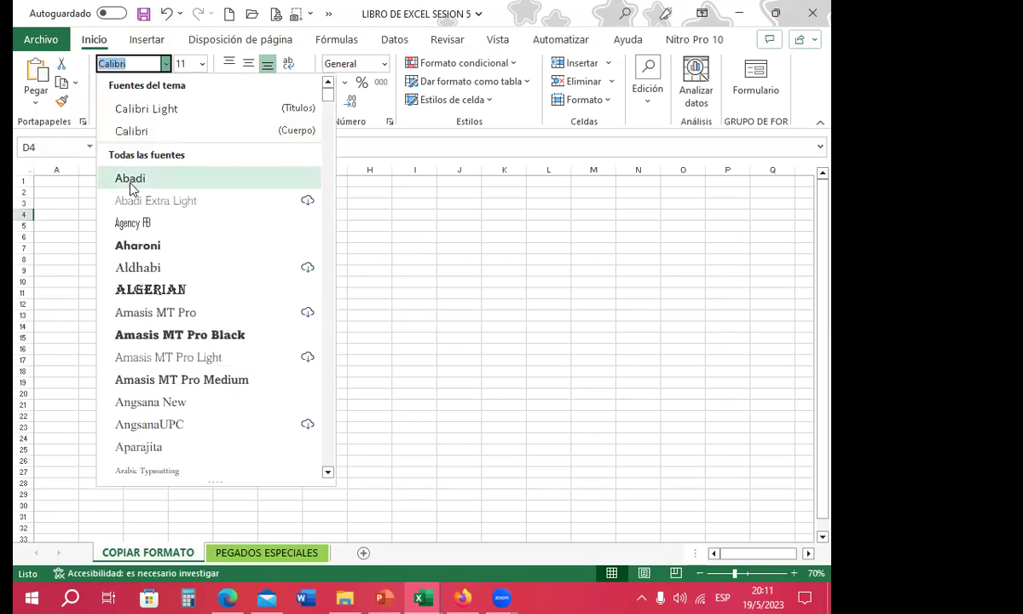
{"action": "left_click", "coordinate": [139, 292]}
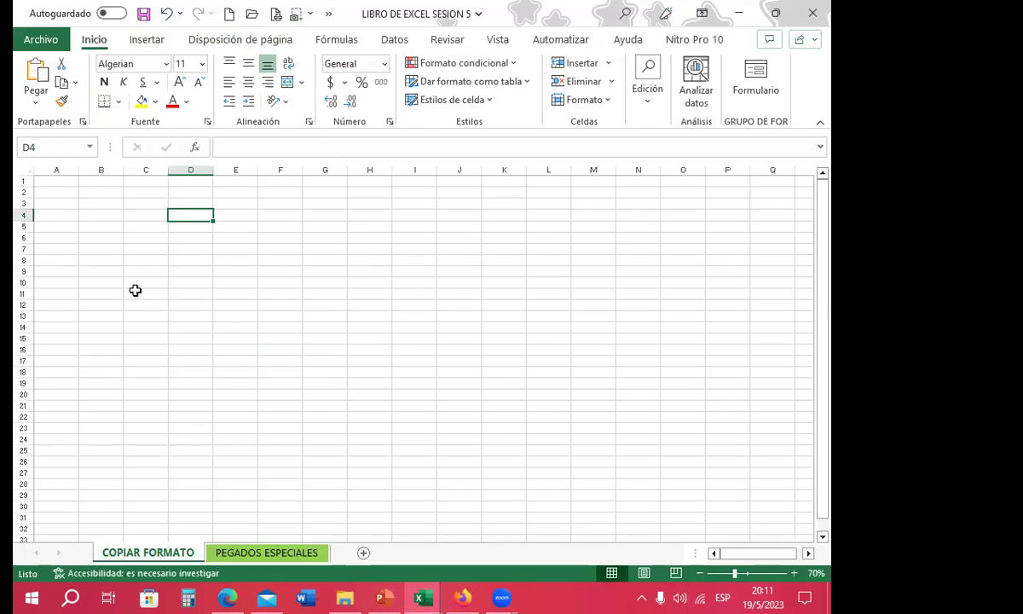
{"action": "left_click", "coordinate": [202, 63]}
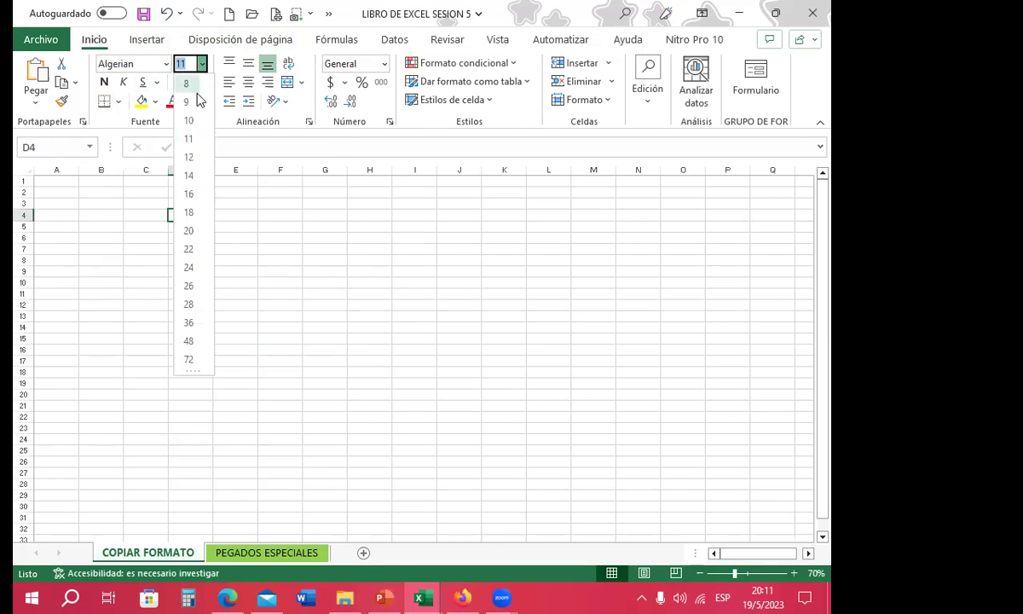
{"action": "left_click", "coordinate": [189, 176]}
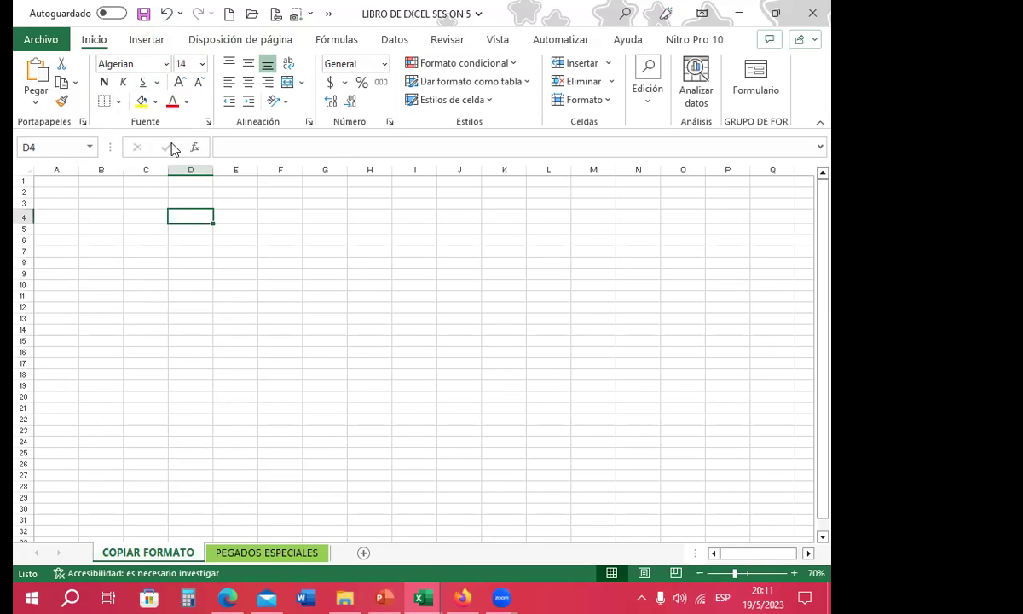
{"action": "left_click", "coordinate": [104, 85]}
Step: Give D4 a thick outside border and a cyan custom fill colour
{"action": "left_click", "coordinate": [119, 101]}
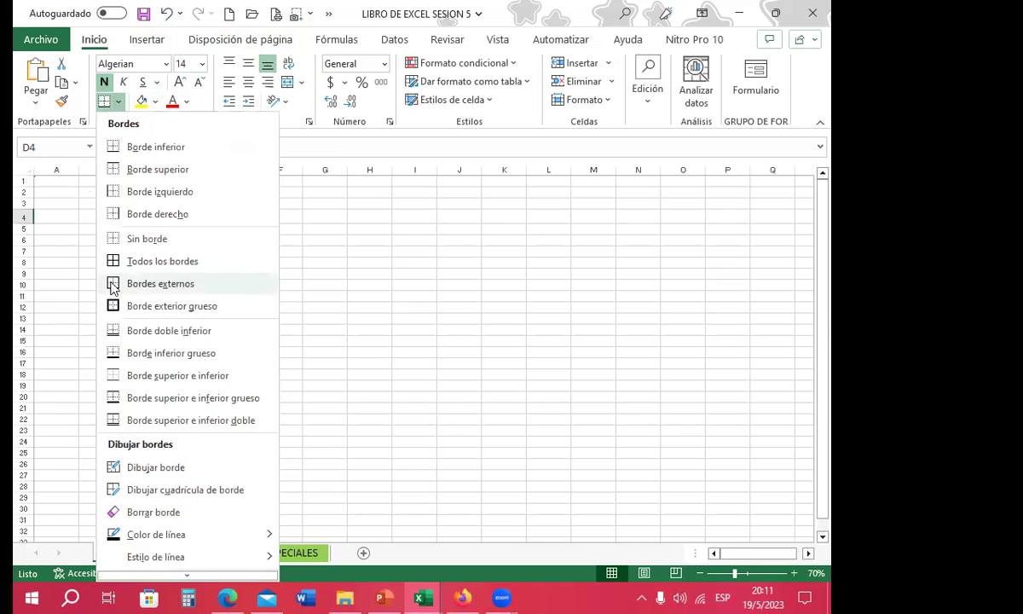
{"action": "left_click", "coordinate": [146, 308]}
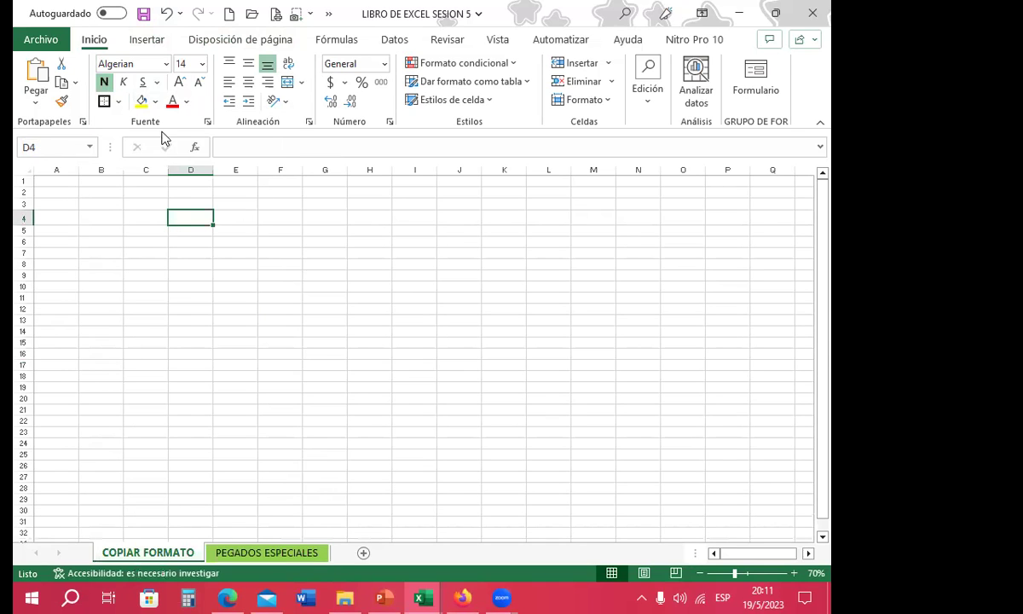
{"action": "left_click", "coordinate": [157, 104]}
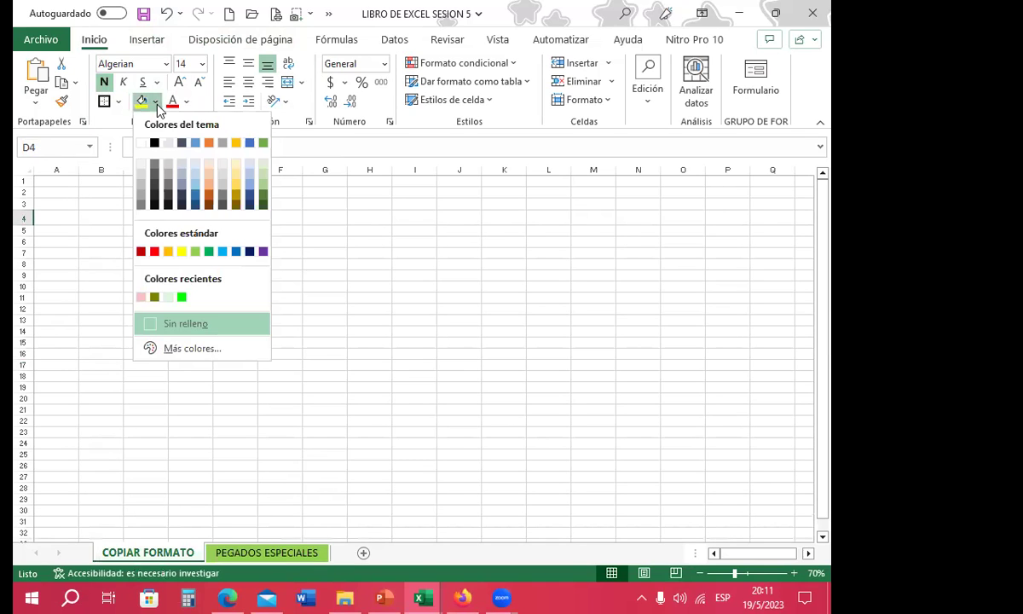
{"action": "left_click", "coordinate": [183, 348]}
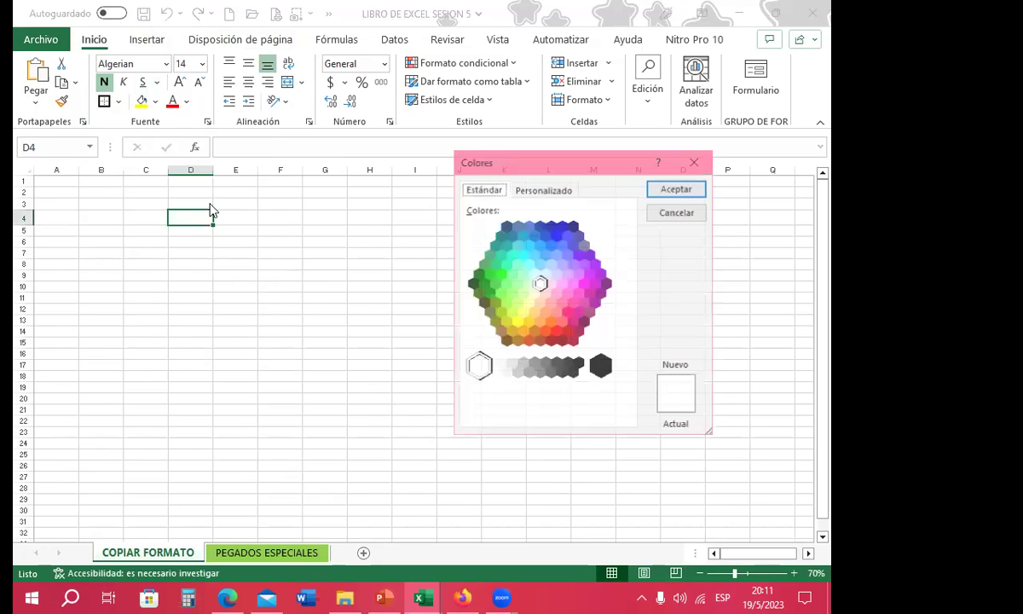
{"action": "left_click", "coordinate": [523, 254]}
{"action": "left_click", "coordinate": [677, 189]}
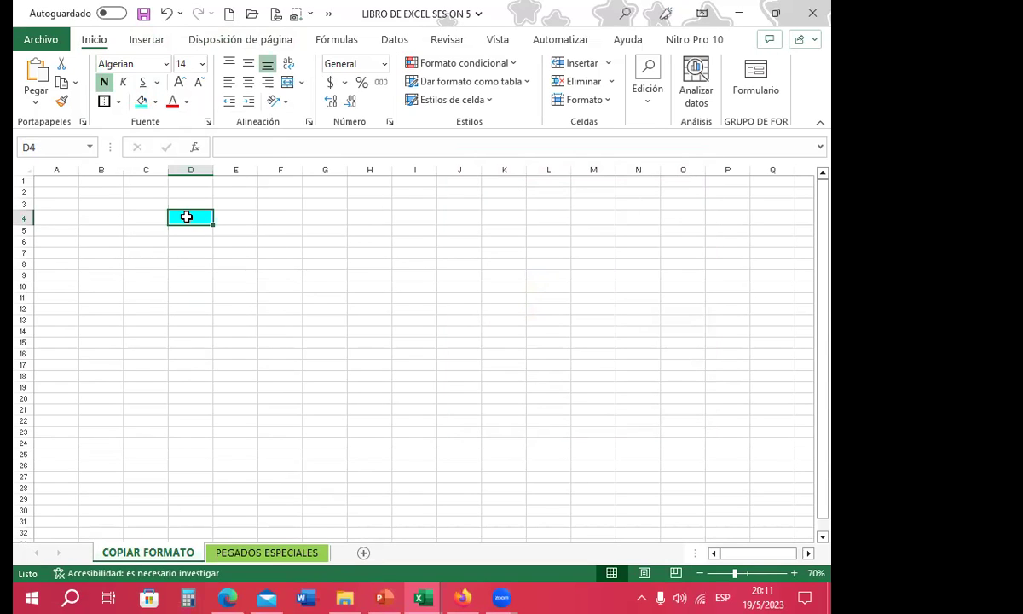
{"action": "left_click", "coordinate": [187, 101]}
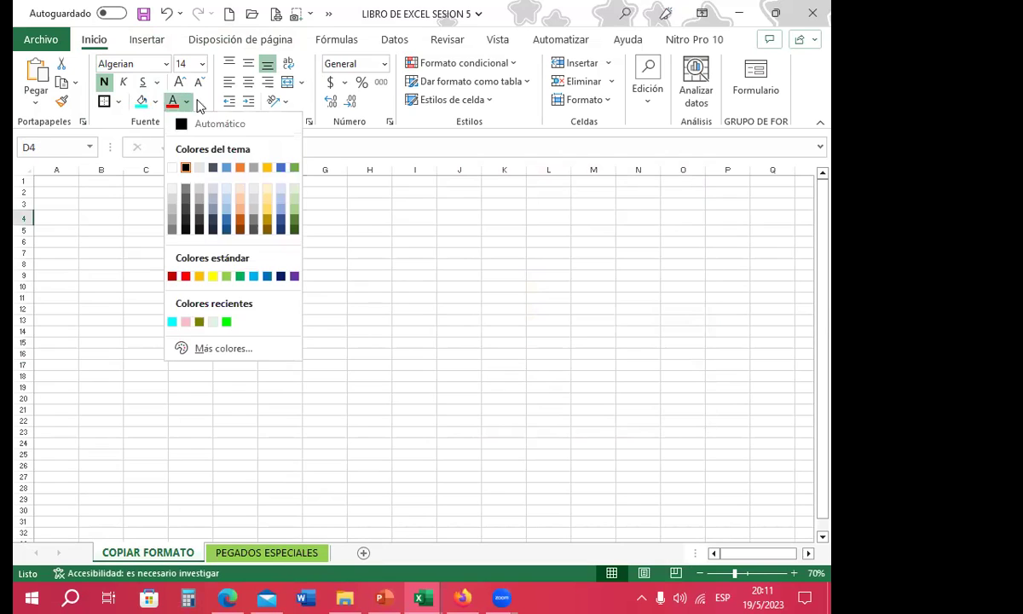
{"action": "left_click", "coordinate": [185, 276]}
{"action": "left_click", "coordinate": [189, 251]}
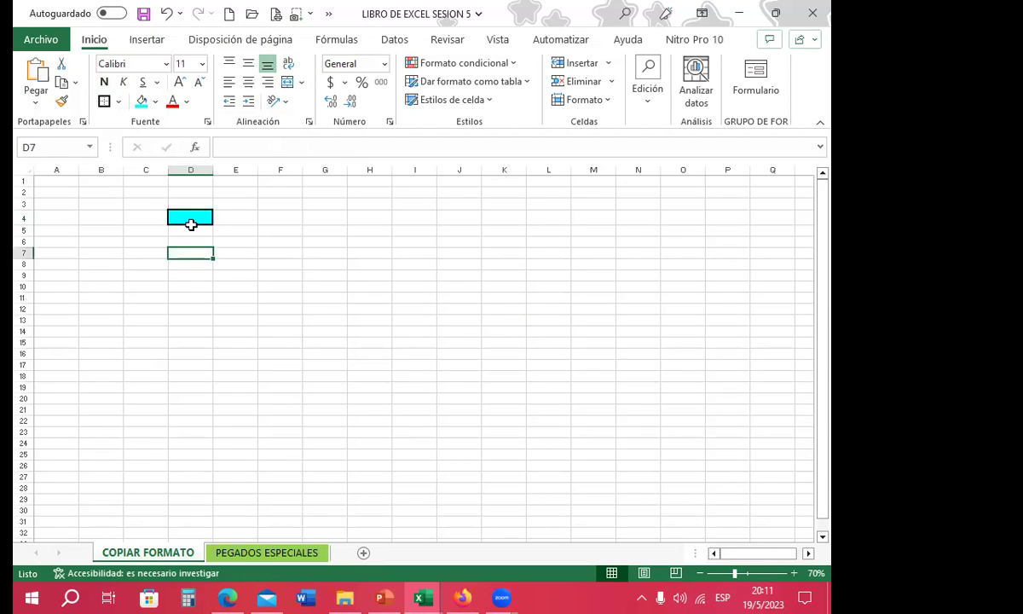
{"action": "left_click", "coordinate": [193, 274]}
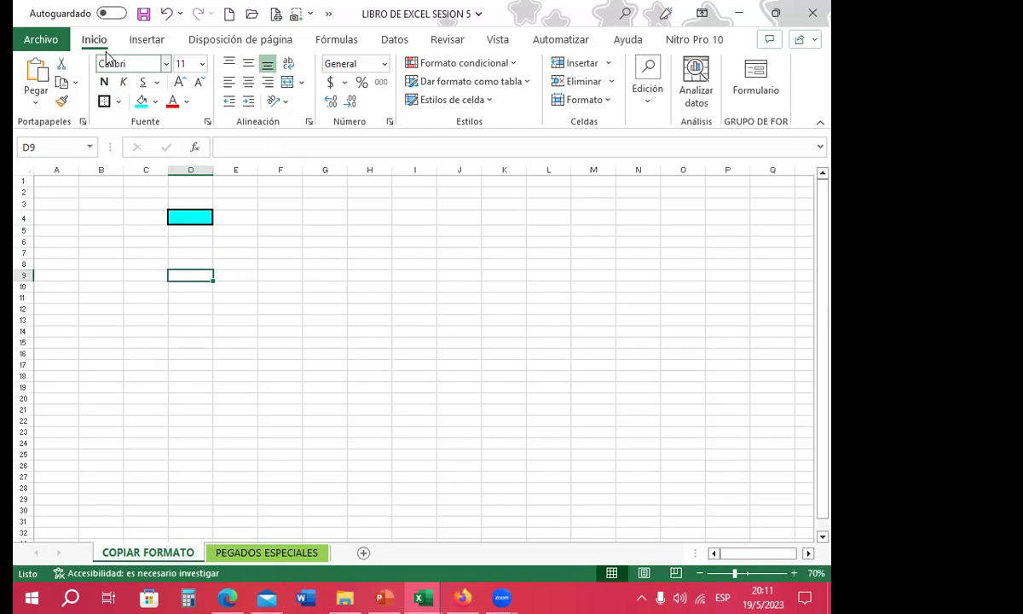
{"action": "left_click", "coordinate": [174, 252]}
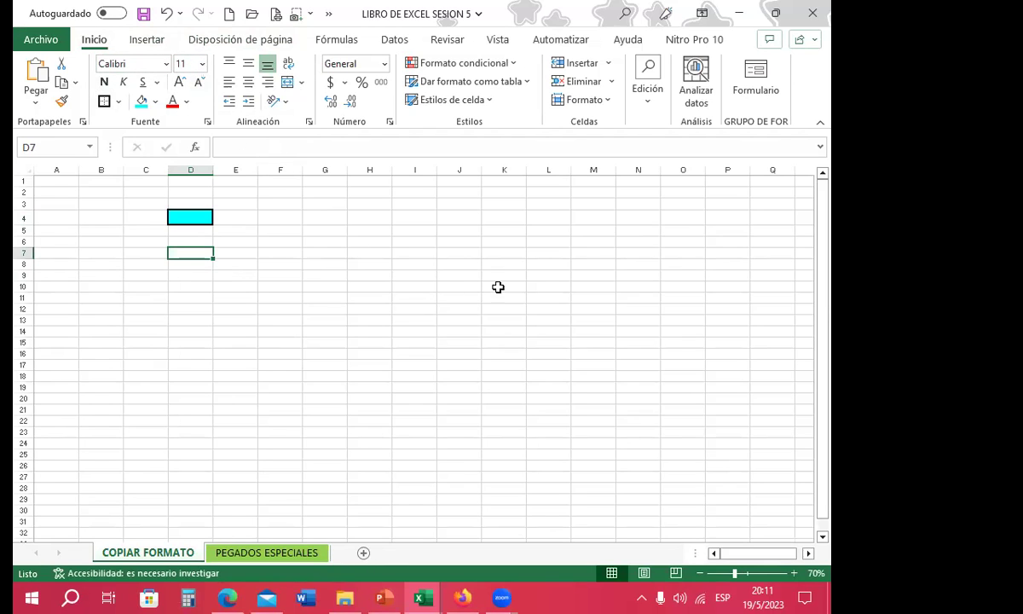
{"action": "left_click_drag", "start_coordinate": [282, 387], "coordinate": [251, 373]}
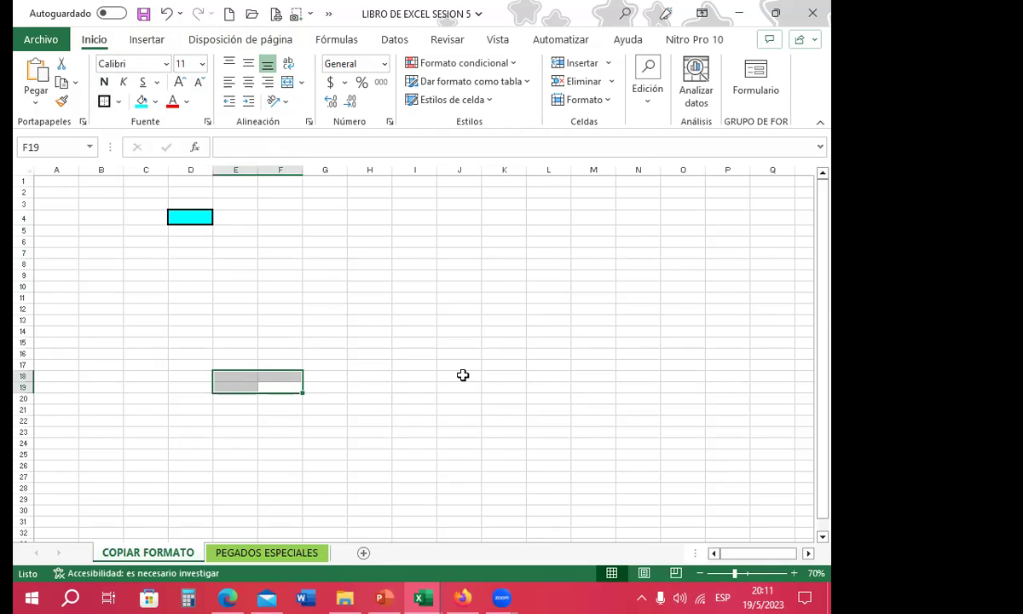
{"action": "left_click", "coordinate": [195, 220]}
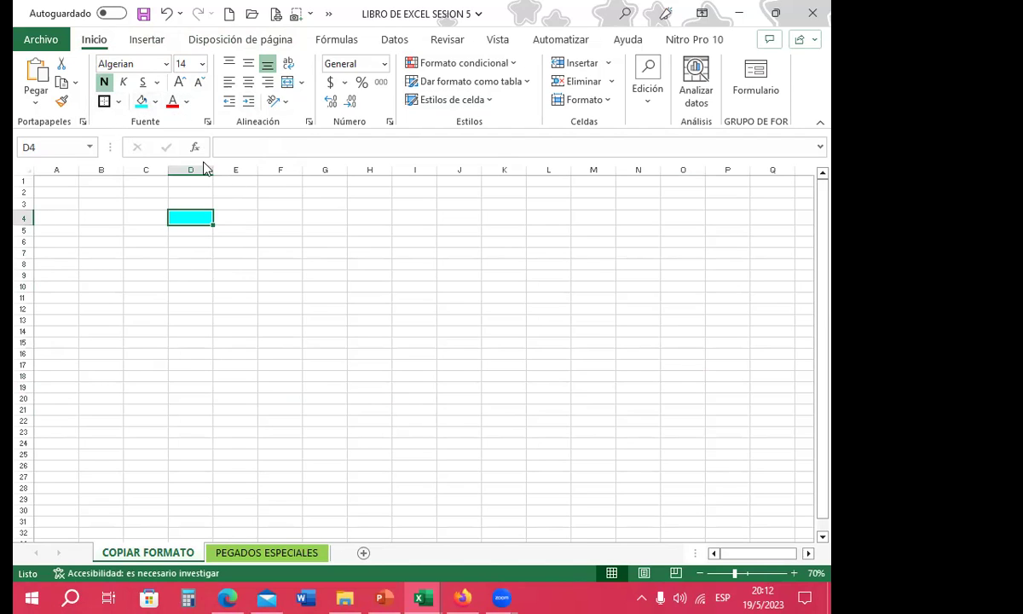
{"action": "left_click", "coordinate": [195, 264]}
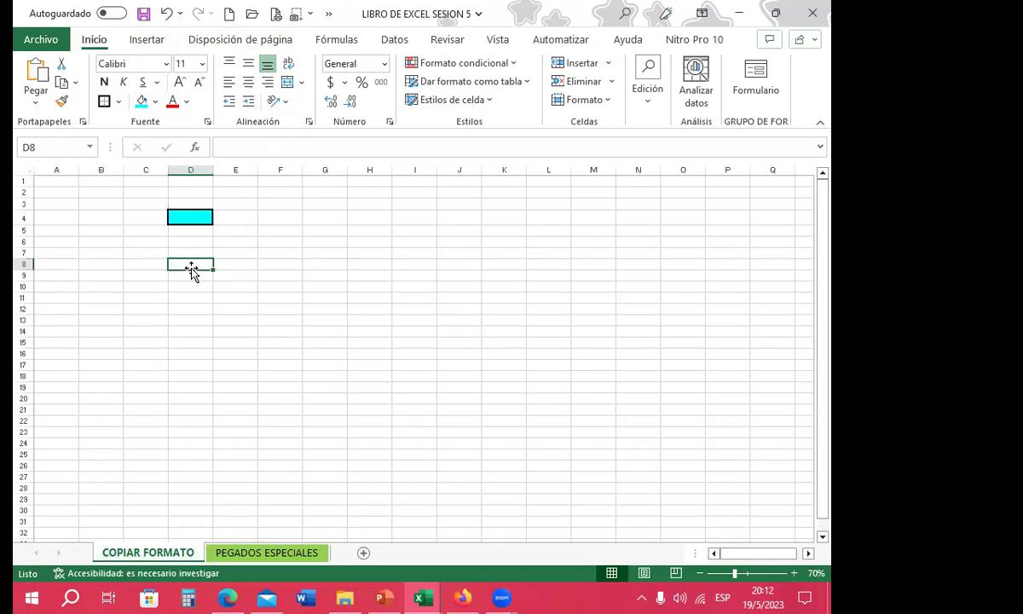
{"action": "left_click", "coordinate": [429, 308]}
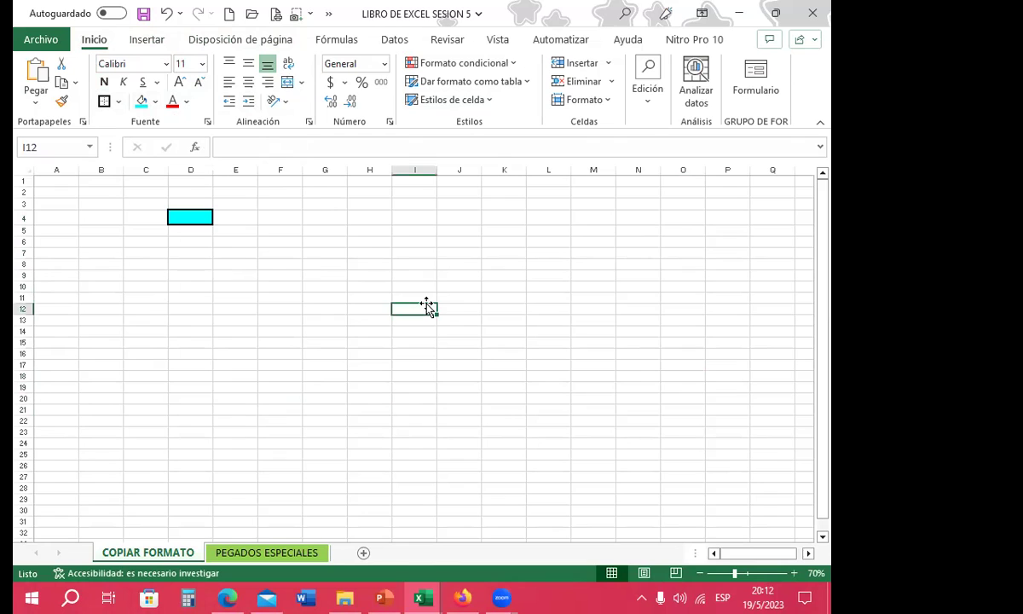
{"action": "left_click", "coordinate": [187, 215]}
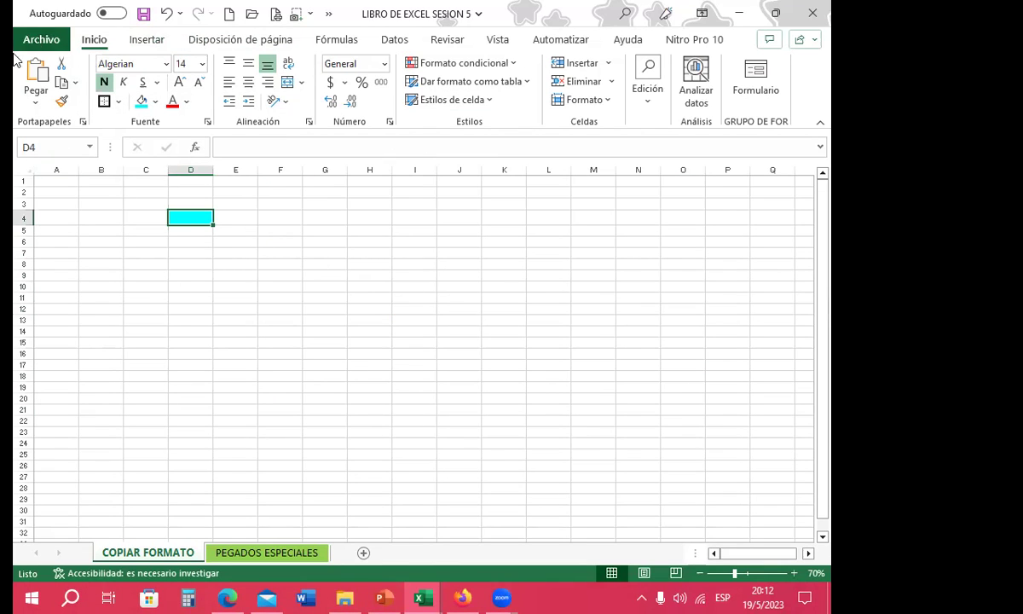
Step: Use Format Painter to copy D4's cyan bordered format across G5:K11
{"action": "left_click", "coordinate": [62, 102]}
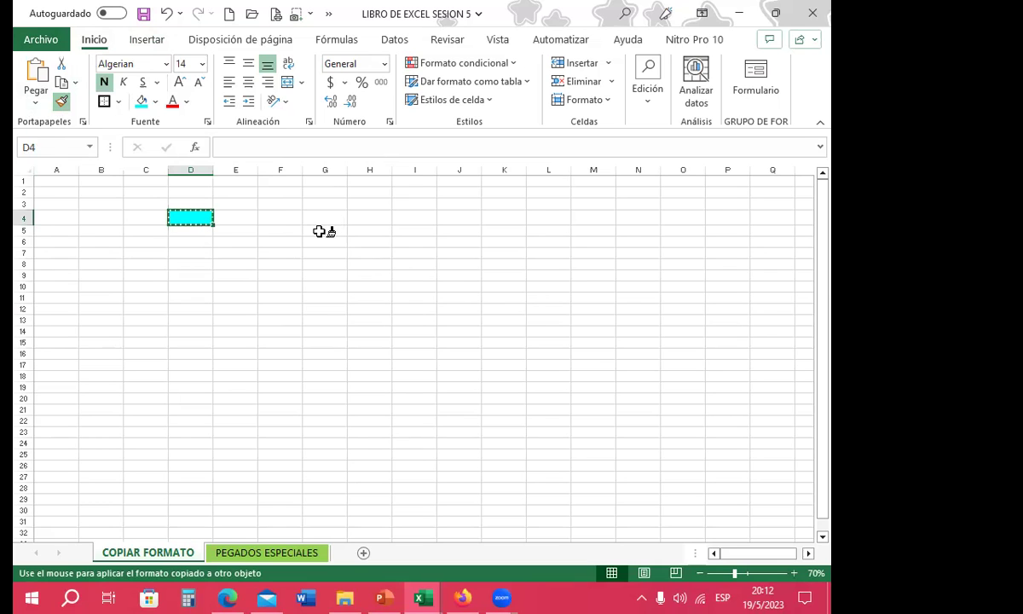
{"action": "left_click_drag", "start_coordinate": [322, 231], "coordinate": [504, 303]}
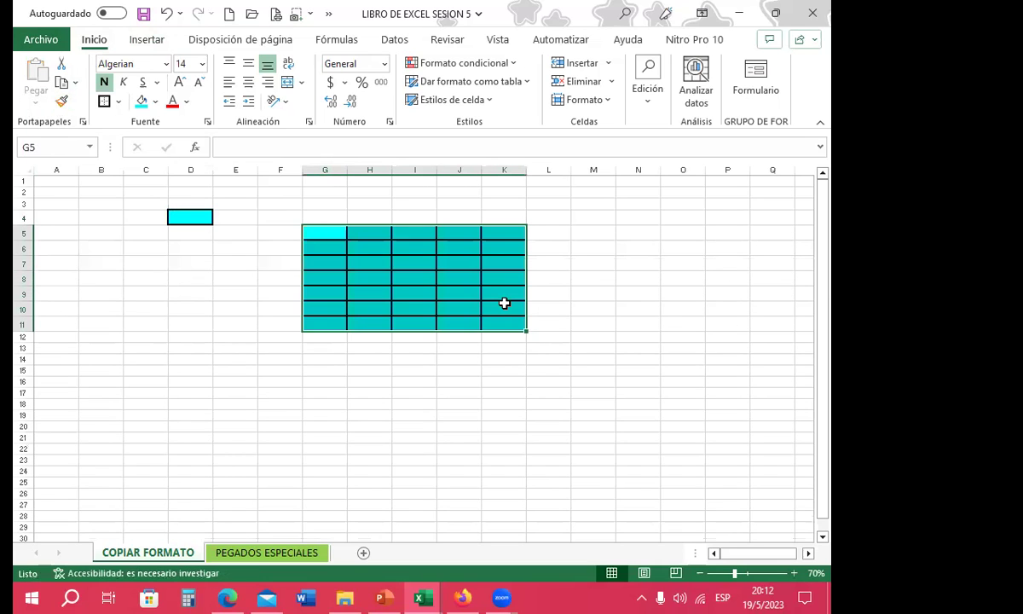
{"action": "left_click", "coordinate": [424, 374]}
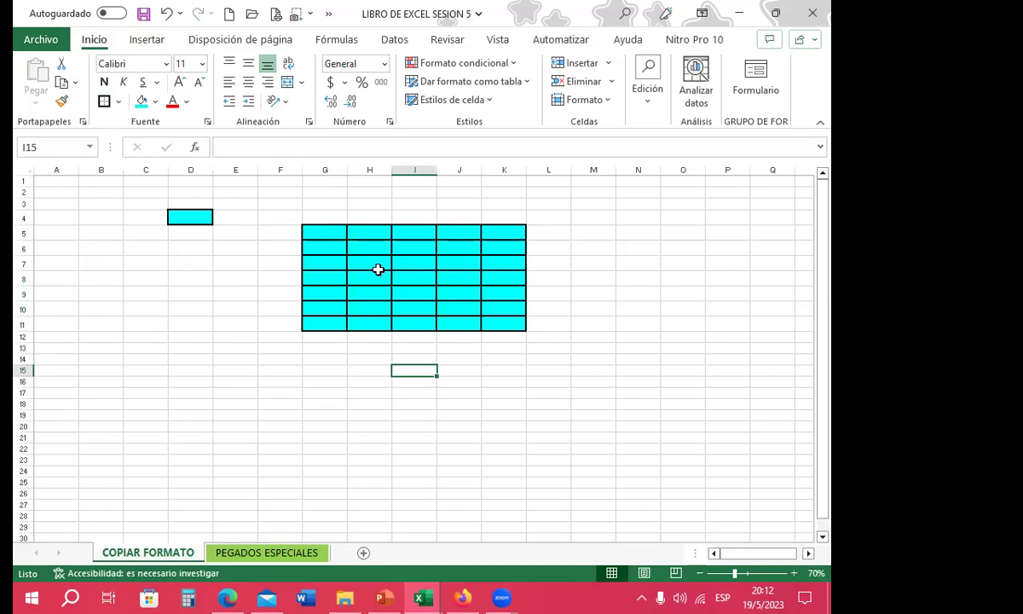
Step: Check cells in the painted range, then Format Painter D4's cyan bordered style onto A7
{"action": "left_click", "coordinate": [411, 280]}
{"action": "left_click", "coordinate": [412, 310]}
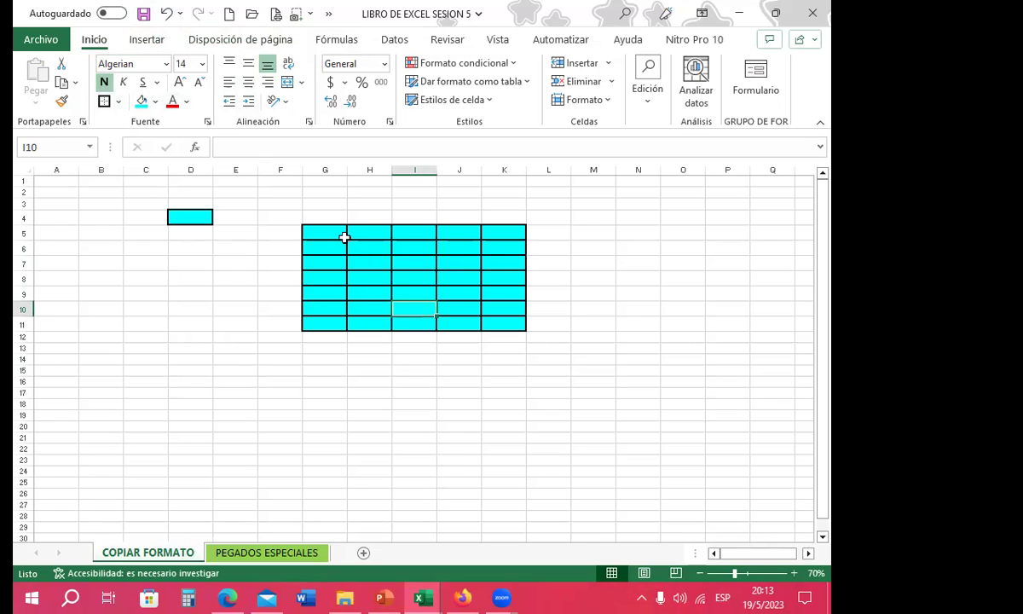
{"action": "left_click", "coordinate": [378, 248]}
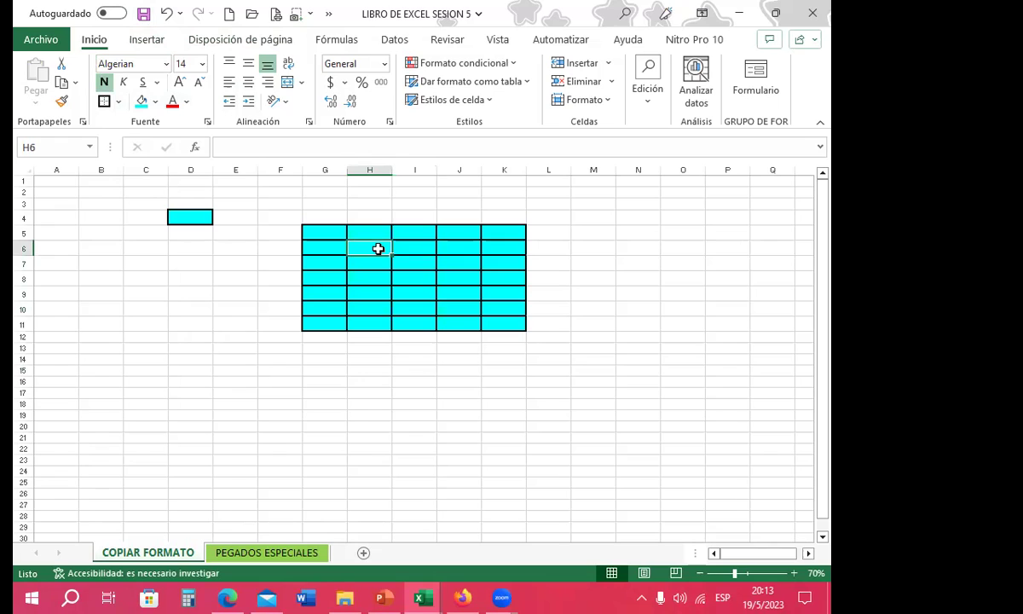
{"action": "left_click", "coordinate": [173, 219]}
{"action": "left_click", "coordinate": [62, 103]}
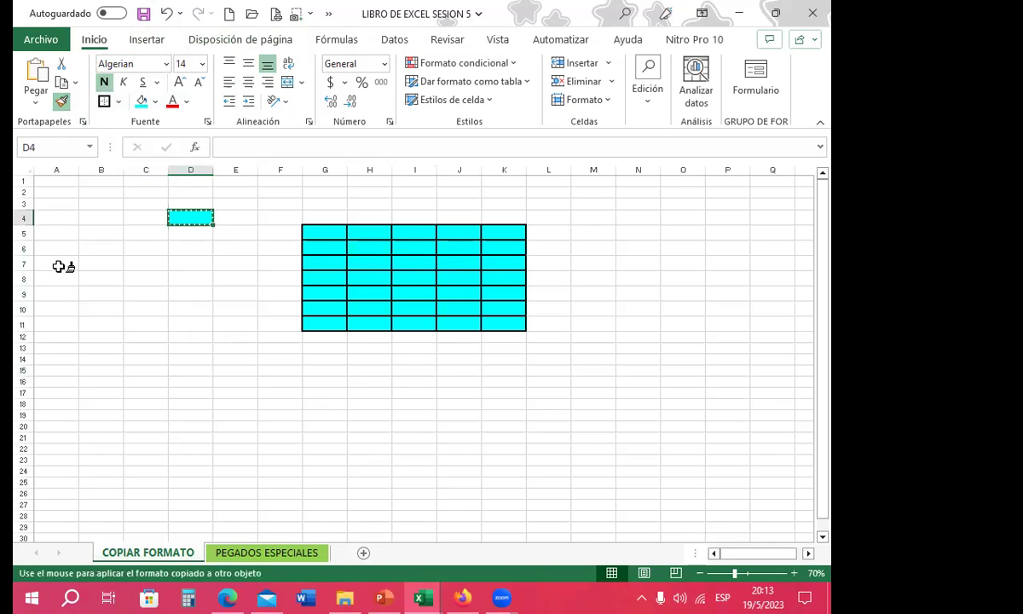
{"action": "left_click", "coordinate": [61, 265]}
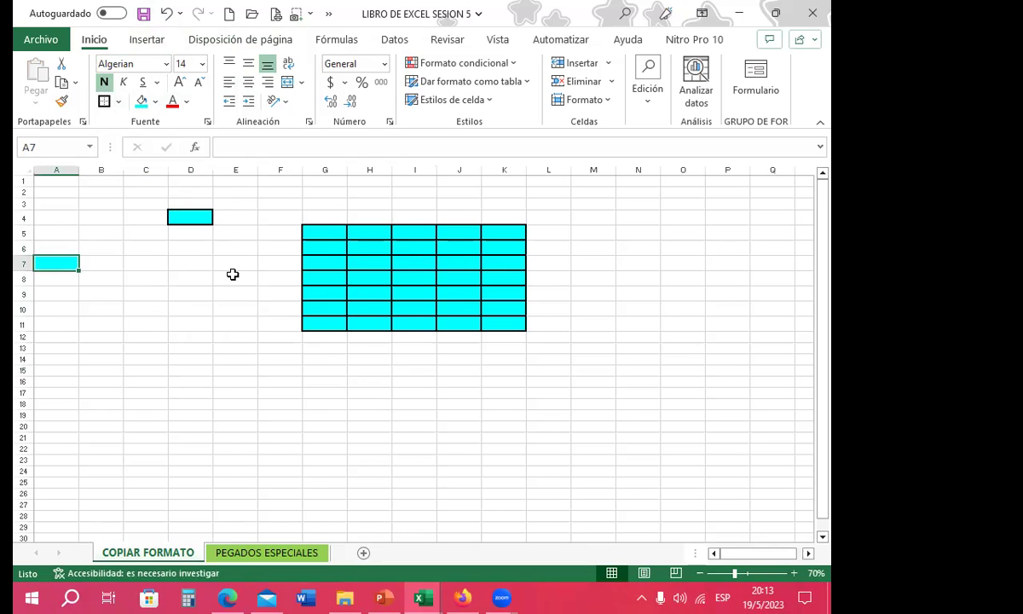
{"action": "left_click", "coordinate": [196, 216]}
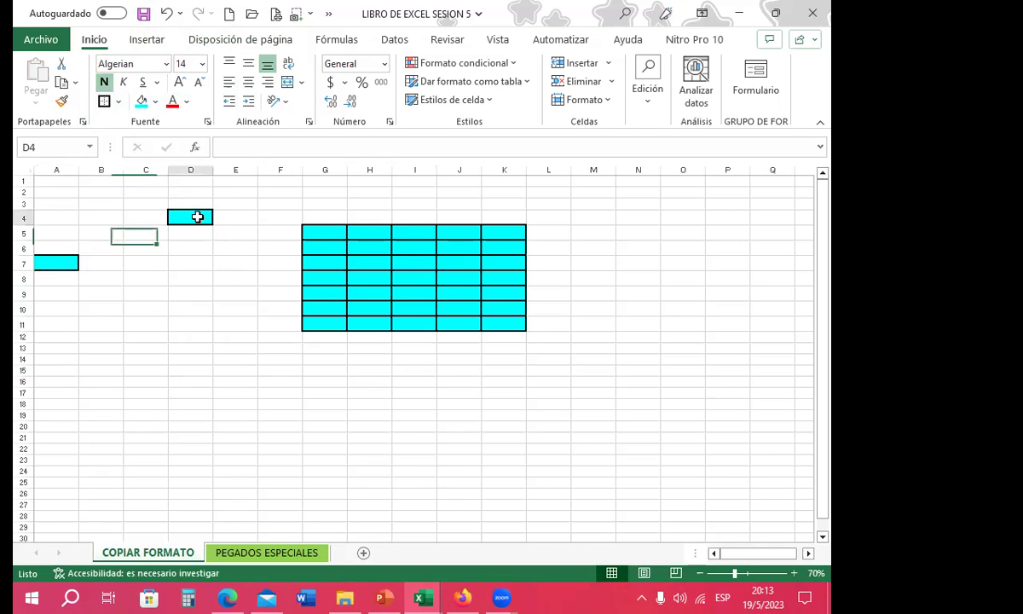
Step: Lock Format Painter on D4's cyan format and paint it onto B14, D17, F17, H17 and J19
{"action": "left_click", "coordinate": [63, 103]}
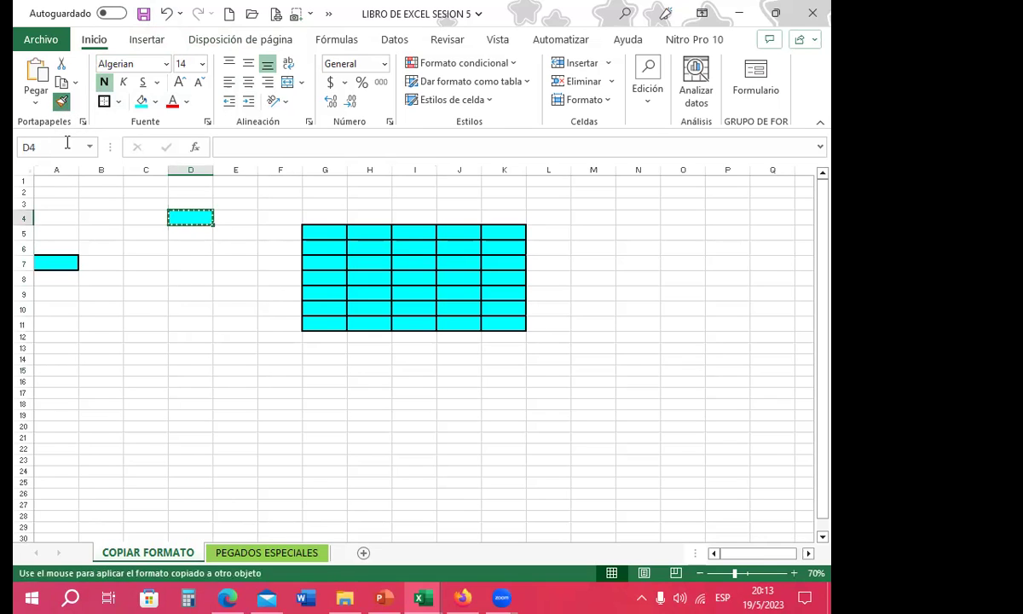
{"action": "left_click", "coordinate": [89, 363]}
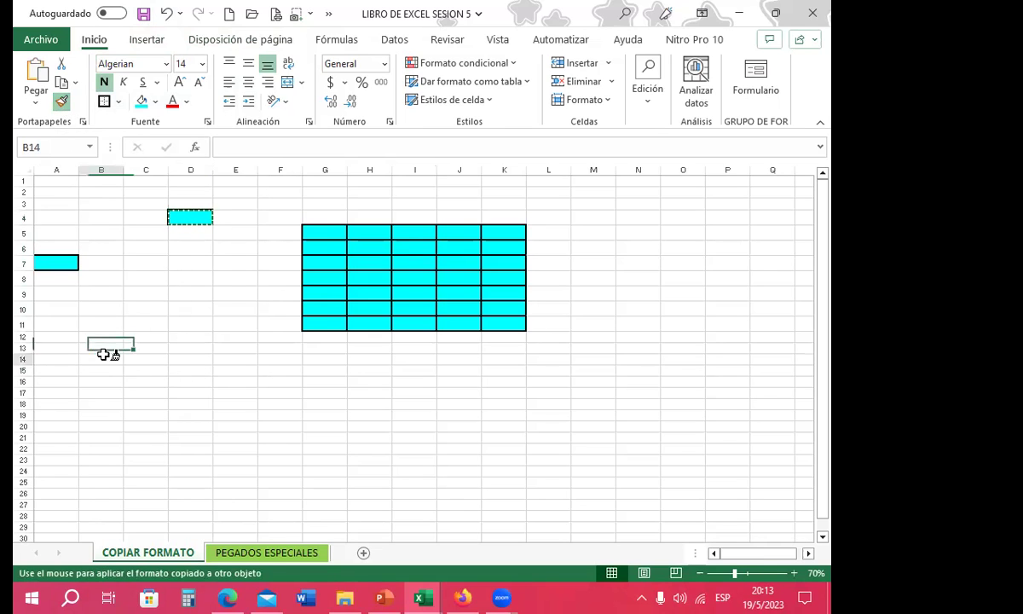
{"action": "left_click", "coordinate": [192, 400]}
{"action": "left_click", "coordinate": [279, 401]}
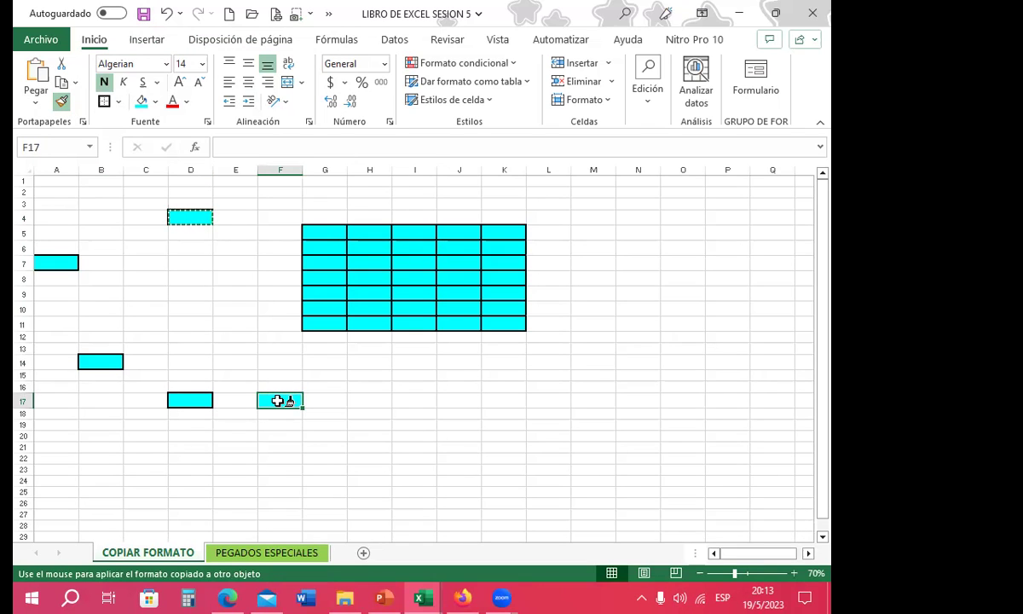
{"action": "left_click", "coordinate": [366, 401]}
{"action": "left_click", "coordinate": [439, 423]}
{"action": "left_click_drag", "start_coordinate": [327, 492], "coordinate": [281, 492]}
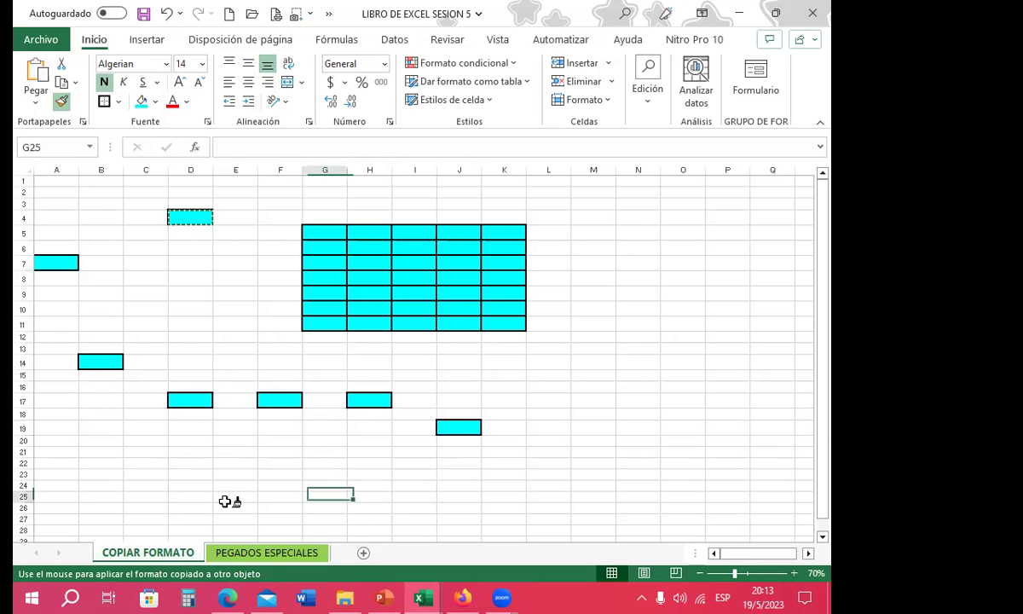
Step: Paint the cyan format onto C24:D28, J21:K25, M16:N21, O8:P11 and M9:M14, then add a new sheet
{"action": "scroll", "coordinate": [145, 461], "scroll_direction": "down", "scroll_amount": 1}
{"action": "left_click_drag", "start_coordinate": [142, 454], "coordinate": [183, 529]}
{"action": "left_click_drag", "start_coordinate": [452, 427], "coordinate": [511, 486]}
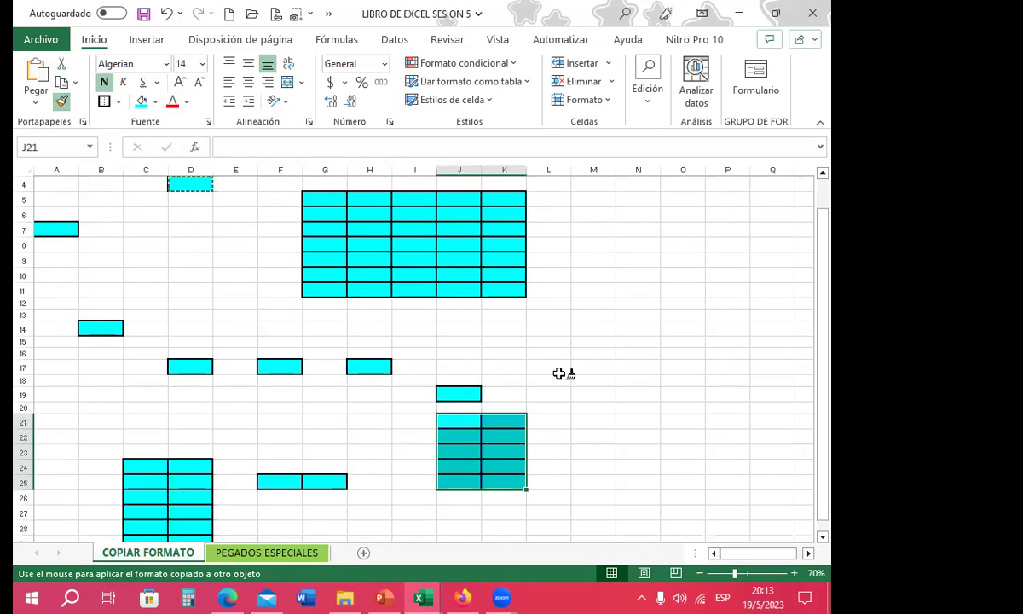
{"action": "left_click_drag", "start_coordinate": [588, 354], "coordinate": [648, 435]}
{"action": "left_click_drag", "start_coordinate": [682, 244], "coordinate": [744, 291]}
{"action": "left_click_drag", "start_coordinate": [589, 258], "coordinate": [595, 333]}
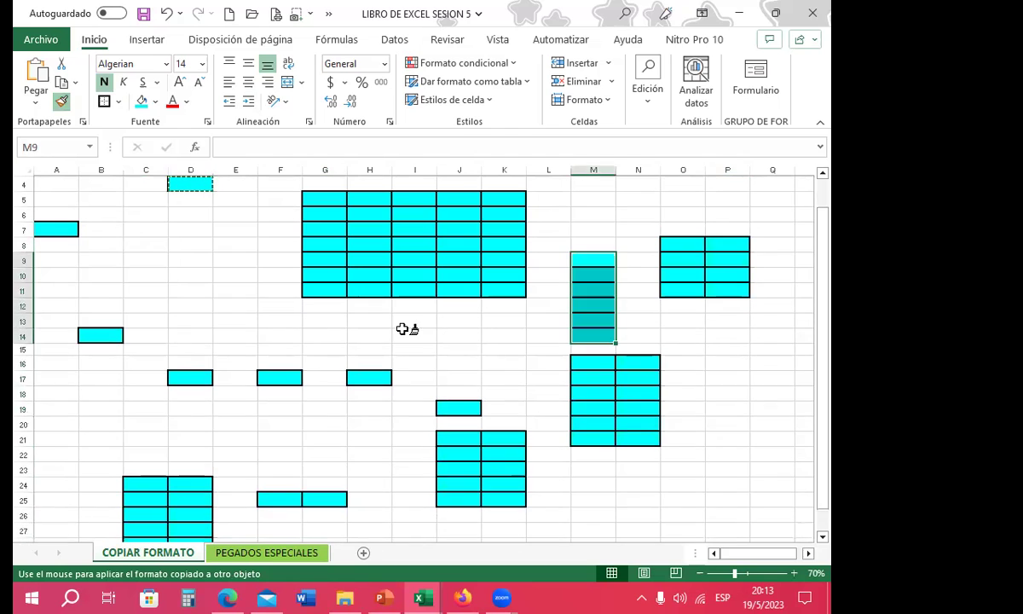
{"action": "left_click_drag", "start_coordinate": [409, 334], "coordinate": [413, 380]}
{"action": "left_click_drag", "start_coordinate": [184, 273], "coordinate": [211, 318]}
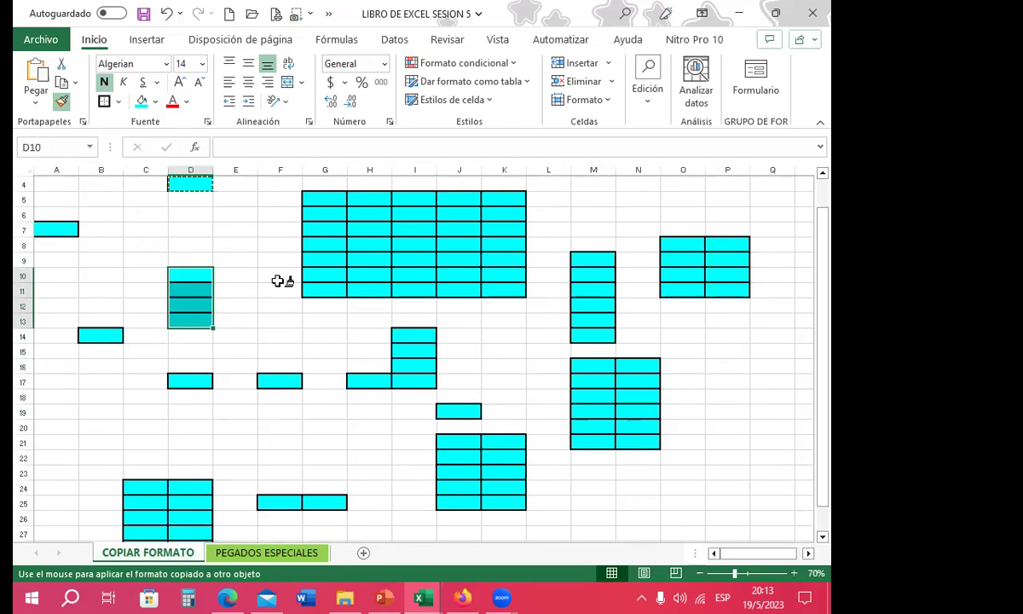
{"action": "left_click", "coordinate": [364, 555]}
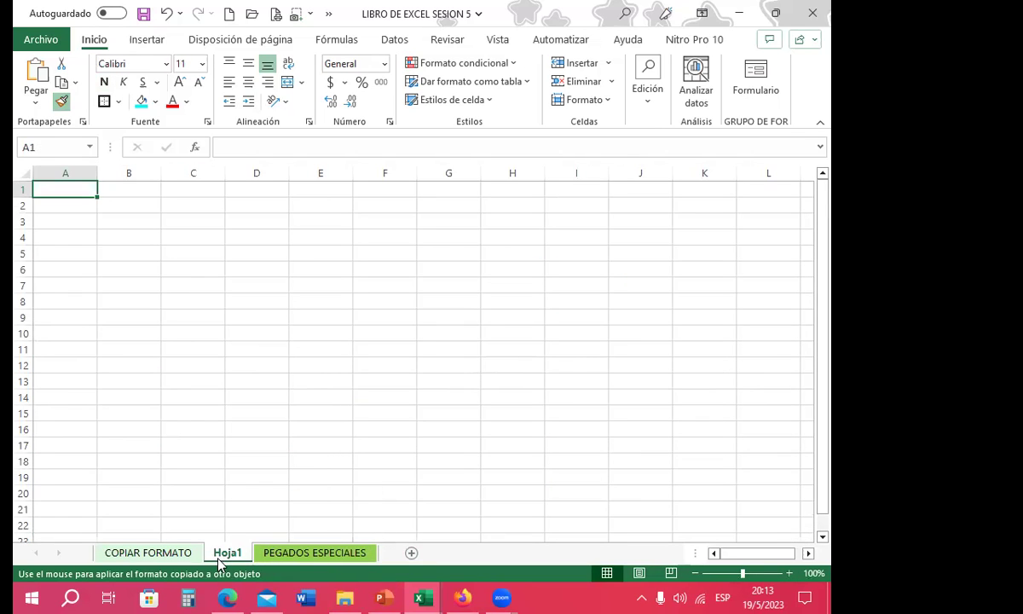
Step: On Hoja1, paint the cyan format onto B5:B9, D6:D9, E6:F9, G7:G9, I6:I9 and E3:E5
{"action": "left_click_drag", "start_coordinate": [128, 255], "coordinate": [128, 317]}
{"action": "left_click_drag", "start_coordinate": [256, 277], "coordinate": [253, 343]}
{"action": "left_click_drag", "start_coordinate": [321, 278], "coordinate": [384, 343]}
{"action": "left_click_drag", "start_coordinate": [449, 299], "coordinate": [448, 343]}
{"action": "left_click_drag", "start_coordinate": [577, 277], "coordinate": [563, 341]}
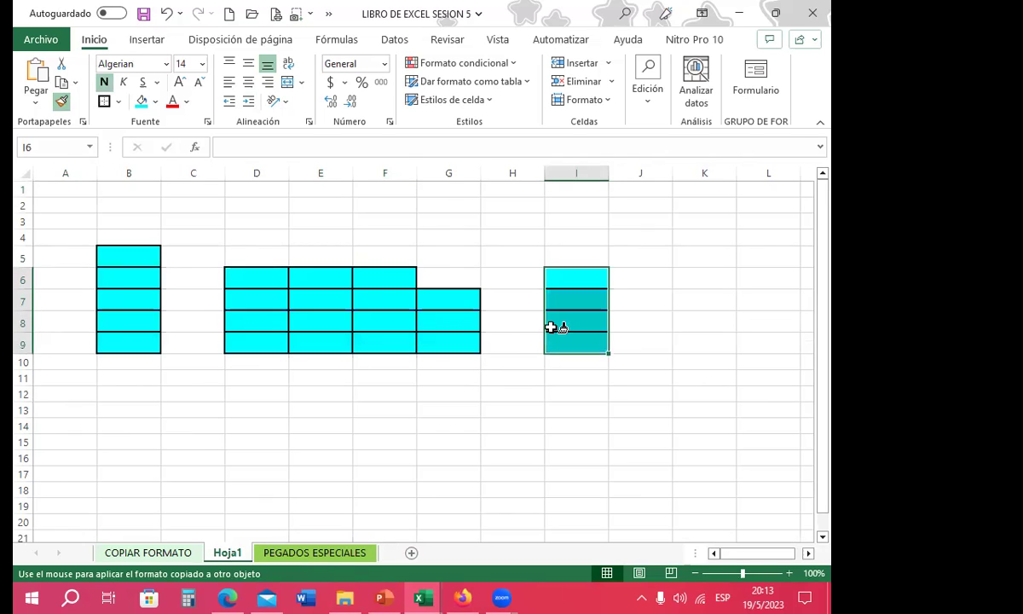
{"action": "left_click_drag", "start_coordinate": [320, 226], "coordinate": [319, 269]}
Step: Paint the cyan format onto D14:D16, J15:J16 and K8:K10, then start a new blank workbook
{"action": "left_click_drag", "start_coordinate": [247, 437], "coordinate": [256, 482]}
{"action": "left_click_drag", "start_coordinate": [449, 439], "coordinate": [473, 483]}
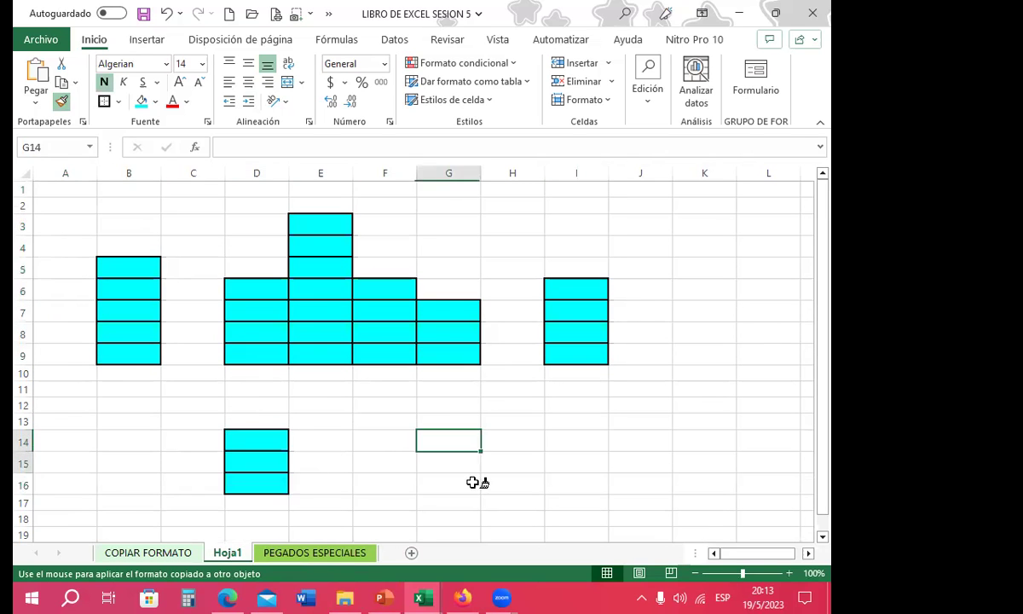
{"action": "left_click_drag", "start_coordinate": [633, 466], "coordinate": [637, 486]}
{"action": "left_click_drag", "start_coordinate": [704, 331], "coordinate": [701, 371]}
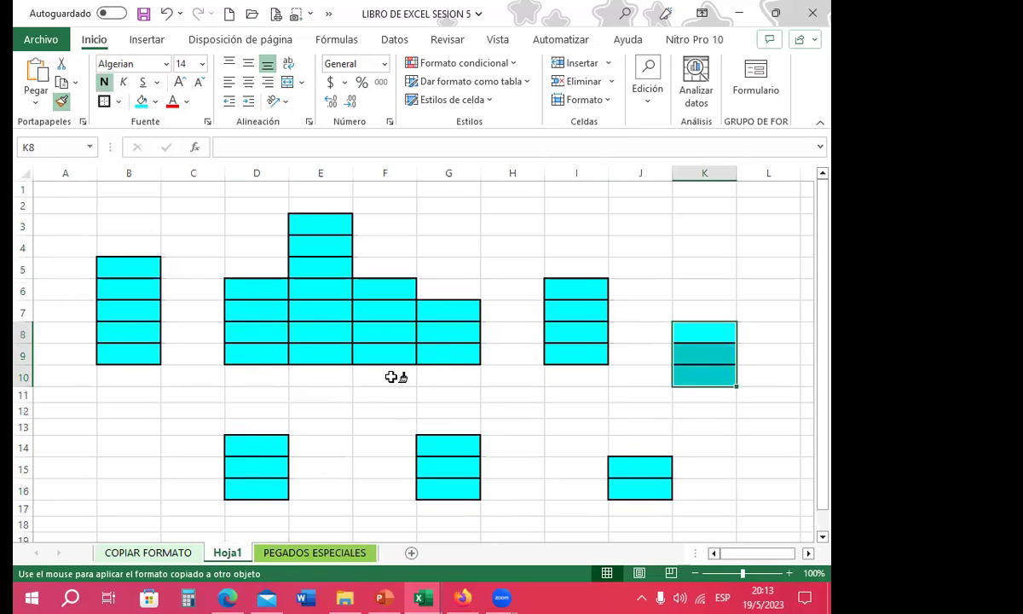
{"action": "left_click", "coordinate": [228, 15]}
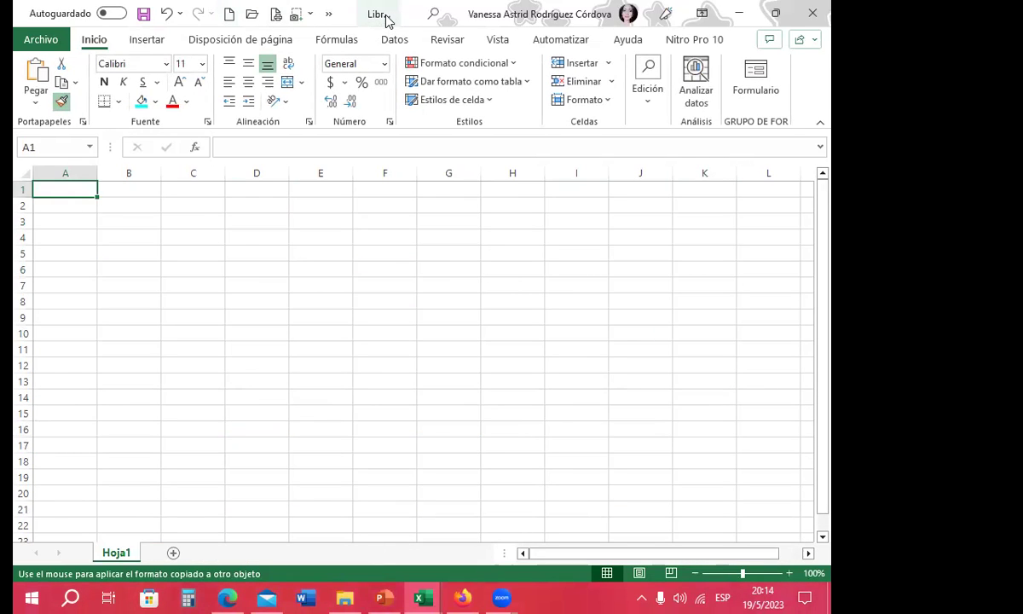
Step: In Libro1, paint the cyan format onto B4:B7, D5:D7, F4:G7, H6:H9, J6:J8, E13:E15, C12 and B12:B13
{"action": "left_click_drag", "start_coordinate": [121, 232], "coordinate": [128, 288]}
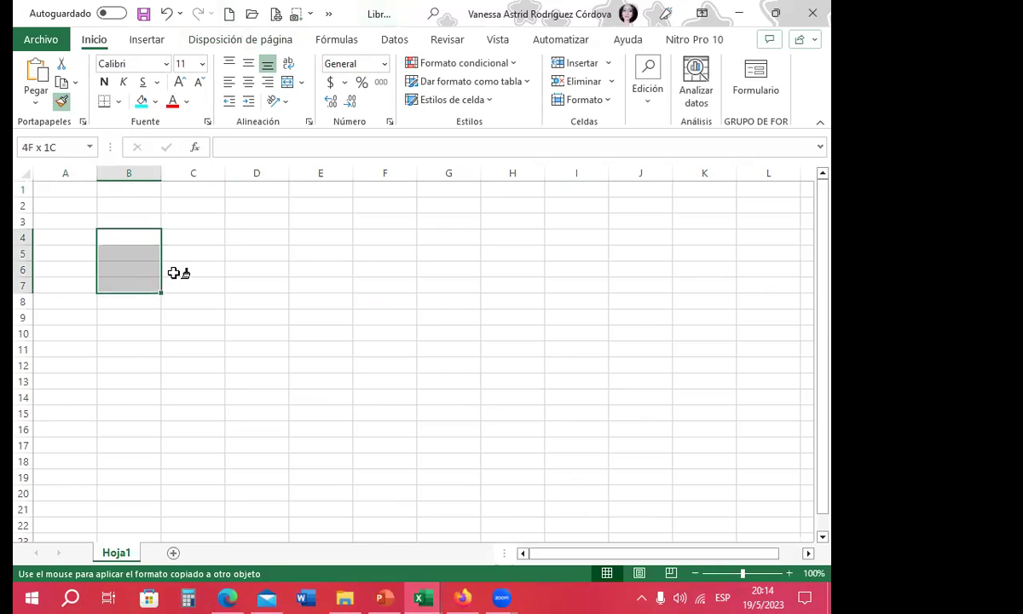
{"action": "left_click_drag", "start_coordinate": [241, 272], "coordinate": [252, 305]}
{"action": "left_click_drag", "start_coordinate": [393, 238], "coordinate": [452, 307]}
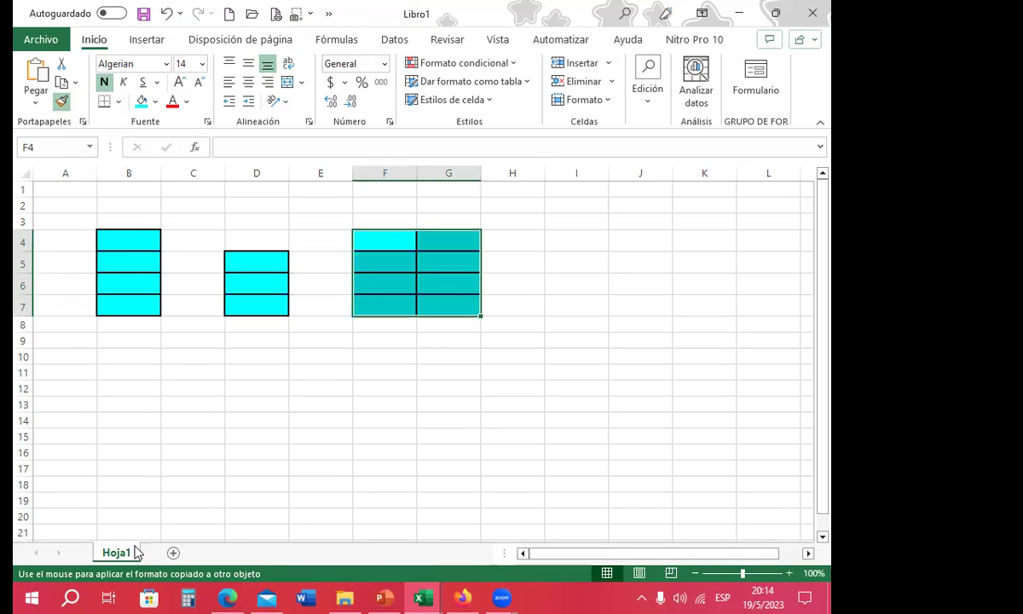
{"action": "left_click_drag", "start_coordinate": [522, 288], "coordinate": [519, 349]}
{"action": "left_click_drag", "start_coordinate": [646, 287], "coordinate": [641, 328]}
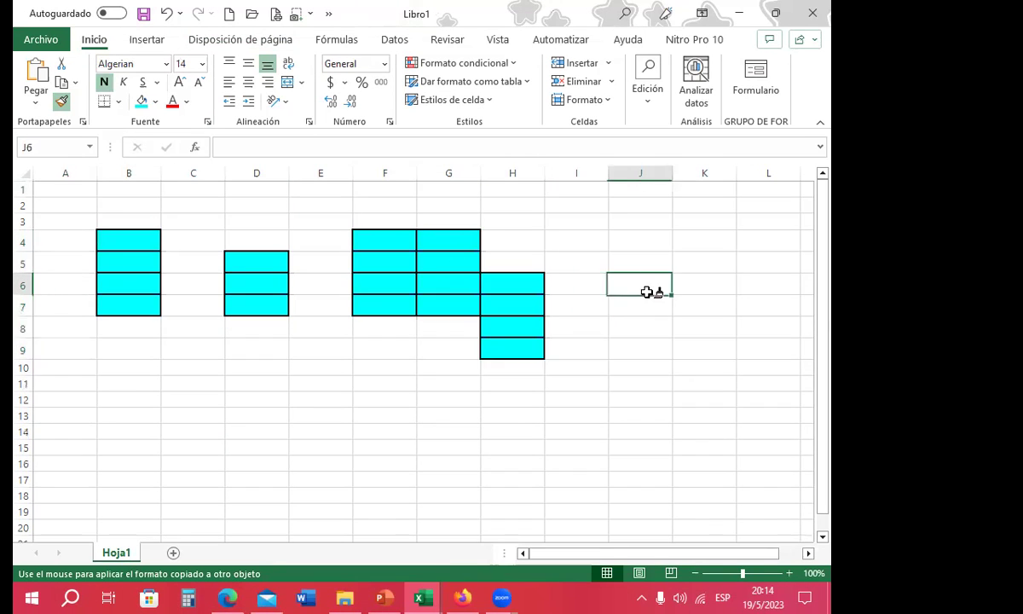
{"action": "left_click_drag", "start_coordinate": [313, 420], "coordinate": [312, 452]}
{"action": "left_click", "coordinate": [206, 397]}
{"action": "mouse_move", "coordinate": [128, 401]}
{"action": "left_mouse_down"}
{"action": "mouse_move", "coordinate": [102, 406]}
{"action": "mouse_move", "coordinate": [128, 424]}
{"action": "left_mouse_up"}
Step: Paint the cyan format onto G13, I13, K12, K4, I3, D2:D3, E9, F11, H15, C10 and B9
{"action": "left_click", "coordinate": [439, 424]}
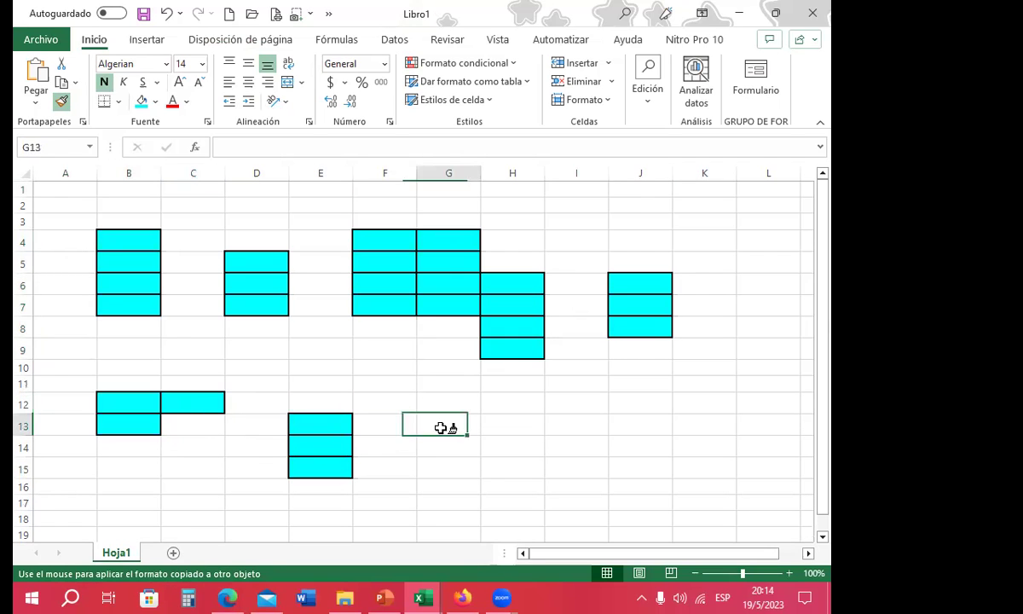
{"action": "left_click", "coordinate": [592, 427]}
{"action": "left_click", "coordinate": [704, 403]}
{"action": "left_click", "coordinate": [705, 241]}
{"action": "left_click", "coordinate": [589, 222]}
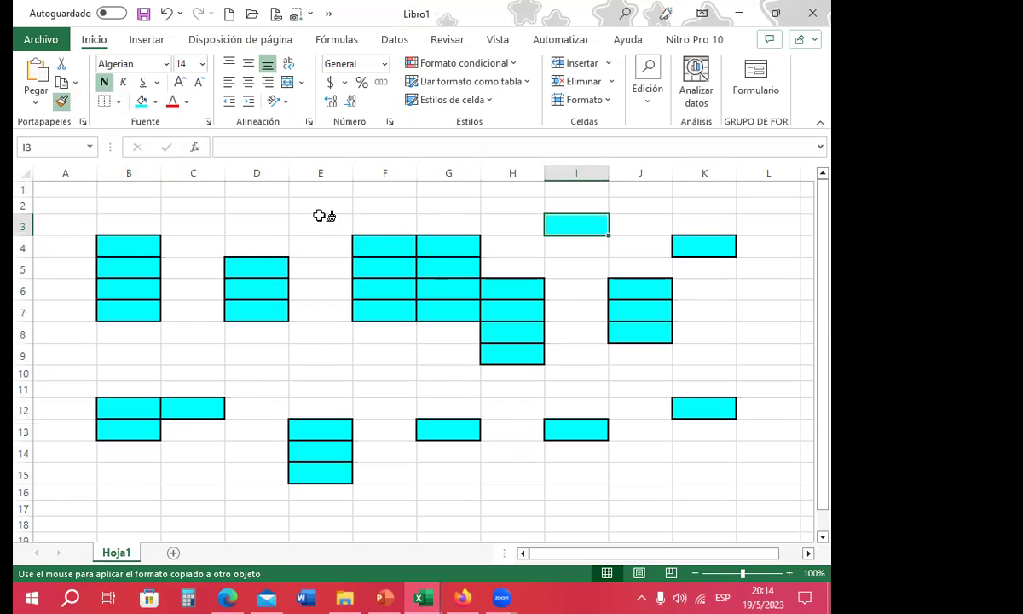
{"action": "left_click_drag", "start_coordinate": [256, 206], "coordinate": [256, 223]}
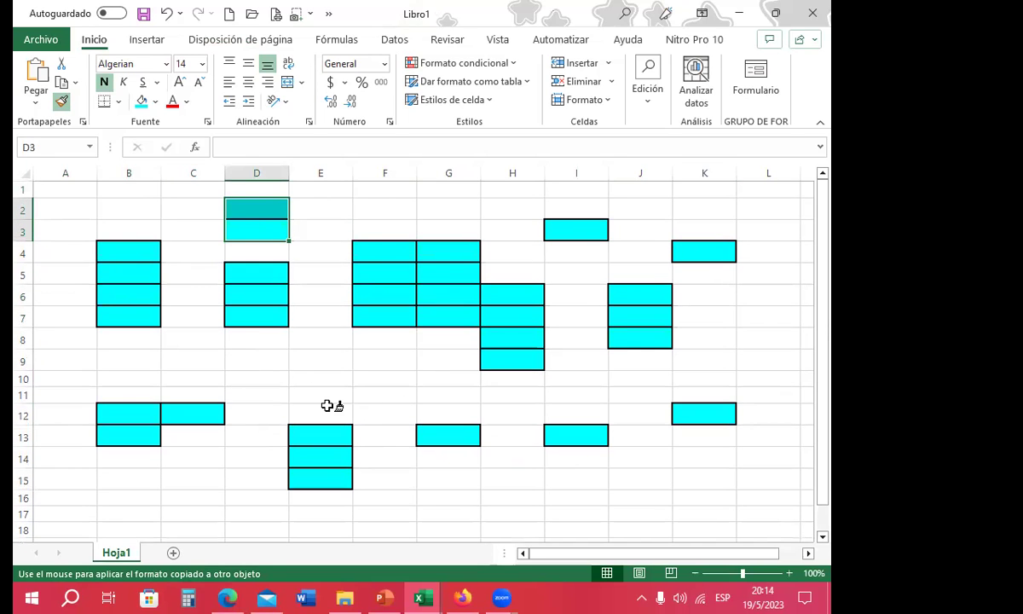
{"action": "left_click", "coordinate": [298, 359]}
{"action": "left_click", "coordinate": [375, 397]}
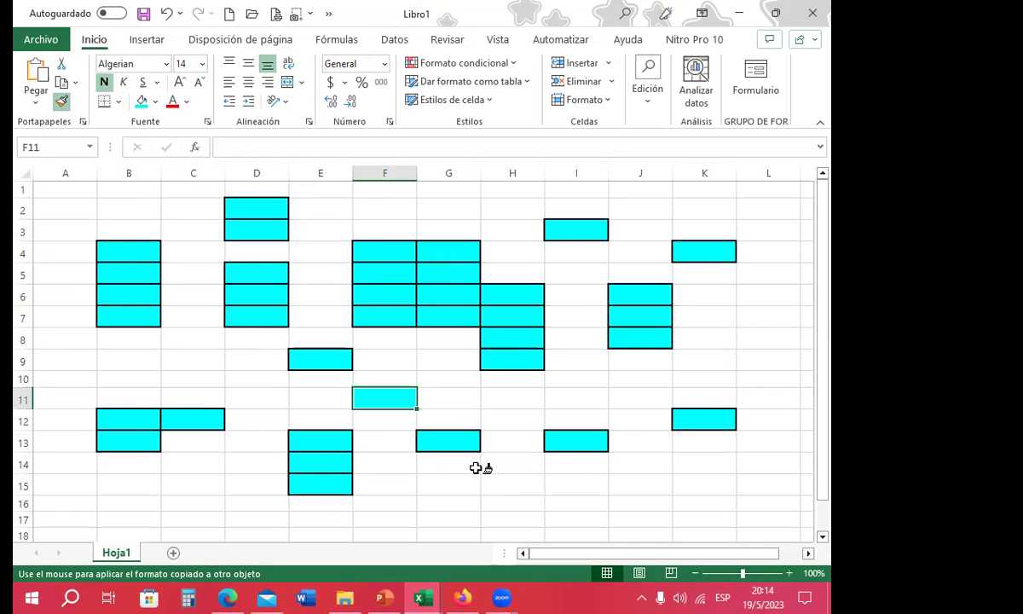
{"action": "left_click", "coordinate": [512, 484]}
{"action": "left_click", "coordinate": [192, 380]}
{"action": "left_click", "coordinate": [130, 358]}
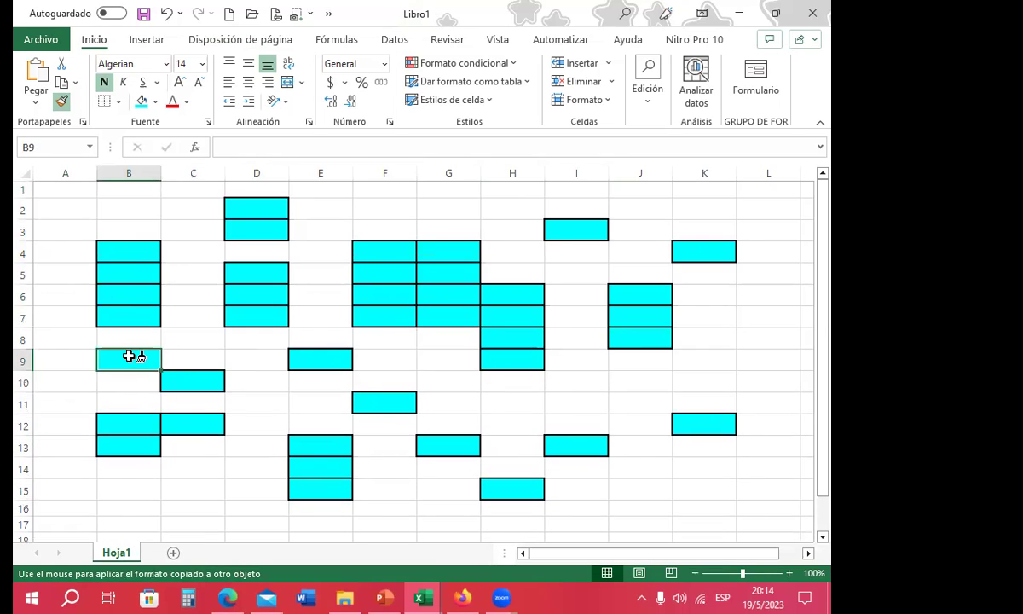
Step: Paint C19, F21 and I20, then turn off Format Painter and select a few cells
{"action": "scroll", "coordinate": [185, 406], "scroll_direction": "down", "scroll_amount": 2}
{"action": "left_click", "coordinate": [193, 415]}
{"action": "left_click", "coordinate": [384, 458]}
{"action": "left_click", "coordinate": [578, 436]}
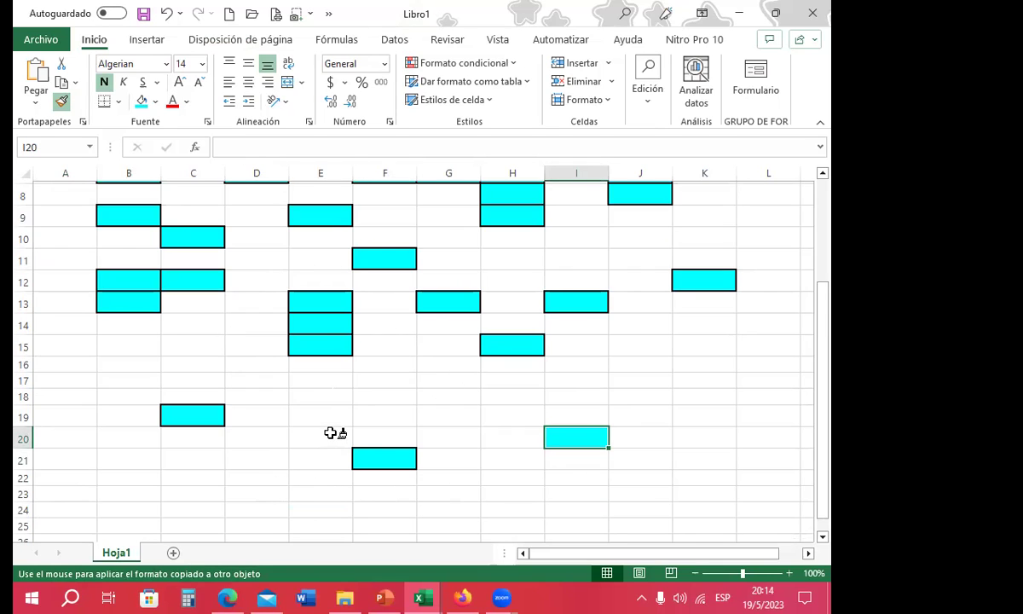
{"action": "key", "text": "Escape"}
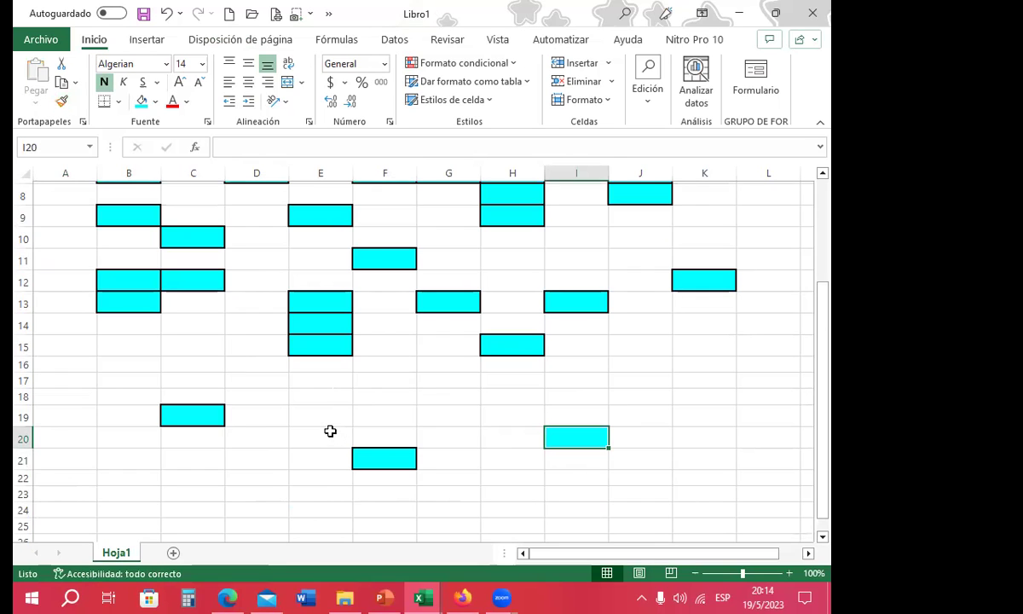
{"action": "left_click", "coordinate": [304, 398]}
{"action": "left_click", "coordinate": [488, 453]}
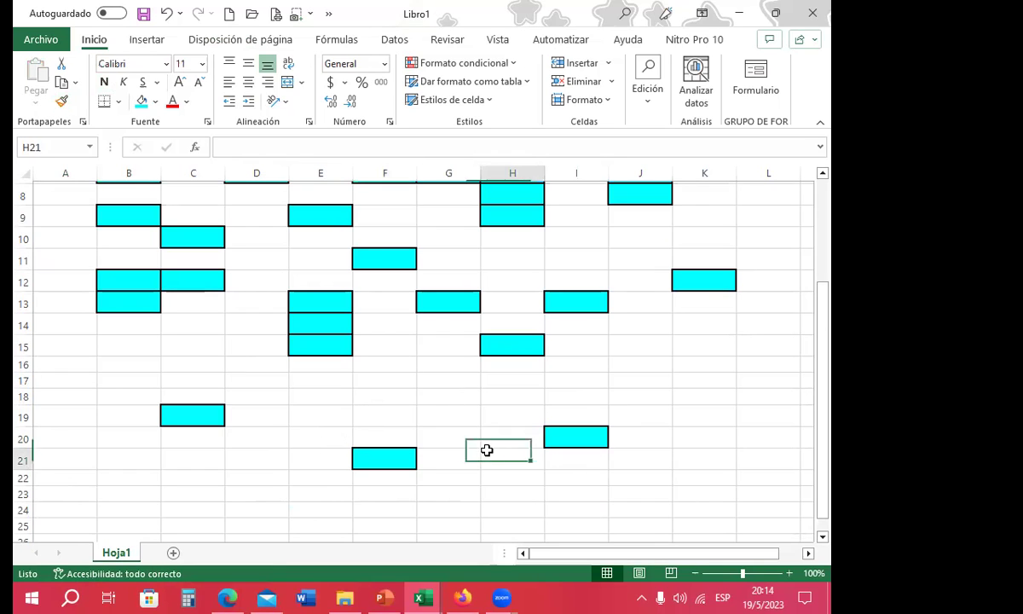
{"action": "left_click", "coordinate": [620, 472]}
{"action": "left_click", "coordinate": [618, 364]}
{"action": "left_click", "coordinate": [449, 345]}
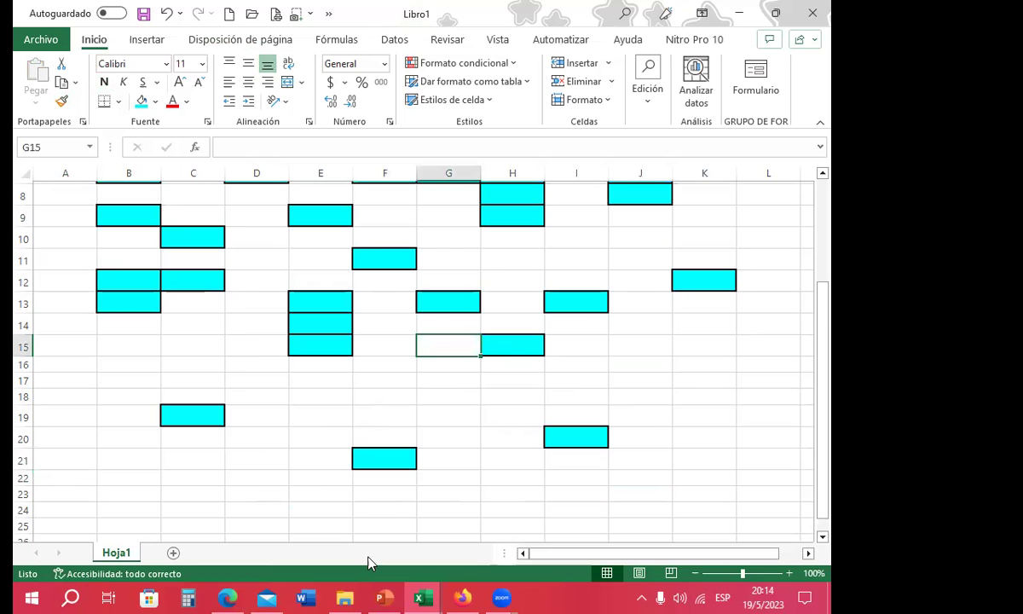
Step: Switch to the LIBRO DE EXCEL SESION 5 workbook and select several cells among Hoja1's cyan blocks
{"action": "mouse_move", "coordinate": [431, 597]}
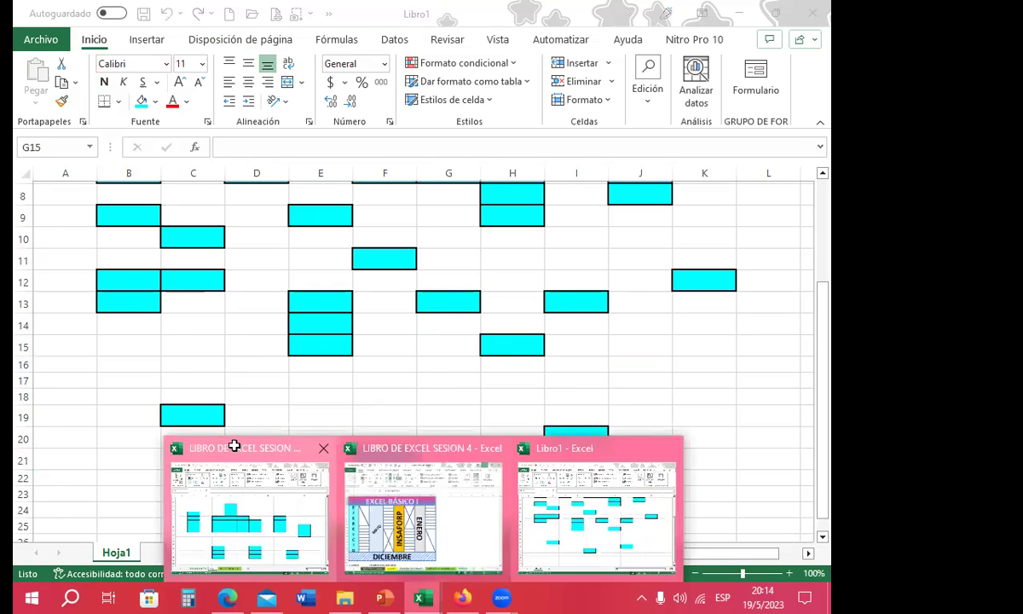
{"action": "left_click", "coordinate": [229, 482]}
{"action": "scroll", "coordinate": [190, 412], "scroll_direction": "down", "scroll_amount": 1}
{"action": "scroll", "coordinate": [189, 411], "scroll_direction": "down", "scroll_amount": 2}
{"action": "left_click", "coordinate": [171, 411]}
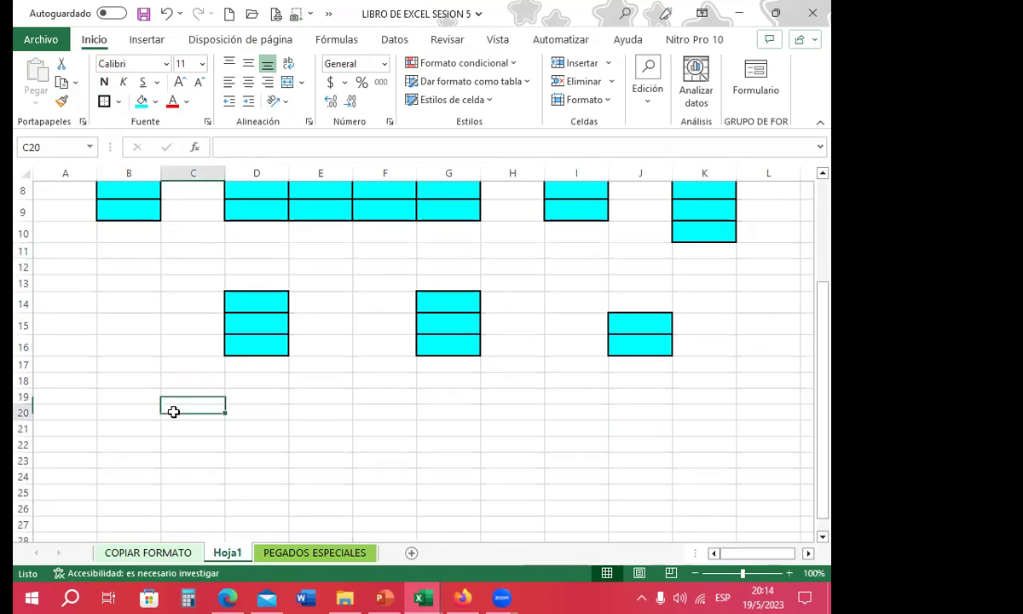
{"action": "left_click_drag", "start_coordinate": [255, 439], "coordinate": [320, 444]}
{"action": "left_click", "coordinate": [450, 413]}
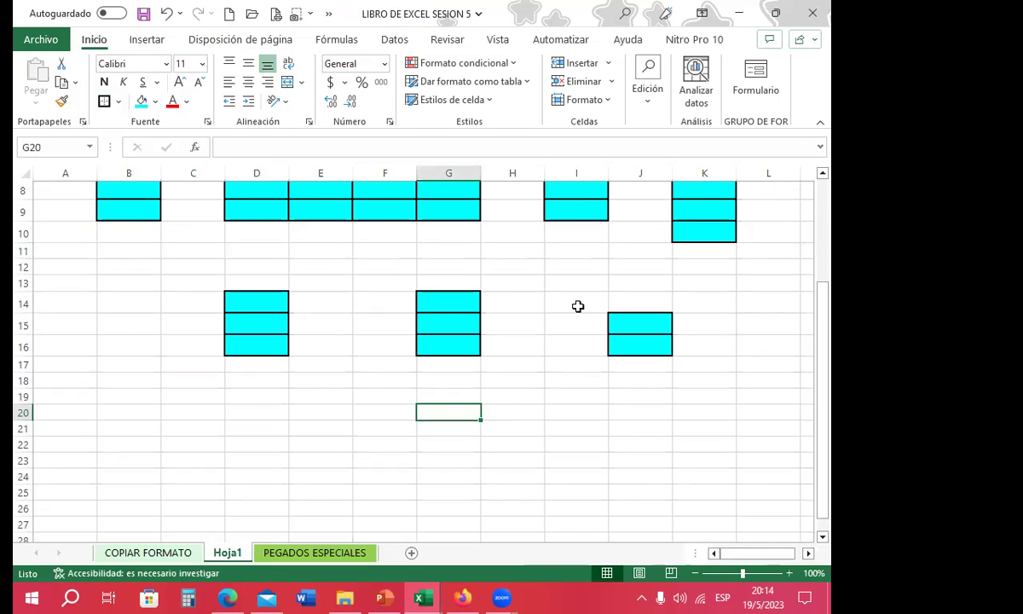
{"action": "left_click", "coordinate": [383, 429]}
{"action": "left_click_drag", "start_coordinate": [65, 345], "coordinate": [65, 364]}
{"action": "left_click", "coordinate": [256, 267]}
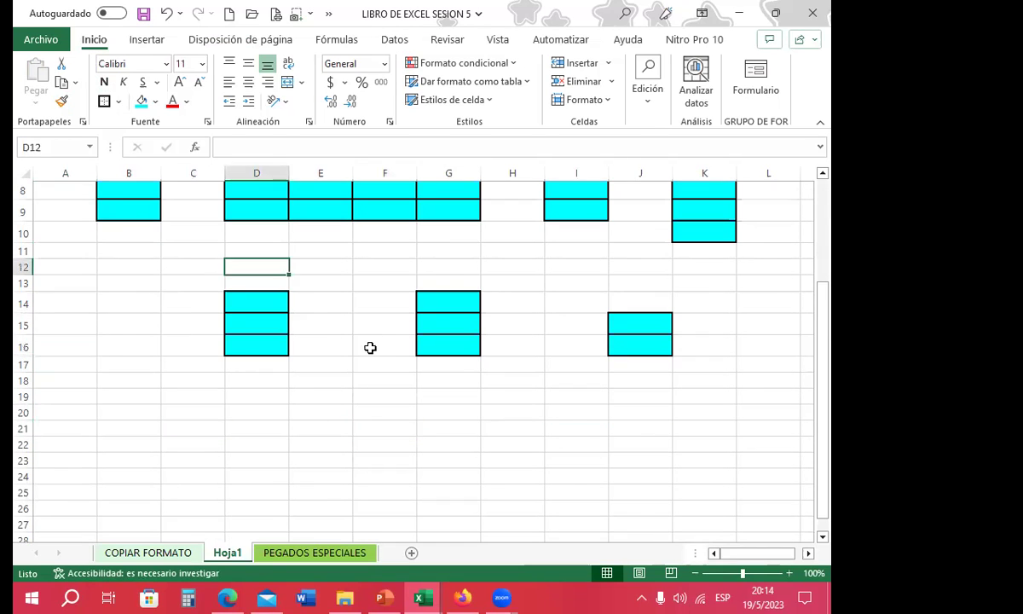
{"action": "left_click", "coordinate": [359, 362]}
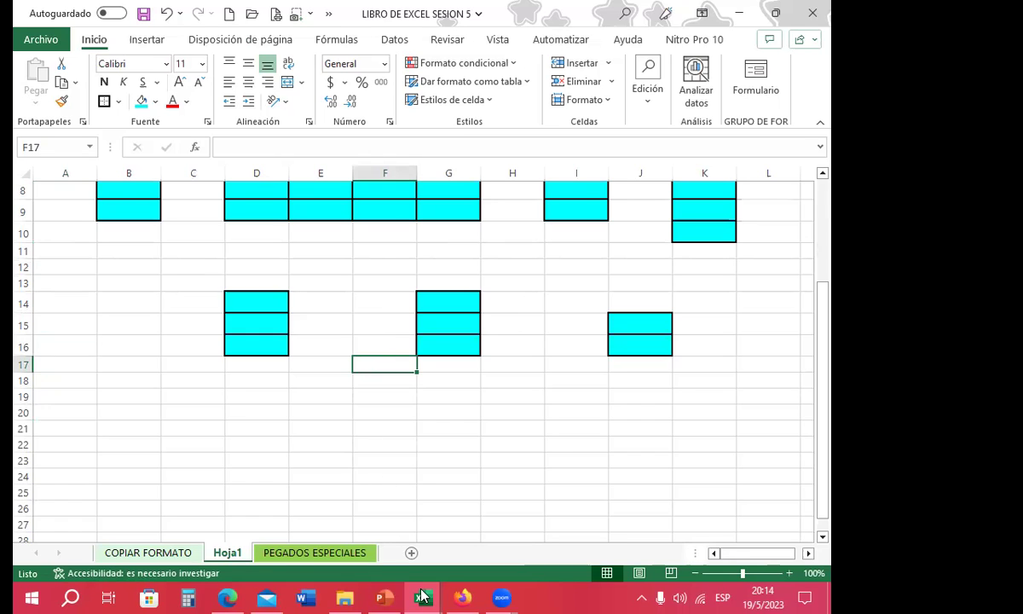
Step: In the SESION 4 workbook, pick up A1:H22's formatting with Format Painter, then switch to Libro1
{"action": "left_click", "coordinate": [422, 597]}
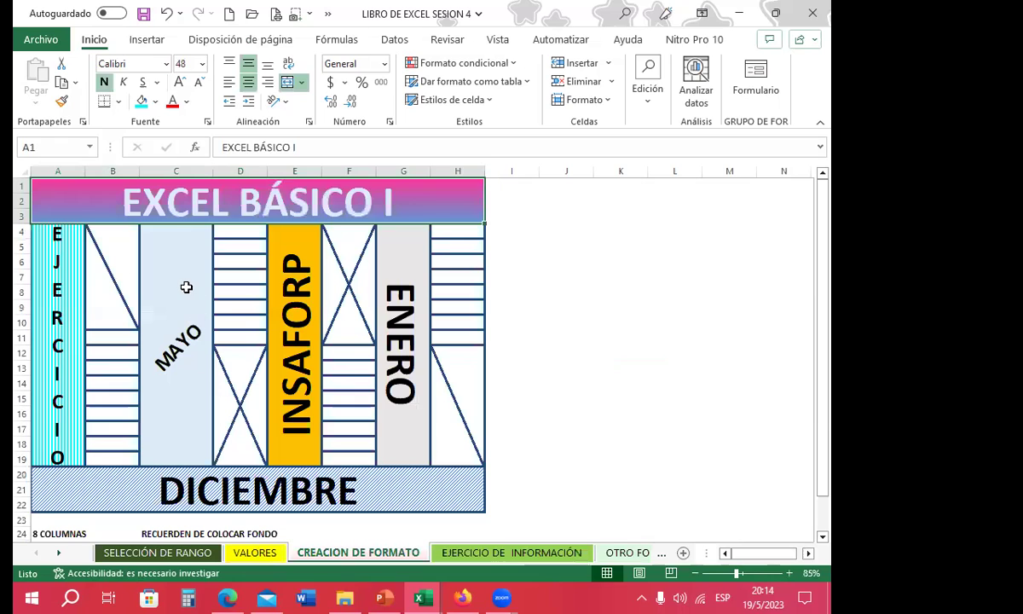
{"action": "left_click_drag", "start_coordinate": [45, 197], "coordinate": [400, 480]}
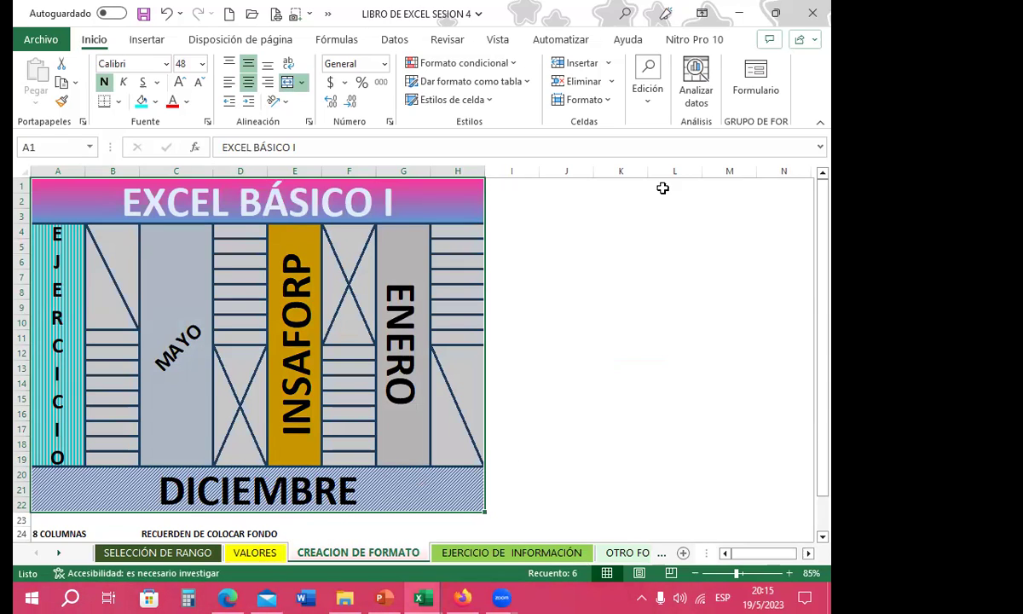
{"action": "left_click", "coordinate": [63, 102]}
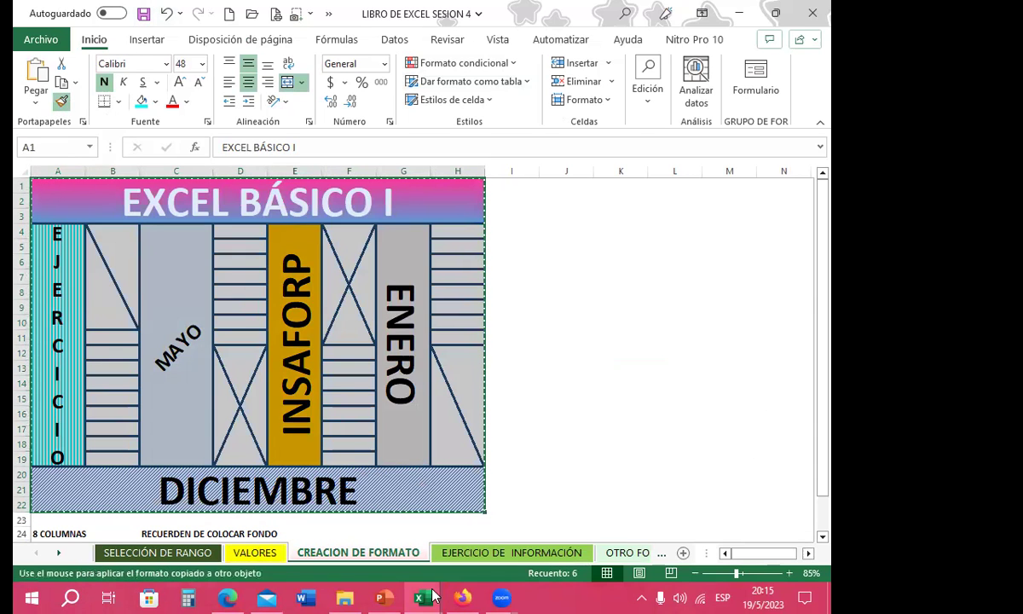
{"action": "mouse_move", "coordinate": [433, 597]}
{"action": "left_click", "coordinate": [545, 499]}
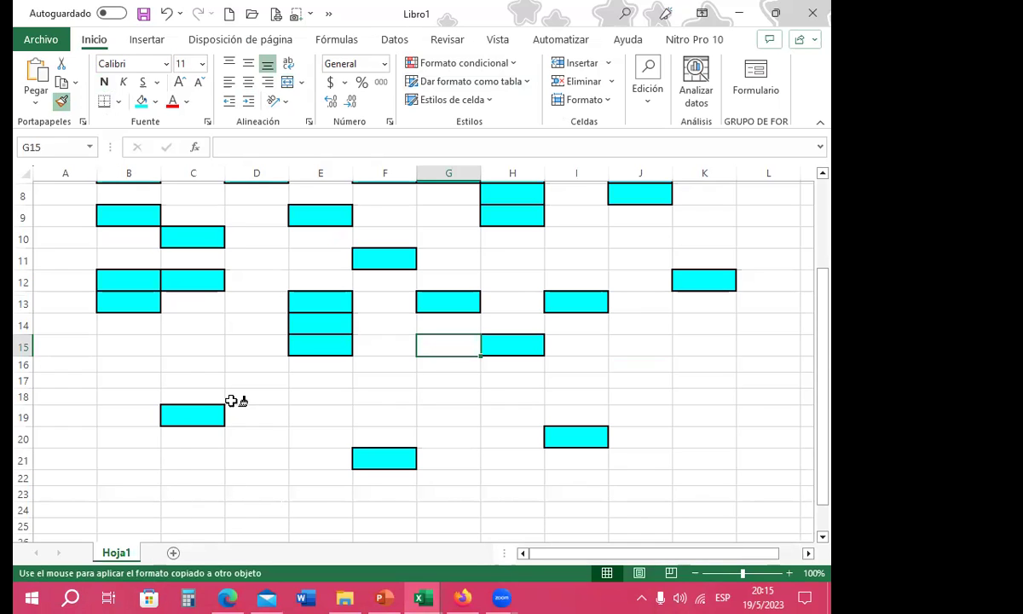
Step: Add sheet Hoja2 and paint the copied design formatting onto A2:H20
{"action": "scroll", "coordinate": [147, 396], "scroll_direction": "down", "scroll_amount": 1}
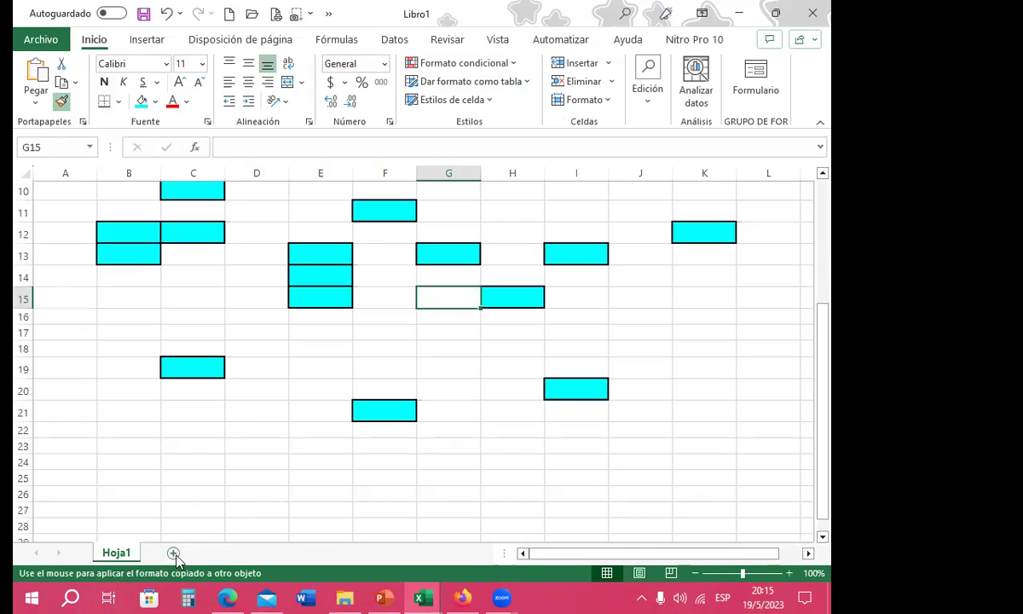
{"action": "left_click", "coordinate": [174, 552]}
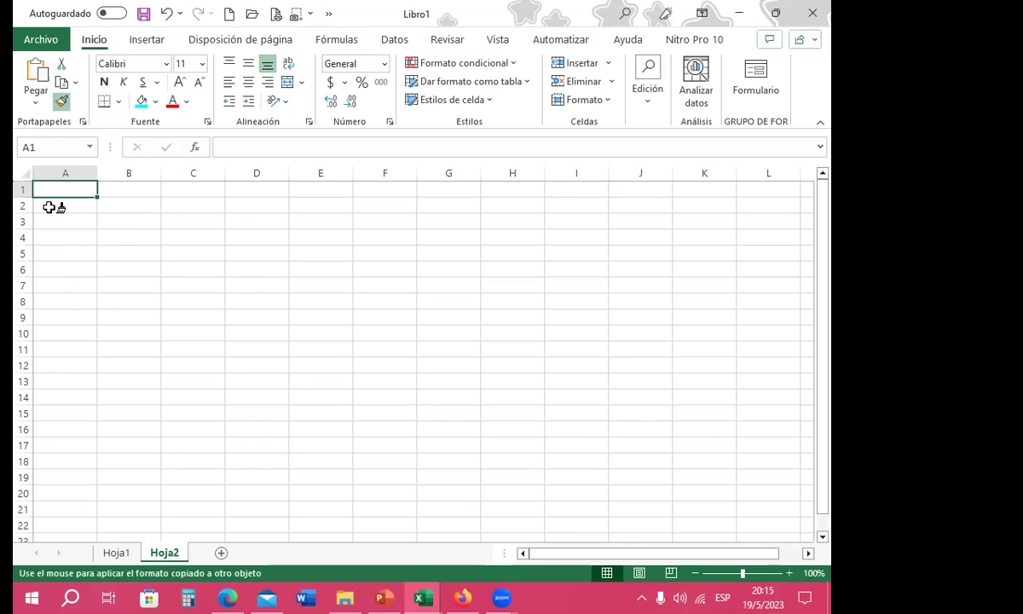
{"action": "left_click", "coordinate": [49, 207]}
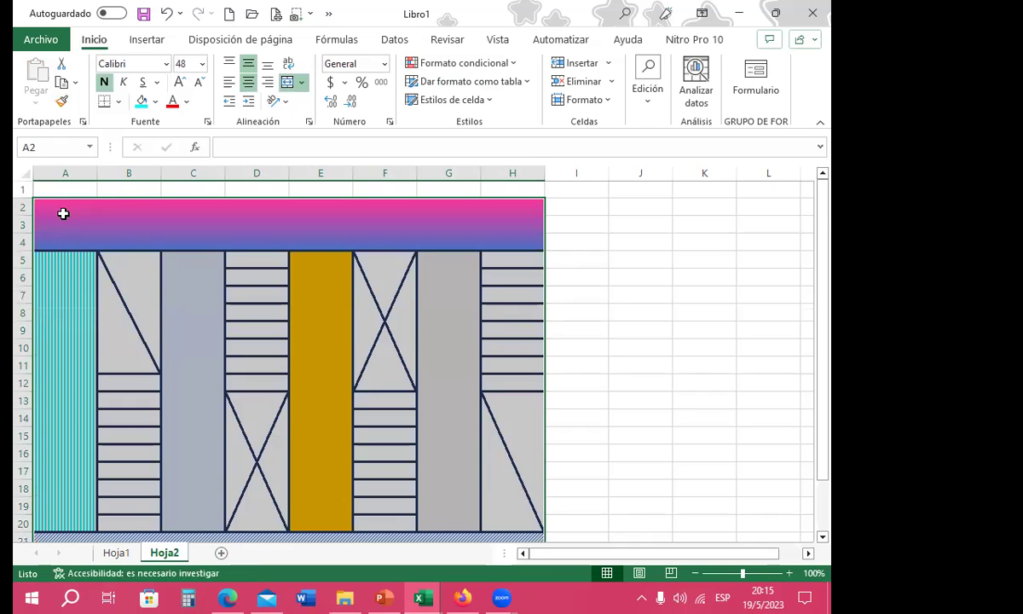
Step: Enter the person's name in A5 and VIERNES in C5, then select E5
{"action": "scroll", "coordinate": [234, 309], "scroll_direction": "down", "scroll_amount": 1}
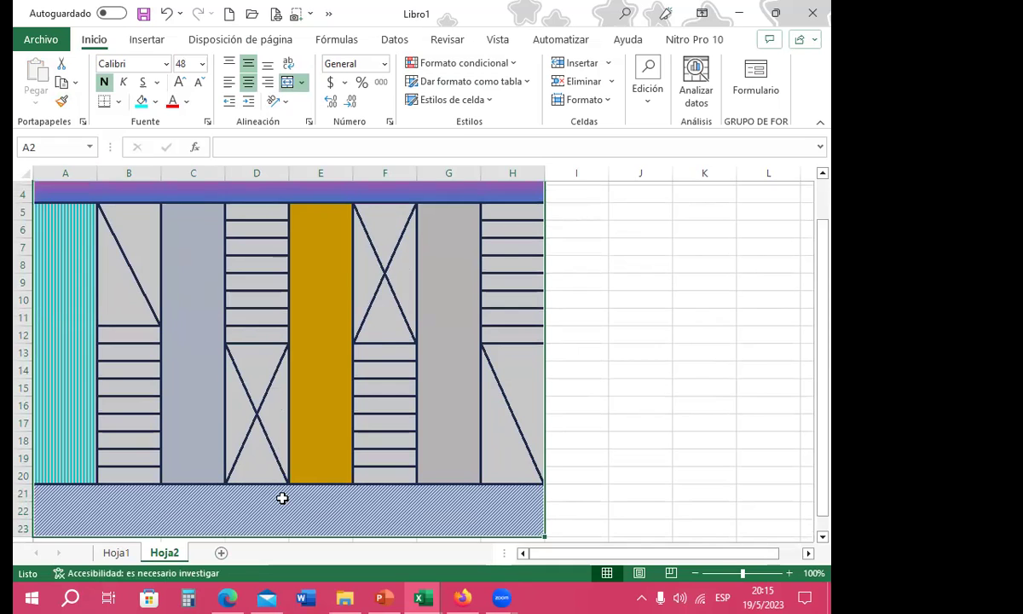
{"action": "left_click", "coordinate": [52, 295]}
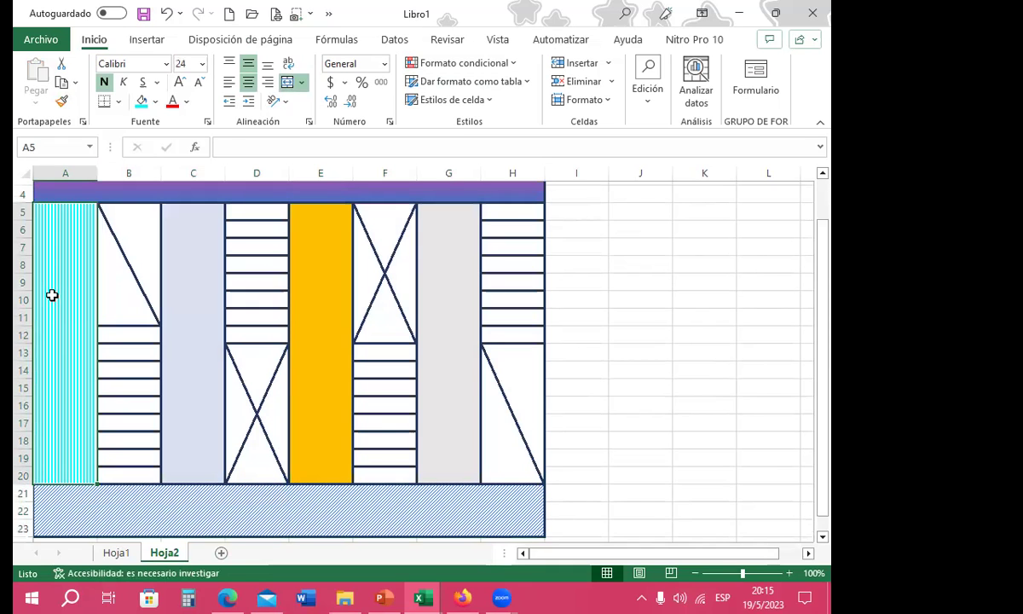
{"action": "type", "text": "VANESSA"}
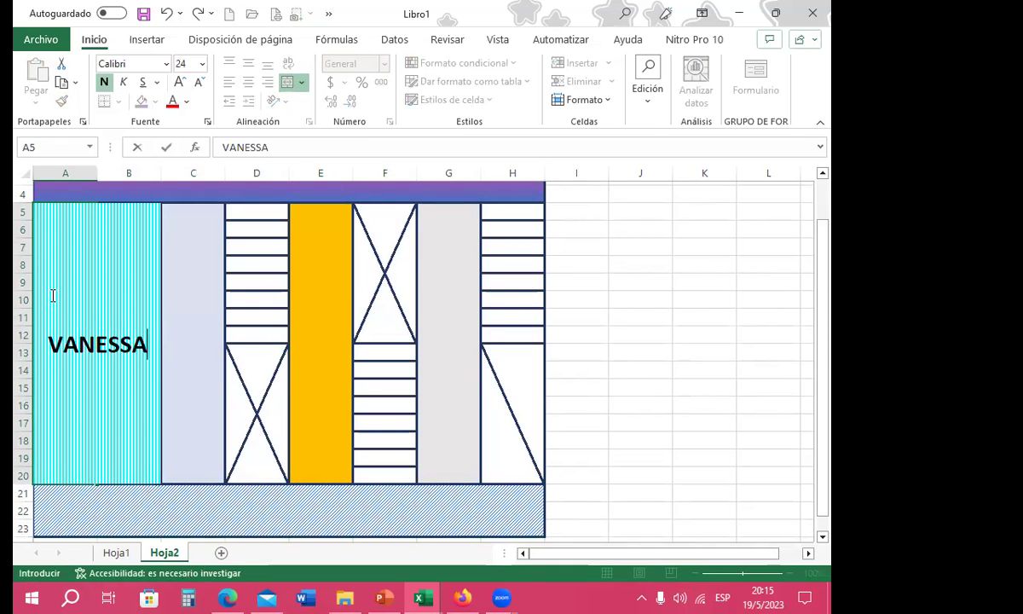
{"action": "key", "text": "Return"}
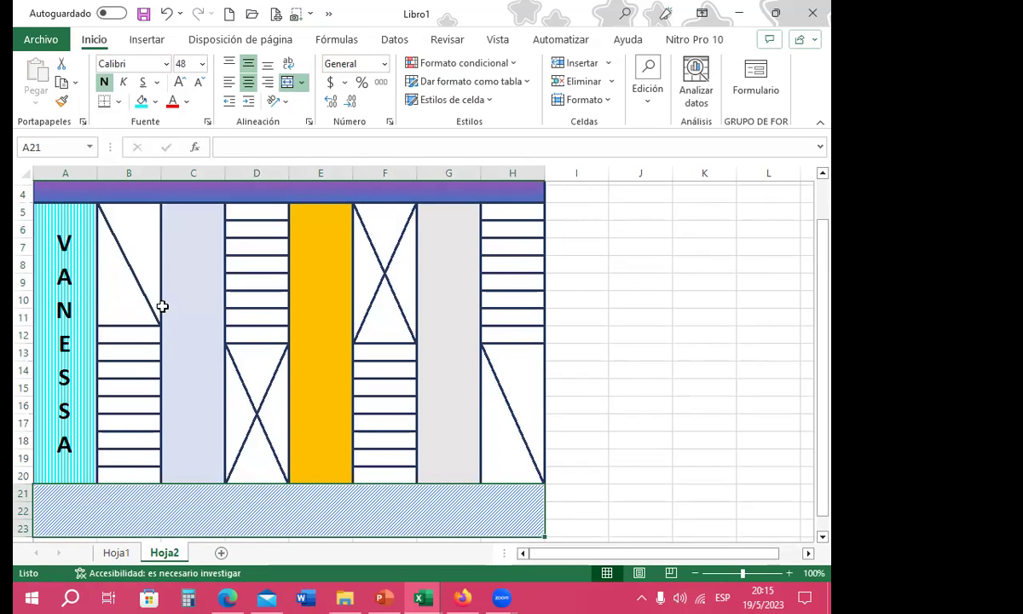
{"action": "left_click", "coordinate": [197, 311]}
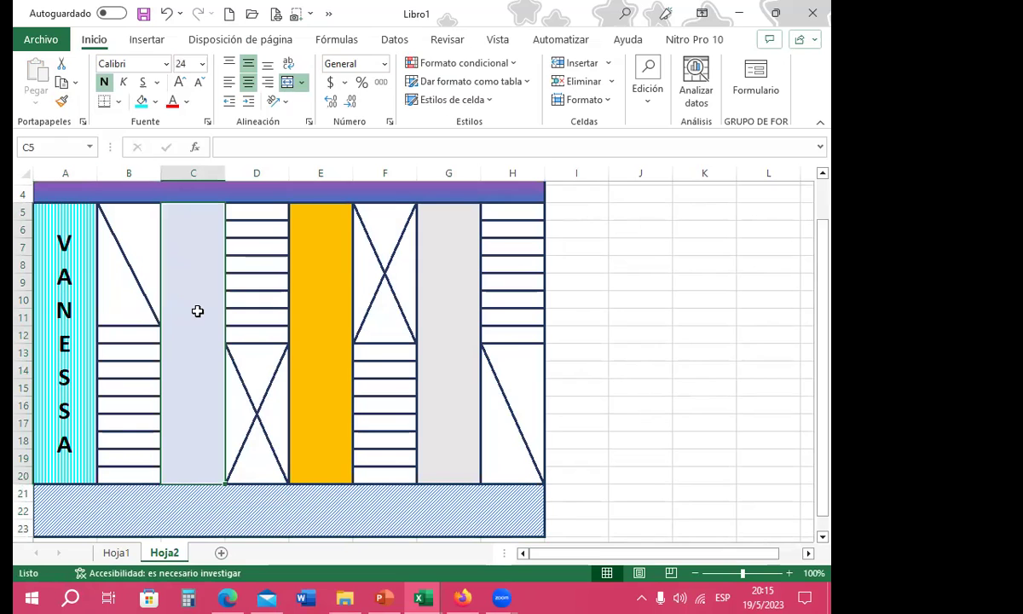
{"action": "type", "text": "VIERNES"}
{"action": "key", "text": "Return"}
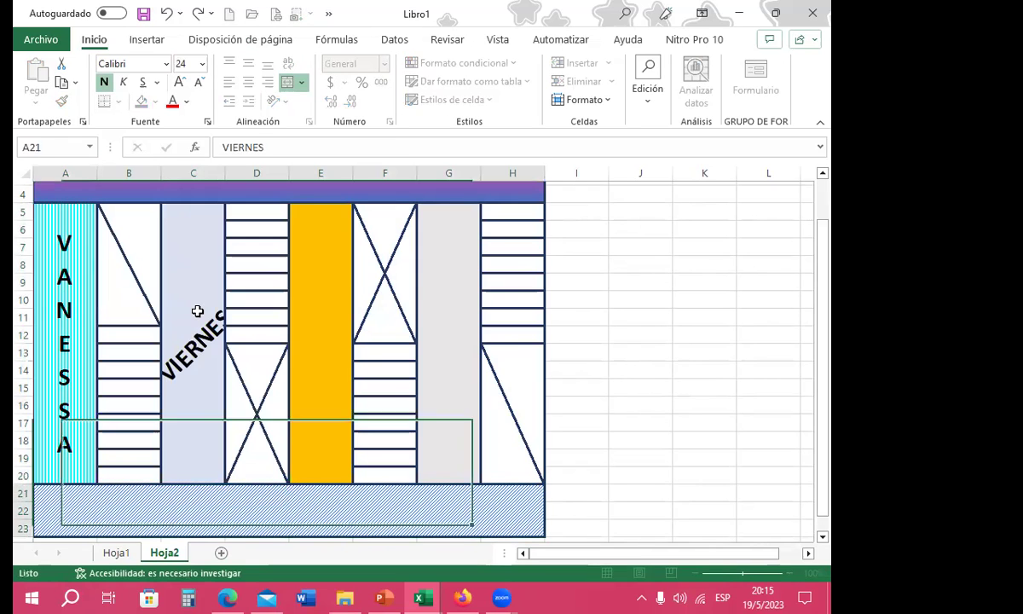
{"action": "left_click", "coordinate": [311, 239]}
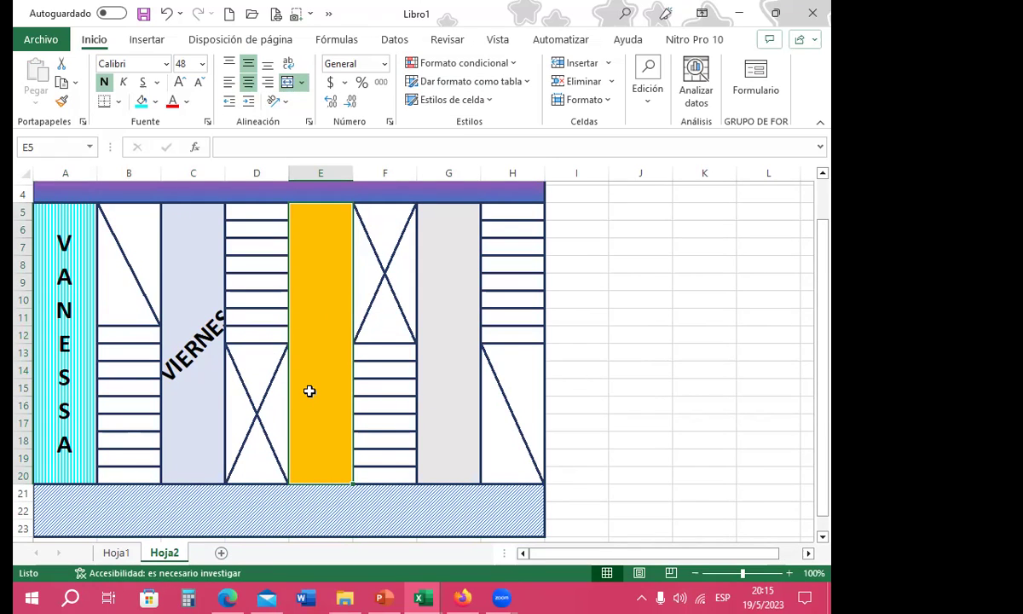
{"action": "scroll", "coordinate": [308, 388], "scroll_direction": "up", "scroll_amount": 1}
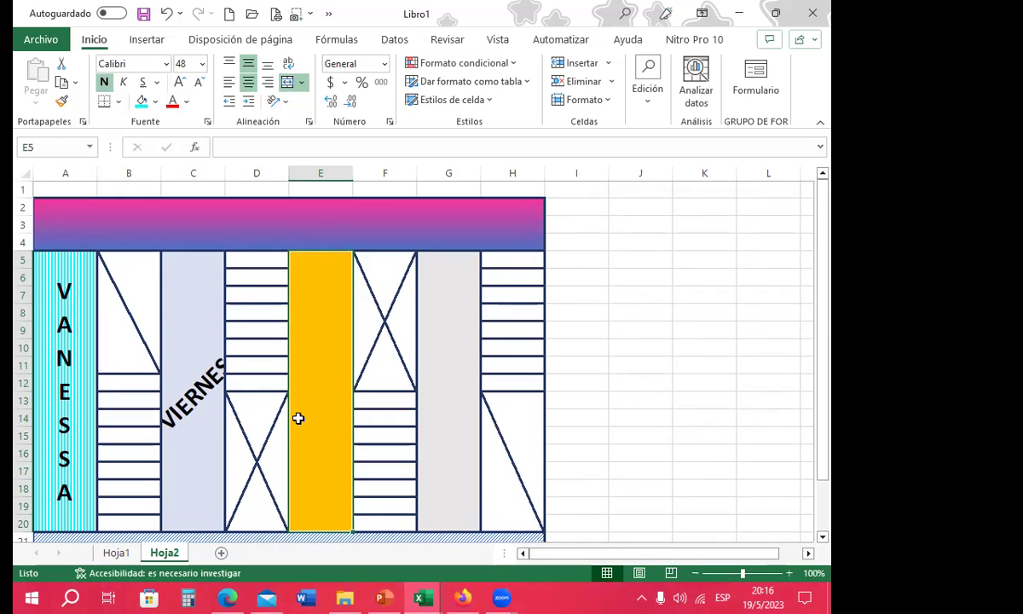
Step: Lock Format Painter on the striped design A2:H24 and paint it at A28, A60 and A97
{"action": "mouse_move", "coordinate": [58, 205]}
{"action": "left_mouse_down"}
{"action": "mouse_move", "coordinate": [431, 525]}
{"action": "mouse_move", "coordinate": [431, 491]}
{"action": "left_mouse_up"}
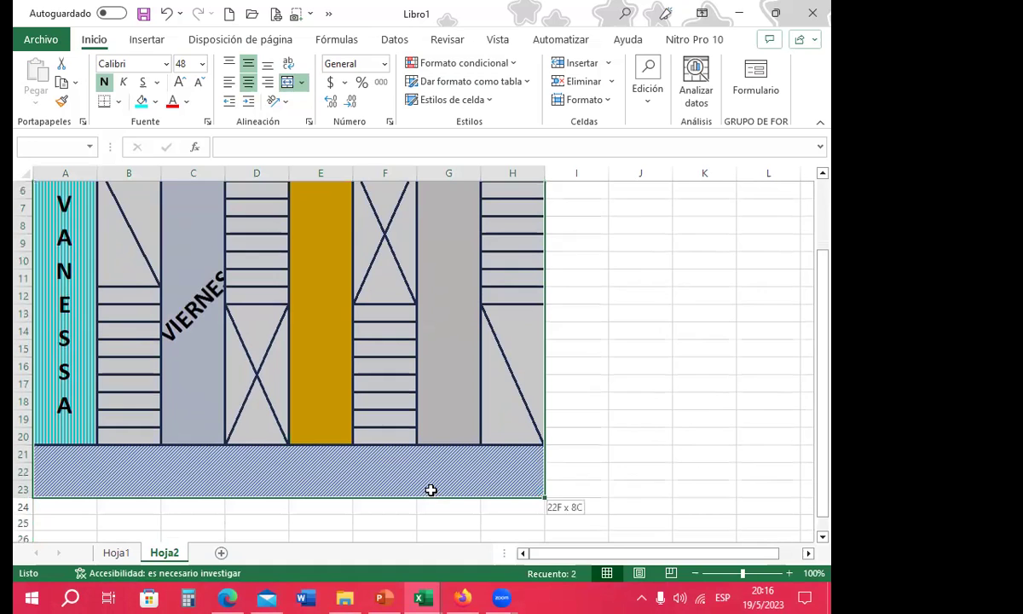
{"action": "double_click", "coordinate": [63, 101]}
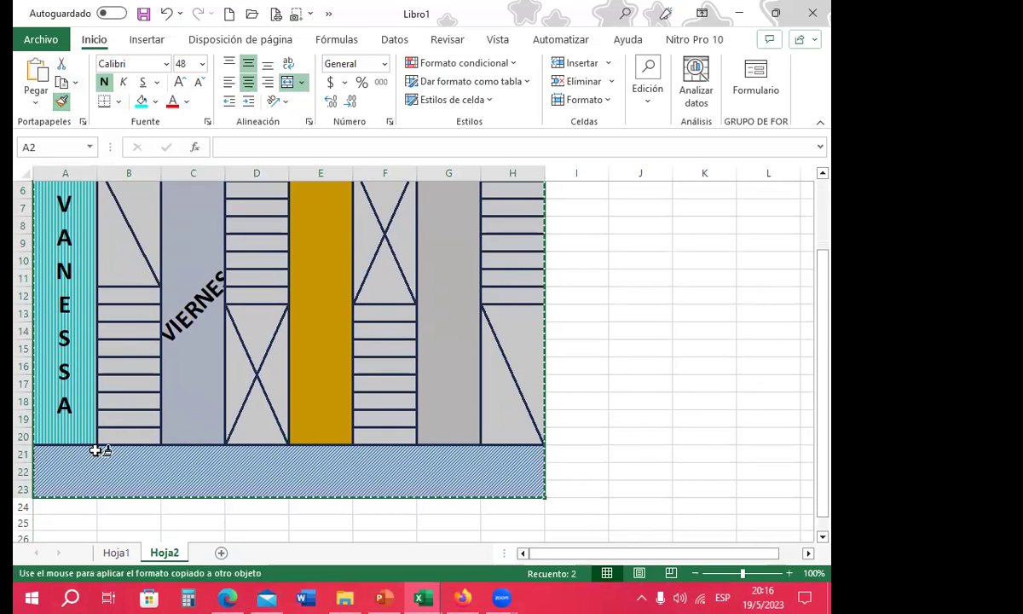
{"action": "scroll", "coordinate": [97, 451], "scroll_direction": "down", "scroll_amount": 2}
{"action": "left_click", "coordinate": [75, 487]}
{"action": "scroll", "coordinate": [251, 484], "scroll_direction": "down", "scroll_amount": 6}
{"action": "scroll", "coordinate": [296, 490], "scroll_direction": "down", "scroll_amount": 5}
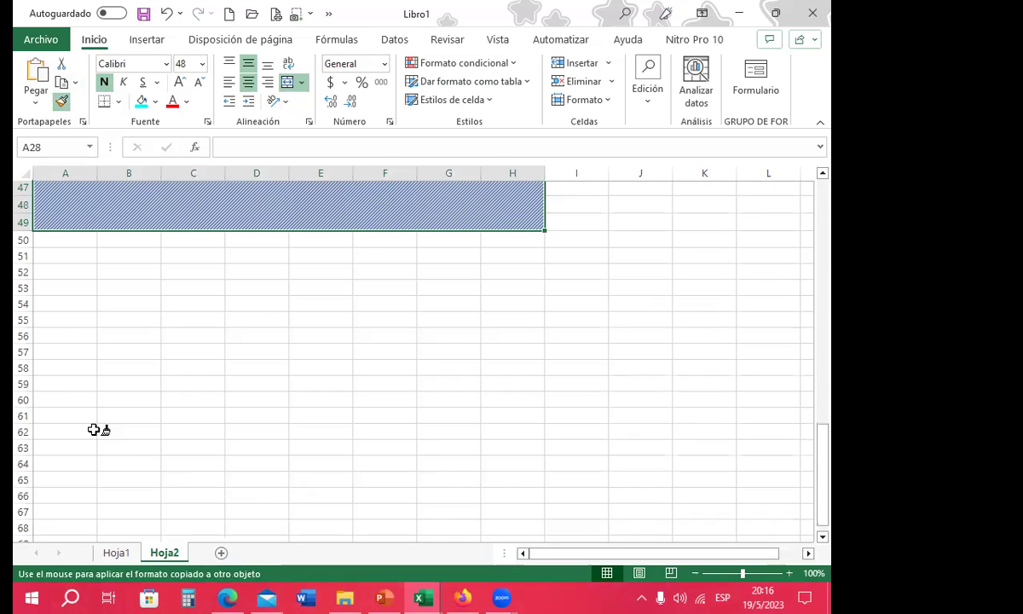
{"action": "left_click", "coordinate": [77, 401]}
{"action": "scroll", "coordinate": [240, 445], "scroll_direction": "down", "scroll_amount": 4}
{"action": "scroll", "coordinate": [286, 475], "scroll_direction": "down", "scroll_amount": 9}
{"action": "left_click", "coordinate": [53, 358]}
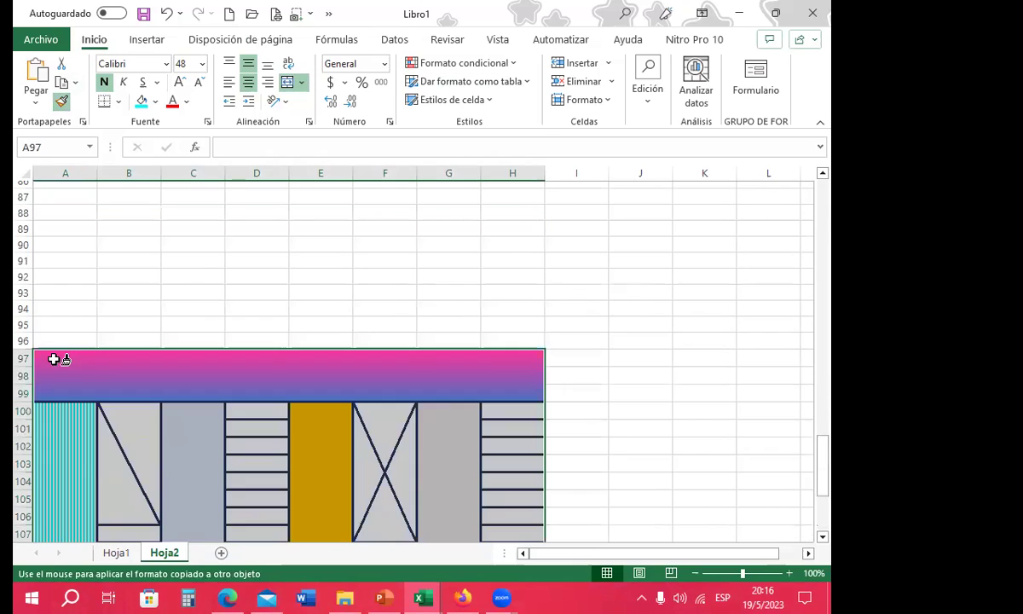
Step: Paint the design at A7 of a new Hoja3, then at A2, J2 and A31 of a new workbook
{"action": "key", "text": "shift+F11"}
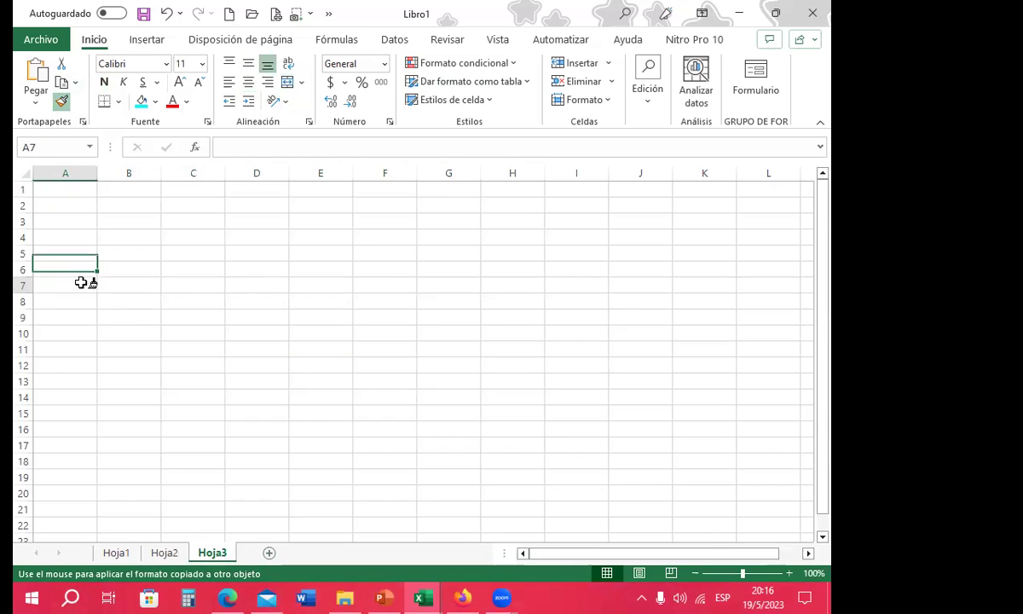
{"action": "left_click", "coordinate": [82, 286]}
{"action": "left_click", "coordinate": [230, 14]}
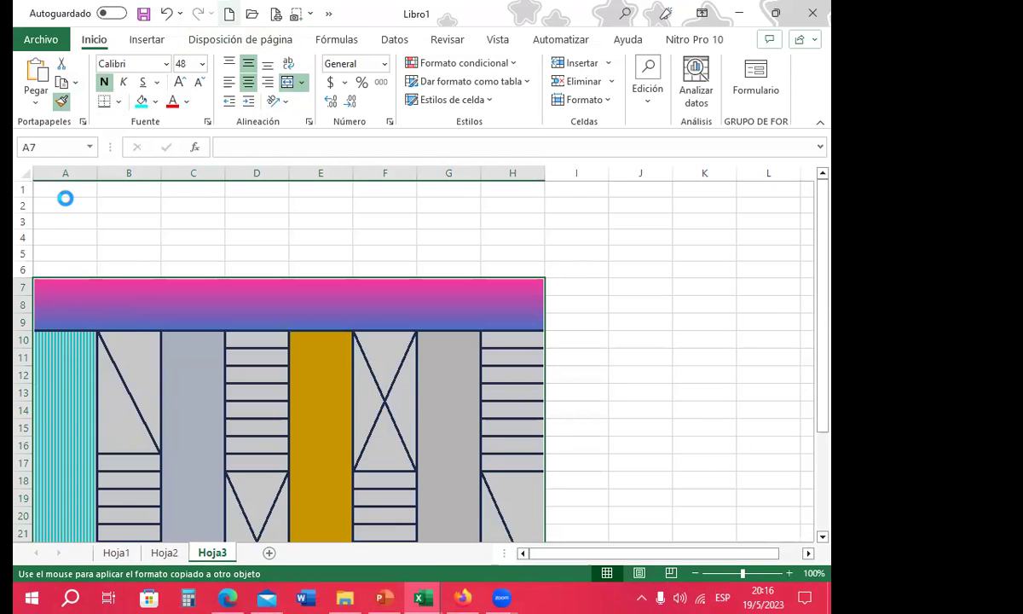
{"action": "left_click", "coordinate": [73, 209]}
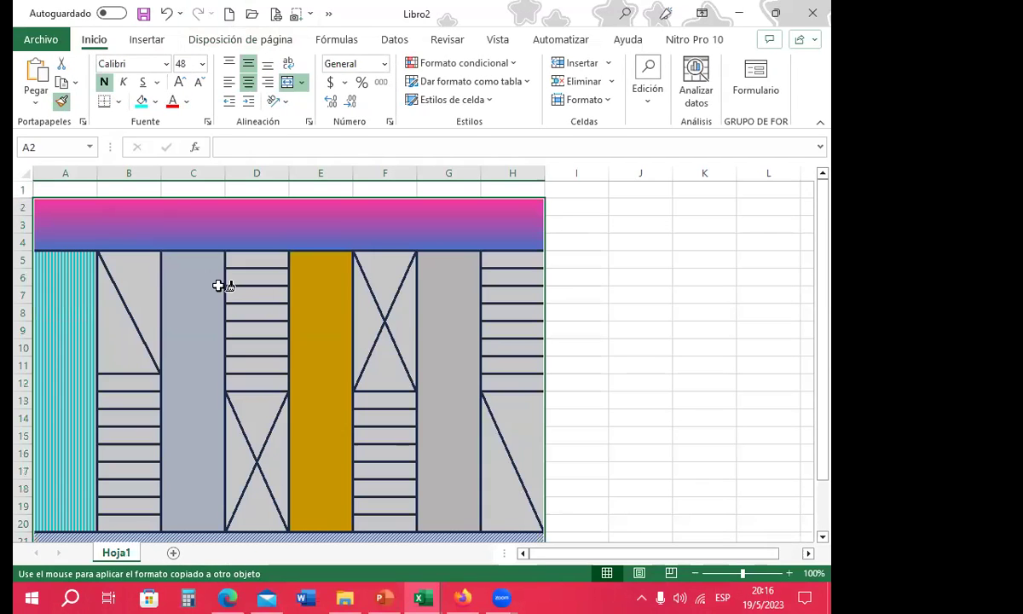
{"action": "left_click", "coordinate": [612, 239]}
{"action": "scroll", "coordinate": [131, 421], "scroll_direction": "down", "scroll_amount": 4}
{"action": "scroll", "coordinate": [131, 422], "scroll_direction": "down", "scroll_amount": 3}
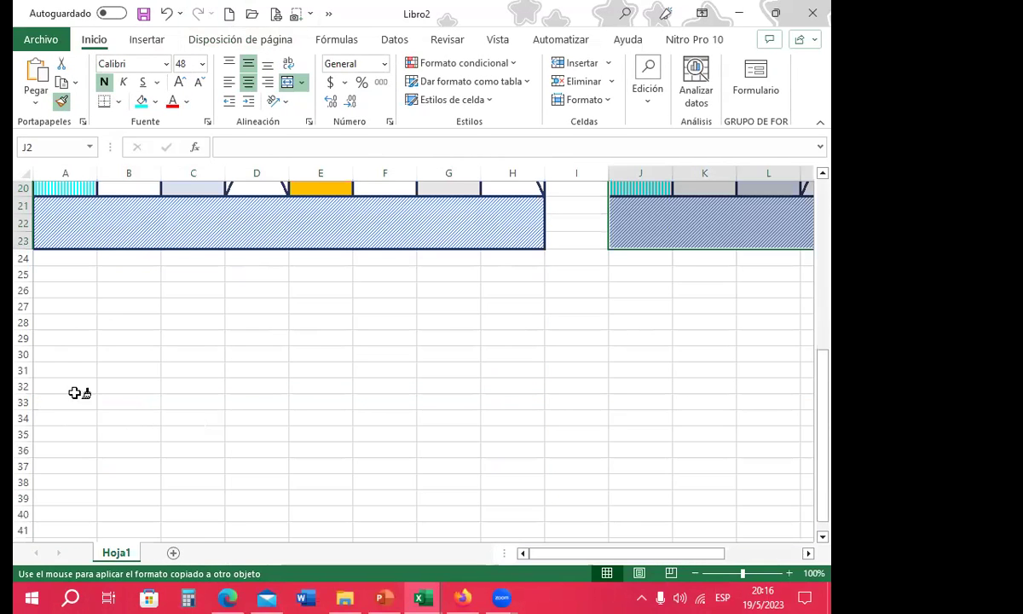
{"action": "left_click", "coordinate": [83, 375]}
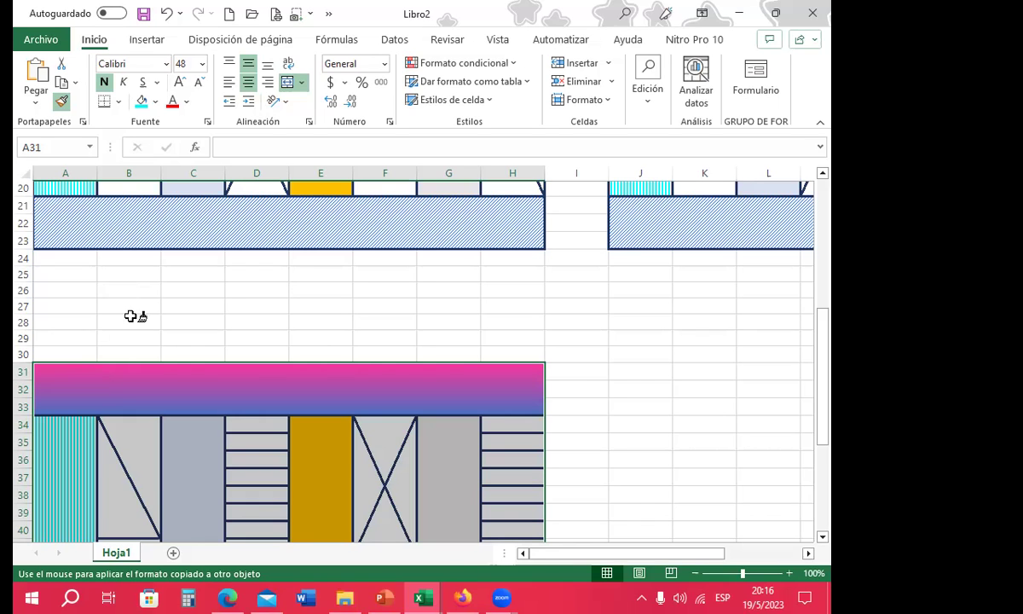
Step: Select the copied design from its banner down to row 52, then switch to the session 4 workbook
{"action": "scroll", "coordinate": [132, 333], "scroll_direction": "up", "scroll_amount": 4}
{"action": "scroll", "coordinate": [114, 356], "scroll_direction": "down", "scroll_amount": 3}
{"action": "scroll", "coordinate": [87, 356], "scroll_direction": "up", "scroll_amount": 4}
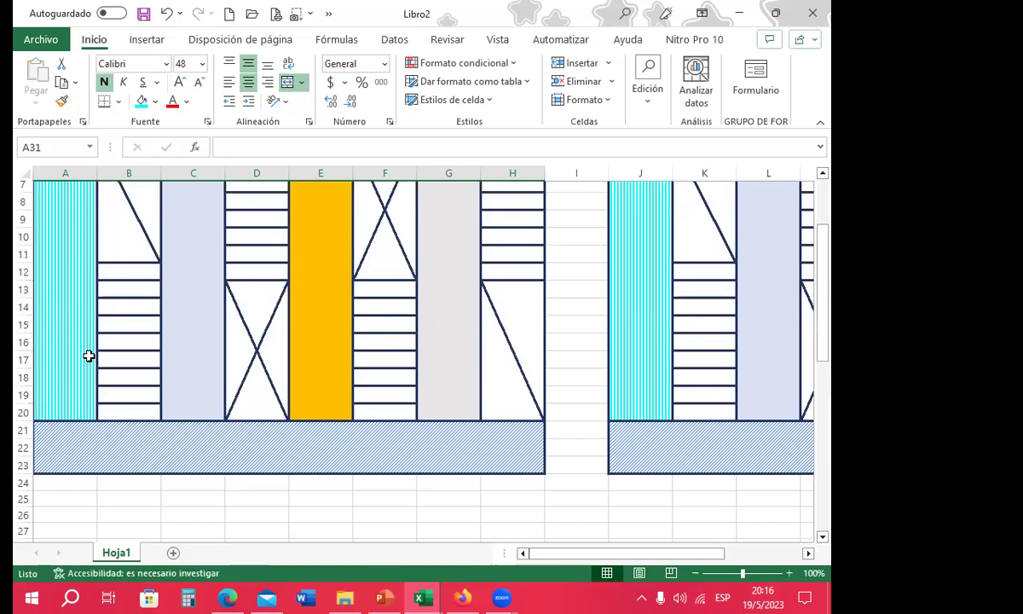
{"action": "scroll", "coordinate": [81, 274], "scroll_direction": "up", "scroll_amount": 2}
{"action": "left_click", "coordinate": [76, 221]}
{"action": "left_click_drag", "start_coordinate": [154, 237], "coordinate": [398, 583]}
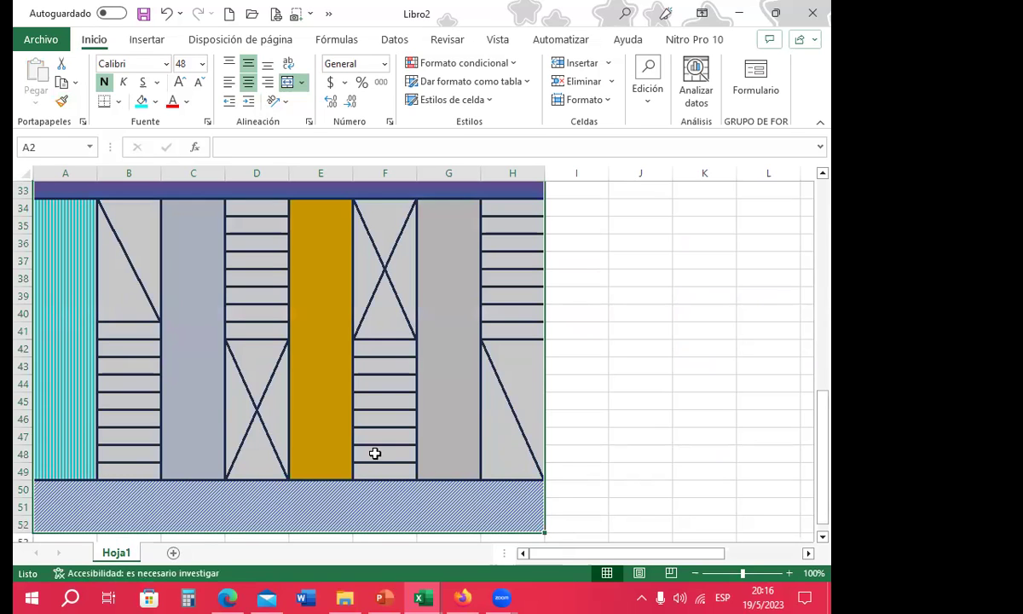
{"action": "key", "text": "alt+Tab"}
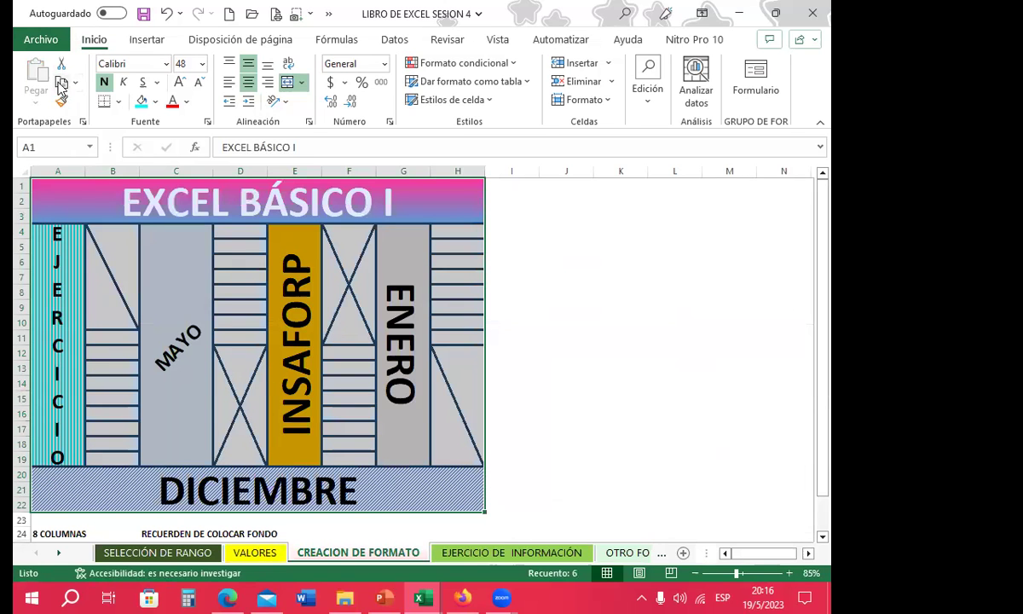
Step: Copy the EXCEL BÁSICO I design to A1 of a new sheet Hoja1 and select A1:H19
{"action": "left_click", "coordinate": [61, 82]}
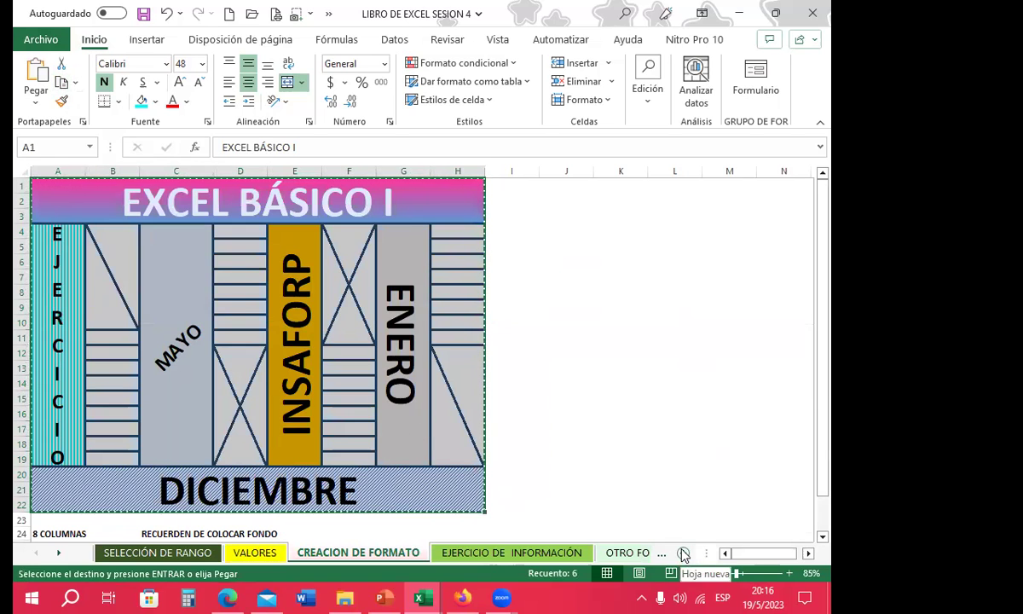
{"action": "left_click", "coordinate": [684, 554]}
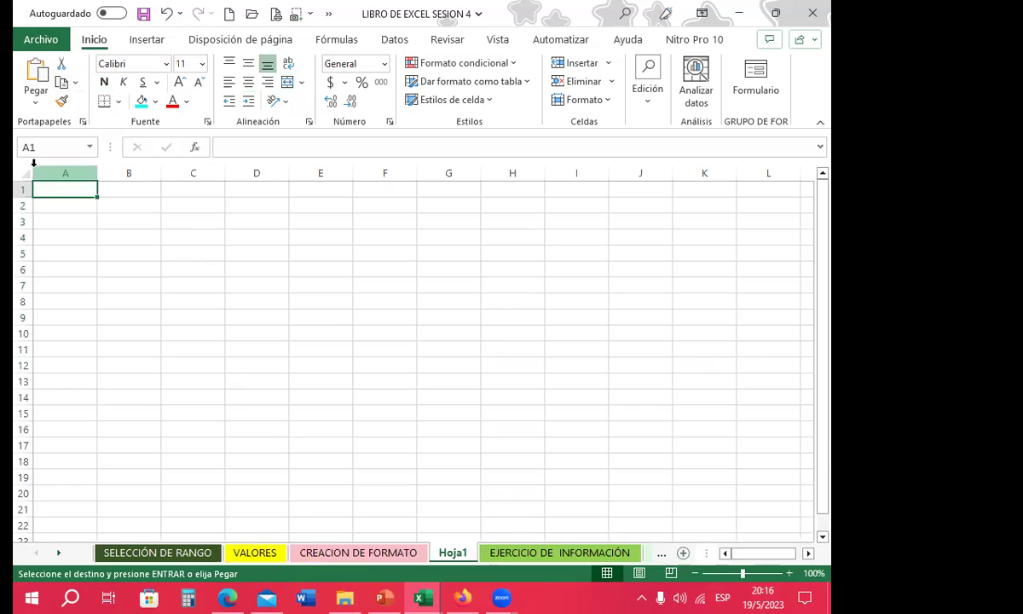
{"action": "left_click", "coordinate": [36, 72]}
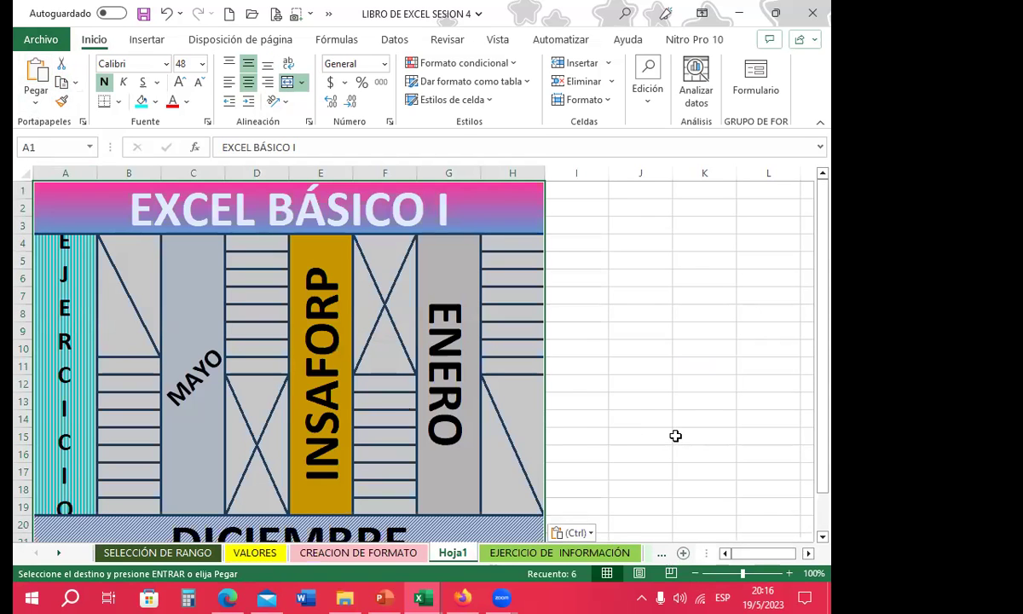
{"action": "scroll", "coordinate": [622, 392], "scroll_direction": "down", "scroll_amount": 1}
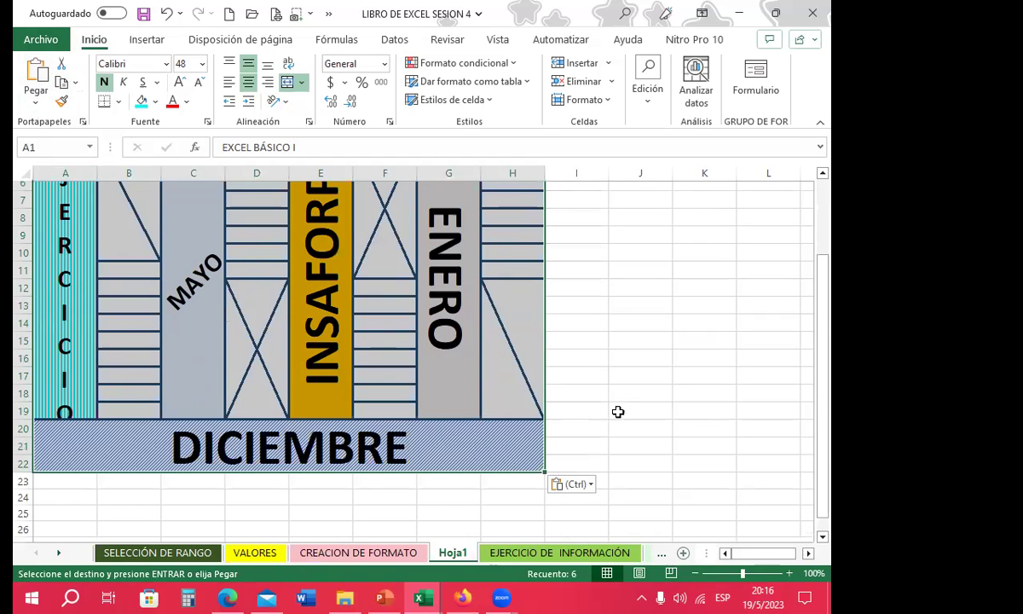
{"action": "scroll", "coordinate": [637, 432], "scroll_direction": "up", "scroll_amount": 1}
{"action": "left_click", "coordinate": [636, 423]}
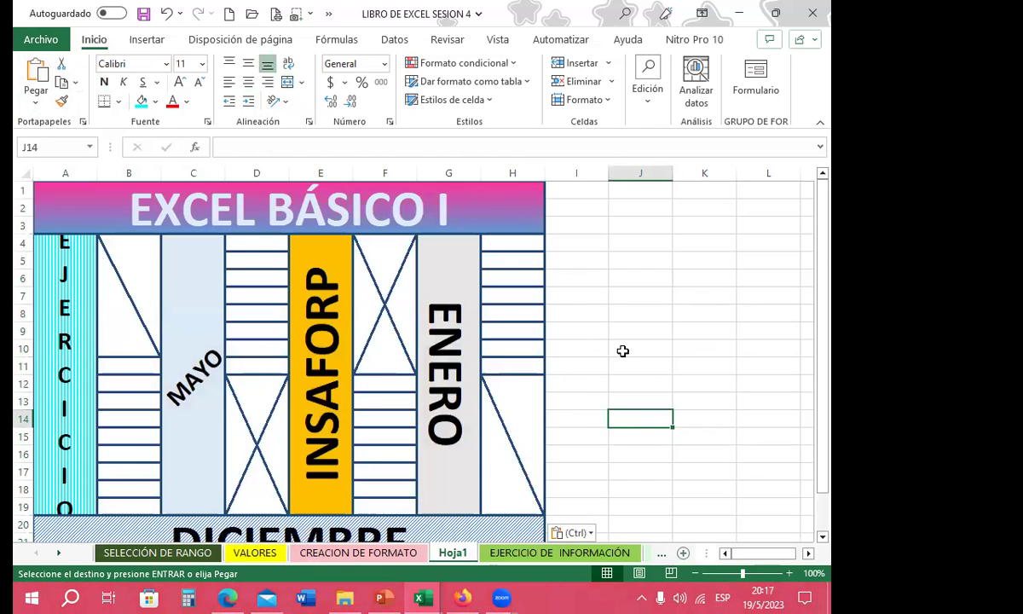
{"action": "mouse_move", "coordinate": [70, 213]}
{"action": "left_mouse_down"}
{"action": "mouse_move", "coordinate": [378, 445]}
{"action": "mouse_move", "coordinate": [384, 528]}
{"action": "left_mouse_up"}
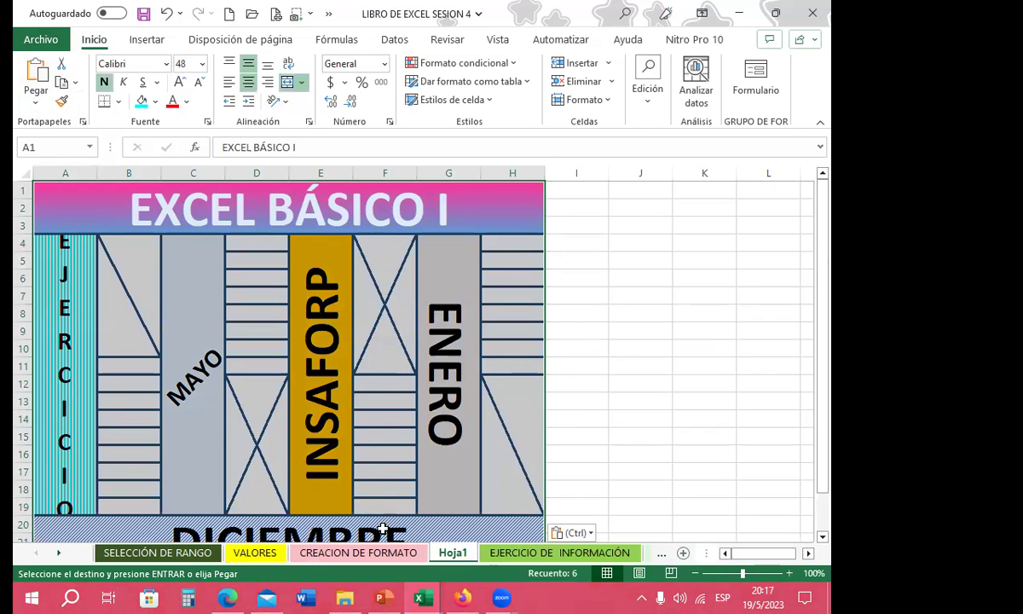
Step: Delete A1:H19's contents while keeping its formatting, then select E4, G4, E4 and C4
{"action": "key", "text": "Delete"}
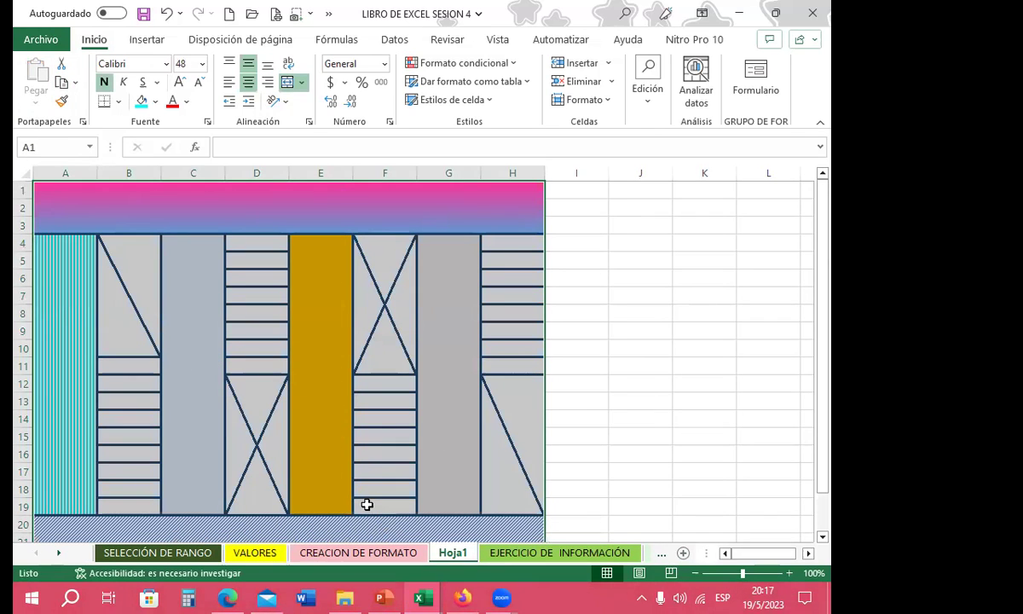
{"action": "left_click", "coordinate": [293, 431]}
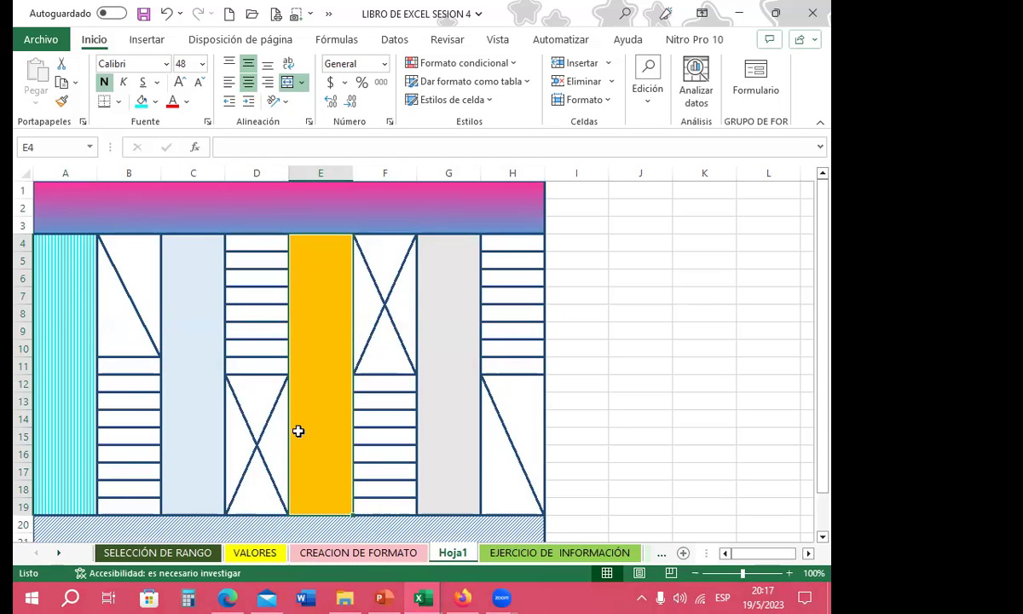
{"action": "left_click", "coordinate": [439, 430]}
{"action": "left_click", "coordinate": [344, 370]}
{"action": "left_click", "coordinate": [166, 374]}
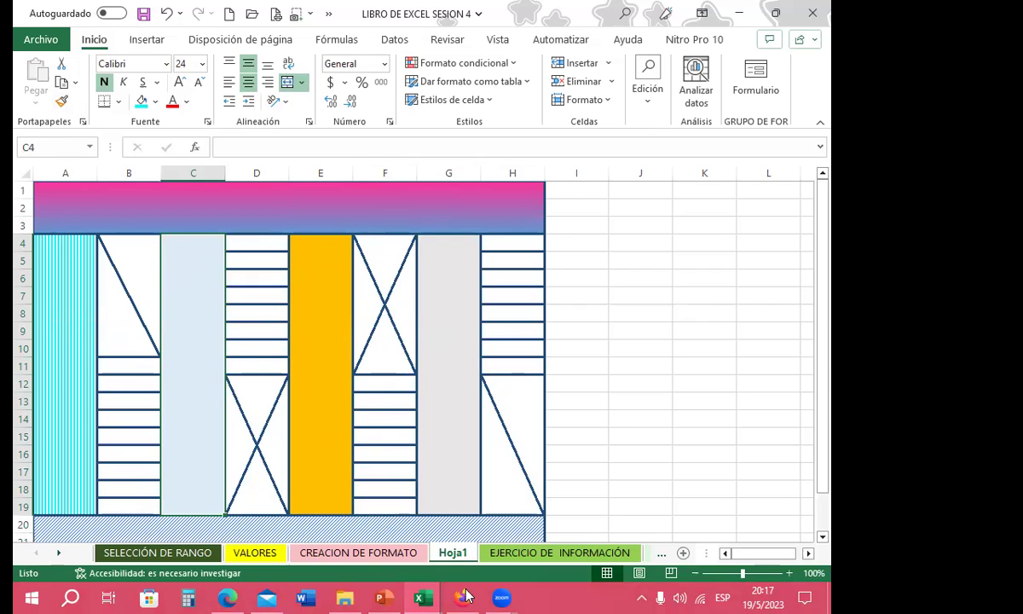
Step: Close the Libro1 workbook without saving, then select merged cell E4 on Hoja1
{"action": "mouse_move", "coordinate": [418, 597]}
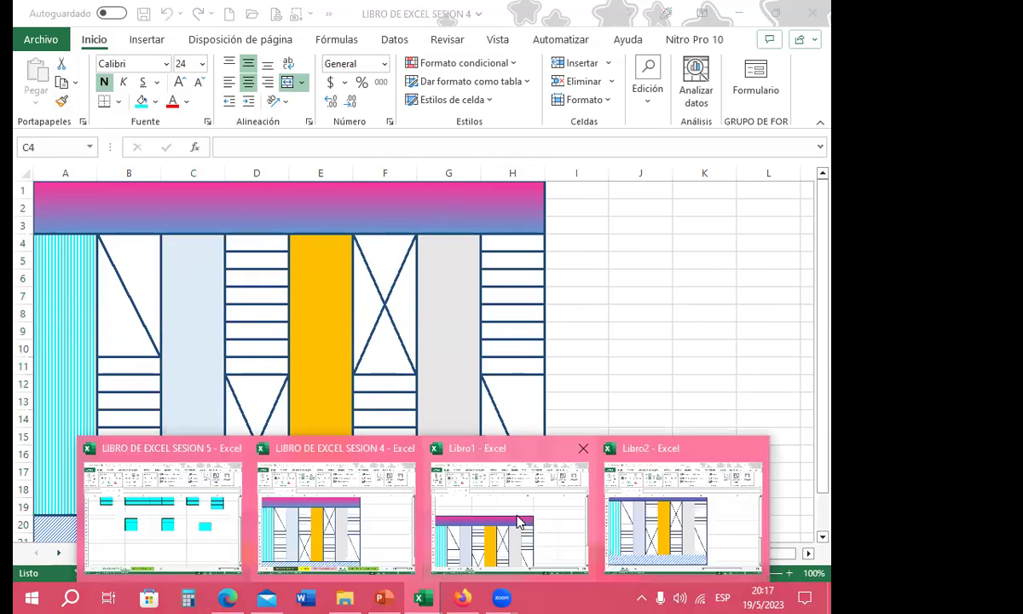
{"action": "left_click", "coordinate": [512, 512]}
{"action": "left_click", "coordinate": [813, 13]}
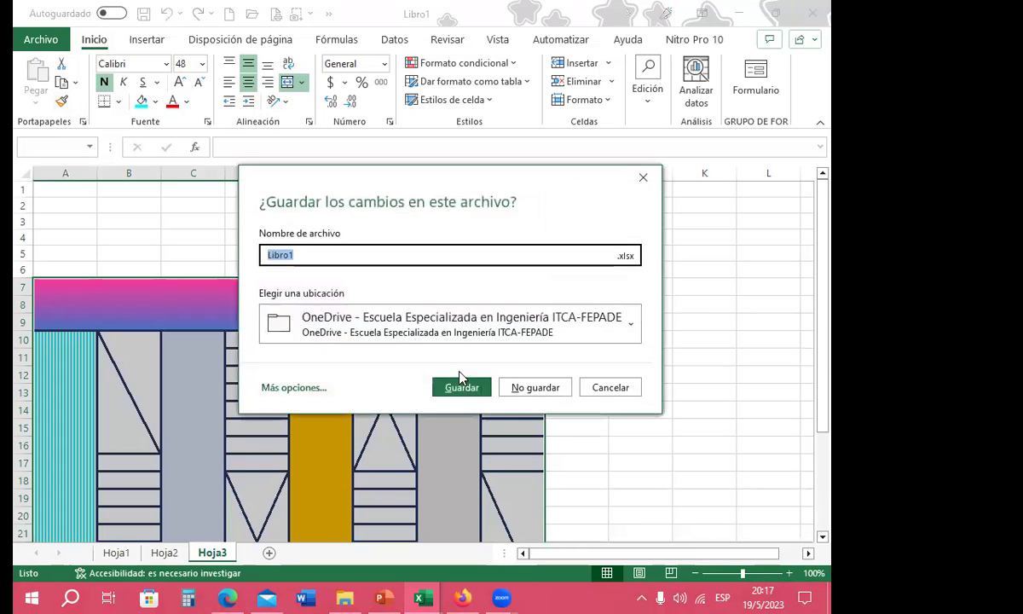
{"action": "left_click", "coordinate": [535, 388]}
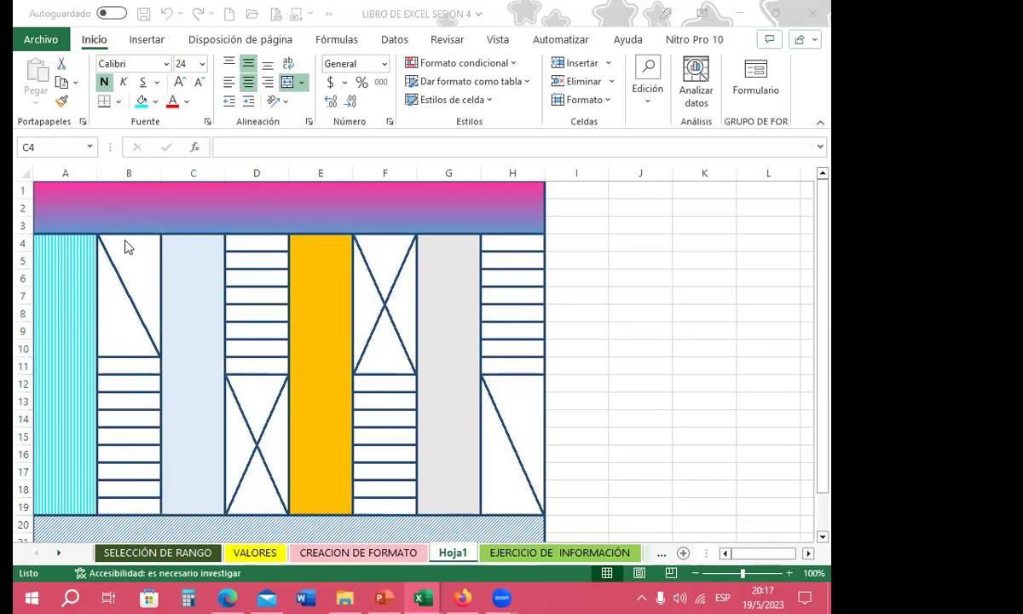
{"action": "left_click", "coordinate": [320, 445]}
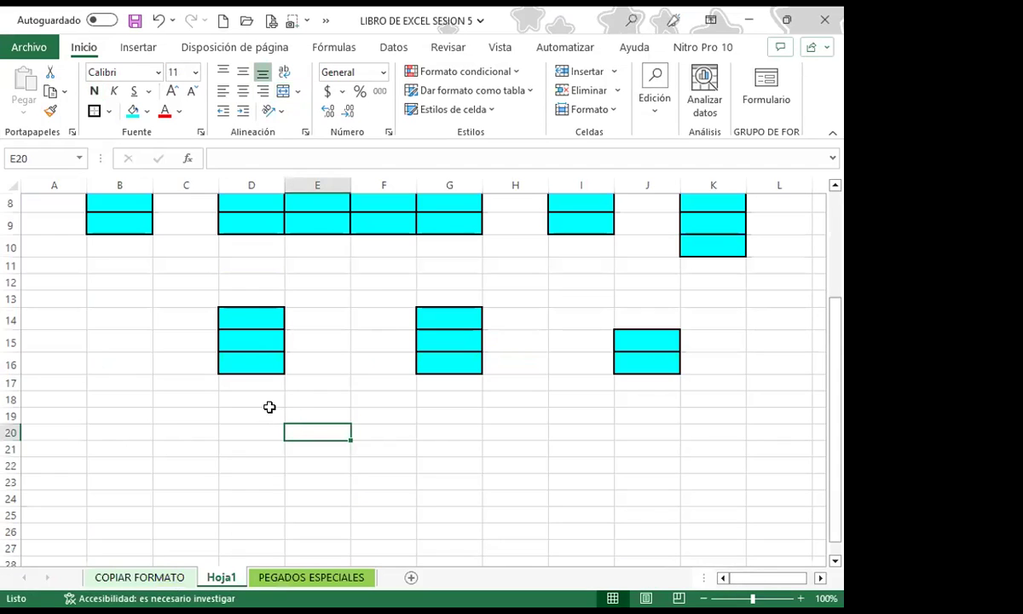
Step: Enter a first name in E7 and autofit column E to fit it
{"action": "scroll", "coordinate": [290, 401], "scroll_direction": "up", "scroll_amount": 2}
{"action": "scroll", "coordinate": [316, 358], "scroll_direction": "up", "scroll_amount": 1}
{"action": "left_click", "coordinate": [303, 325]}
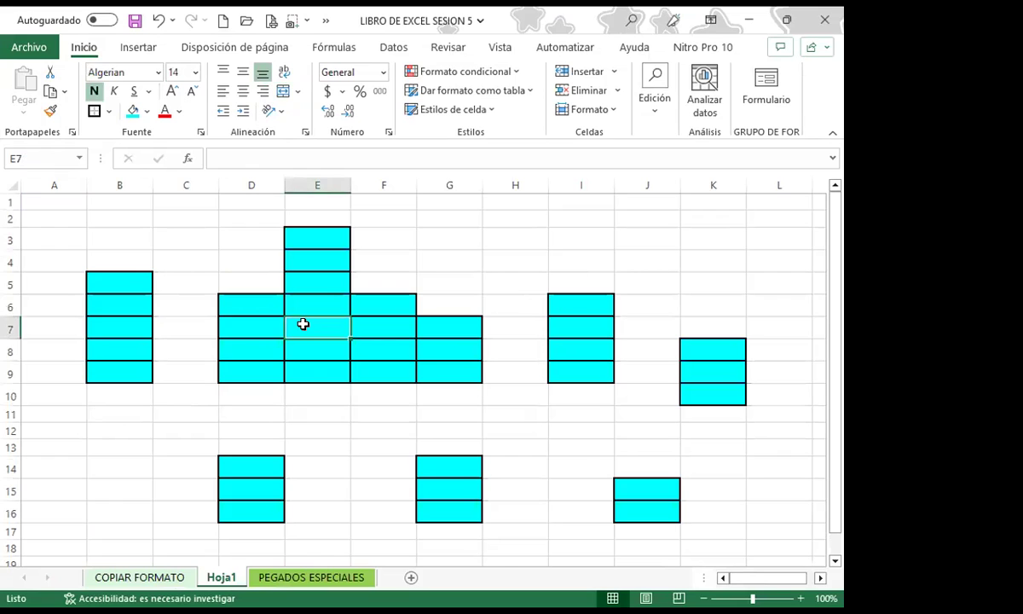
{"action": "type", "text": "VANESSA"}
{"action": "key", "text": "Return"}
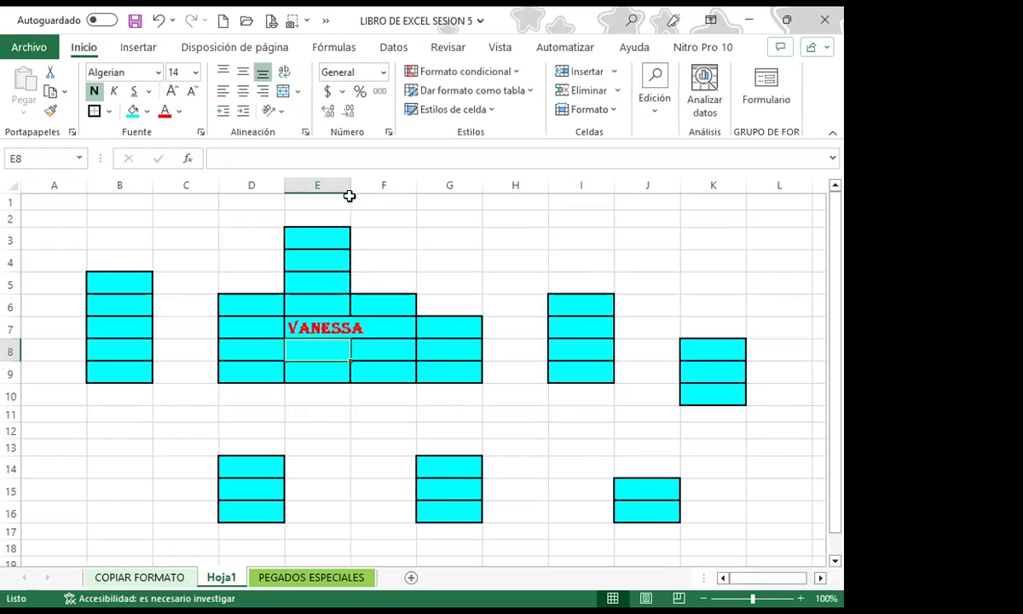
{"action": "double_click", "coordinate": [351, 185]}
{"action": "left_click", "coordinate": [313, 325]}
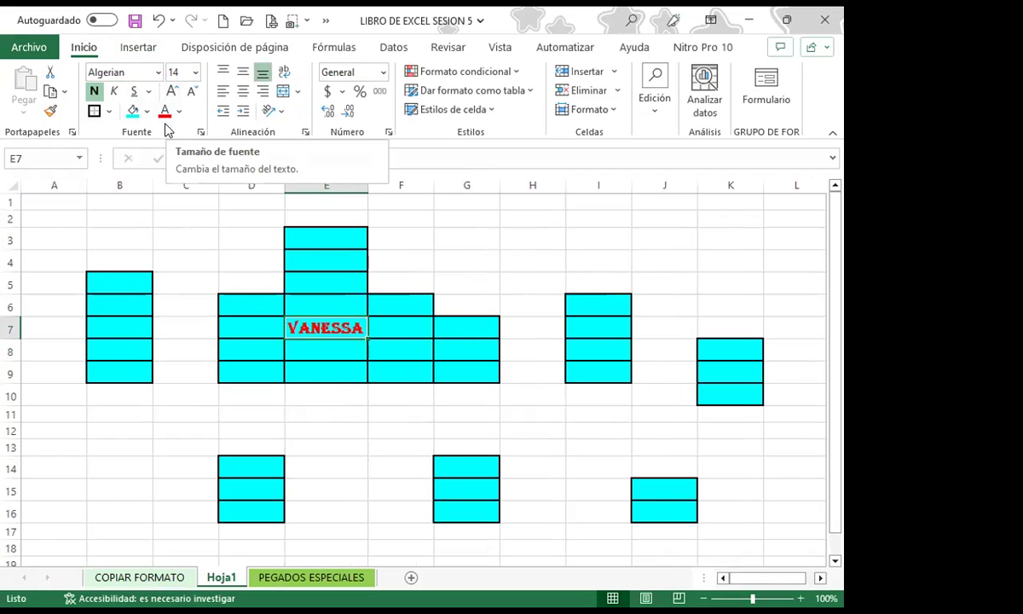
Step: Type VIERNES in G15 and D15, widening columns G and D to fit
{"action": "left_click", "coordinate": [456, 481]}
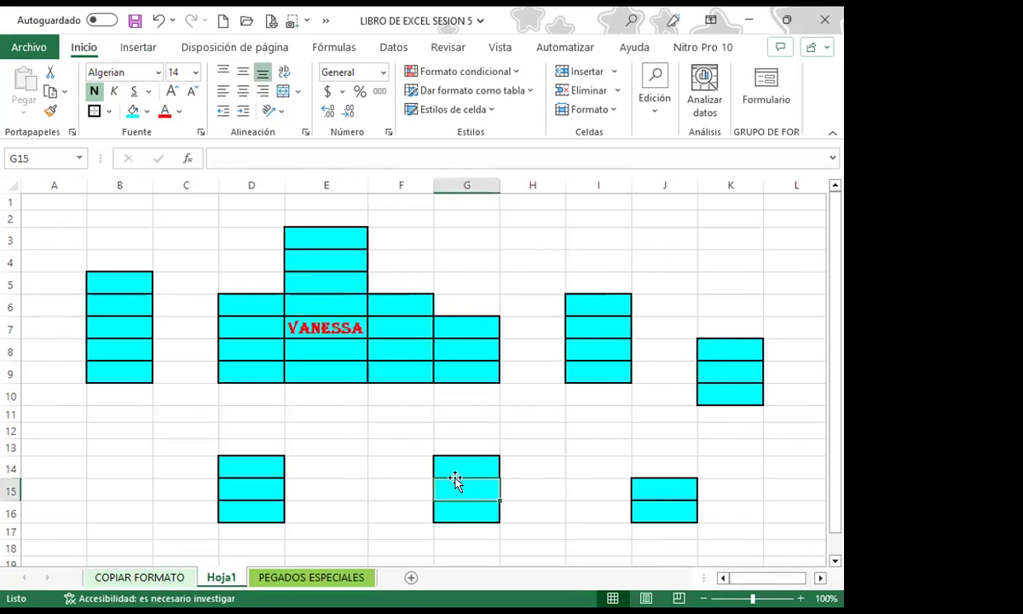
{"action": "type", "text": "VIERNES"}
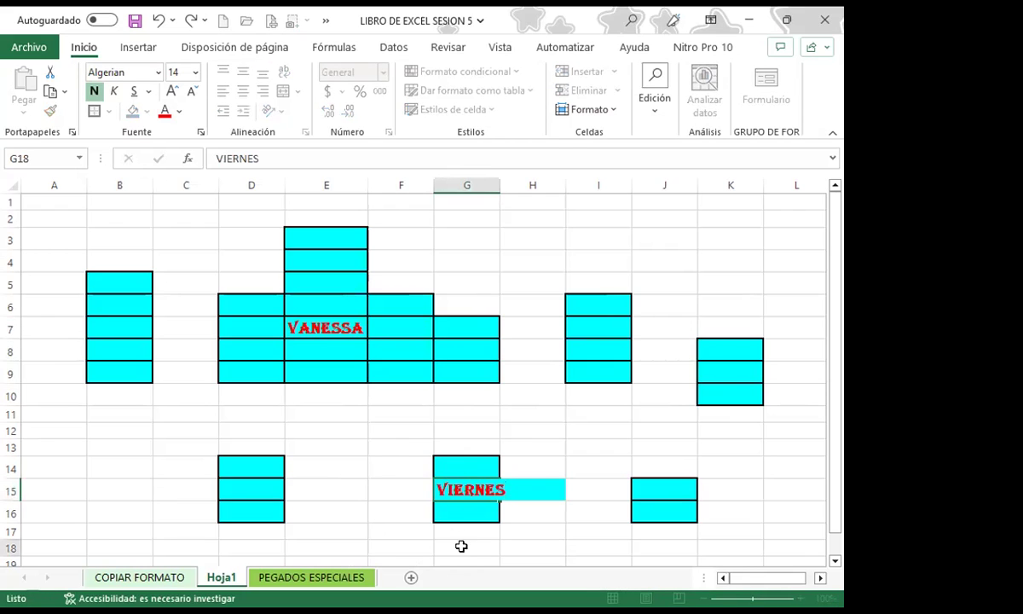
{"action": "left_click", "coordinate": [465, 546]}
{"action": "left_click_drag", "start_coordinate": [500, 185], "coordinate": [515, 186]}
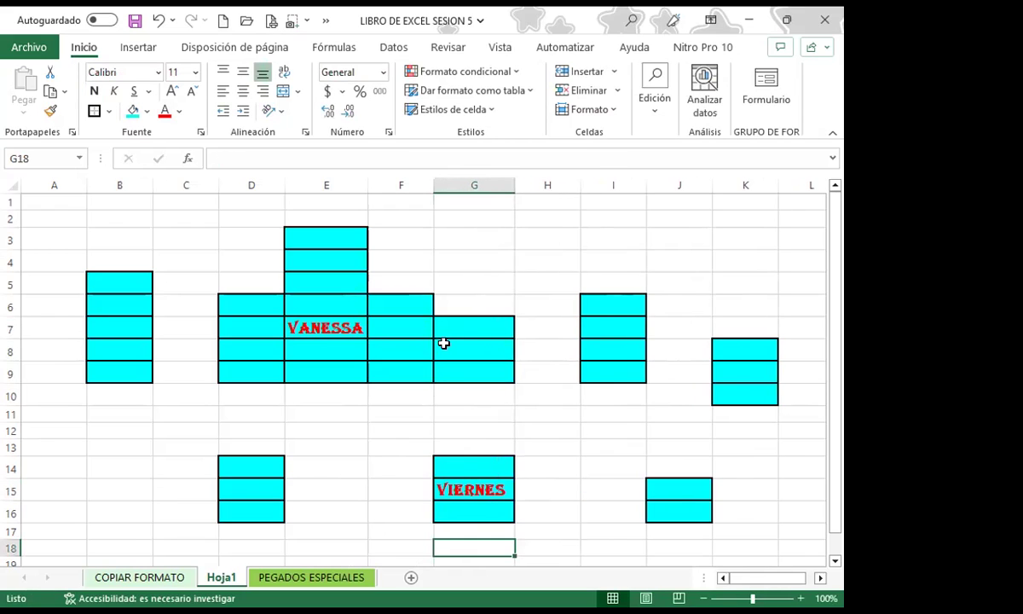
{"action": "left_click", "coordinate": [253, 488]}
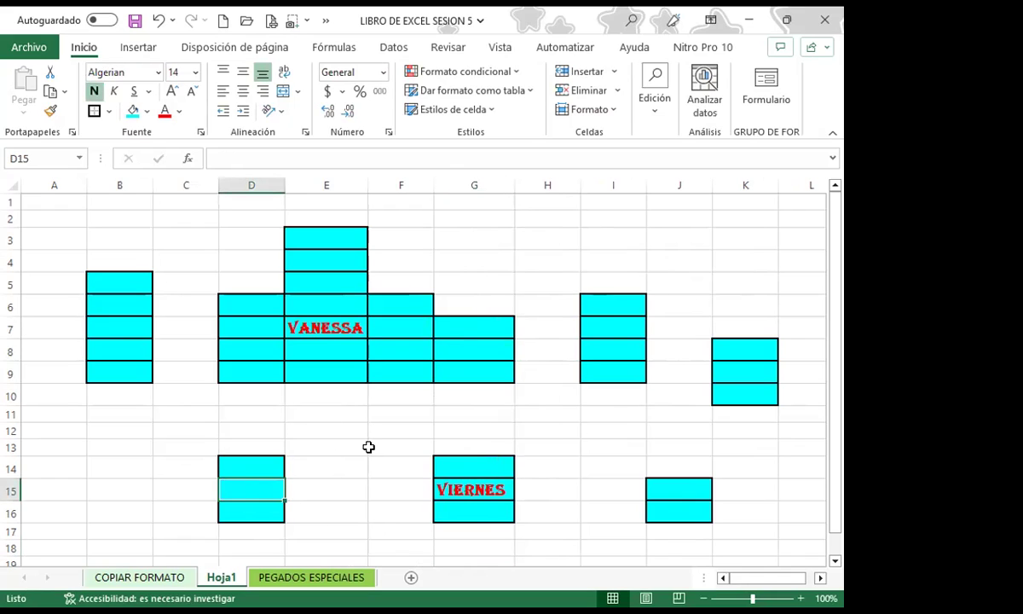
{"action": "type", "text": "VIERNES"}
{"action": "key", "text": "Return"}
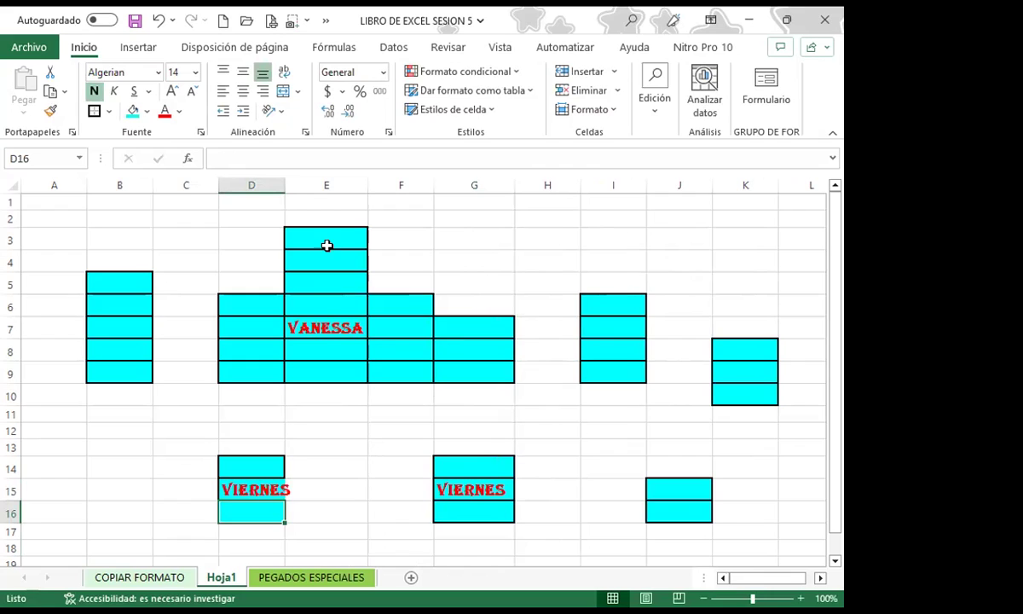
{"action": "left_click_drag", "start_coordinate": [285, 185], "coordinate": [295, 186]}
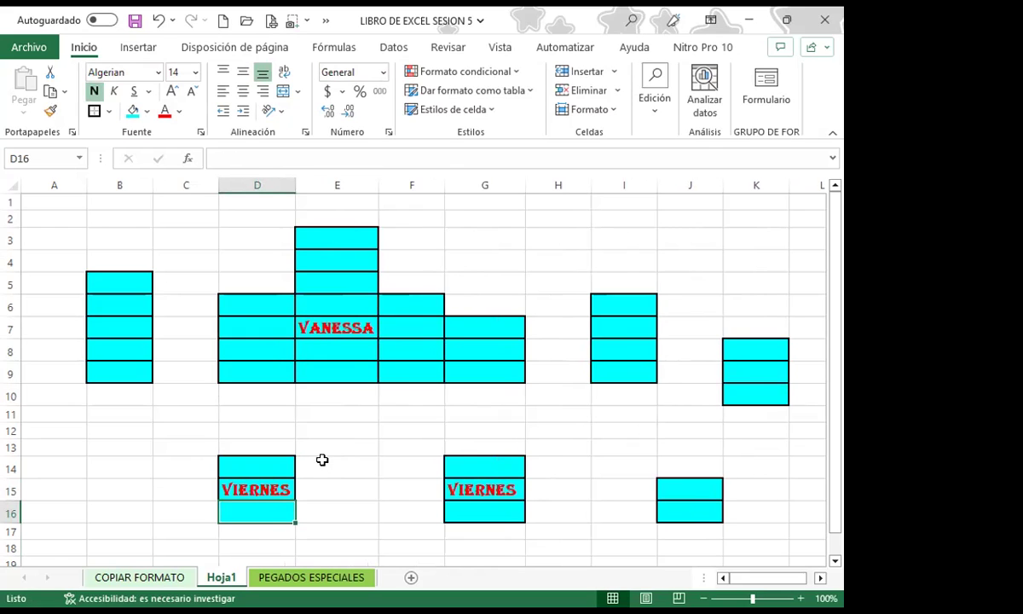
{"action": "scroll", "coordinate": [322, 460], "scroll_direction": "down", "scroll_amount": 1}
{"action": "left_click", "coordinate": [245, 438]}
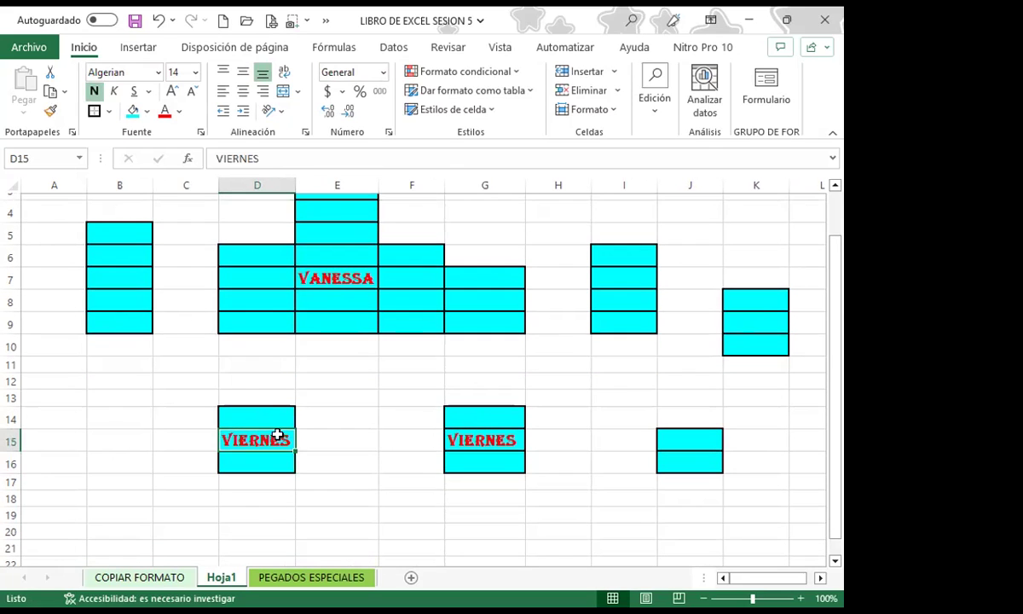
{"action": "scroll", "coordinate": [236, 342], "scroll_direction": "up", "scroll_amount": 1}
{"action": "left_click", "coordinate": [96, 278]}
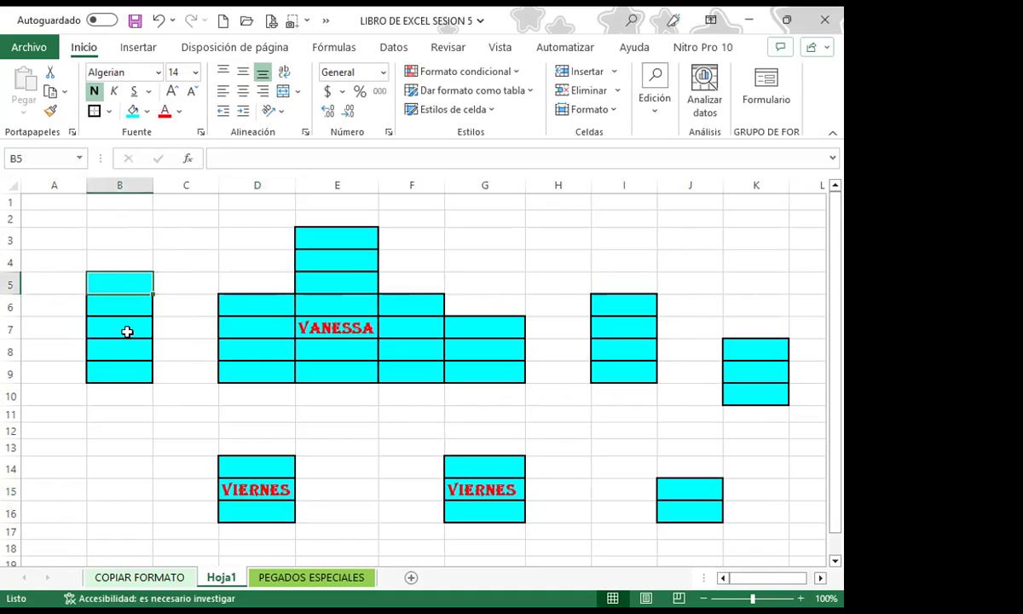
Step: Set cell B5's font to Abadi, size 20
{"action": "left_click", "coordinate": [119, 73]}
{"action": "left_click", "coordinate": [158, 73]}
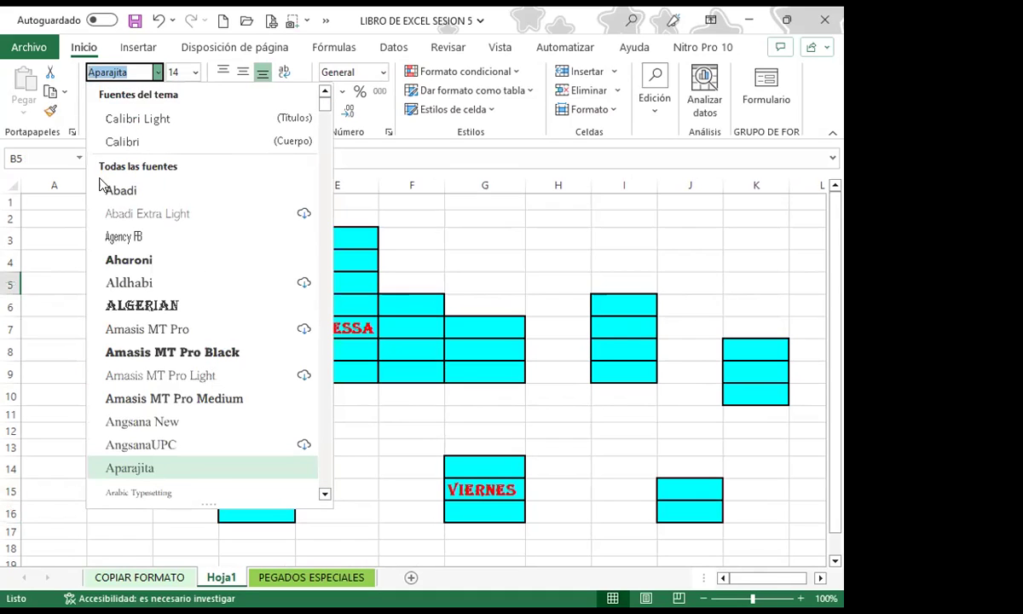
{"action": "left_click", "coordinate": [119, 189]}
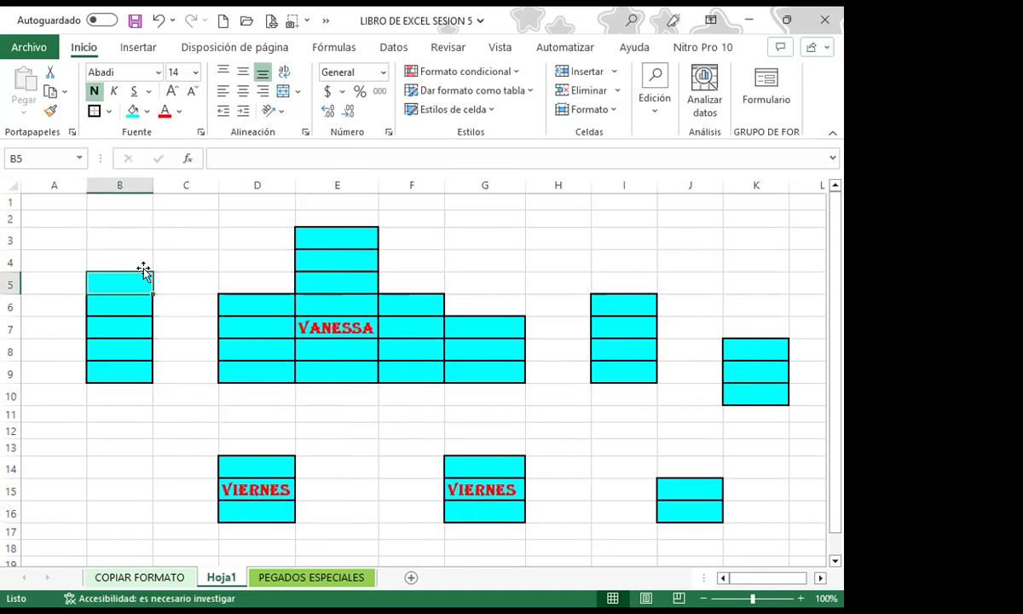
{"action": "left_click", "coordinate": [196, 73]}
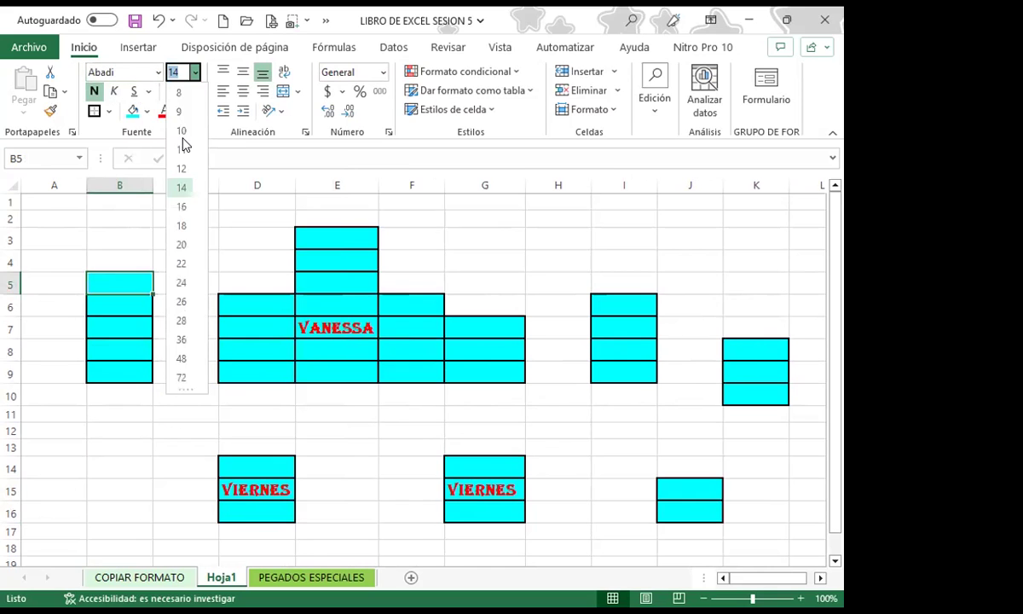
{"action": "left_click", "coordinate": [183, 235]}
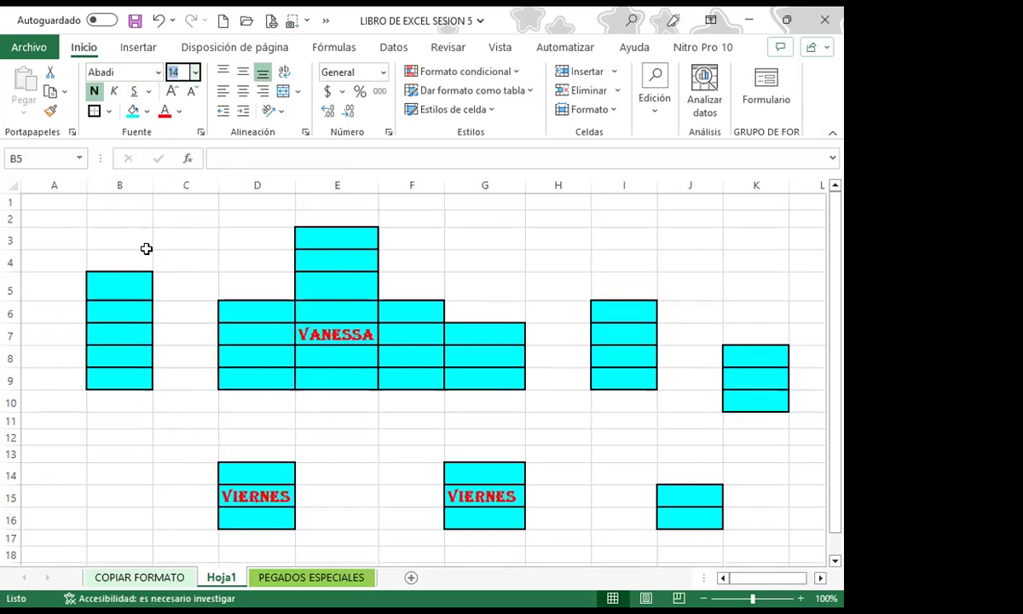
Step: Copy B5's formatting onto B21:B24, enter VIERNES in B21, and autofit column B
{"action": "left_click", "coordinate": [50, 110]}
{"action": "scroll", "coordinate": [119, 426], "scroll_direction": "down", "scroll_amount": 3}
{"action": "left_click_drag", "start_coordinate": [119, 456], "coordinate": [121, 507]}
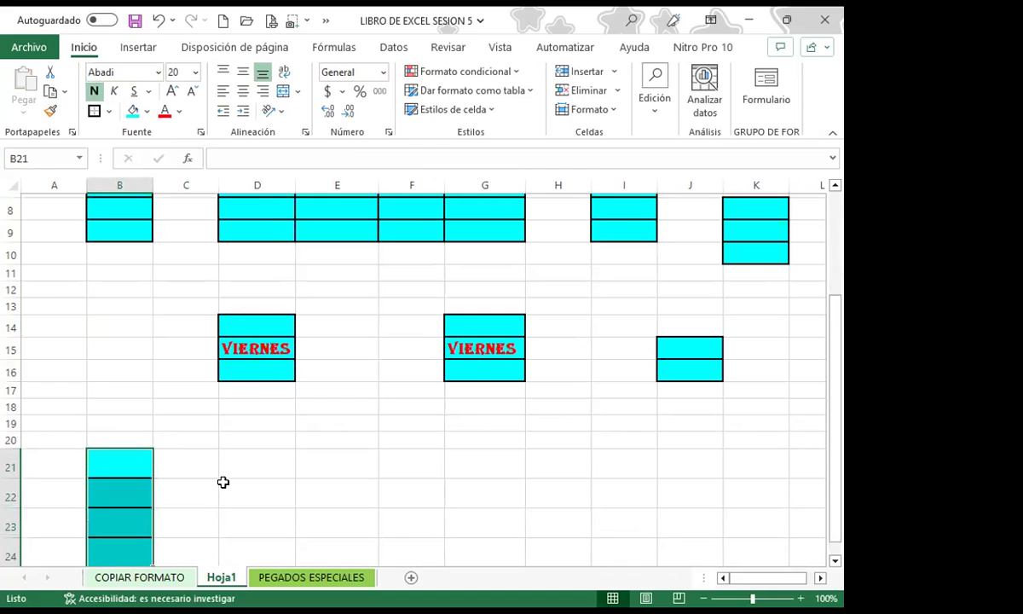
{"action": "scroll", "coordinate": [118, 427], "scroll_direction": "down", "scroll_amount": 1}
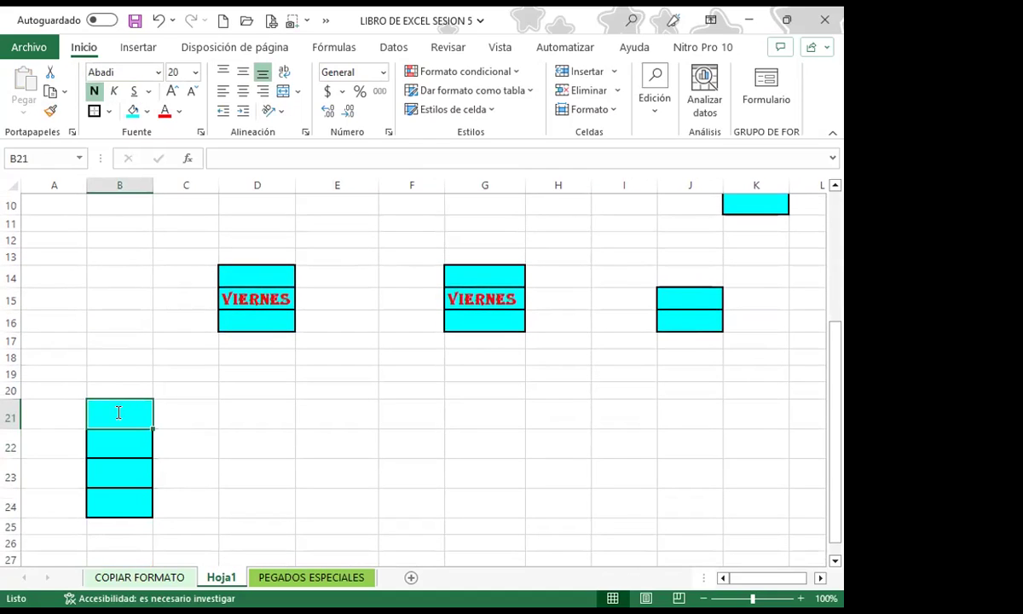
{"action": "type", "text": "VIERNES"}
{"action": "key", "text": "Return"}
{"action": "key", "text": "Return"}
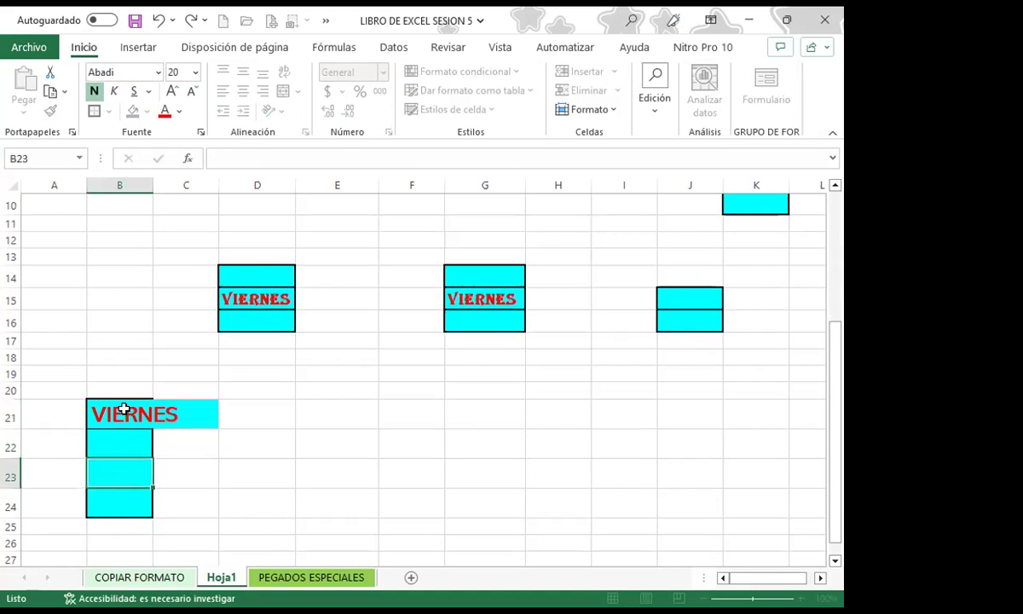
{"action": "double_click", "coordinate": [153, 186]}
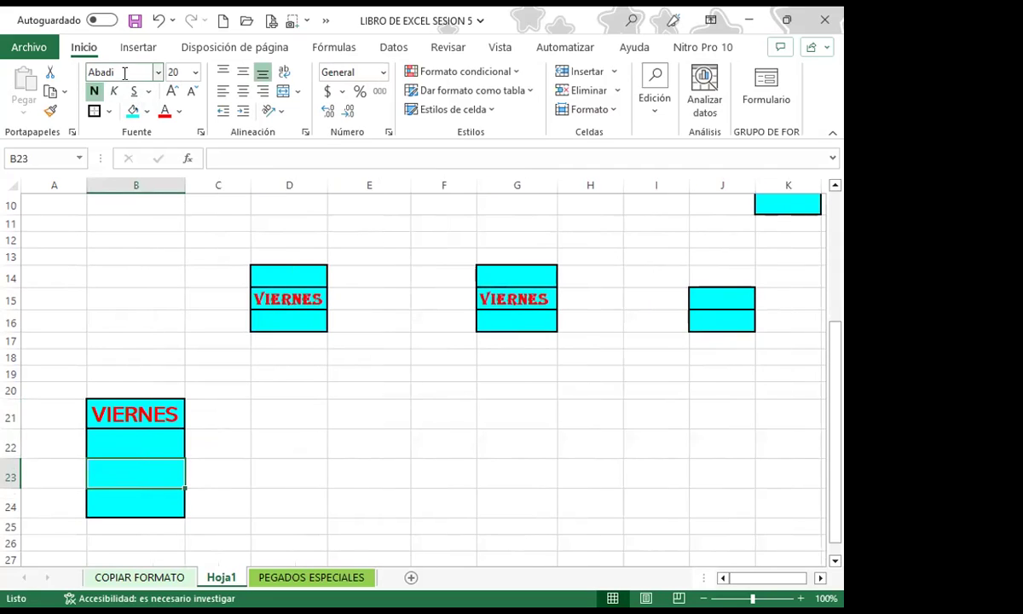
{"action": "left_click", "coordinate": [107, 408]}
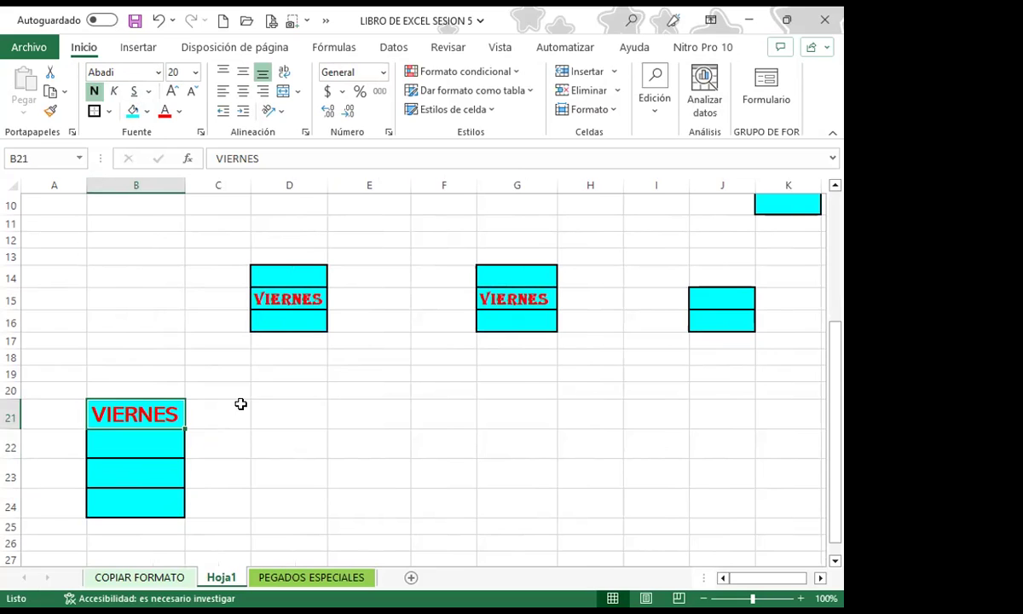
Step: Review the VIERNES entries in D15 and G15 against B21's formatting
{"action": "left_click", "coordinate": [256, 300]}
{"action": "scroll", "coordinate": [286, 358], "scroll_direction": "up", "scroll_amount": 1}
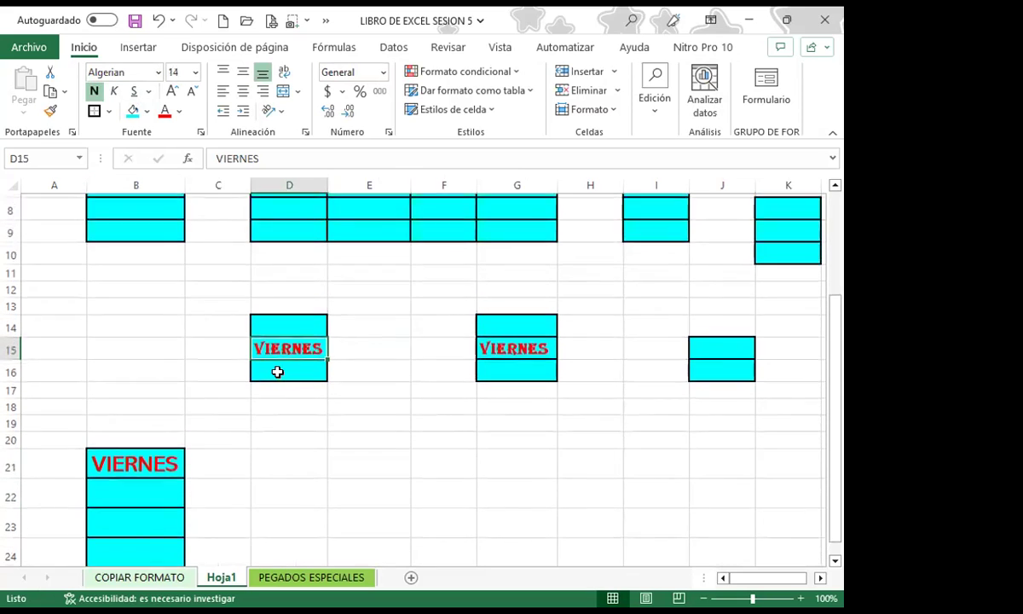
{"action": "scroll", "coordinate": [277, 372], "scroll_direction": "up", "scroll_amount": 3}
{"action": "left_click", "coordinate": [376, 418]}
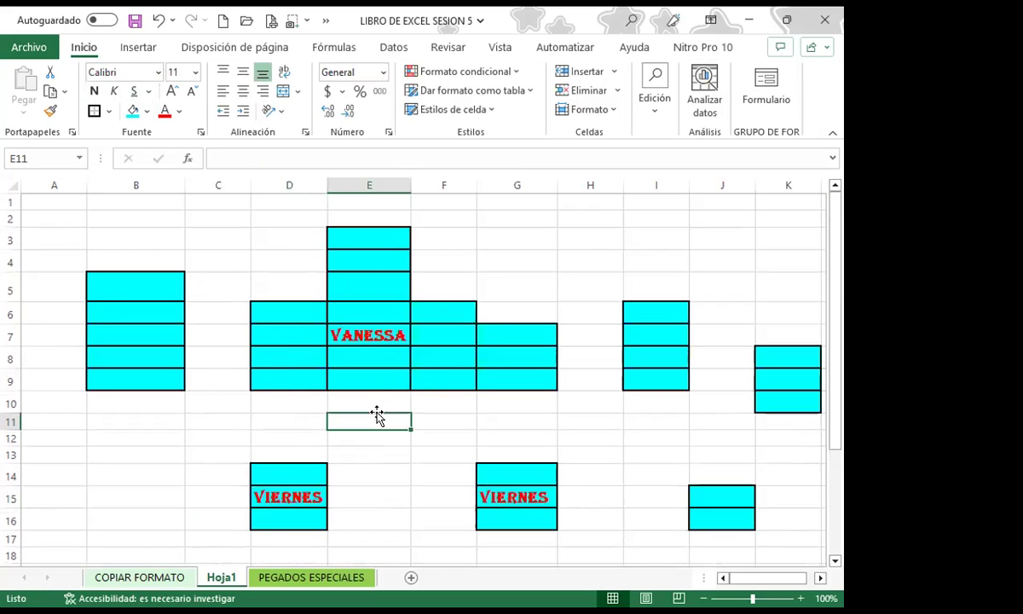
{"action": "left_click", "coordinate": [293, 495]}
{"action": "left_click", "coordinate": [510, 496]}
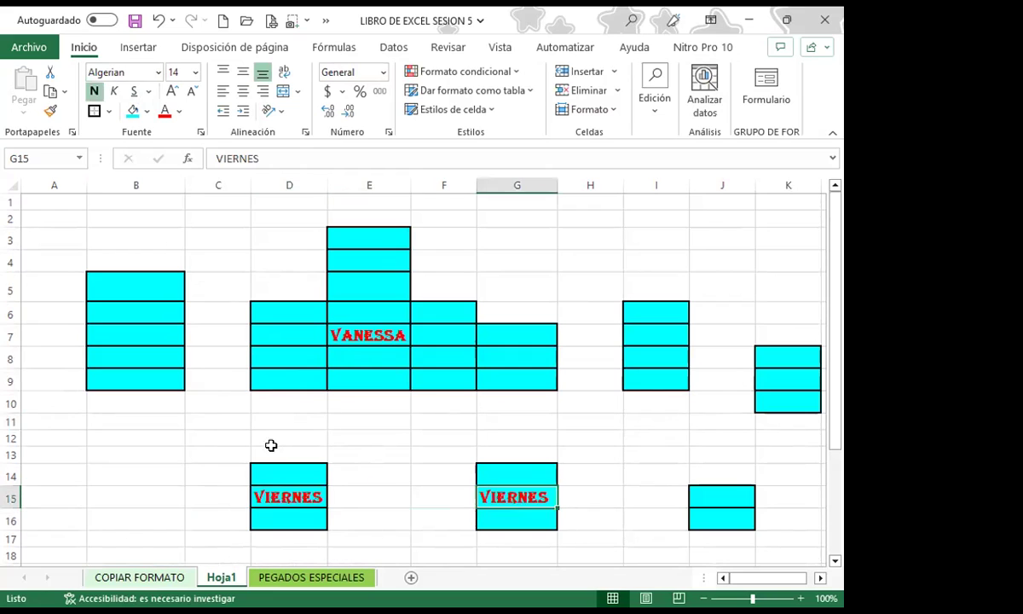
{"action": "left_click", "coordinate": [302, 496]}
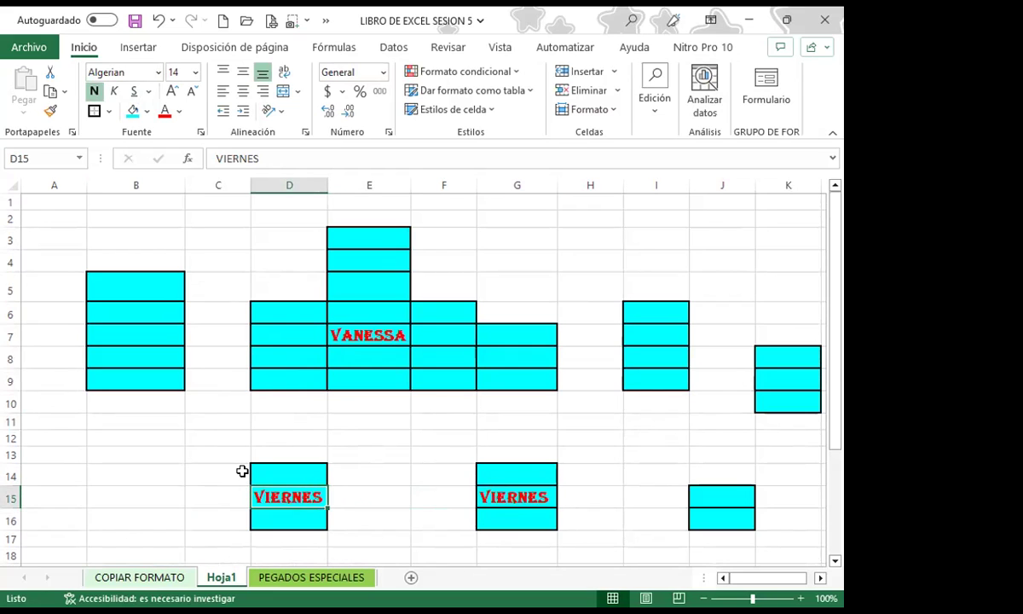
{"action": "scroll", "coordinate": [313, 468], "scroll_direction": "down", "scroll_amount": 3}
{"action": "left_click", "coordinate": [298, 417]}
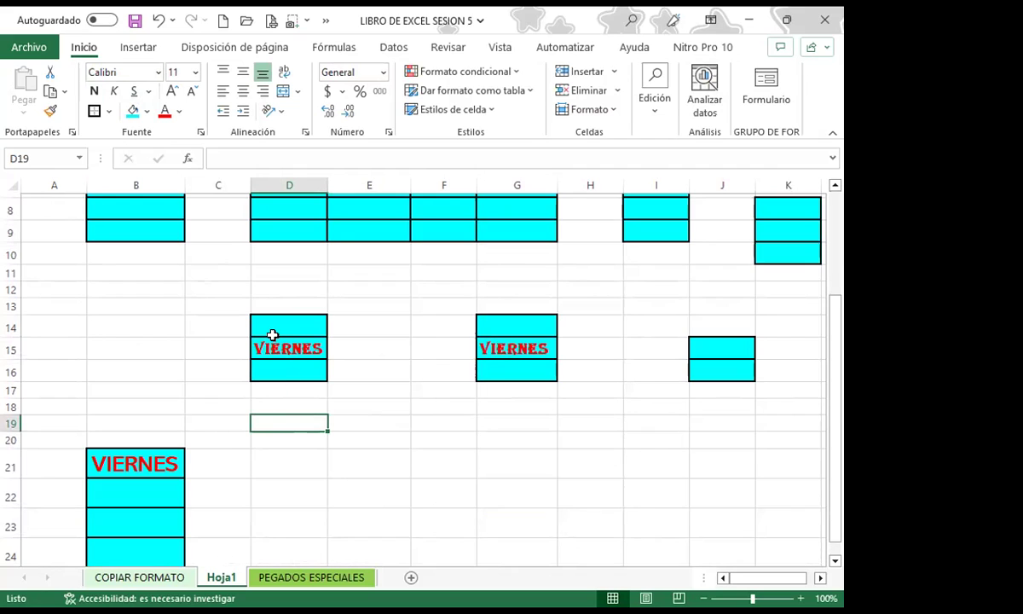
{"action": "scroll", "coordinate": [274, 336], "scroll_direction": "up", "scroll_amount": 3}
Step: Give D6:E9 a light blue fill, then switch to the COPIAR FORMATO slideshow
{"action": "left_click_drag", "start_coordinate": [261, 309], "coordinate": [486, 370]}
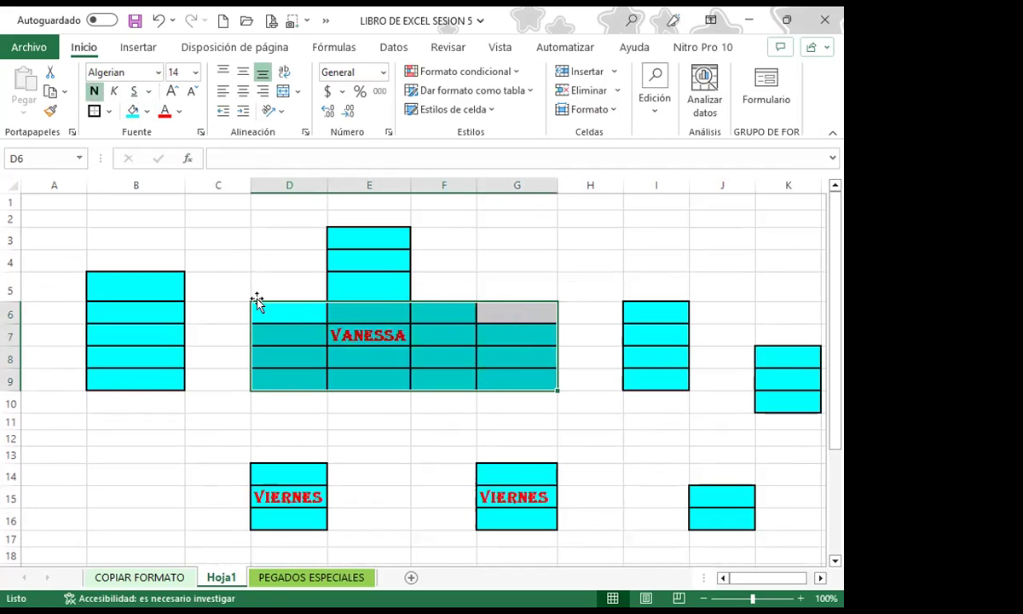
{"action": "mouse_move", "coordinate": [285, 314]}
{"action": "left_mouse_down"}
{"action": "mouse_move", "coordinate": [363, 362]}
{"action": "mouse_move", "coordinate": [364, 381]}
{"action": "left_mouse_up"}
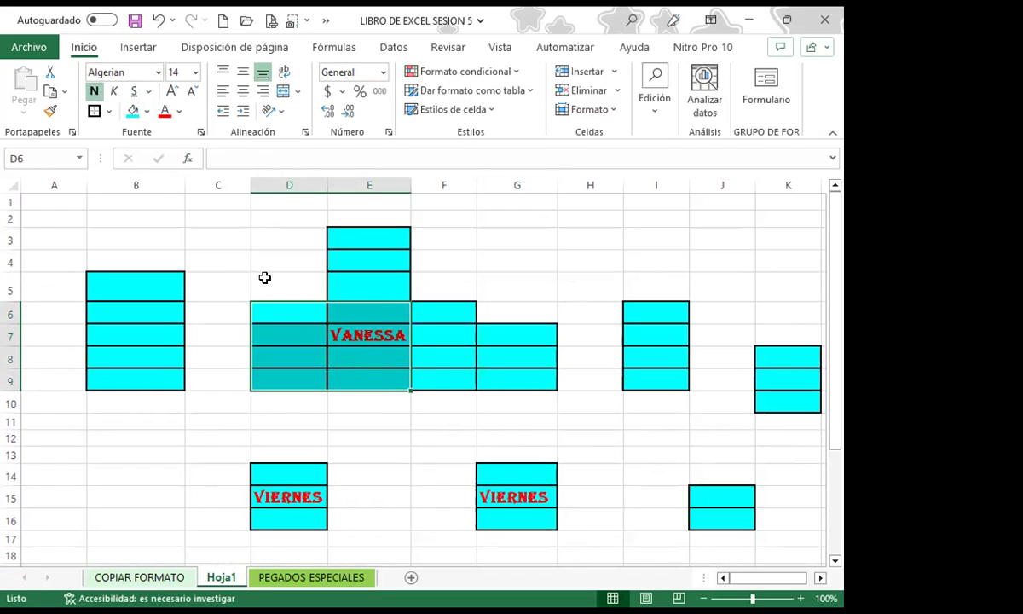
{"action": "left_click", "coordinate": [148, 112]}
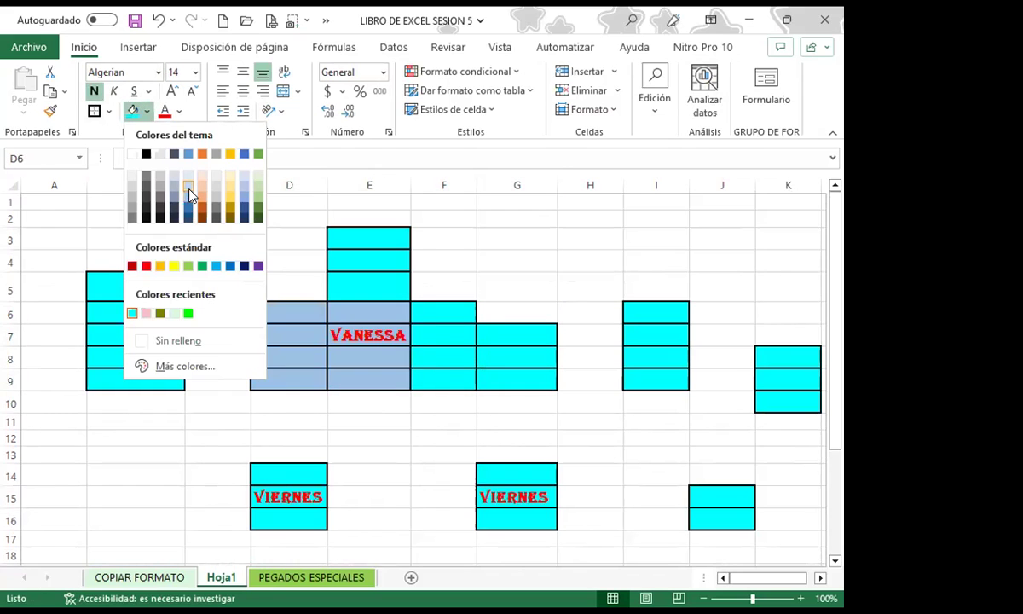
{"action": "left_click", "coordinate": [175, 339]}
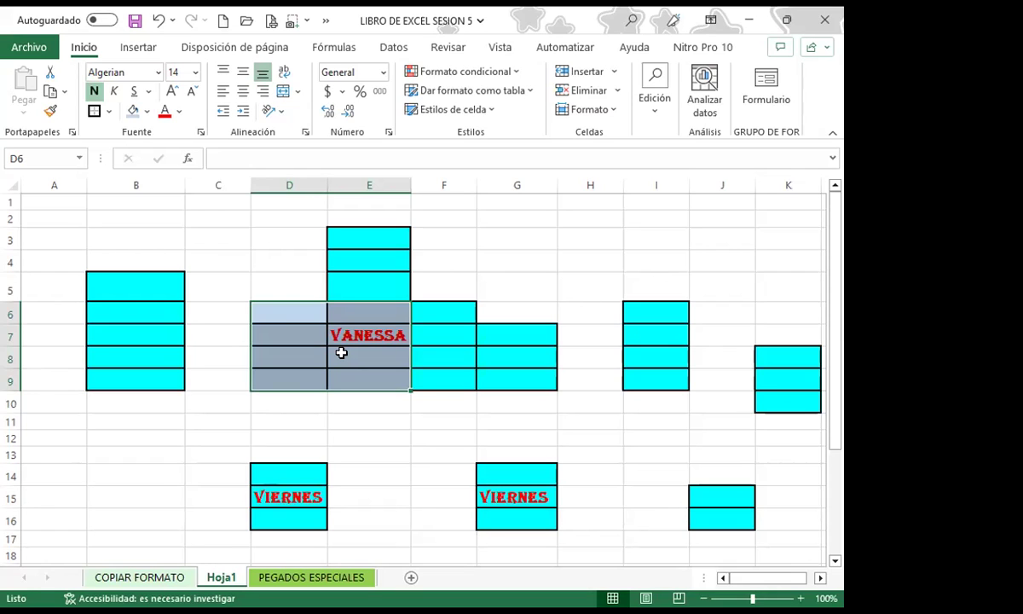
{"action": "left_click", "coordinate": [276, 338]}
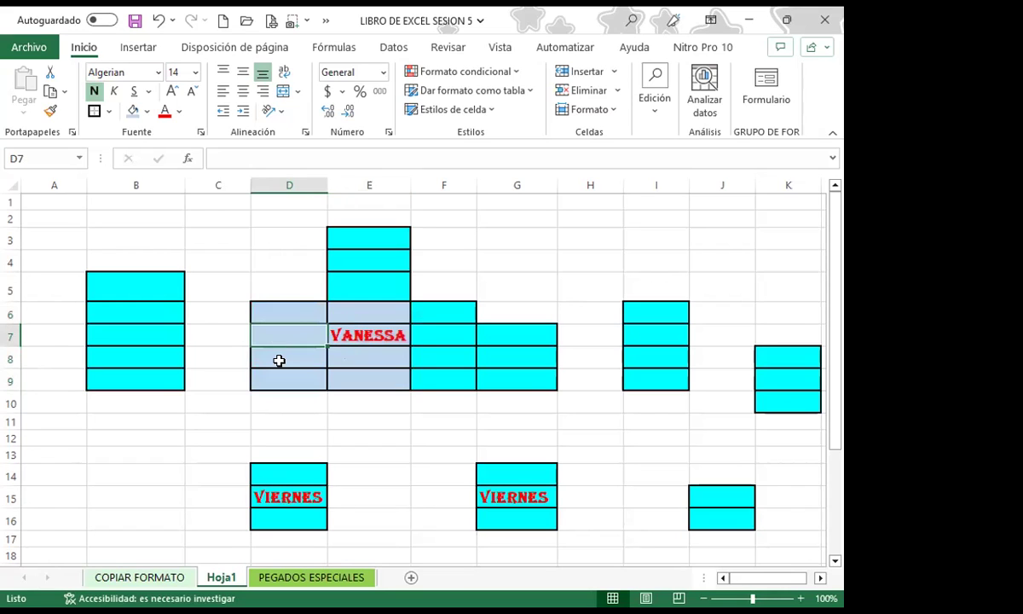
{"action": "left_click", "coordinate": [279, 360]}
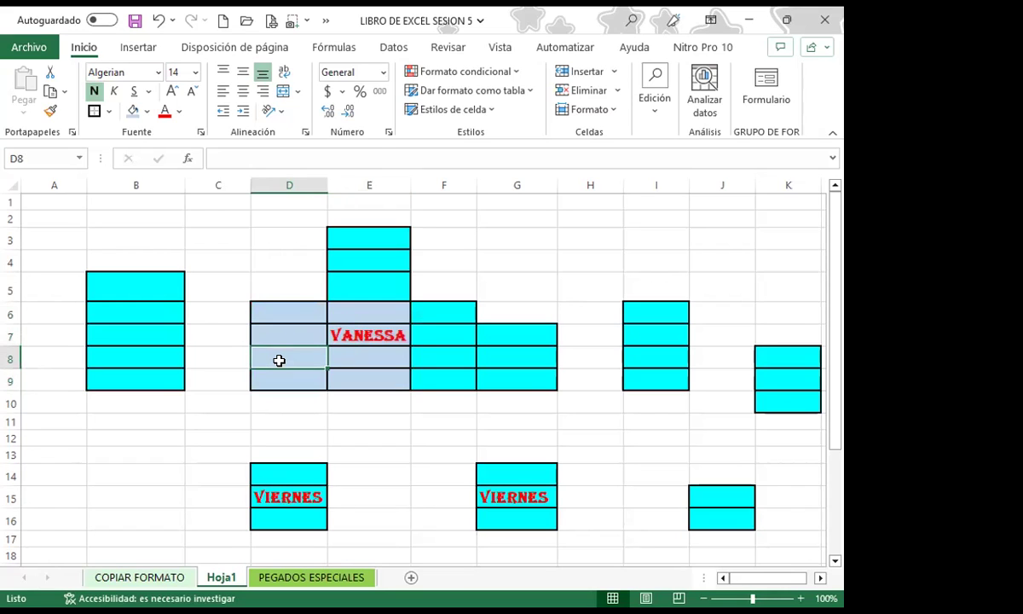
{"action": "left_click", "coordinate": [358, 375]}
{"action": "left_click", "coordinate": [272, 350]}
{"action": "scroll", "coordinate": [282, 372], "scroll_direction": "down", "scroll_amount": 1}
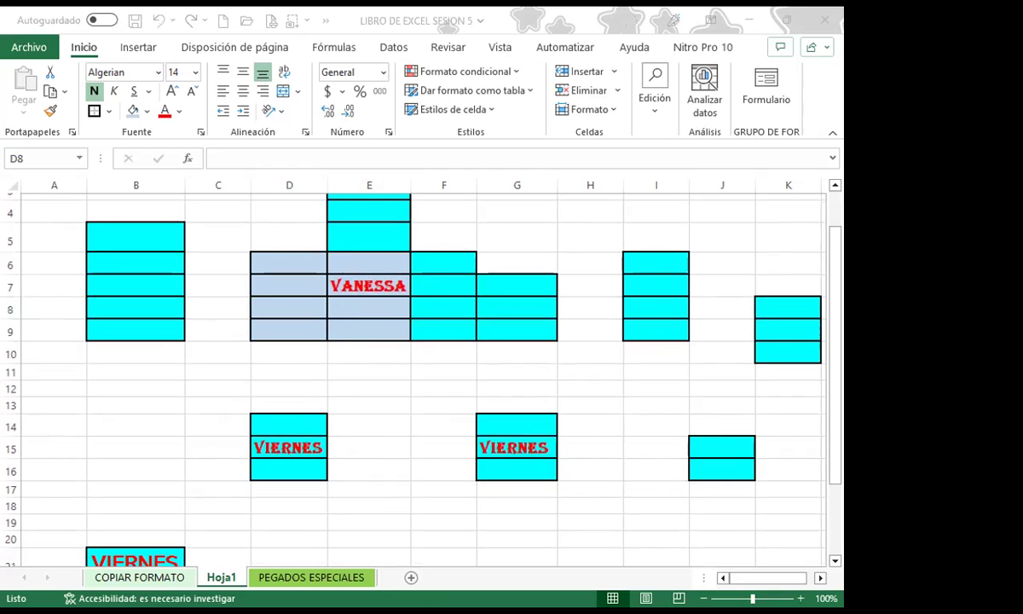
{"action": "key", "text": "alt+Tab"}
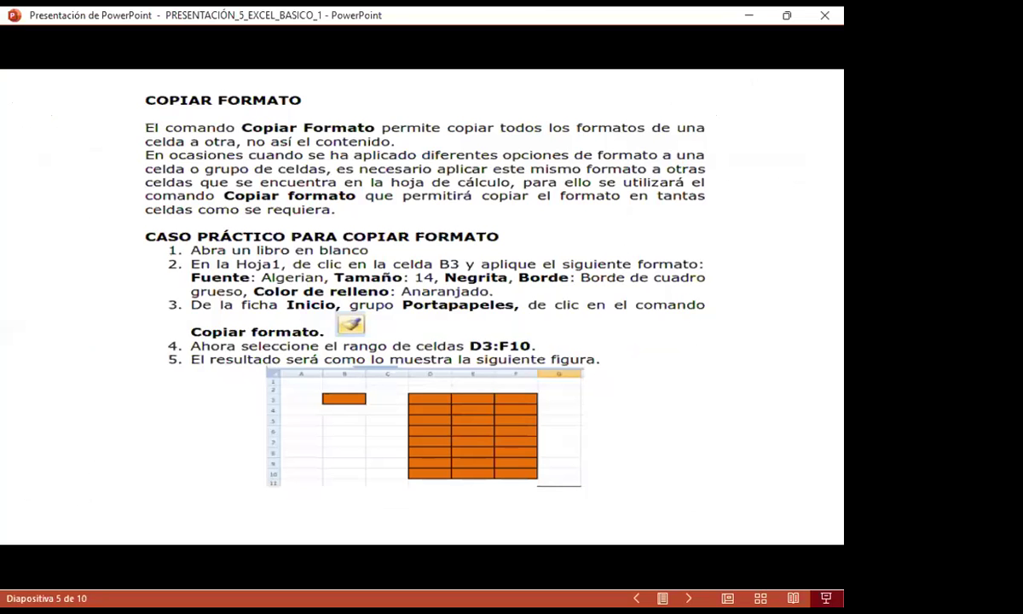
Step: Advance through the PEGADO ESPECIAL slide to slide 7, EJERCICIOS A TRABAJAR, then return to Excel
{"action": "key", "text": "Right"}
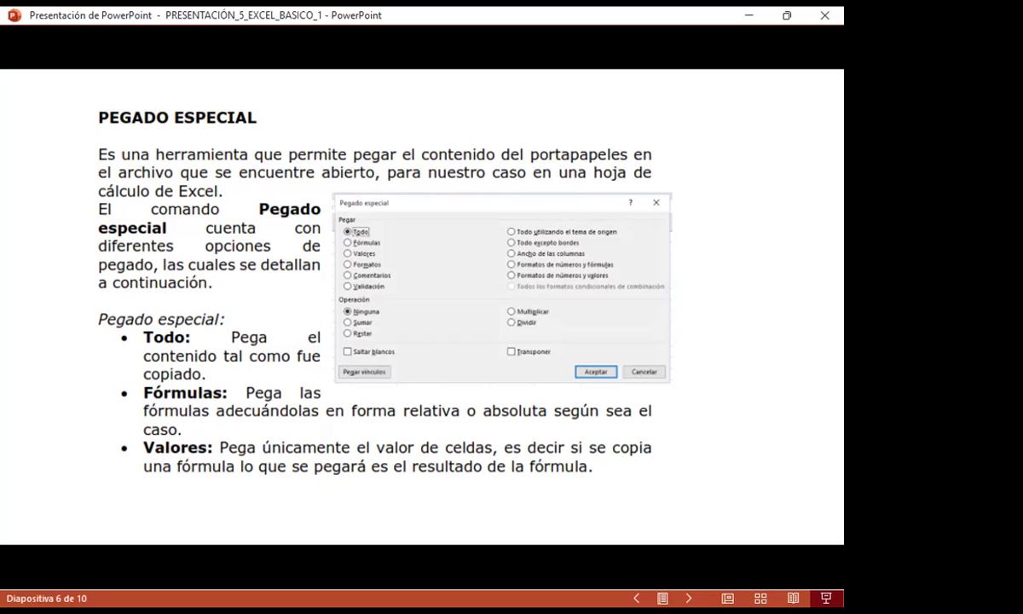
{"action": "key", "text": "Right"}
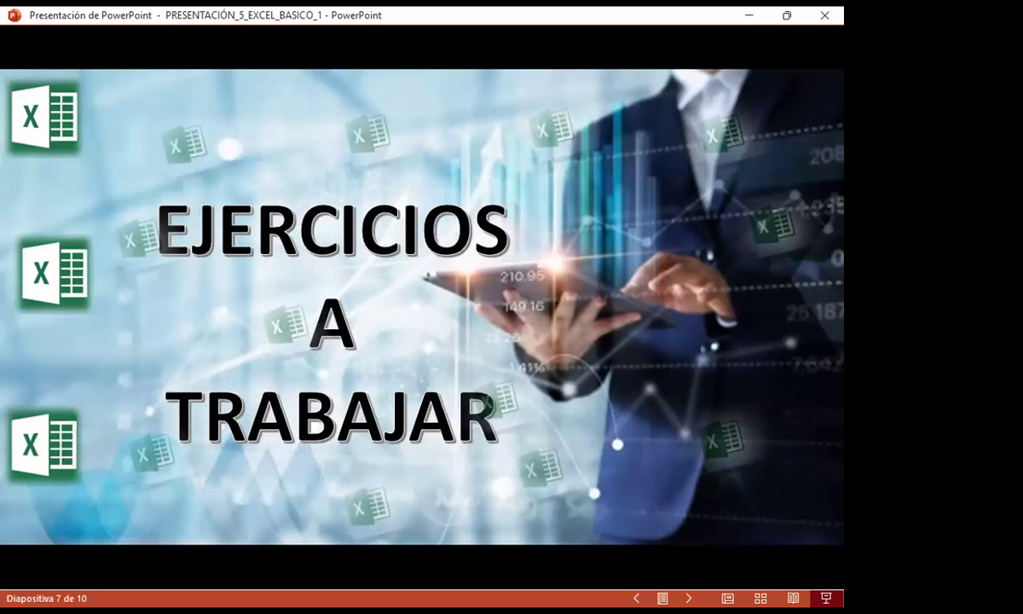
{"action": "key", "text": "alt+Tab"}
{"action": "left_click", "coordinate": [319, 452]}
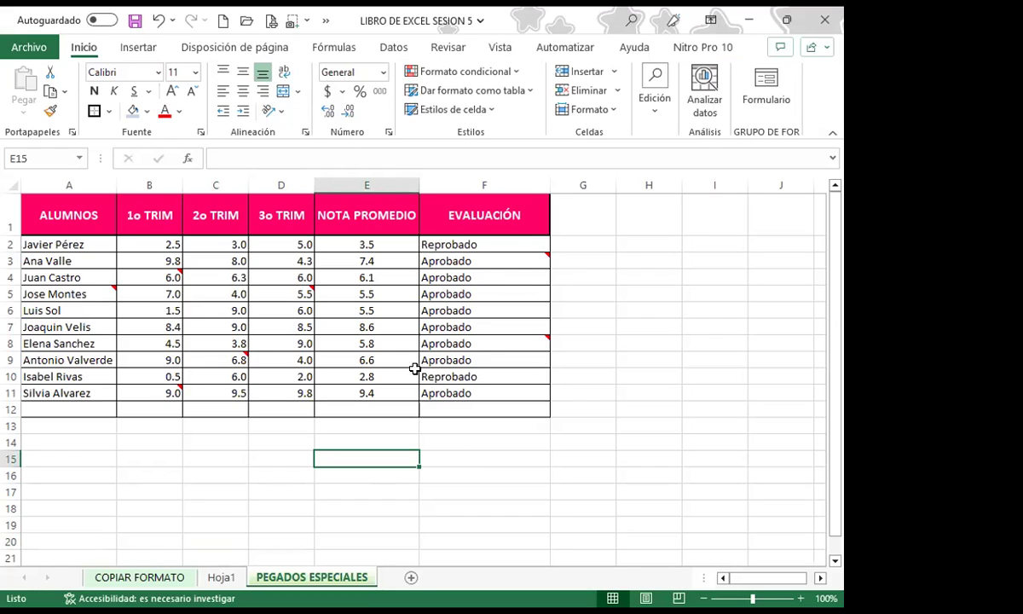
{"action": "left_click", "coordinate": [375, 243]}
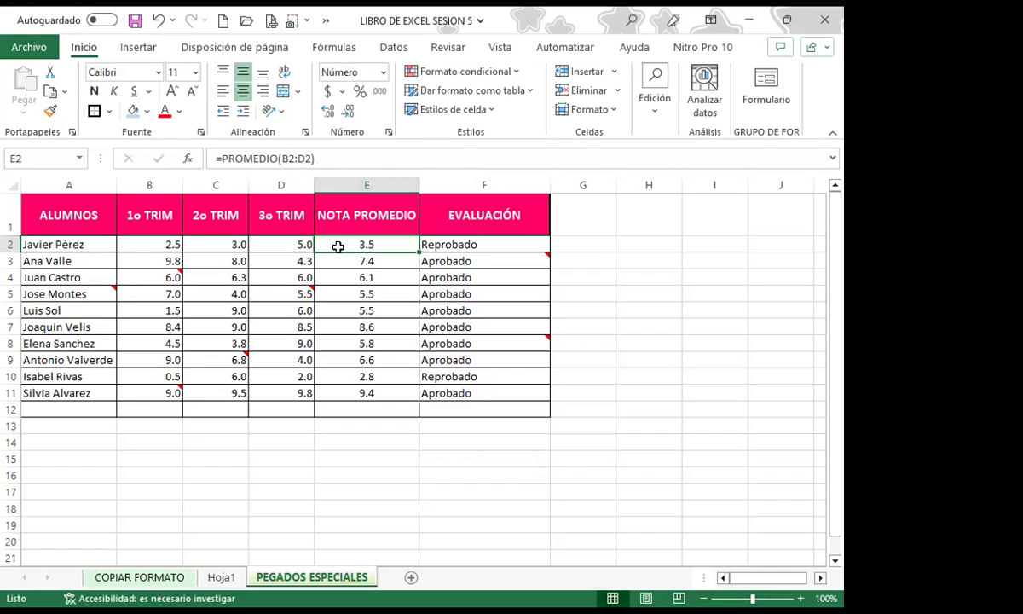
{"action": "left_click", "coordinate": [505, 245]}
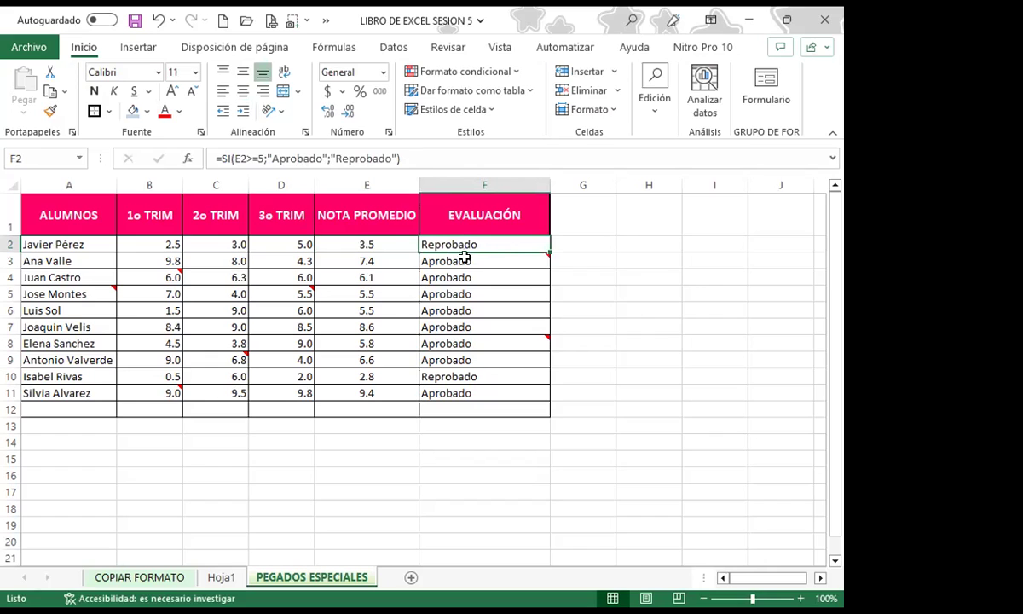
{"action": "mouse_move", "coordinate": [501, 256]}
{"action": "mouse_move", "coordinate": [298, 293]}
{"action": "left_click", "coordinate": [270, 246]}
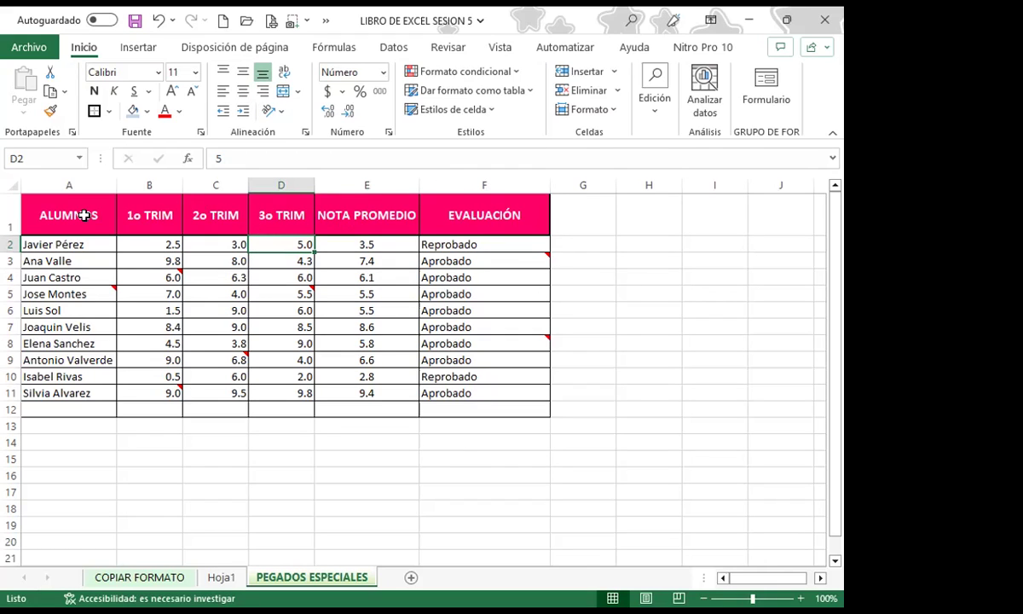
Step: Copy the grade table A1:F12 and select A15 as the paste destination
{"action": "left_click", "coordinate": [38, 204]}
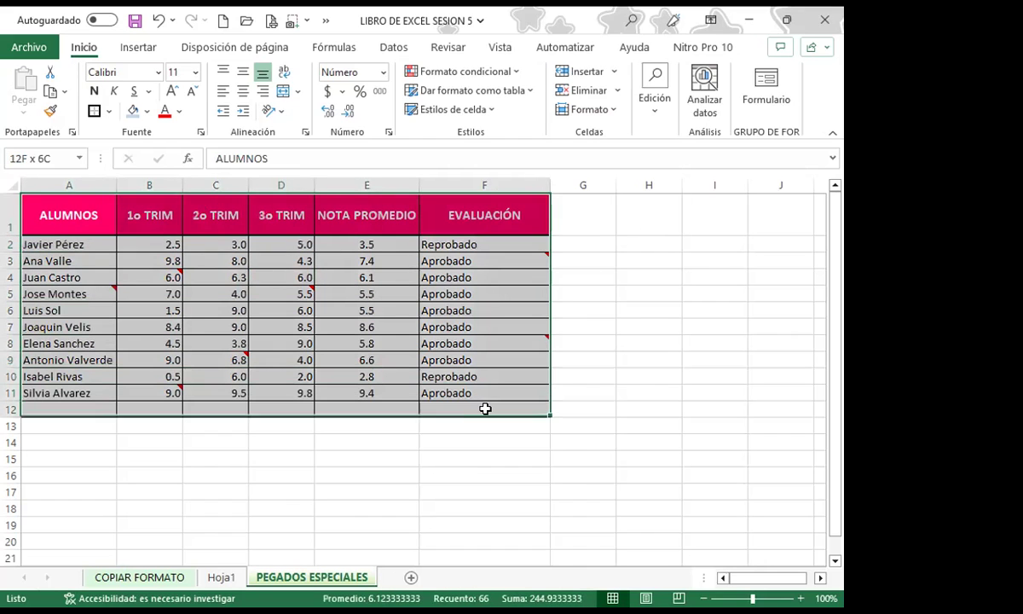
{"action": "left_click_drag", "start_coordinate": [92, 240], "coordinate": [487, 409]}
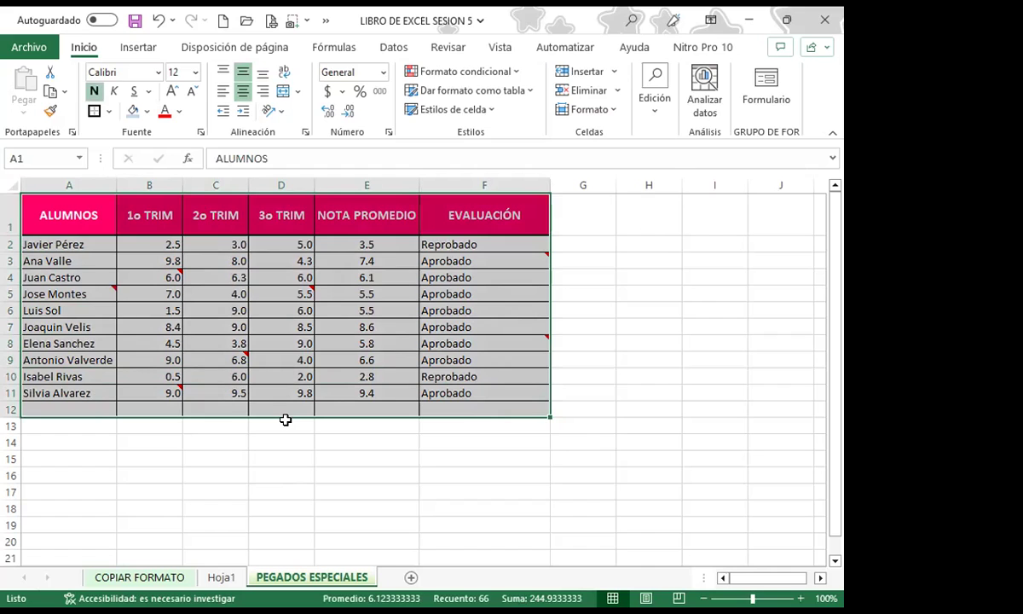
{"action": "left_click", "coordinate": [50, 94]}
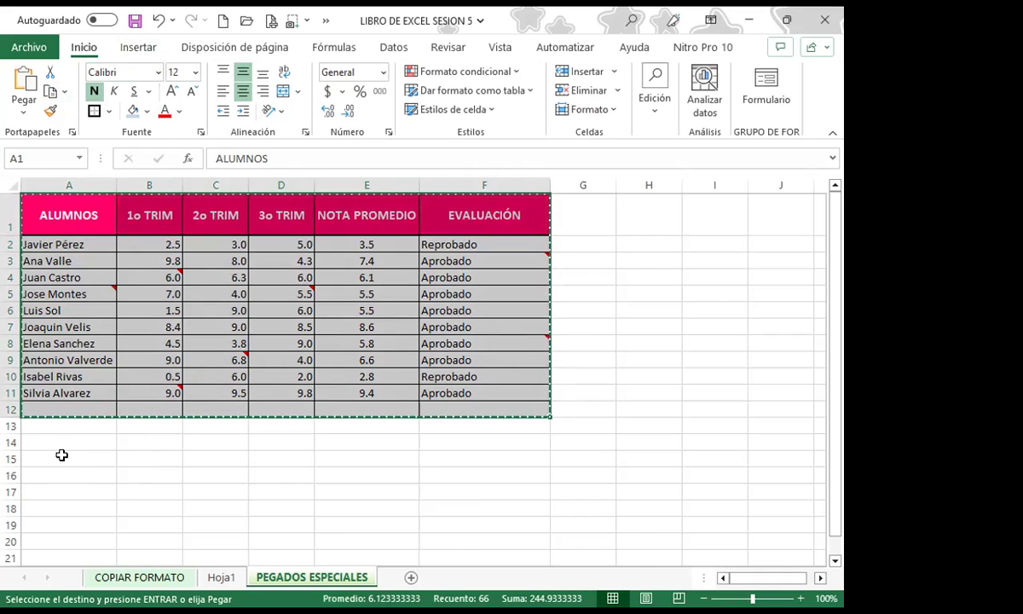
{"action": "scroll", "coordinate": [63, 426], "scroll_direction": "down", "scroll_amount": 1}
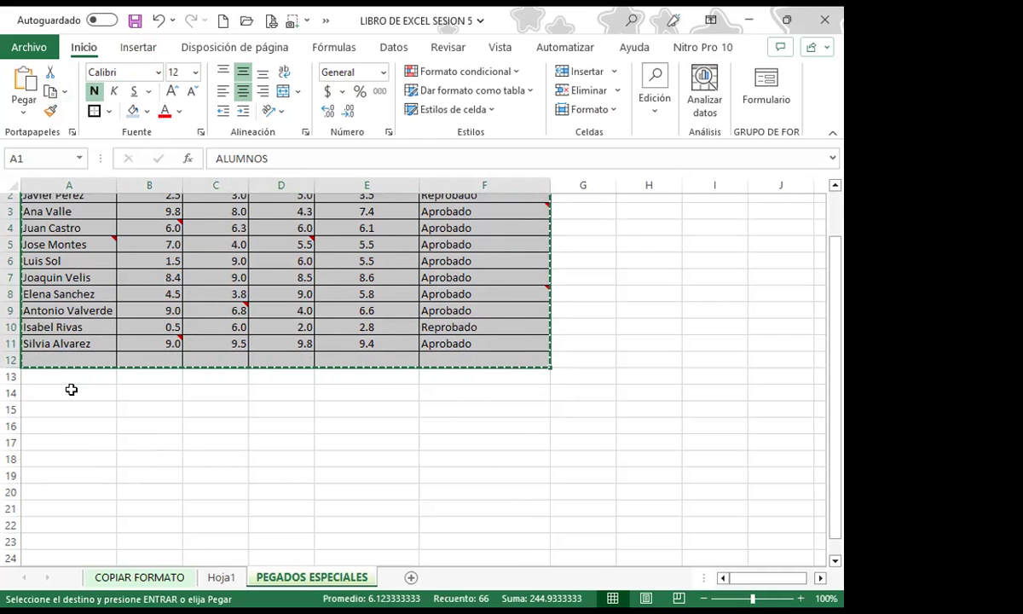
{"action": "left_click", "coordinate": [47, 410]}
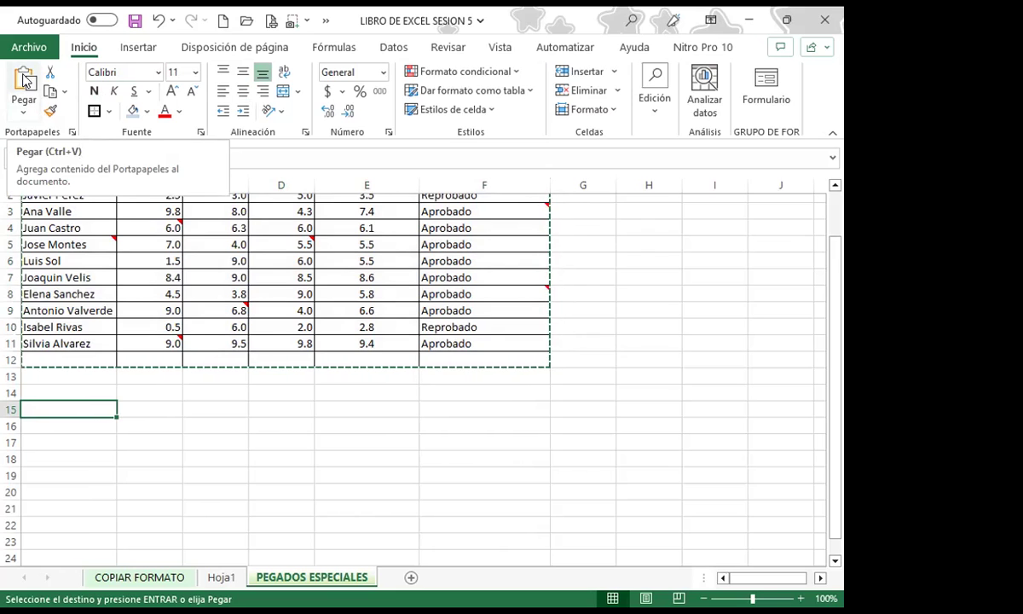
Step: Paste Special the copied table at A15 using the Fórmulas option
{"action": "left_click", "coordinate": [24, 120]}
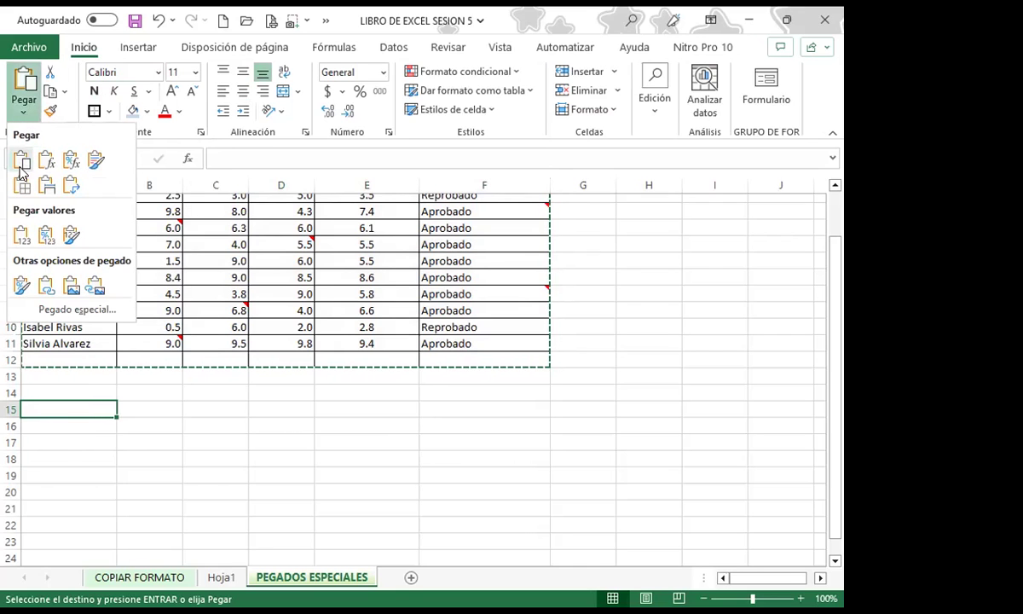
{"action": "left_click", "coordinate": [77, 310]}
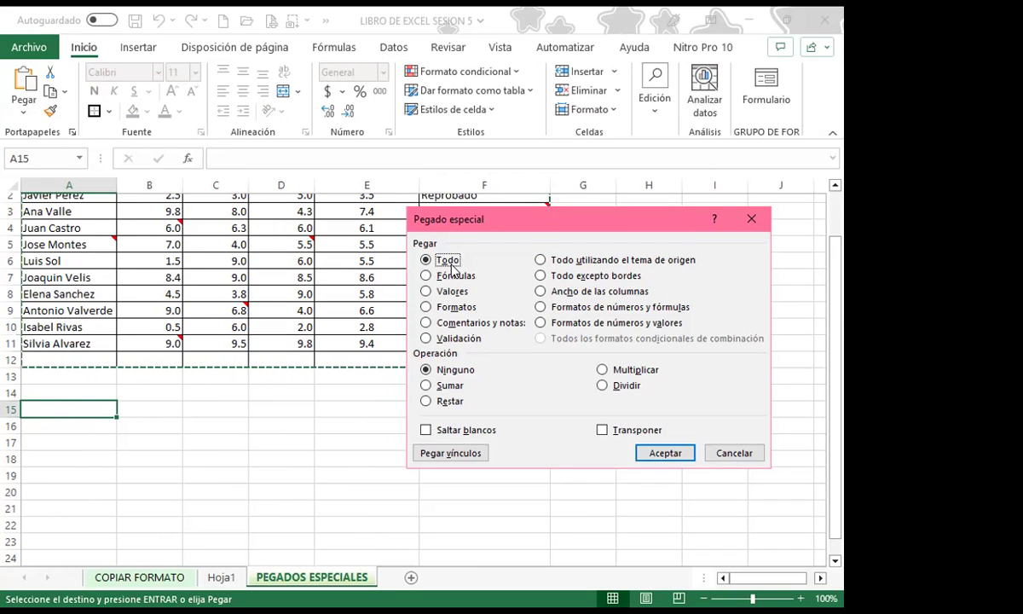
{"action": "left_click", "coordinate": [426, 275]}
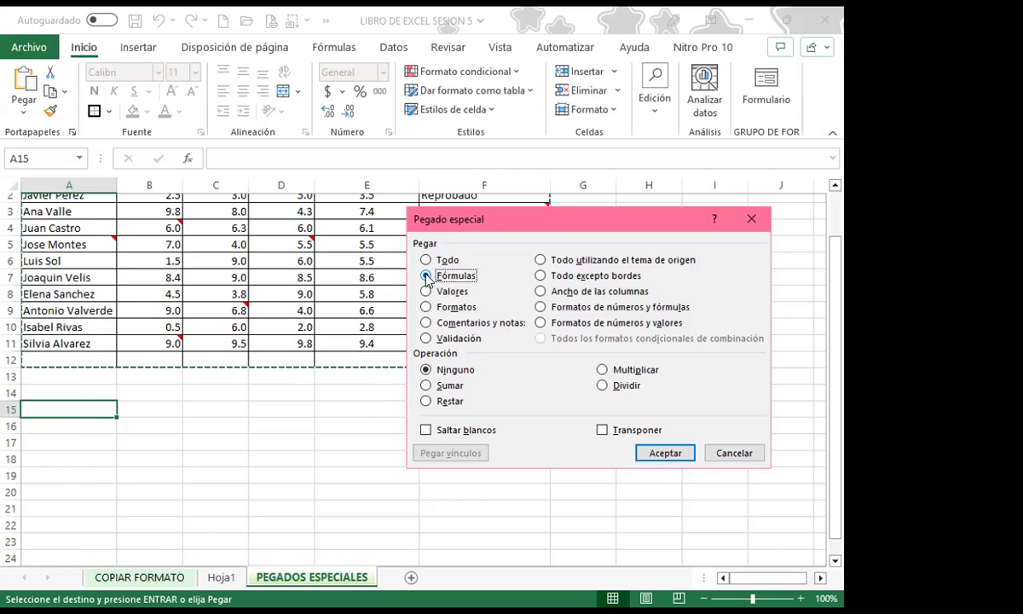
{"action": "left_click", "coordinate": [426, 277]}
{"action": "key", "text": "Return"}
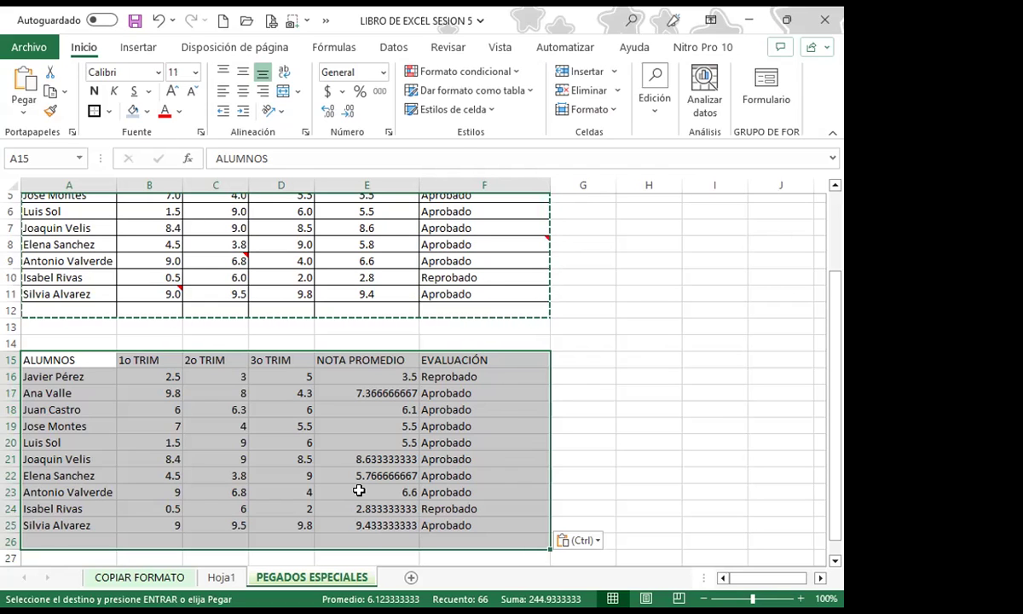
Step: Inspect the pasted formulas: PROMEDIO(B17:D17) in E17 and the SI Aprobado test in F17
{"action": "left_click", "coordinate": [374, 393]}
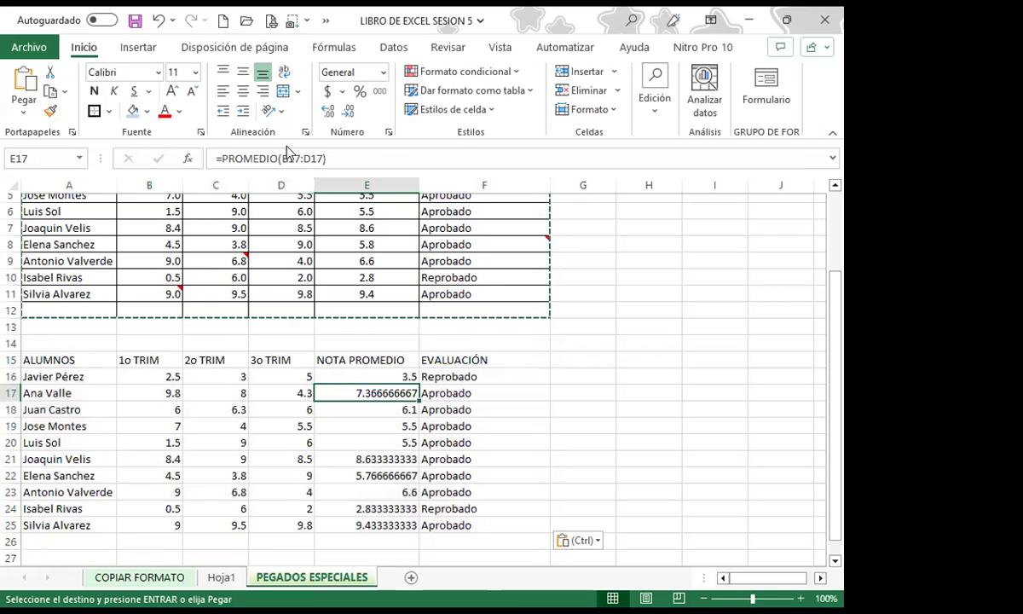
{"action": "left_click", "coordinate": [477, 391]}
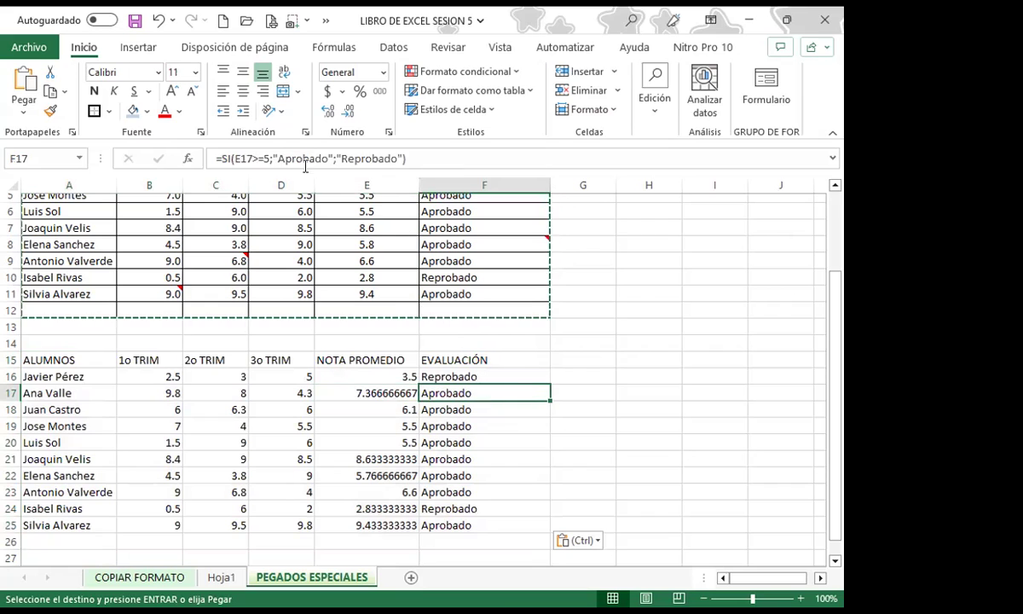
{"action": "left_click", "coordinate": [371, 393]}
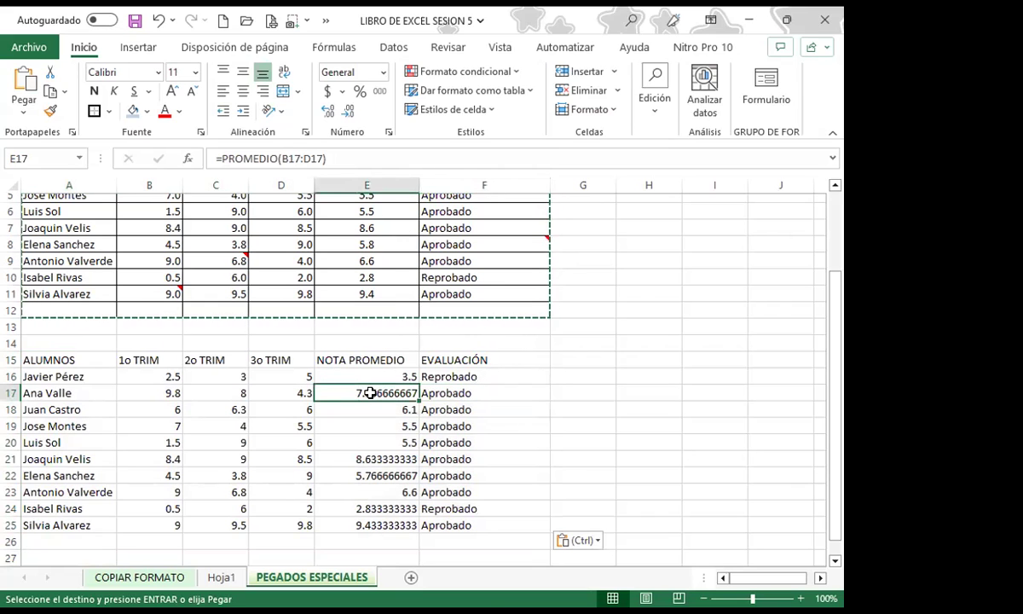
{"action": "left_click", "coordinate": [458, 393]}
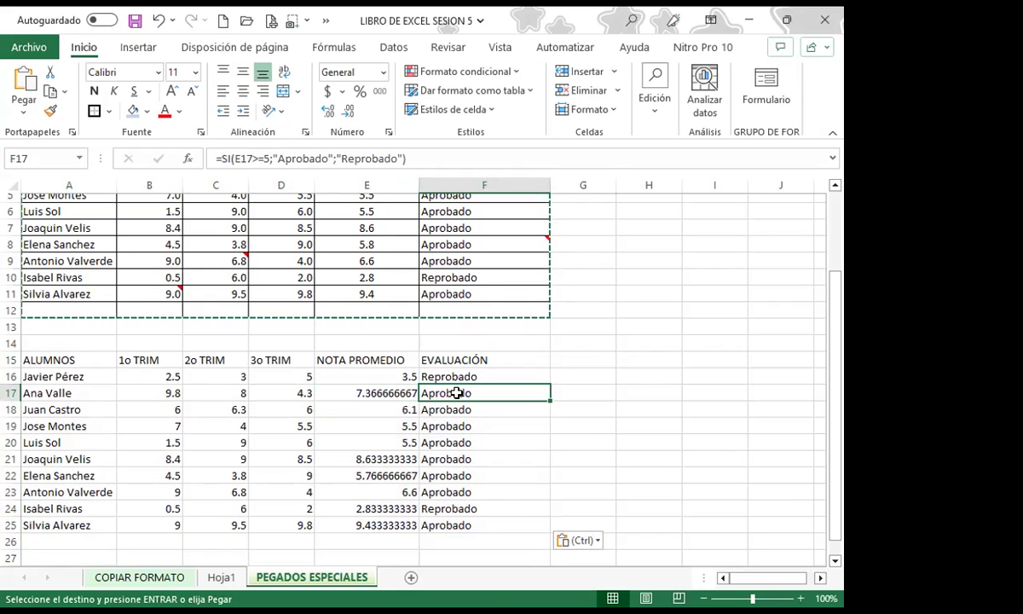
{"action": "left_click", "coordinate": [347, 396]}
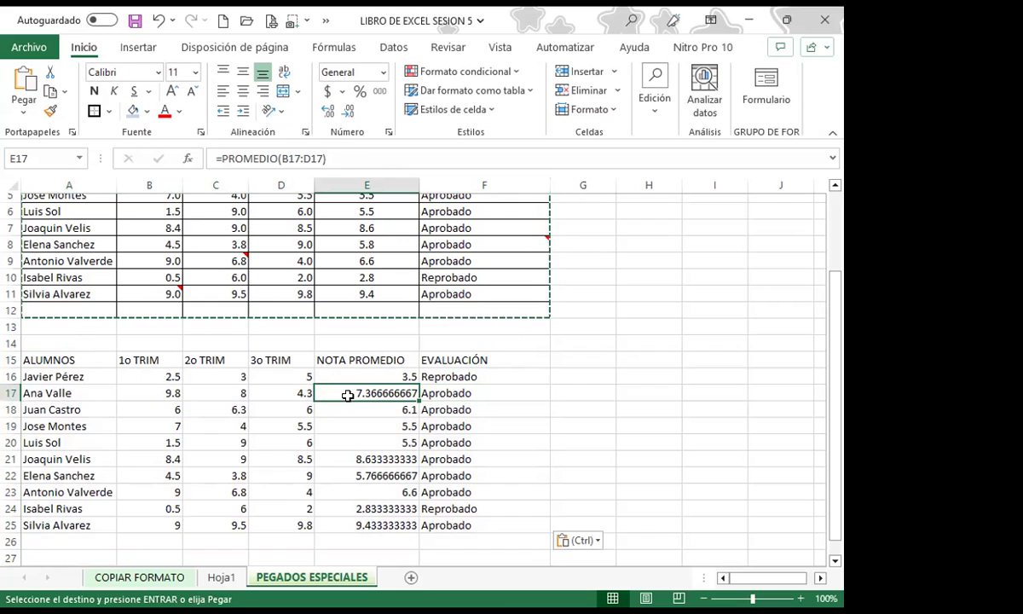
{"action": "left_click", "coordinate": [453, 388]}
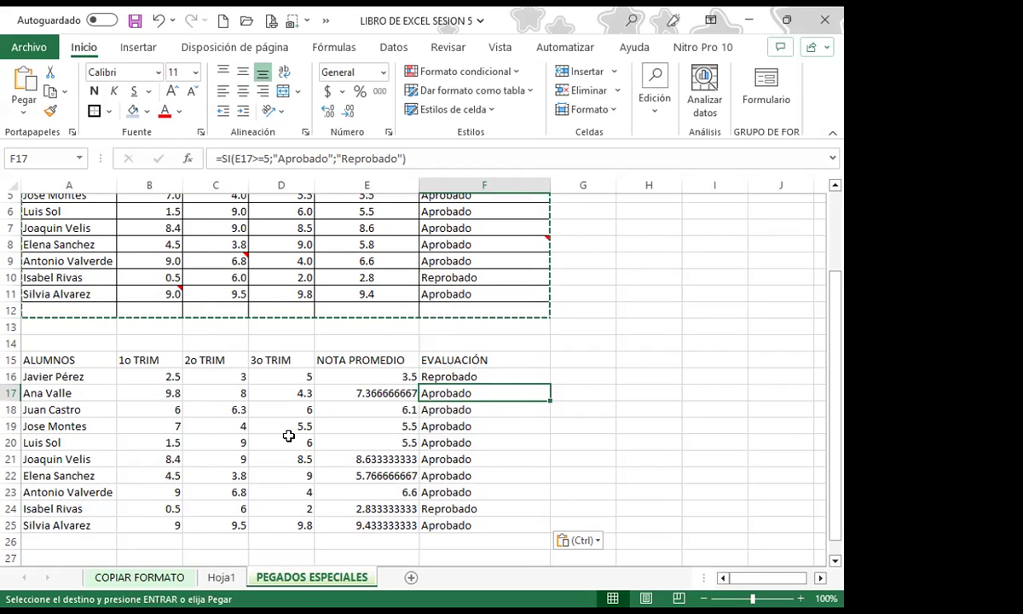
{"action": "scroll", "coordinate": [51, 477], "scroll_direction": "down", "scroll_amount": 1}
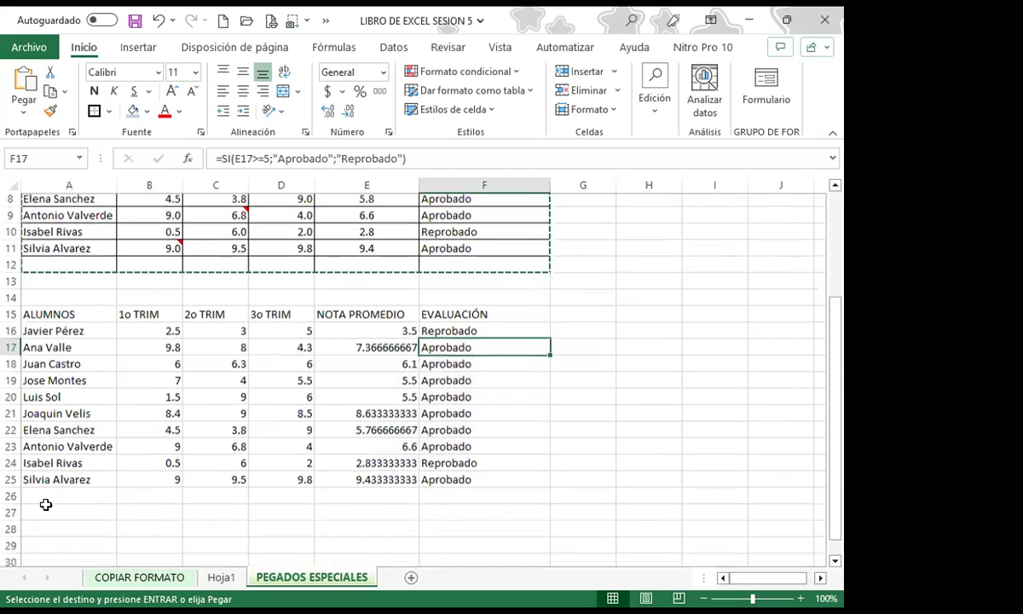
Step: Paste the table at A28 as Valores via Ctrl+Alt+V, then check cells F33 and D30
{"action": "left_click", "coordinate": [34, 529]}
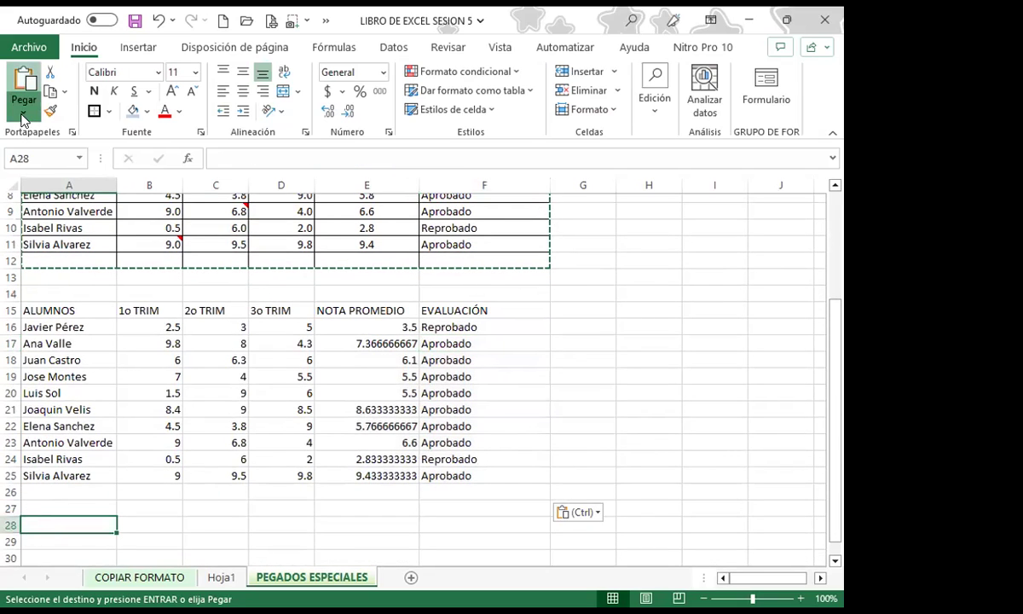
{"action": "key", "text": "ctrl+alt+v"}
{"action": "left_click", "coordinate": [427, 292]}
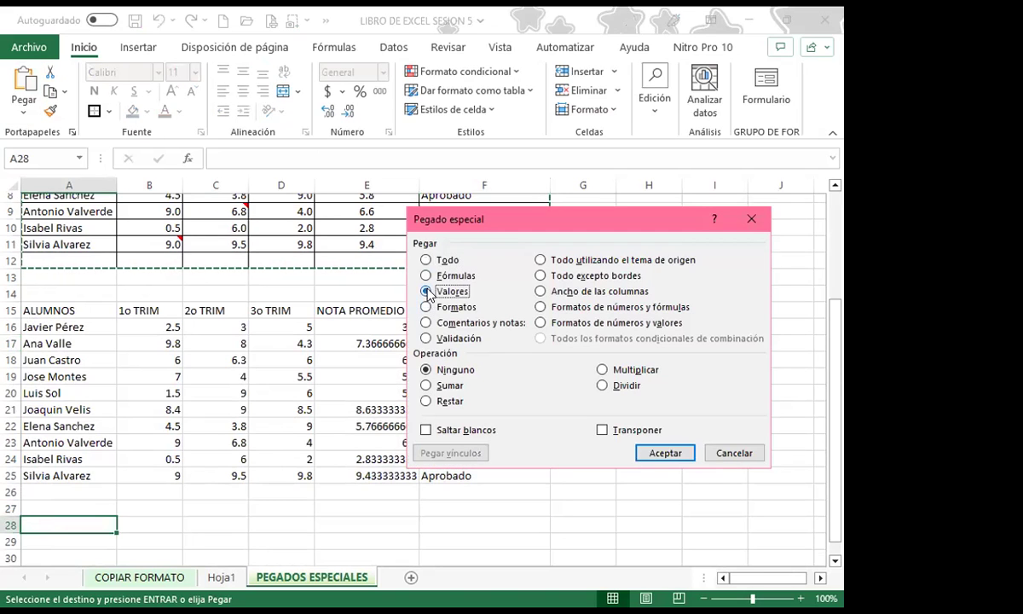
{"action": "left_click", "coordinate": [665, 454]}
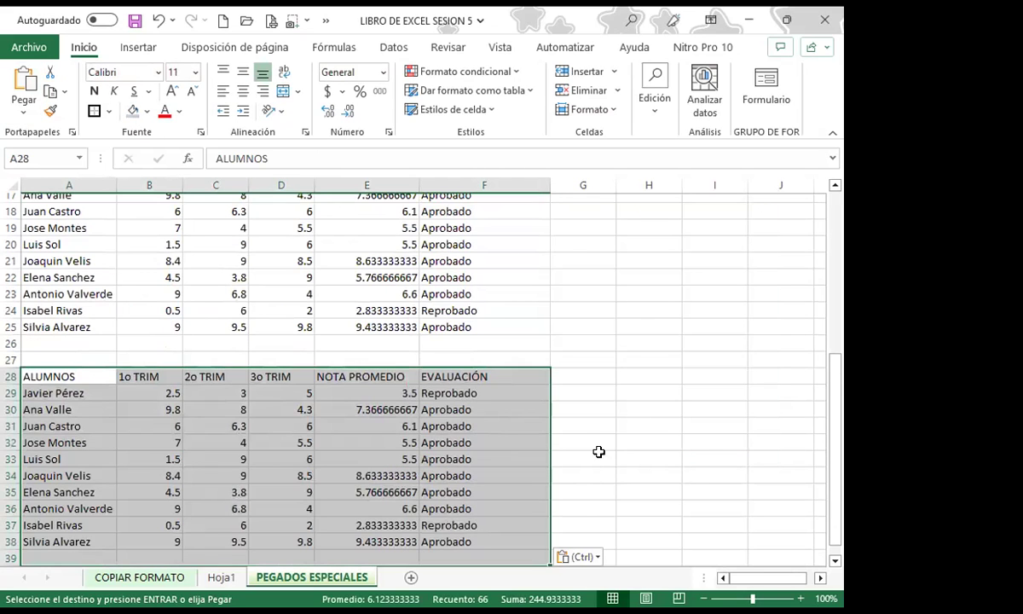
{"action": "left_click", "coordinate": [516, 455]}
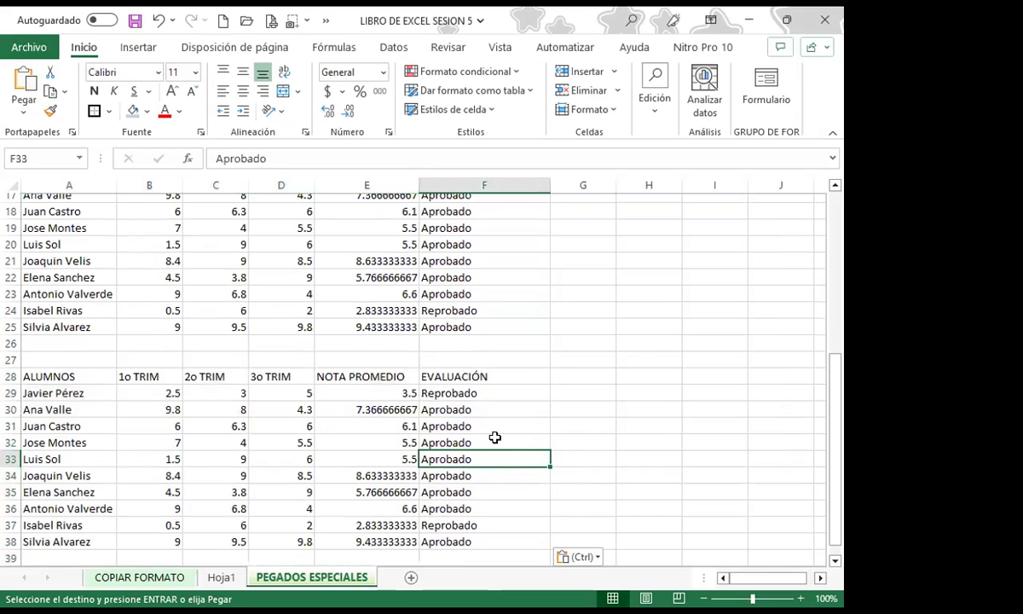
{"action": "scroll", "coordinate": [460, 439], "scroll_direction": "up", "scroll_amount": 1}
{"action": "left_click", "coordinate": [281, 459]}
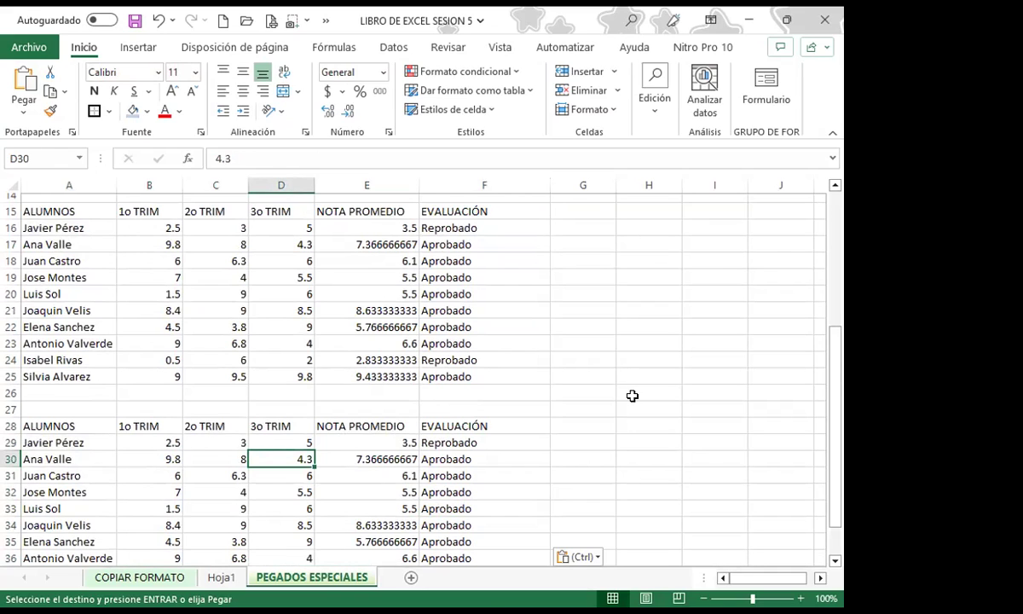
{"action": "left_click", "coordinate": [379, 245]}
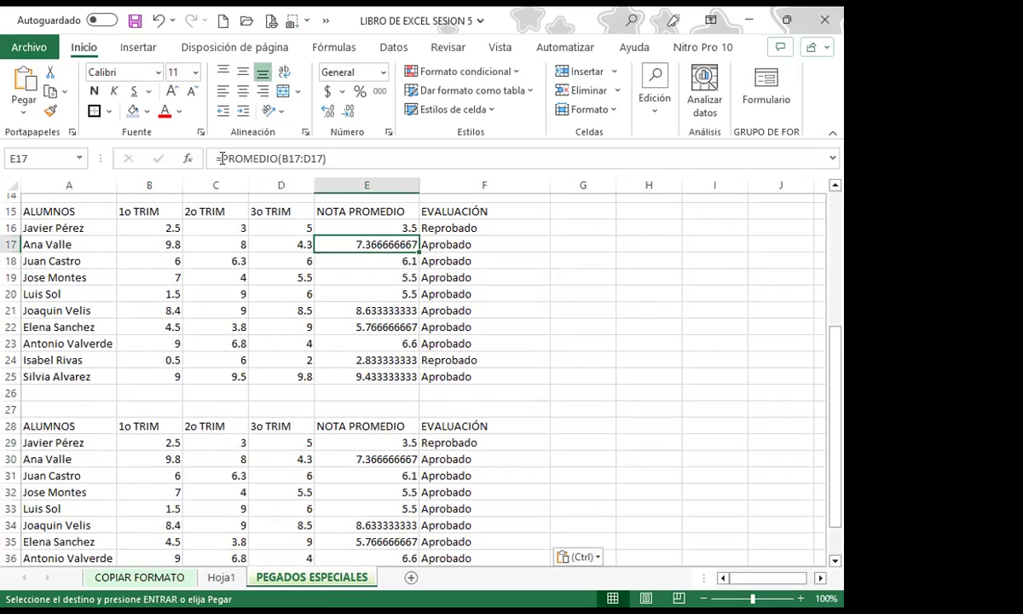
{"action": "key", "text": "Right"}
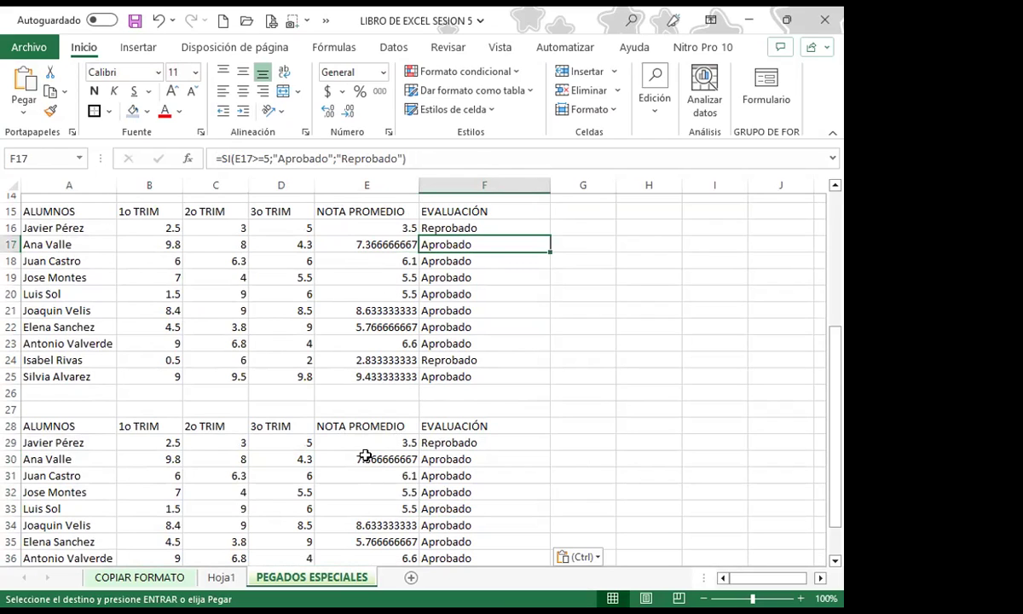
{"action": "left_click", "coordinate": [349, 458]}
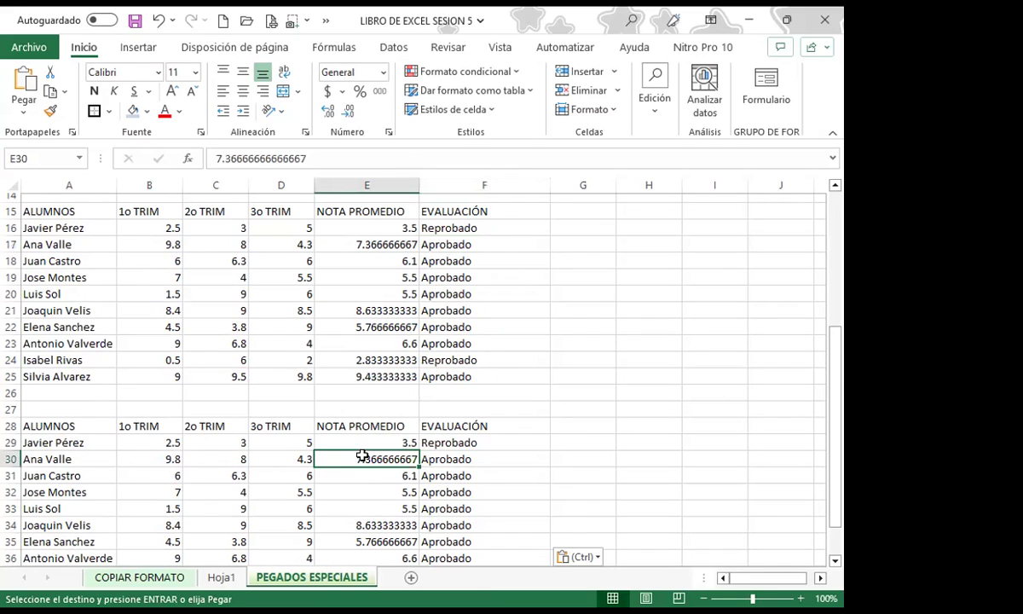
{"action": "left_click", "coordinate": [443, 456]}
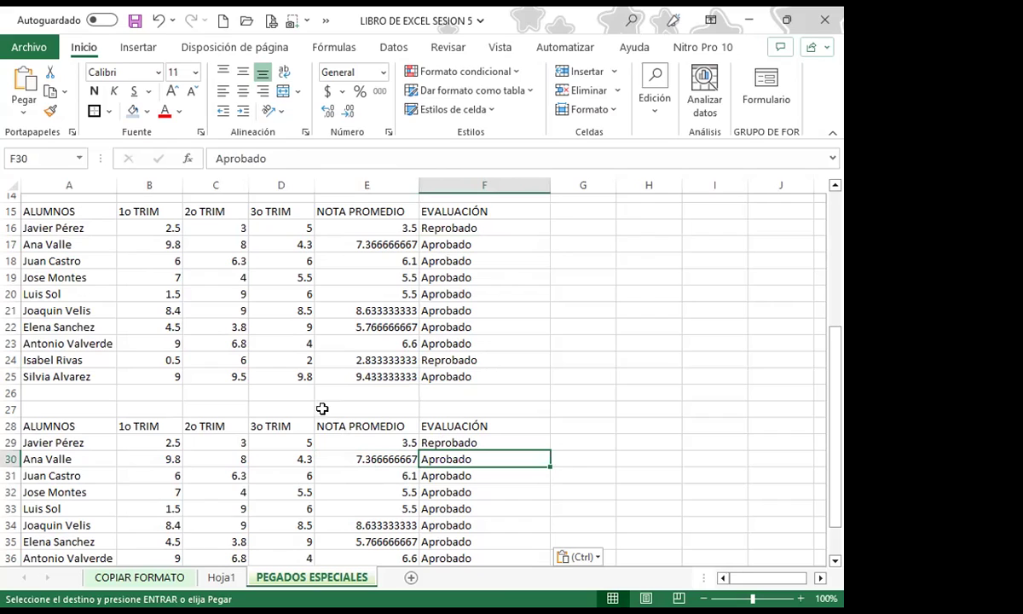
{"action": "left_click", "coordinate": [347, 459]}
{"action": "left_click", "coordinate": [341, 528]}
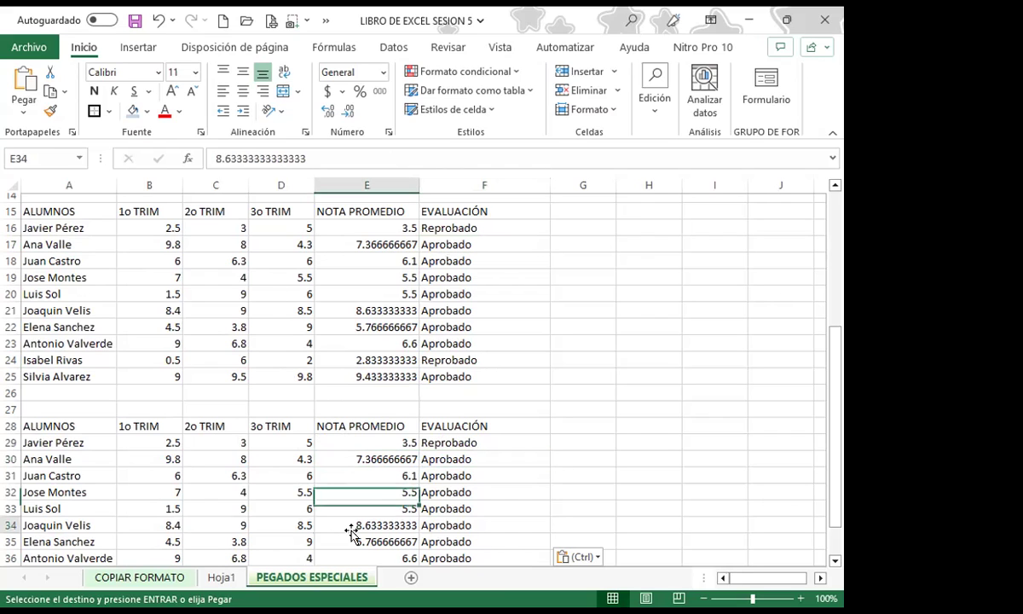
{"action": "left_click", "coordinate": [452, 528]}
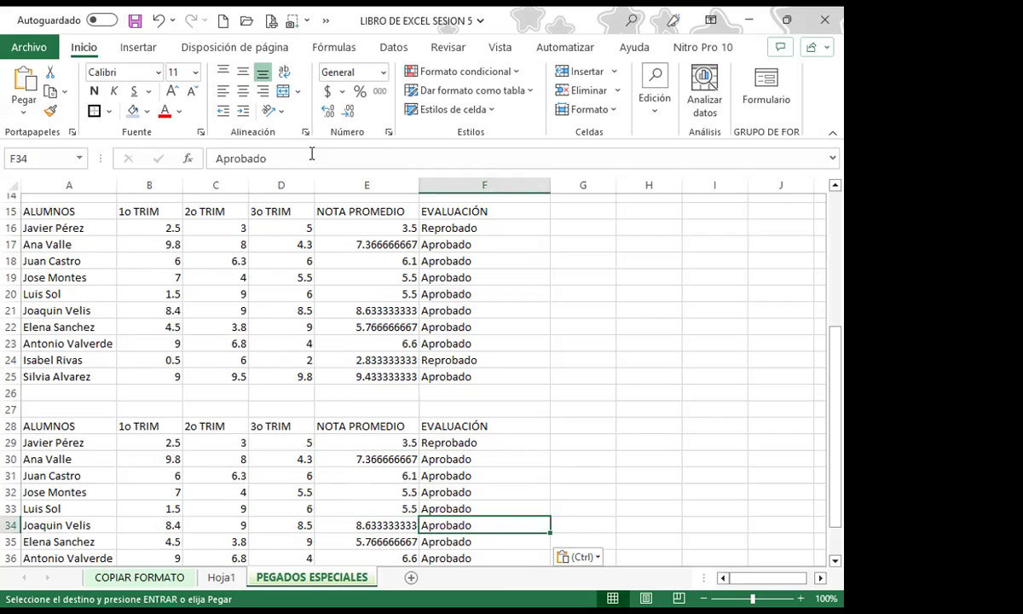
{"action": "scroll", "coordinate": [350, 524], "scroll_direction": "down", "scroll_amount": 2}
{"action": "left_click", "coordinate": [366, 476]}
{"action": "left_click", "coordinate": [452, 492]}
{"action": "scroll", "coordinate": [290, 460], "scroll_direction": "up", "scroll_amount": 6}
{"action": "scroll", "coordinate": [290, 464], "scroll_direction": "down", "scroll_amount": 3}
{"action": "scroll", "coordinate": [286, 469], "scroll_direction": "down", "scroll_amount": 3}
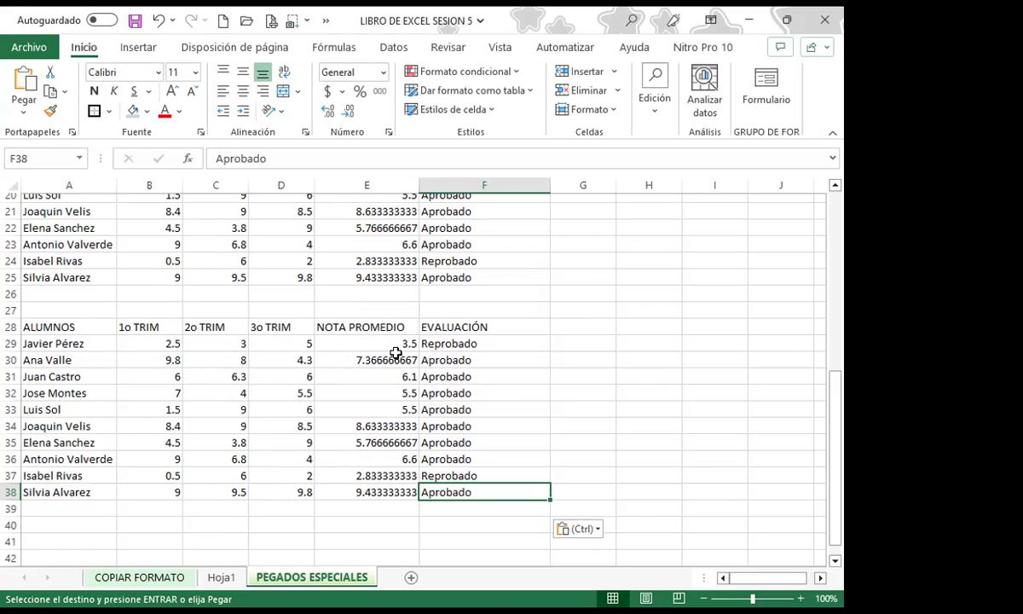
{"action": "left_click", "coordinate": [367, 342]}
{"action": "left_click", "coordinate": [388, 360]}
{"action": "left_click", "coordinate": [427, 360]}
{"action": "left_click", "coordinate": [394, 377]}
{"action": "left_click", "coordinate": [487, 410]}
{"action": "left_click", "coordinate": [367, 360]}
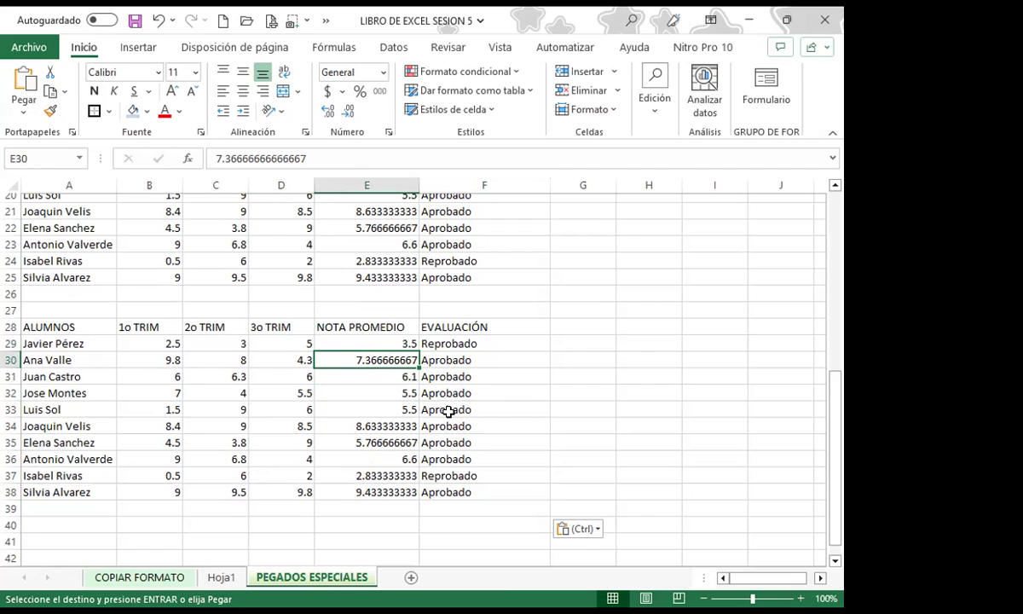
{"action": "left_click", "coordinate": [373, 327]}
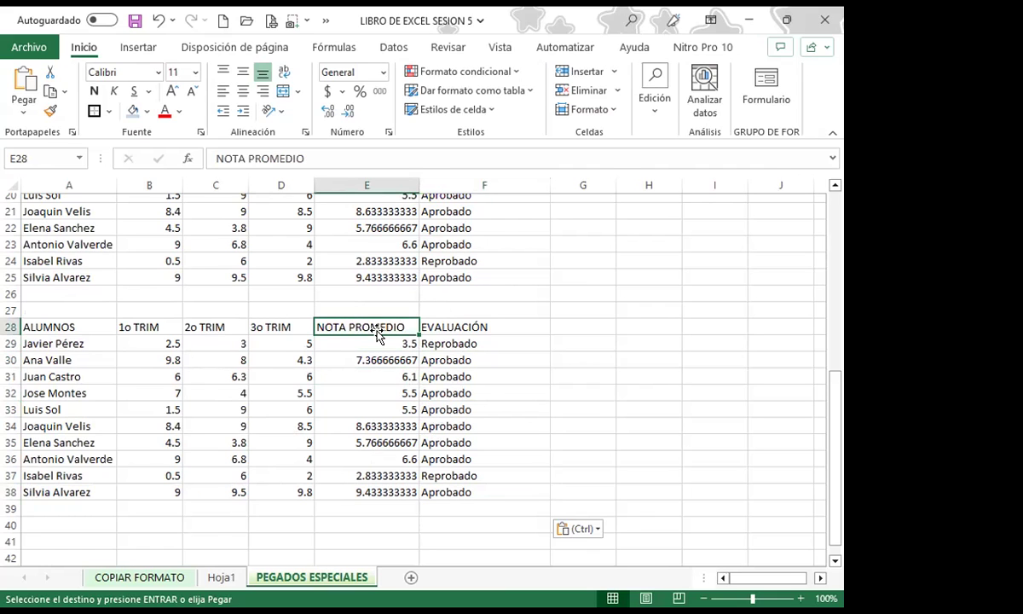
{"action": "key", "text": "Down"}
{"action": "scroll", "coordinate": [376, 278], "scroll_direction": "up", "scroll_amount": 1}
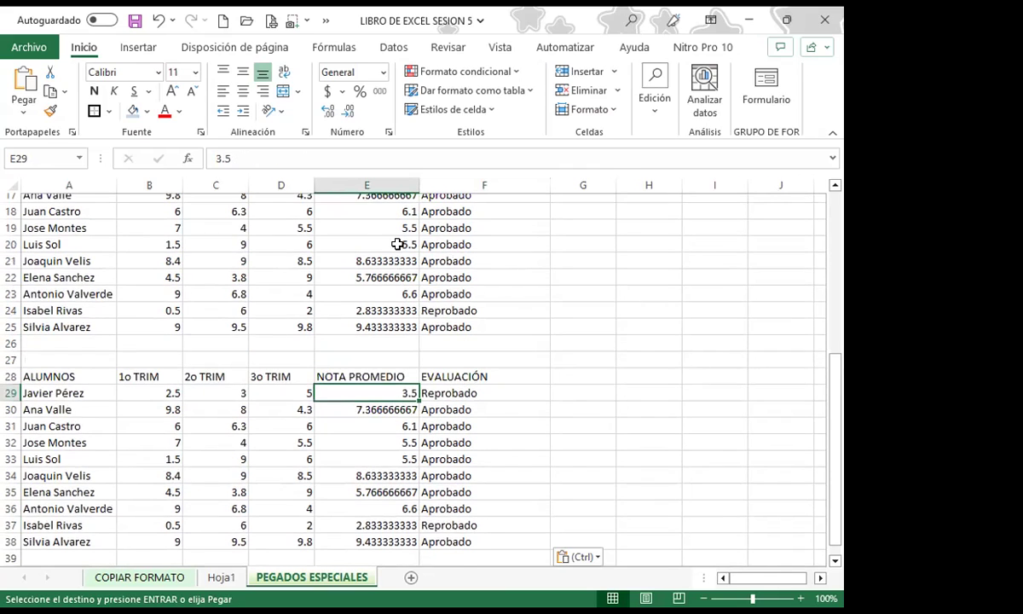
{"action": "scroll", "coordinate": [397, 244], "scroll_direction": "up", "scroll_amount": 1}
{"action": "left_click", "coordinate": [375, 460]}
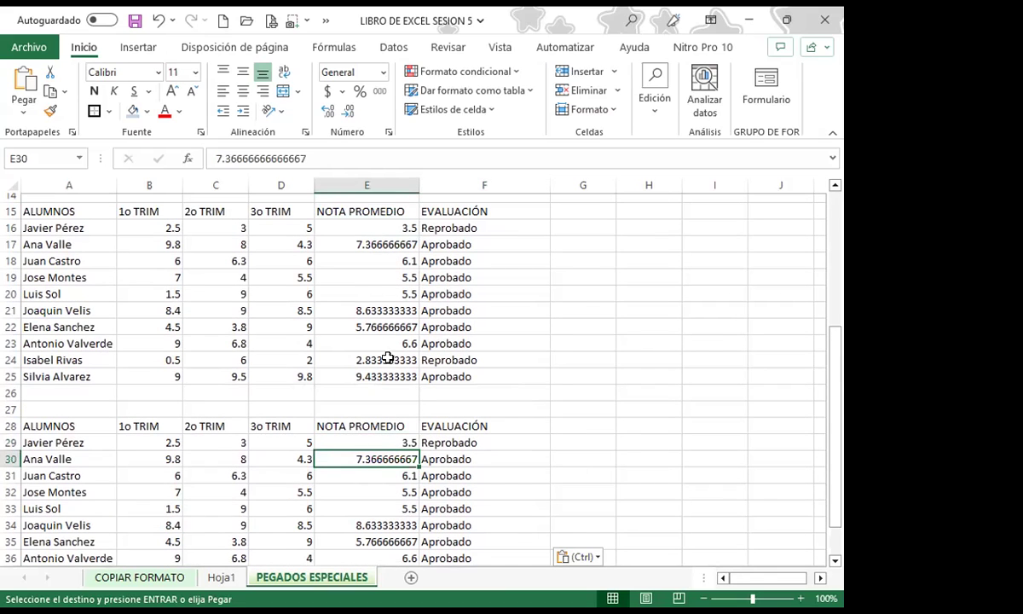
{"action": "left_click", "coordinate": [356, 474]}
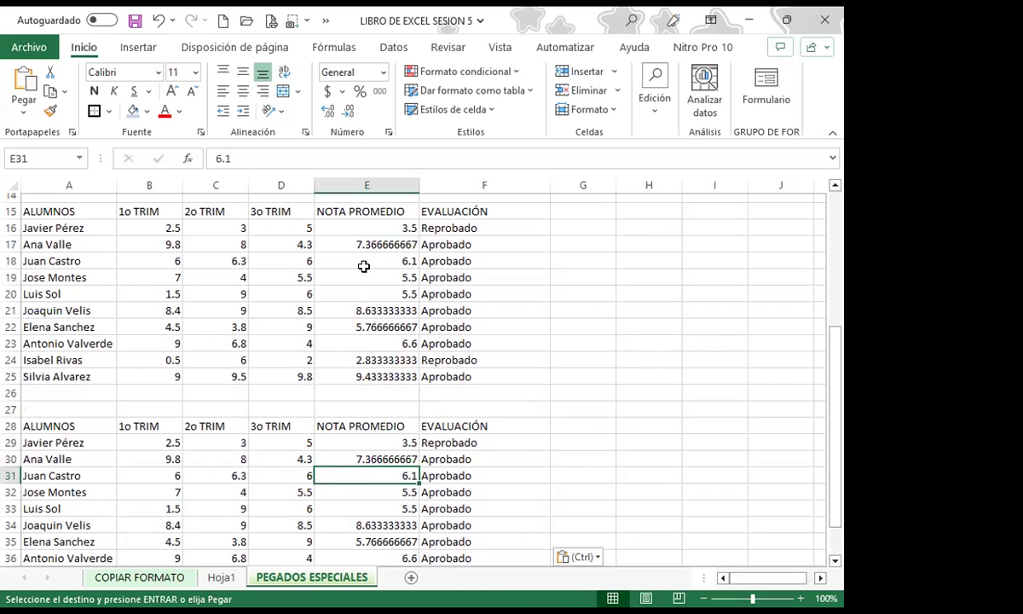
{"action": "left_click_drag", "start_coordinate": [363, 267], "coordinate": [365, 278]}
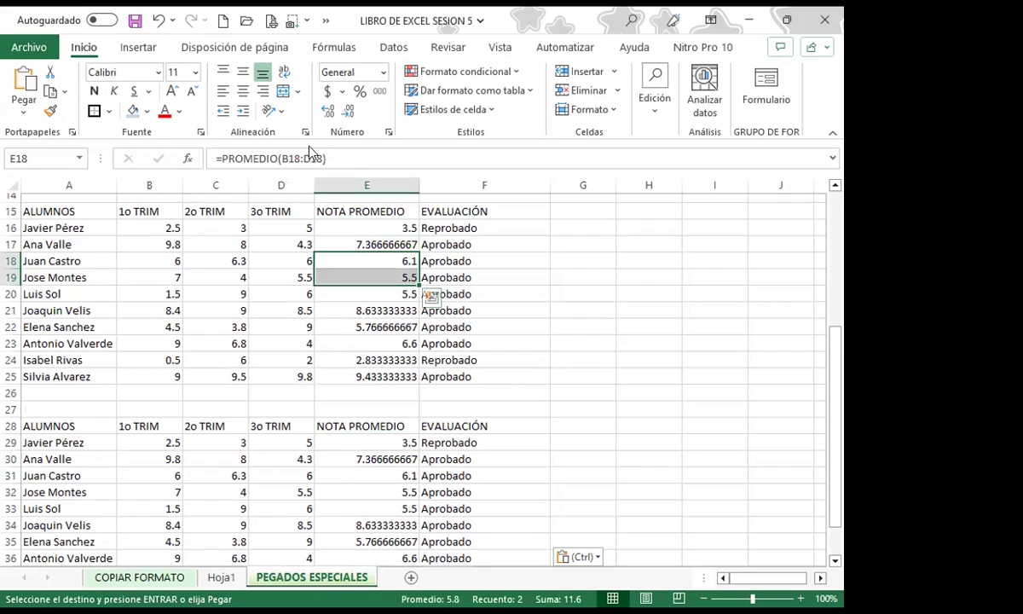
{"action": "left_click", "coordinate": [367, 488]}
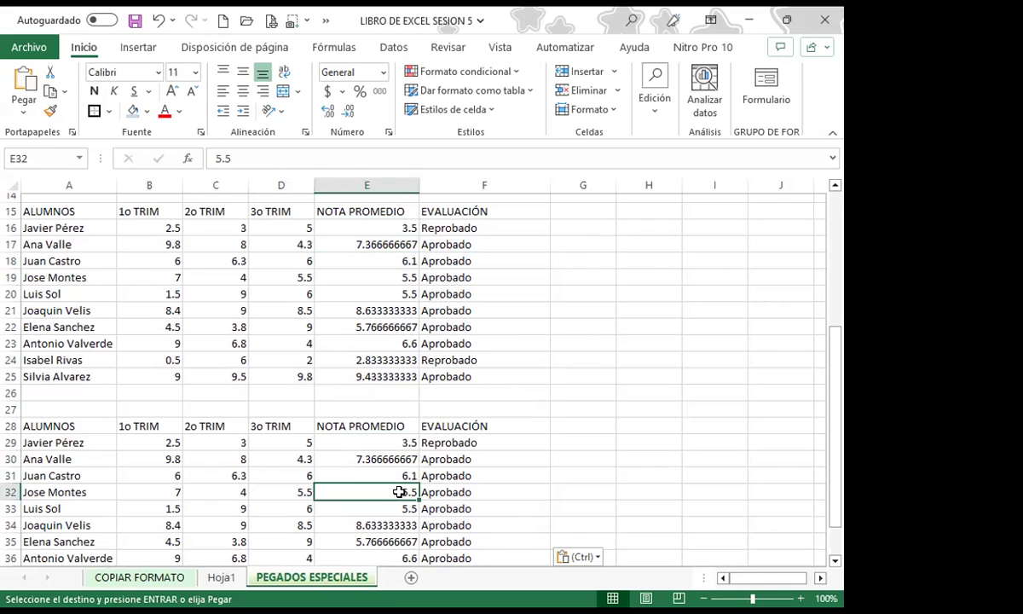
{"action": "left_click", "coordinate": [450, 493]}
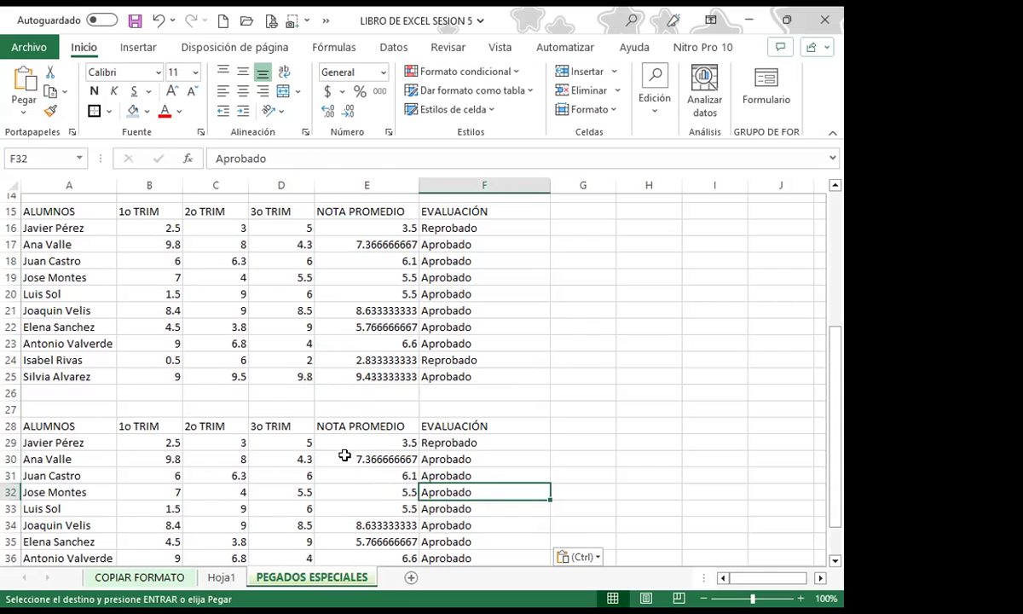
{"action": "left_click", "coordinate": [345, 456]}
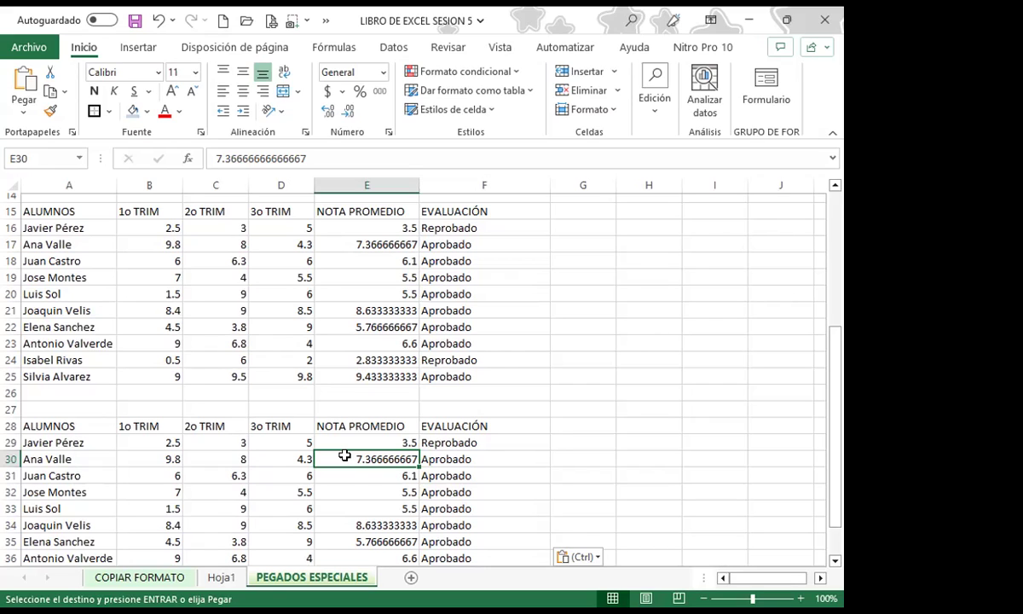
{"action": "left_click", "coordinate": [457, 462]}
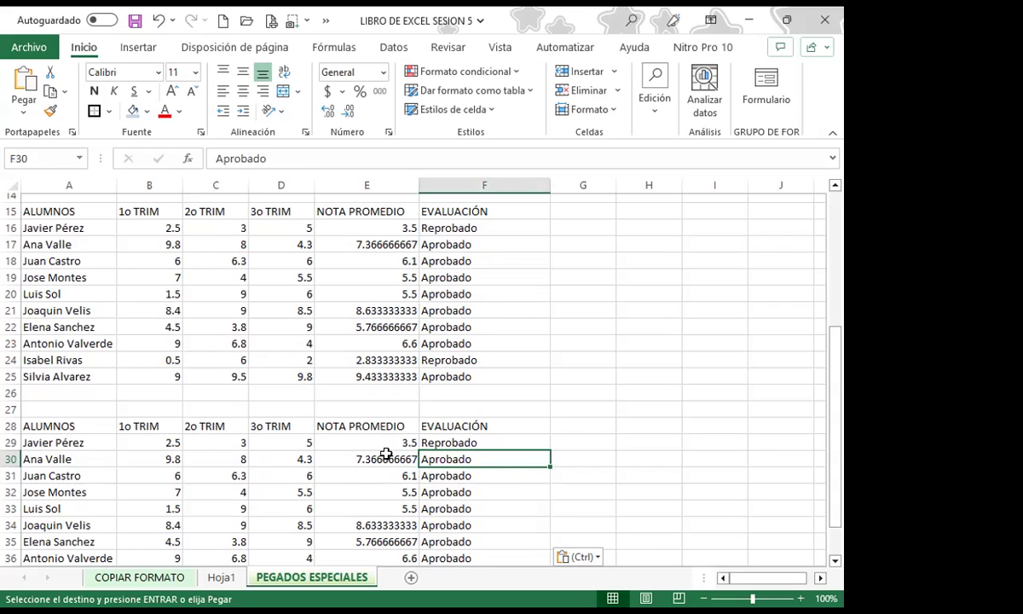
{"action": "left_click", "coordinate": [372, 457]}
{"action": "scroll", "coordinate": [372, 456], "scroll_direction": "down", "scroll_amount": 1}
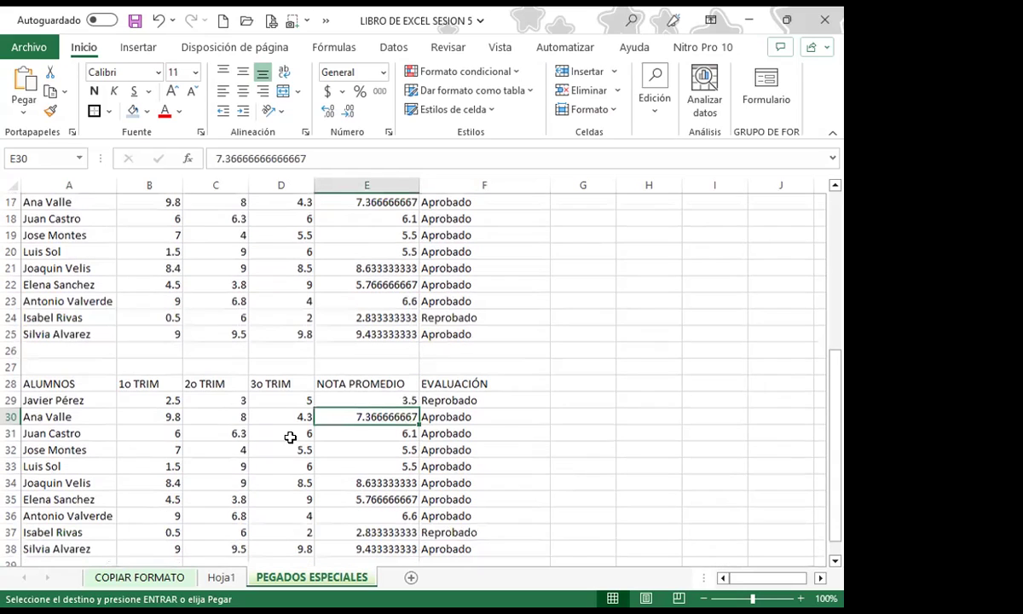
Step: Give the values table all borders and center its contents horizontally and vertically
{"action": "left_click_drag", "start_coordinate": [109, 377], "coordinate": [468, 542]}
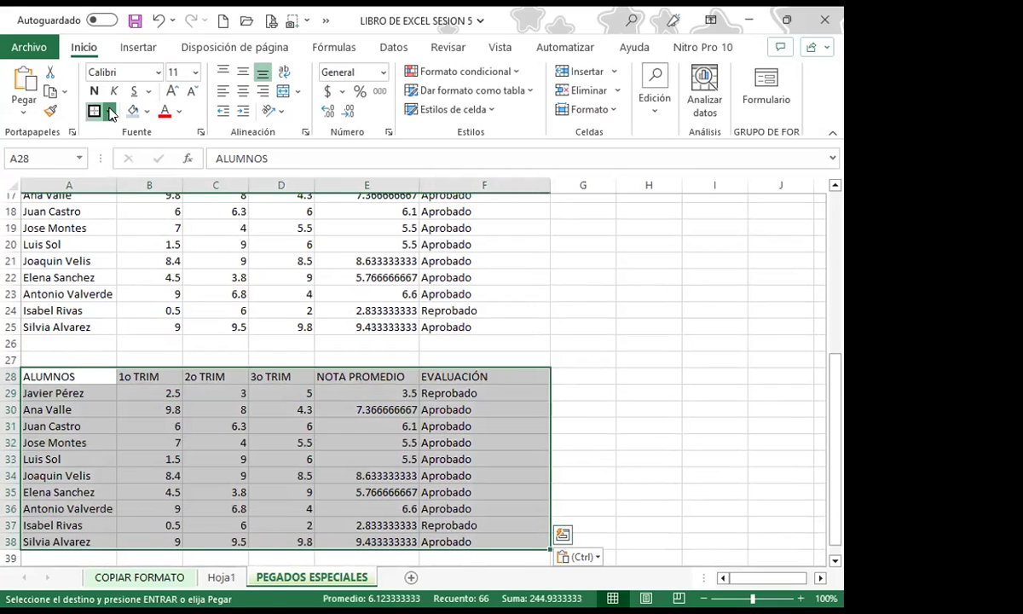
{"action": "left_click", "coordinate": [110, 112]}
{"action": "left_click", "coordinate": [103, 281]}
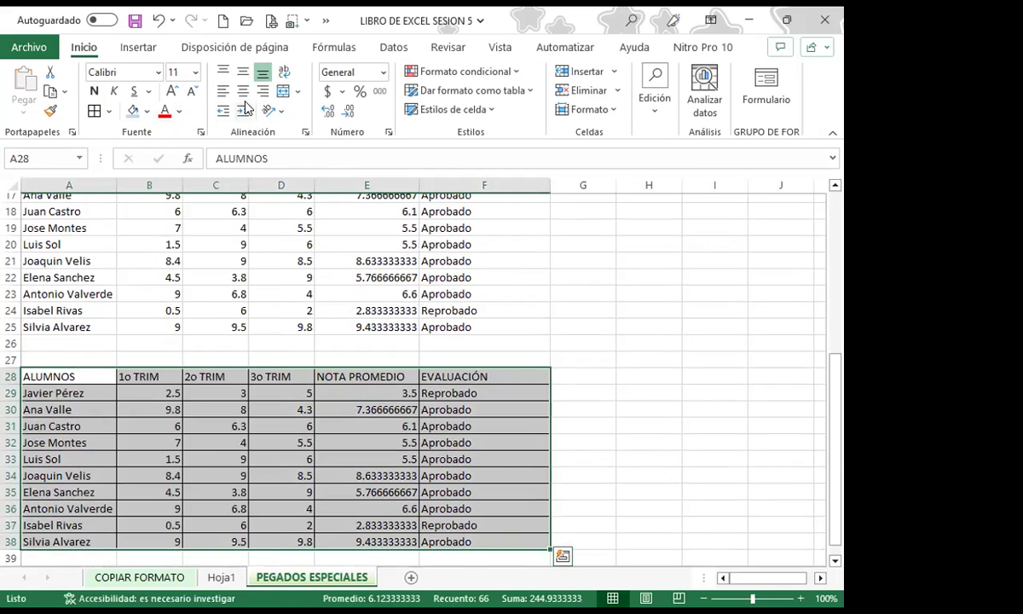
{"action": "left_click", "coordinate": [241, 91]}
{"action": "left_click", "coordinate": [244, 75]}
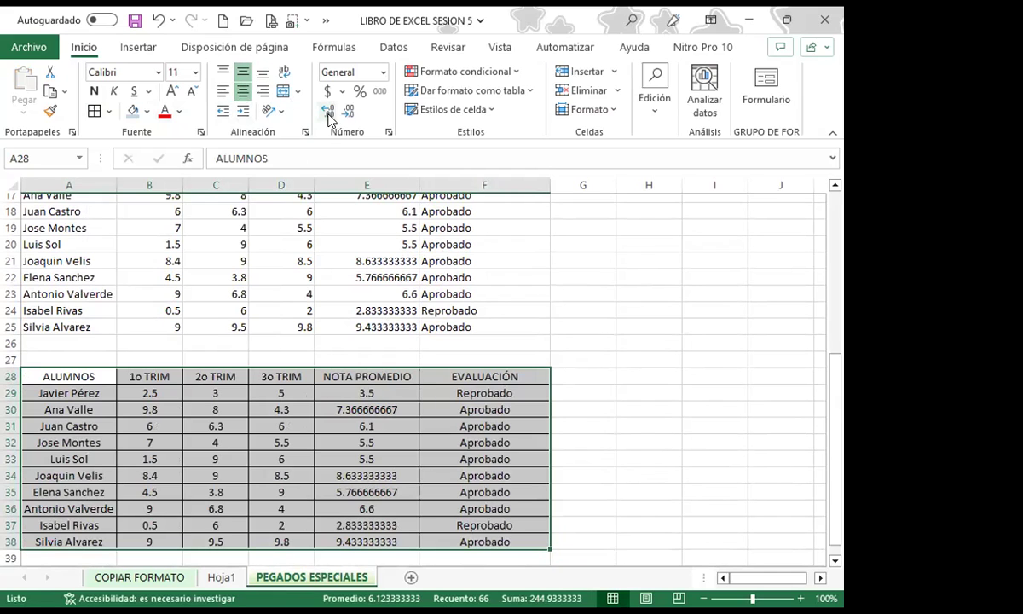
Step: Set the grades and averages in B29:E38 to show one decimal place
{"action": "left_click", "coordinate": [352, 370]}
{"action": "left_click_drag", "start_coordinate": [150, 393], "coordinate": [369, 535]}
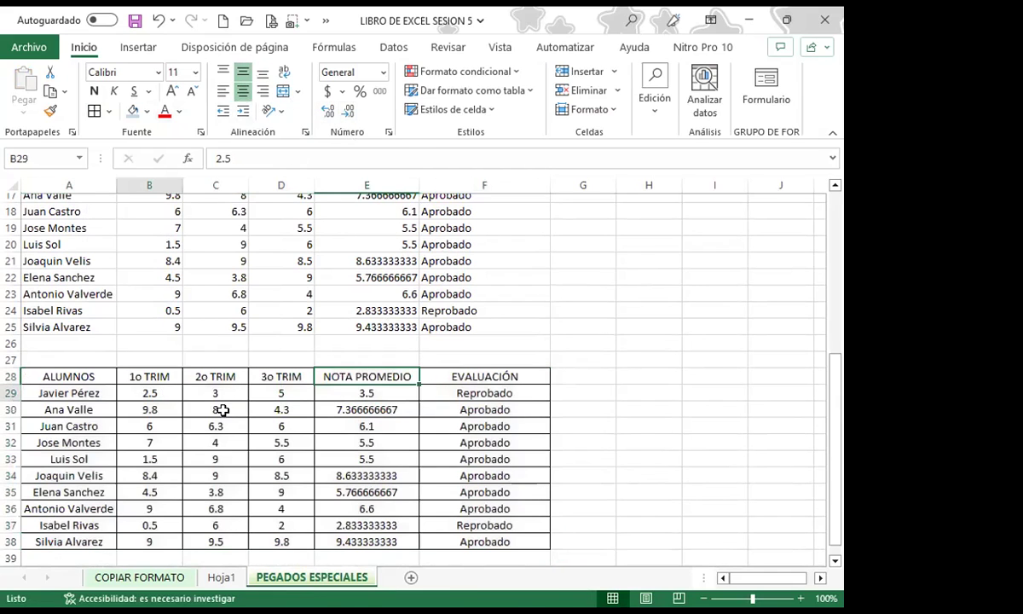
{"action": "left_click", "coordinate": [348, 111]}
{"action": "left_click", "coordinate": [327, 112]}
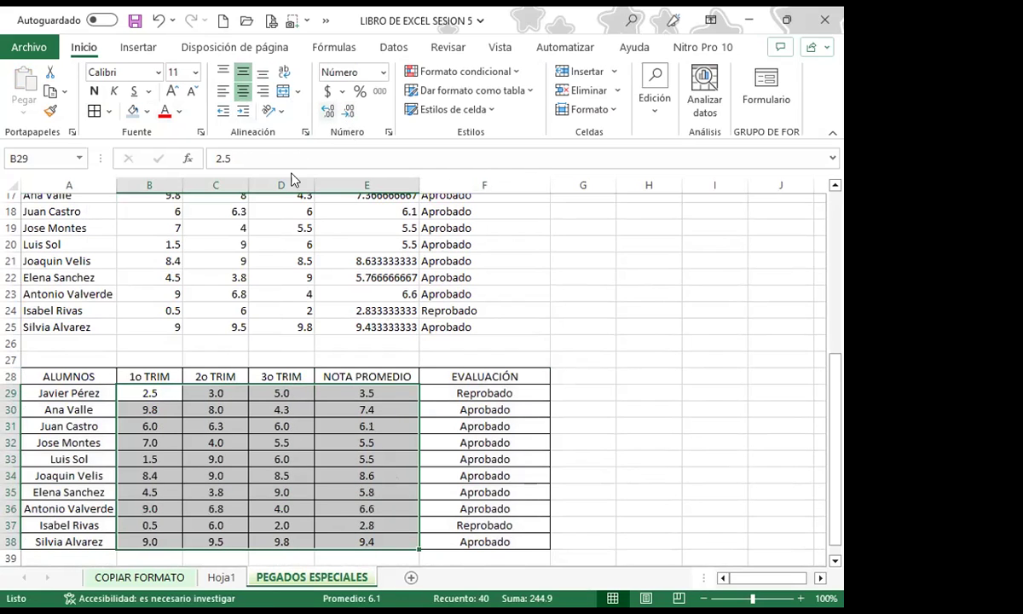
Step: Check the full stored grades and averages behind the one-decimal display, e.g. 5.76666666666667
{"action": "left_click", "coordinate": [166, 425]}
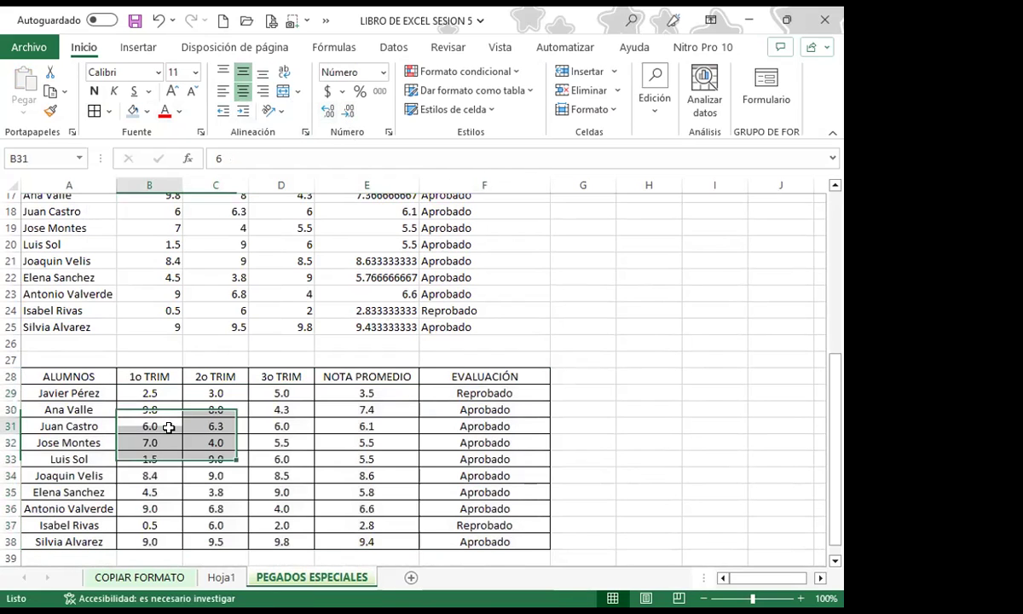
{"action": "left_click", "coordinate": [353, 409]}
{"action": "scroll", "coordinate": [353, 316], "scroll_direction": "up", "scroll_amount": 2}
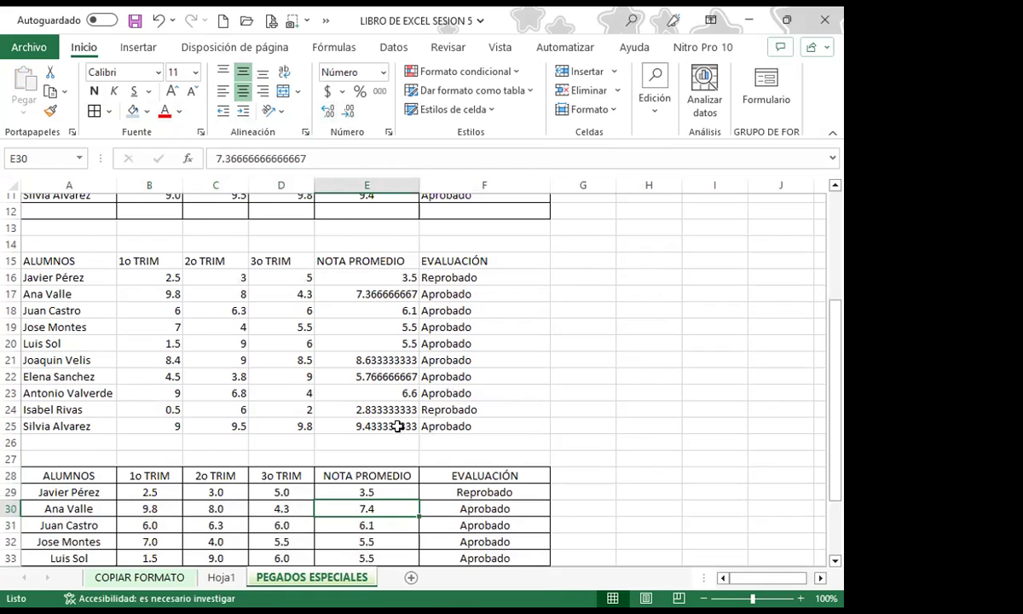
{"action": "scroll", "coordinate": [395, 427], "scroll_direction": "down", "scroll_amount": 1}
{"action": "left_click", "coordinate": [422, 476]}
{"action": "left_click", "coordinate": [372, 475]}
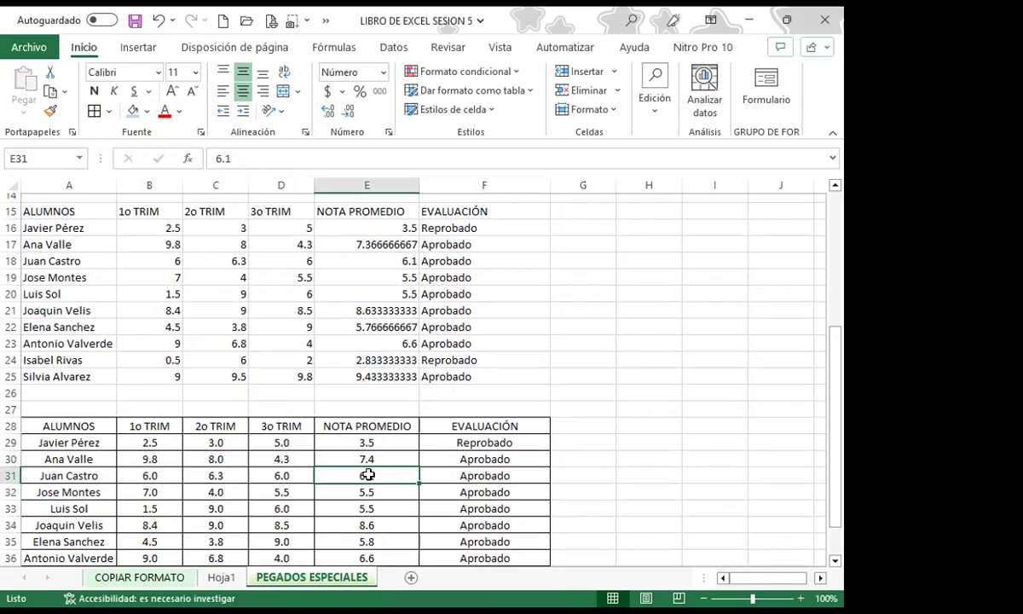
{"action": "scroll", "coordinate": [349, 443], "scroll_direction": "down", "scroll_amount": 1}
{"action": "left_click", "coordinate": [386, 522]}
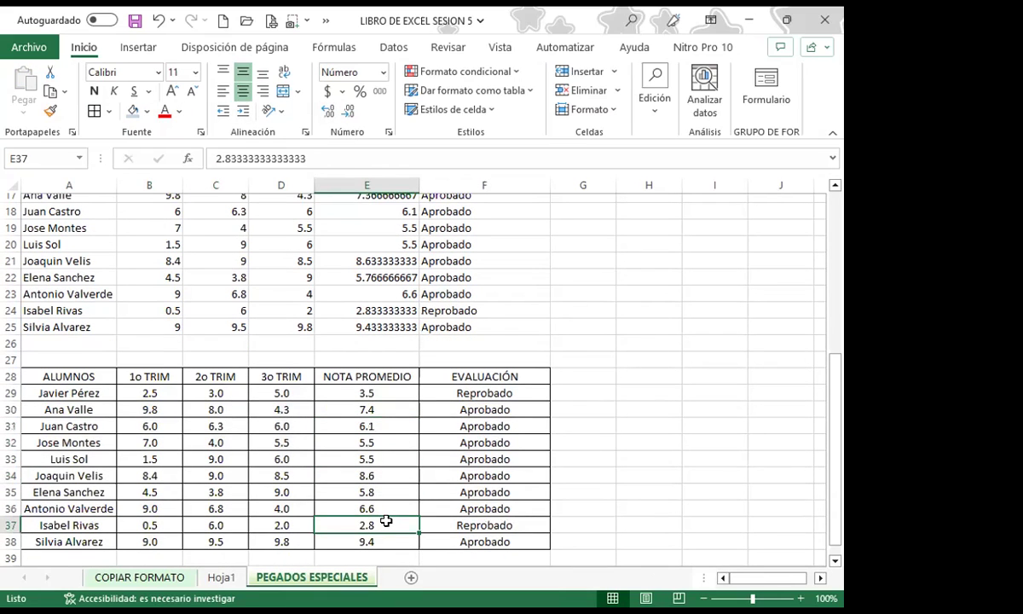
{"action": "left_click", "coordinate": [390, 493]}
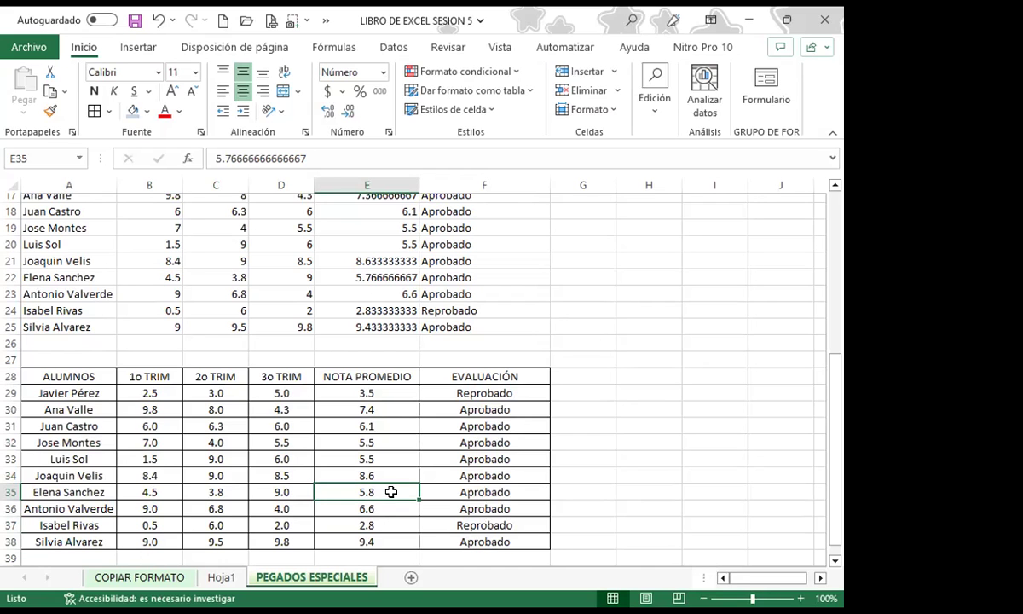
{"action": "scroll", "coordinate": [255, 405], "scroll_direction": "up", "scroll_amount": 3}
{"action": "scroll", "coordinate": [162, 324], "scroll_direction": "up", "scroll_amount": 3}
Step: Copy the pink-header grade table A1:F12 and paste only its Formatos at A41
{"action": "left_click_drag", "start_coordinate": [74, 204], "coordinate": [488, 401]}
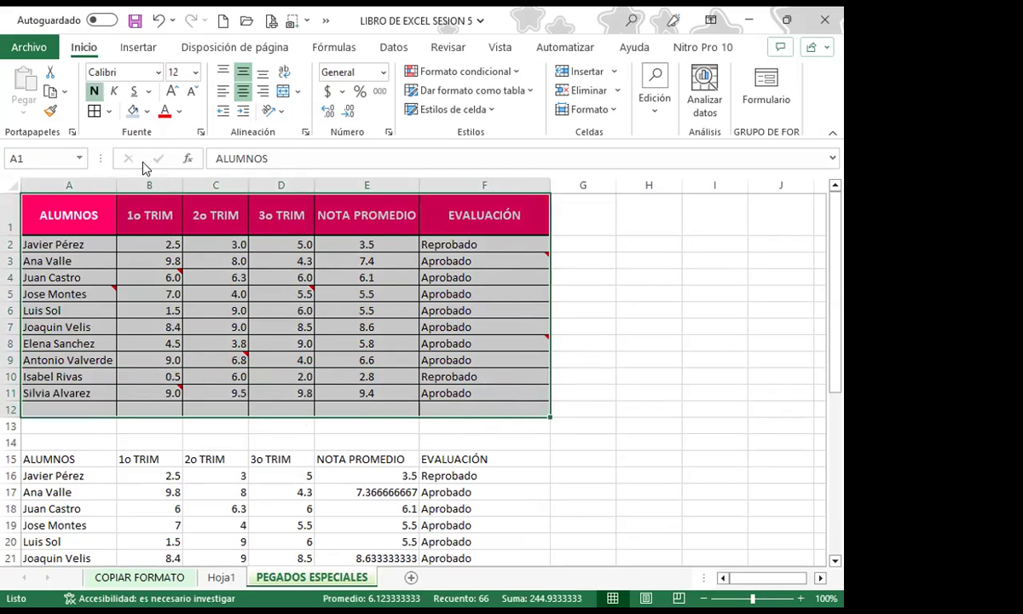
{"action": "left_click", "coordinate": [49, 97]}
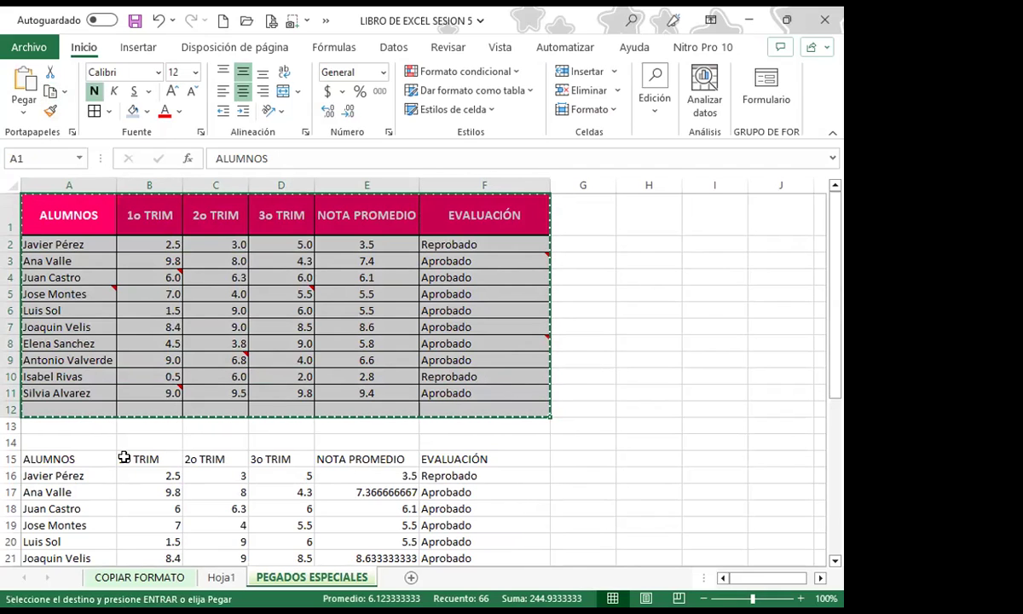
{"action": "scroll", "coordinate": [25, 461], "scroll_direction": "down", "scroll_amount": 8}
{"action": "left_click", "coordinate": [36, 439]}
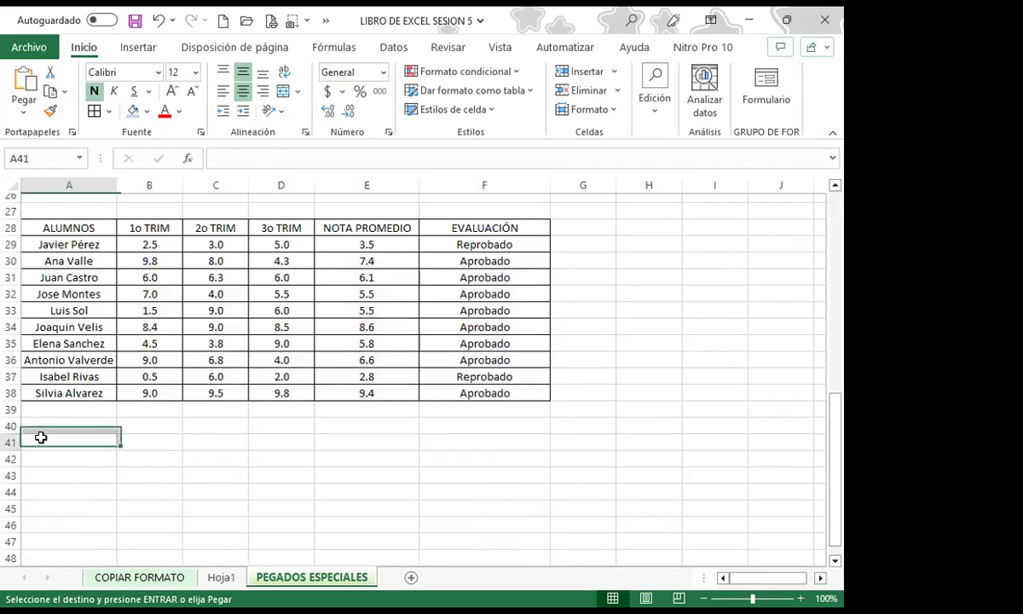
{"action": "left_click", "coordinate": [24, 107]}
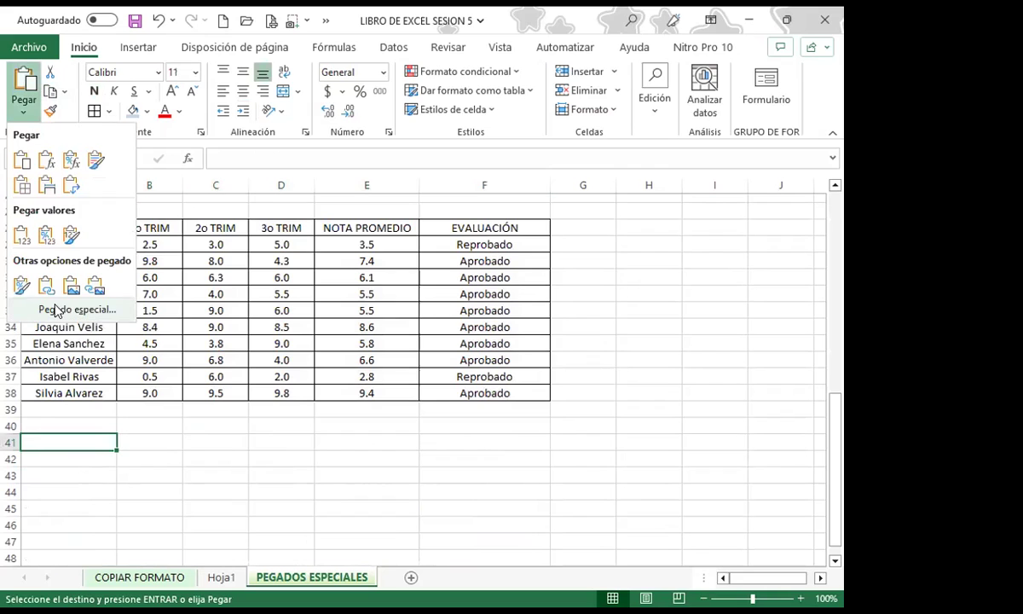
{"action": "left_click", "coordinate": [55, 310]}
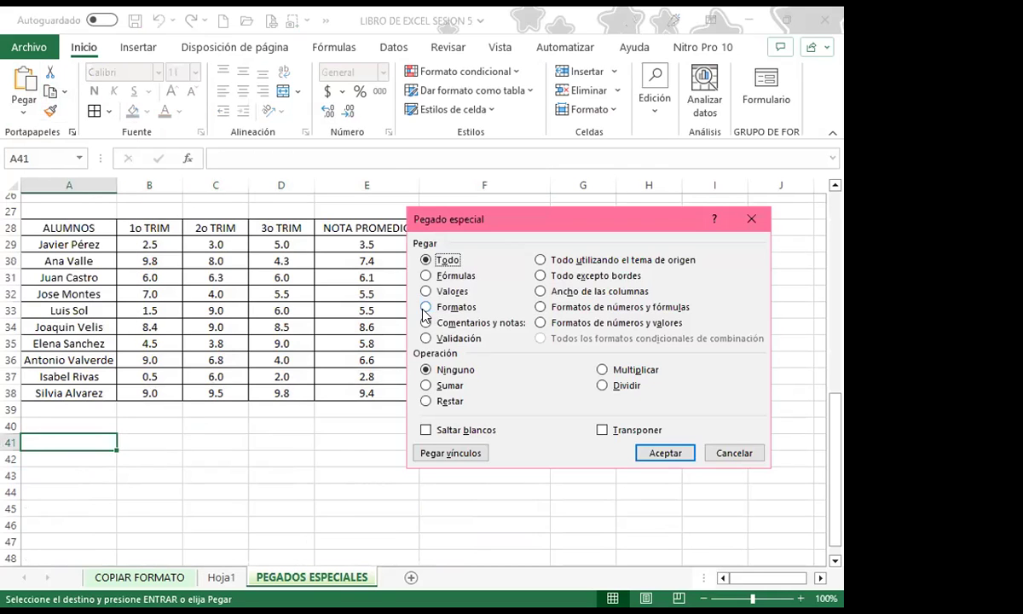
{"action": "left_click", "coordinate": [425, 312]}
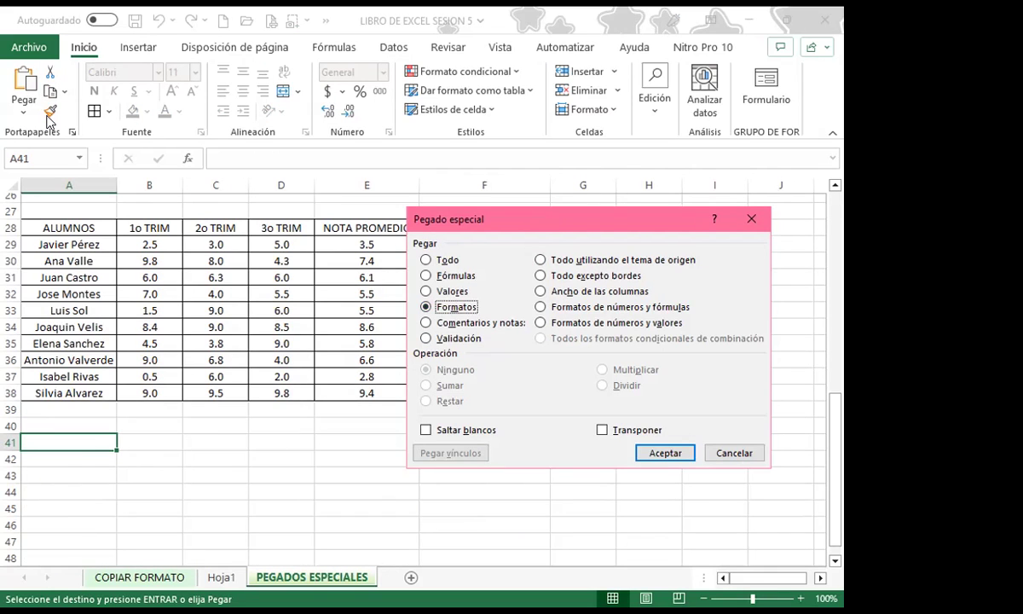
{"action": "left_click", "coordinate": [666, 452]}
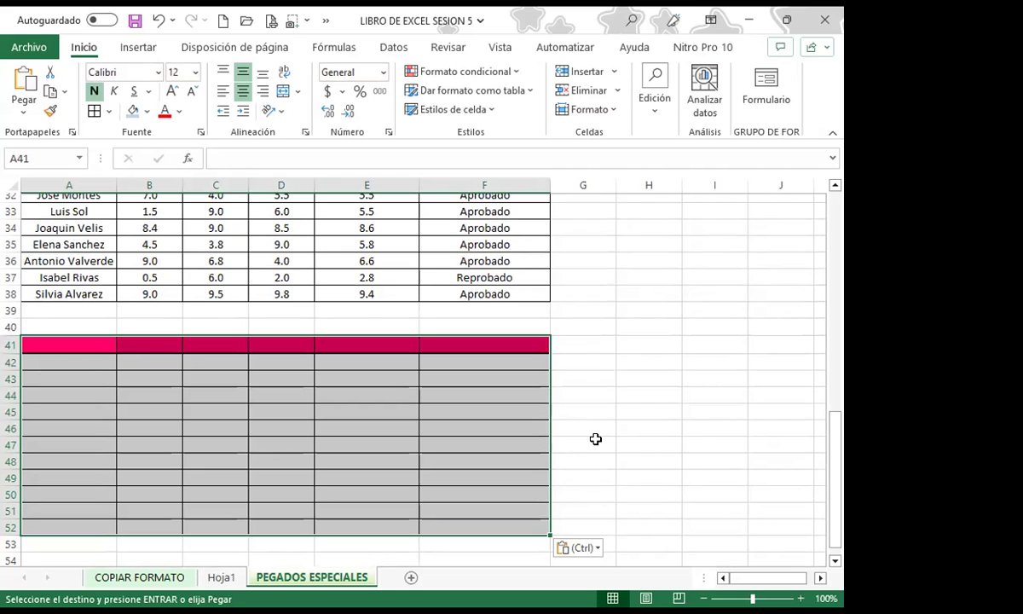
Step: At A55, try Pegado especial with Comentarios y notas, cancel without pasting, then show Datos
{"action": "scroll", "coordinate": [76, 504], "scroll_direction": "down", "scroll_amount": 2}
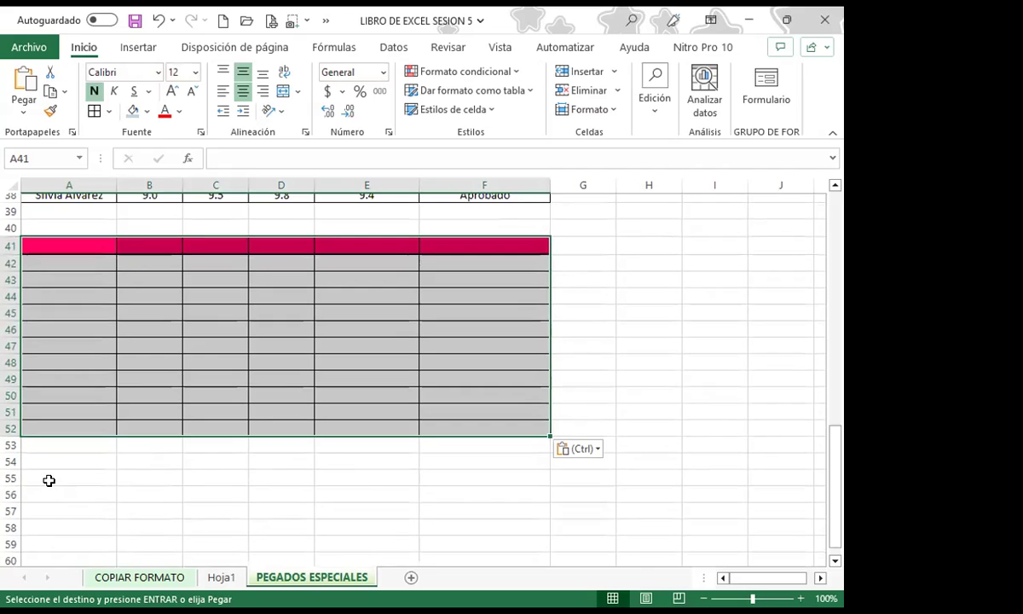
{"action": "left_click", "coordinate": [48, 481]}
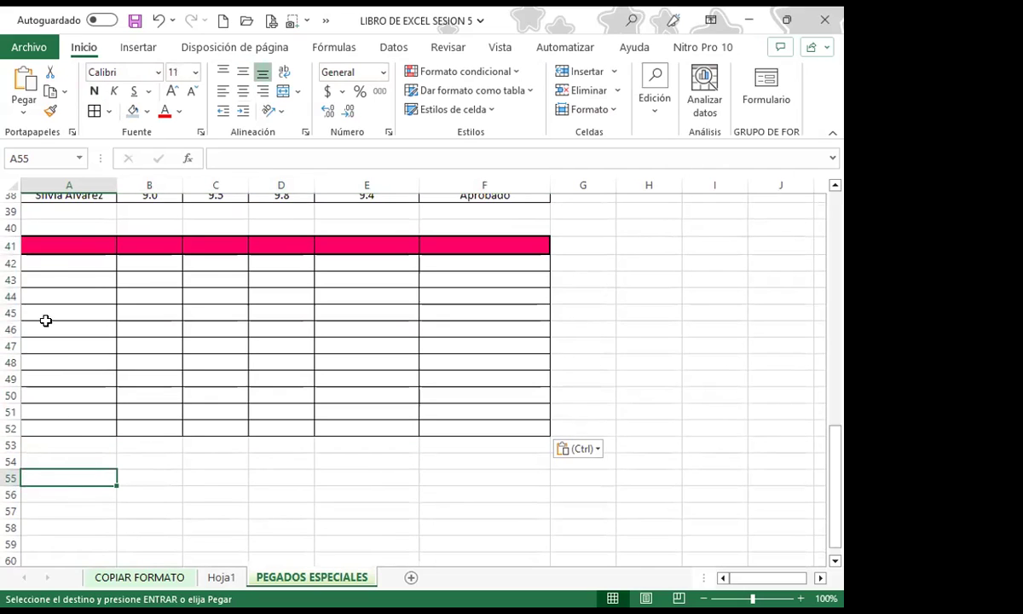
{"action": "left_click", "coordinate": [24, 113]}
{"action": "left_click", "coordinate": [65, 312]}
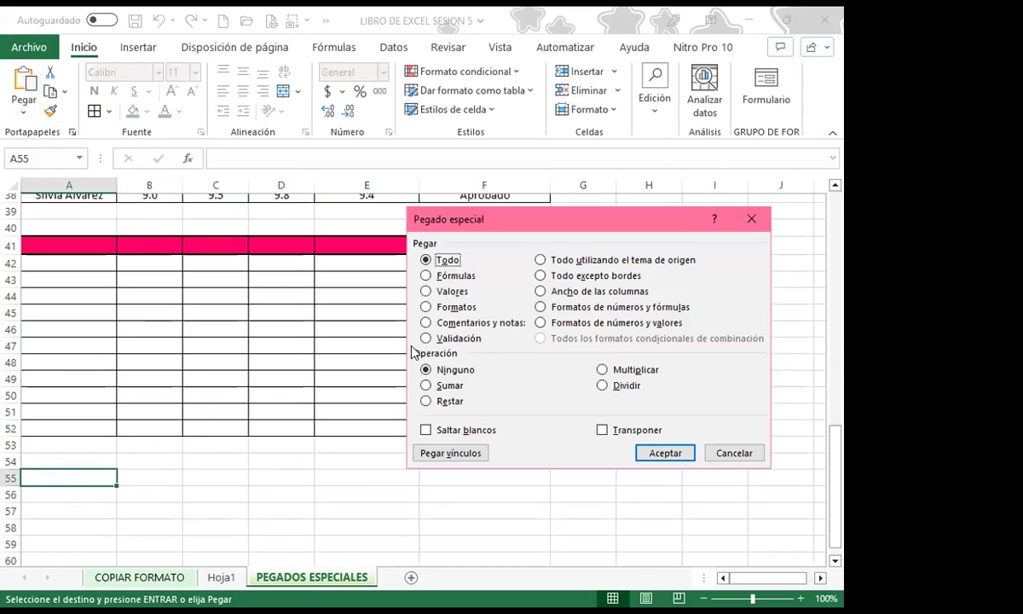
{"action": "left_click", "coordinate": [427, 323]}
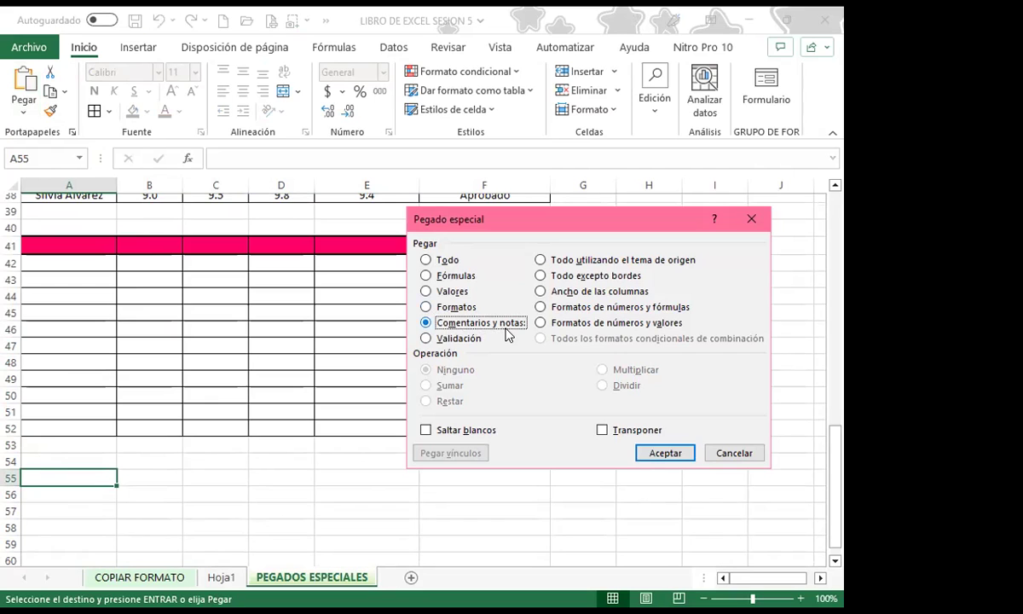
{"action": "left_click", "coordinate": [737, 456]}
{"action": "left_click", "coordinate": [394, 51]}
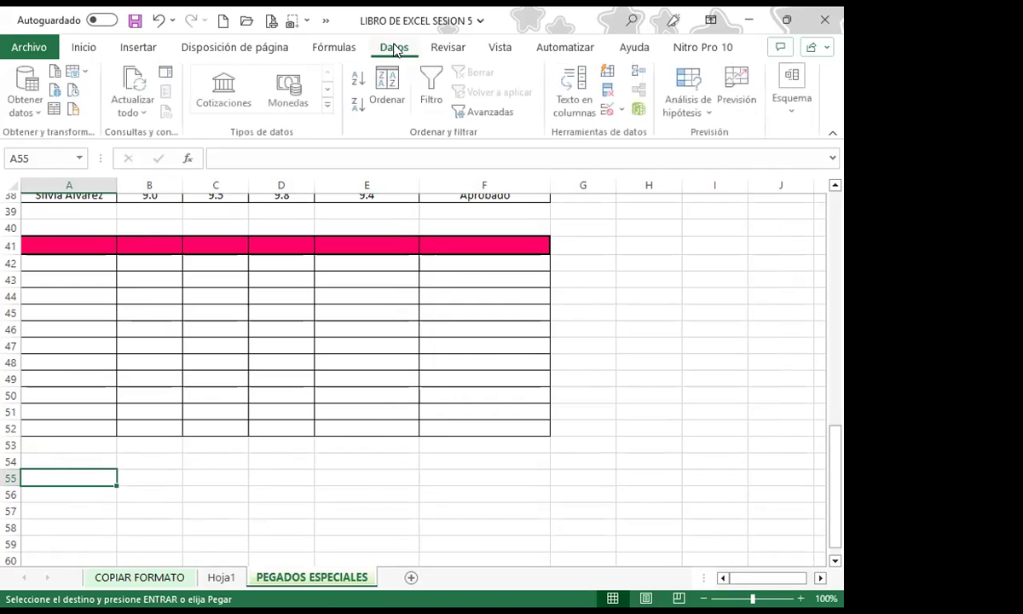
Step: Show the Revisar tab and open, then close, the Notas dropdown
{"action": "left_click", "coordinate": [446, 50]}
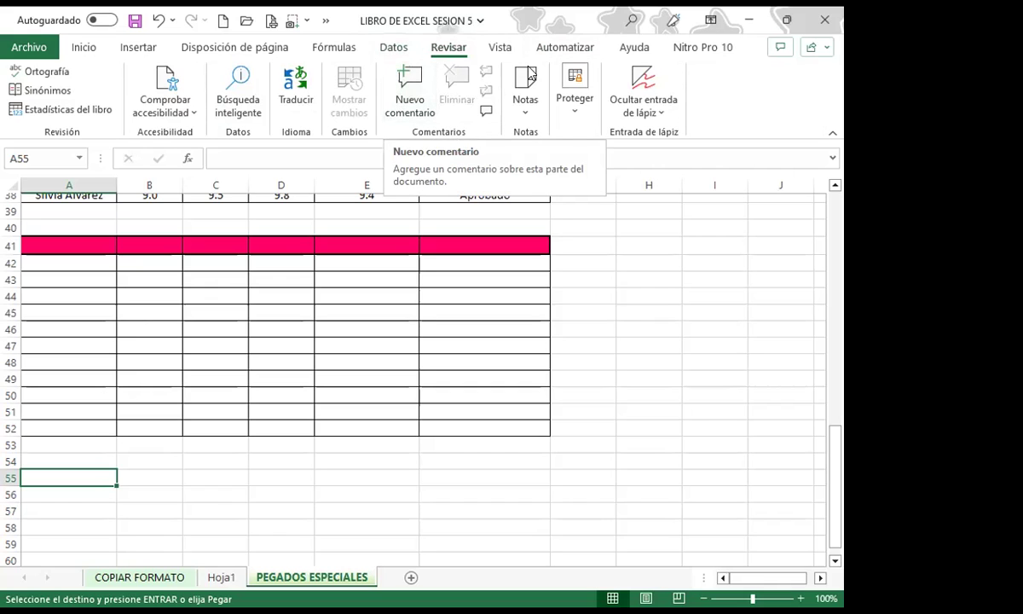
{"action": "left_click", "coordinate": [526, 103]}
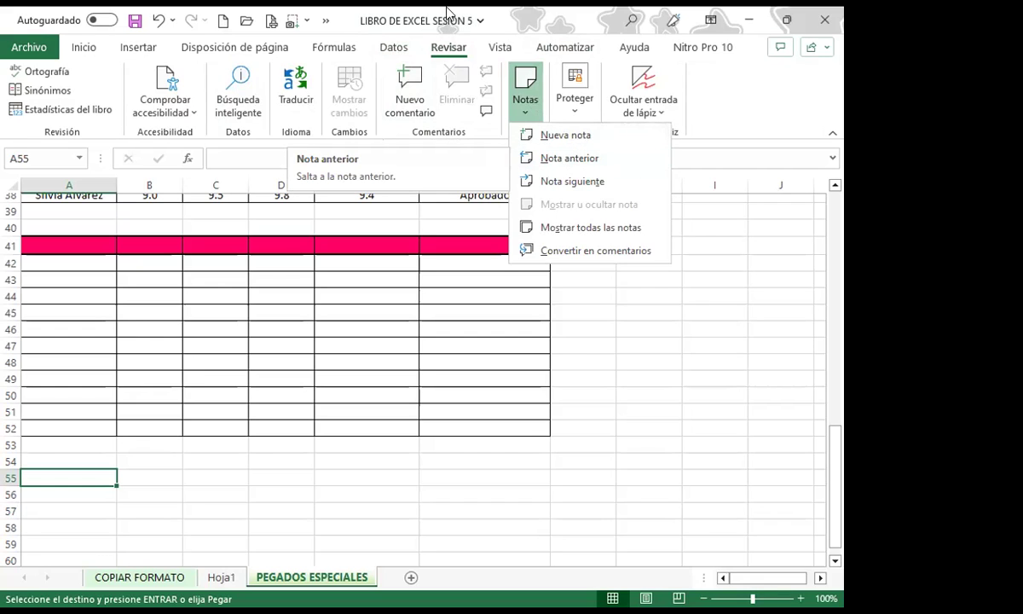
{"action": "left_click", "coordinate": [413, 139]}
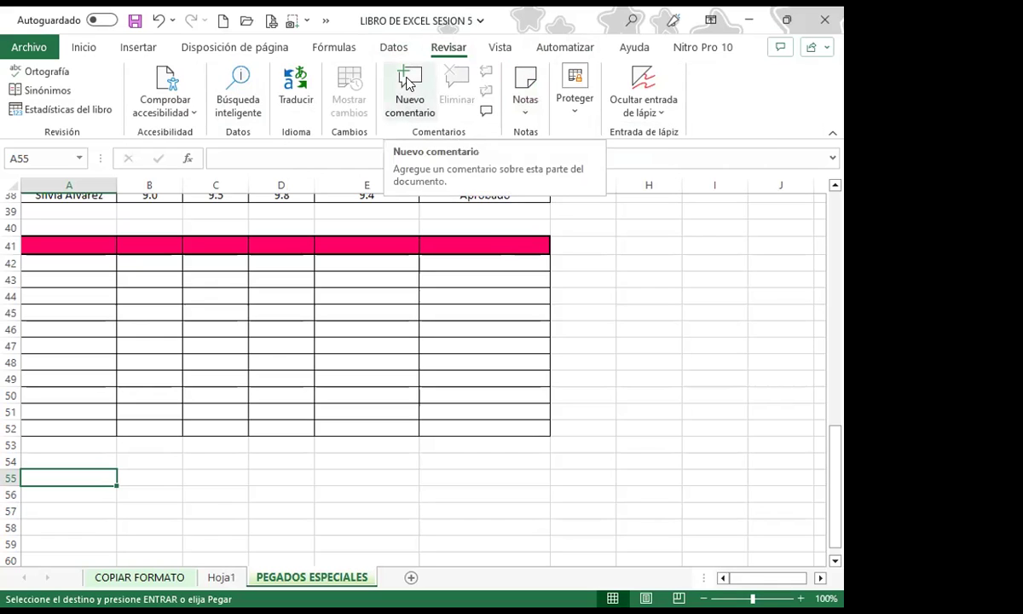
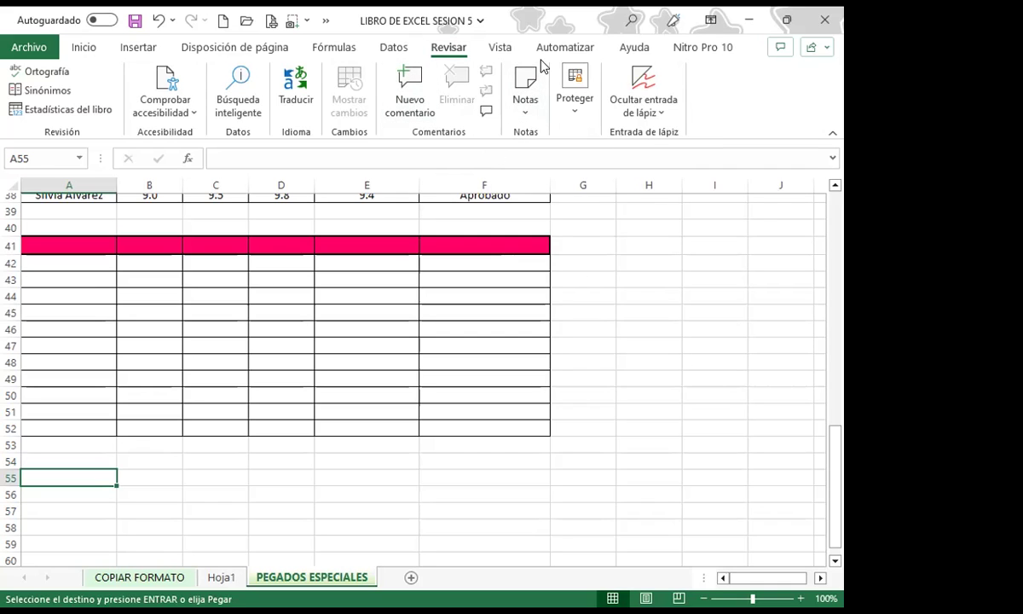
Step: Look through the note actions for the grade table's cells
{"action": "left_click", "coordinate": [527, 106]}
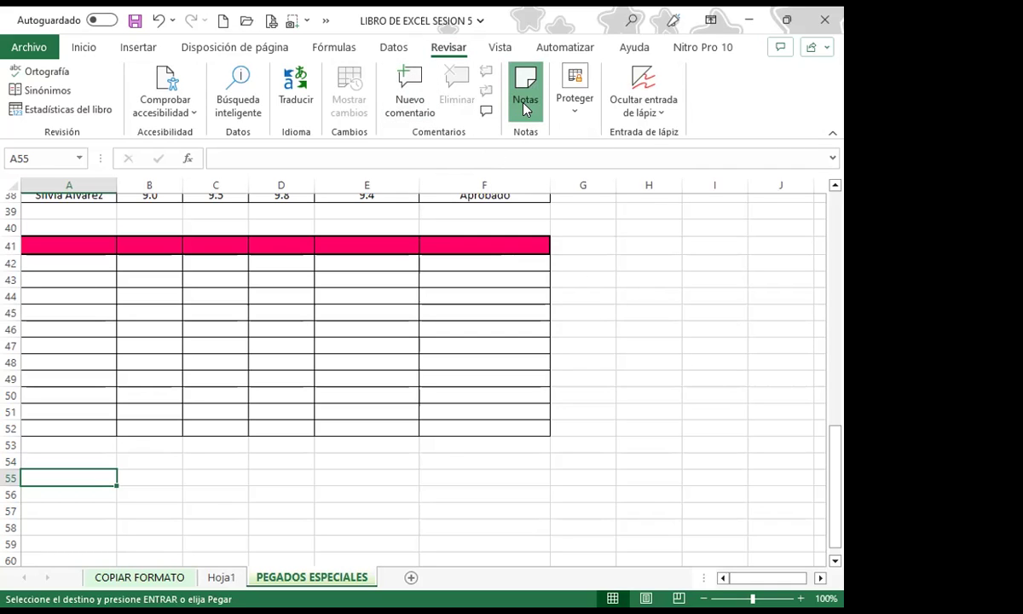
{"action": "left_click", "coordinate": [526, 106]}
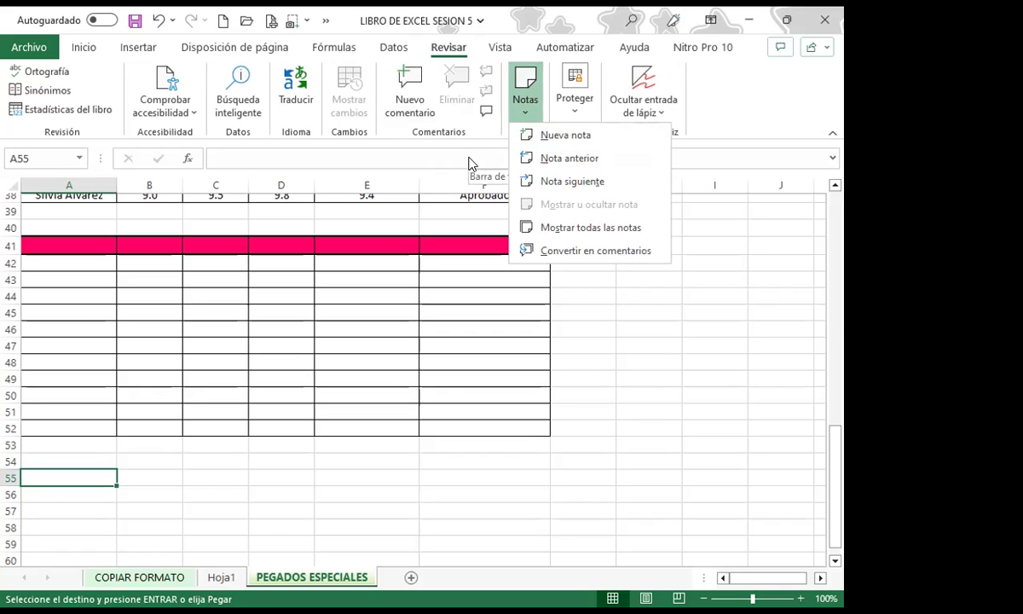
{"action": "scroll", "coordinate": [320, 347], "scroll_direction": "up", "scroll_amount": 9}
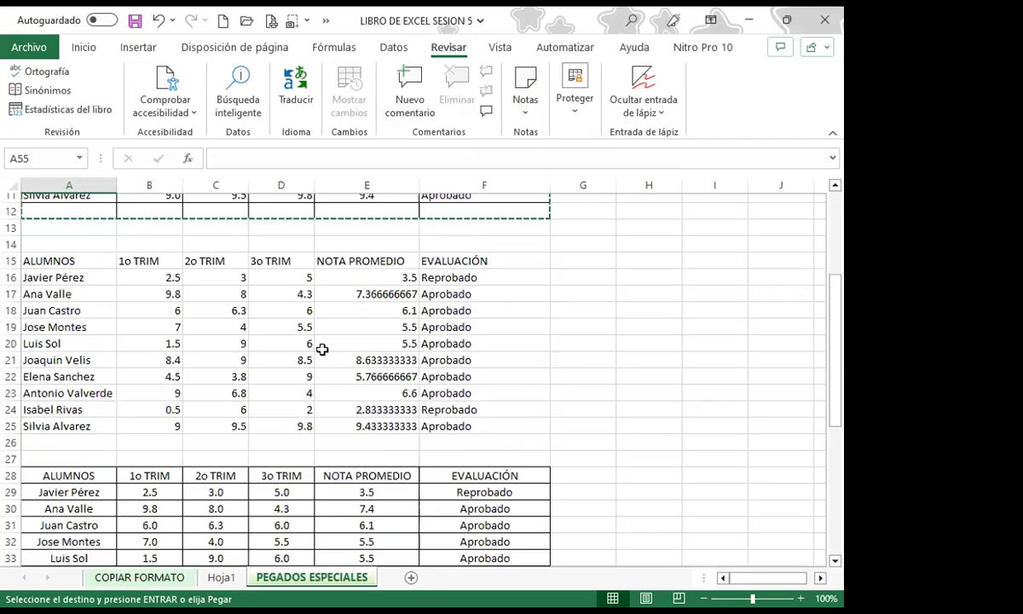
{"action": "scroll", "coordinate": [319, 347], "scroll_direction": "up", "scroll_amount": 4}
{"action": "mouse_move", "coordinate": [305, 290]}
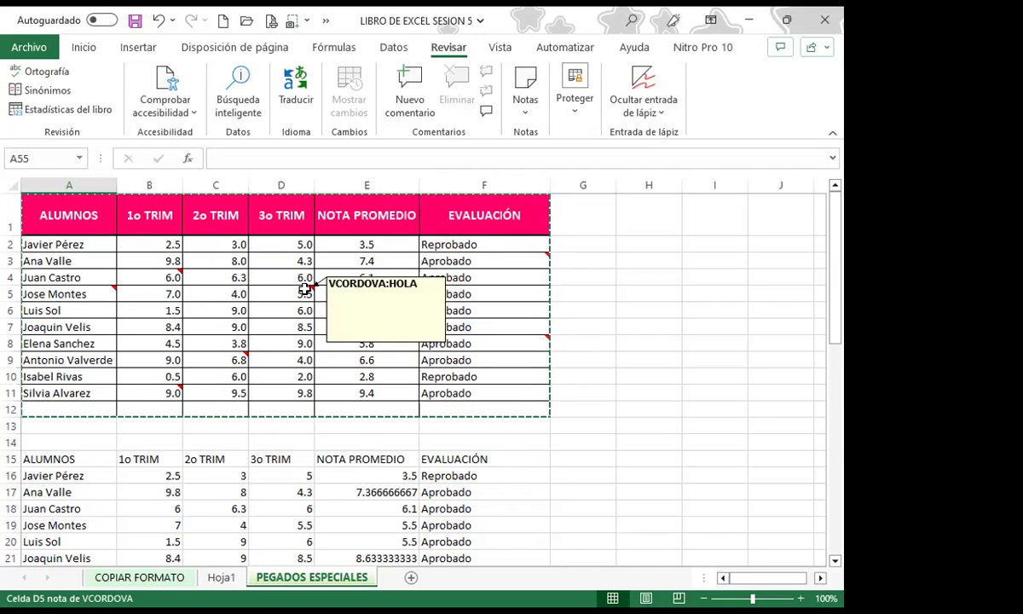
{"action": "scroll", "coordinate": [148, 423], "scroll_direction": "down", "scroll_amount": 2}
{"action": "scroll", "coordinate": [91, 505], "scroll_direction": "down", "scroll_amount": 6}
{"action": "scroll", "coordinate": [61, 434], "scroll_direction": "down", "scroll_amount": 5}
{"action": "scroll", "coordinate": [119, 177], "scroll_direction": "down", "scroll_amount": 3}
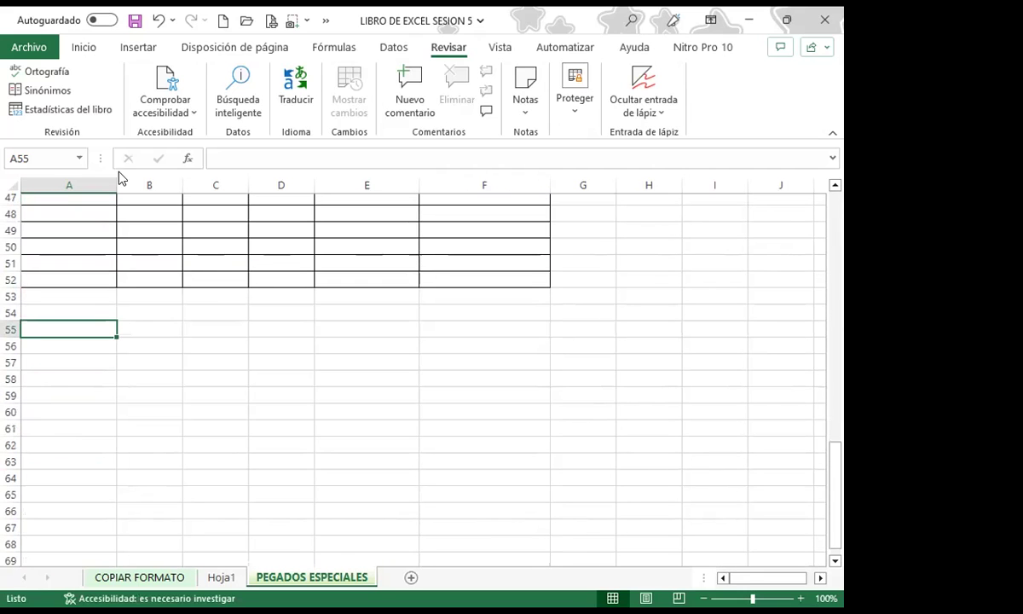
Step: Paste only Comentarios y notas into A55 with Pegado especial
{"action": "left_click", "coordinate": [82, 47]}
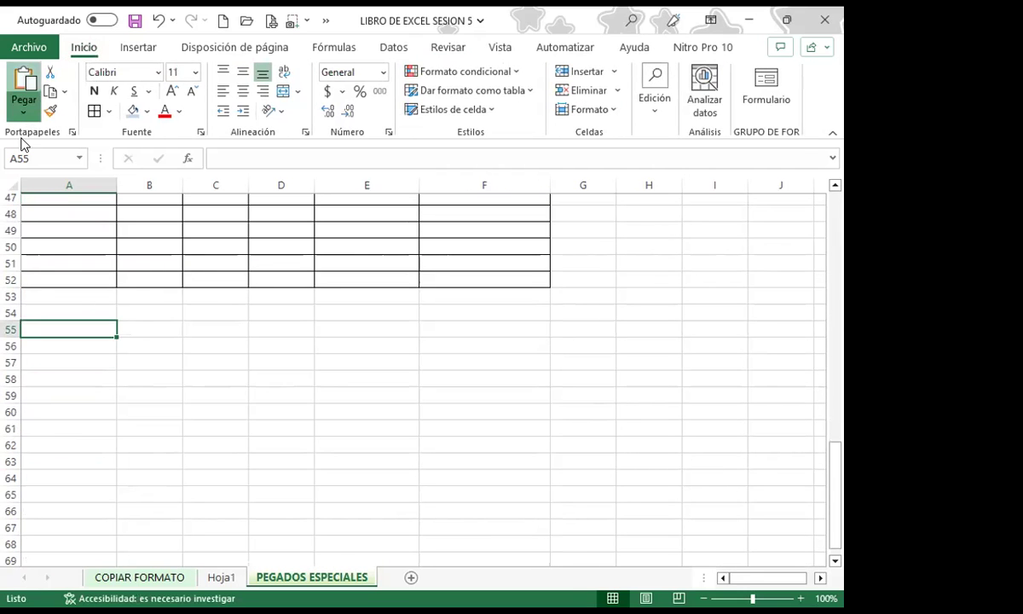
{"action": "left_click", "coordinate": [23, 111]}
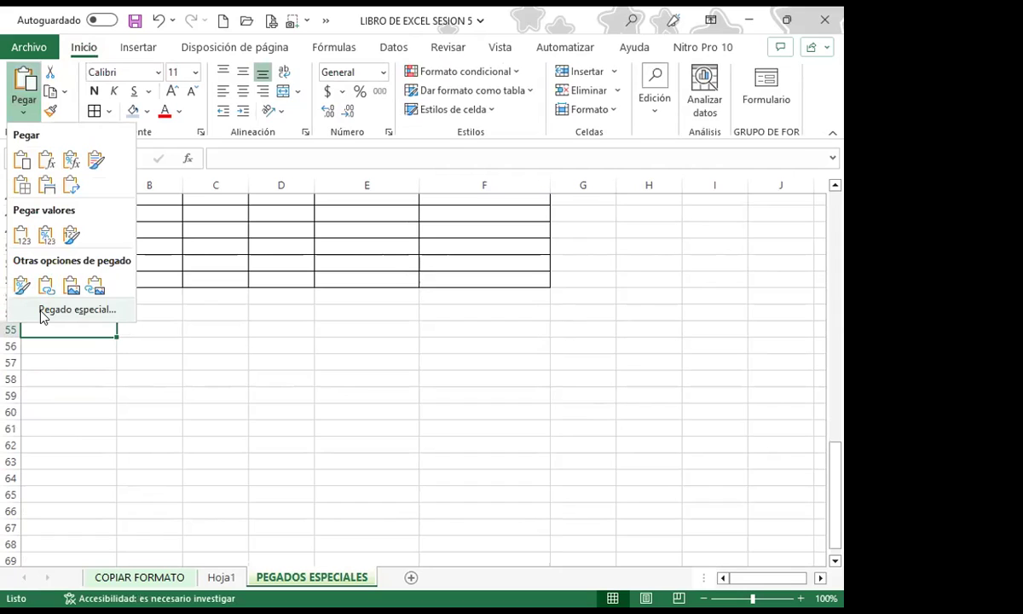
{"action": "left_click", "coordinate": [42, 312]}
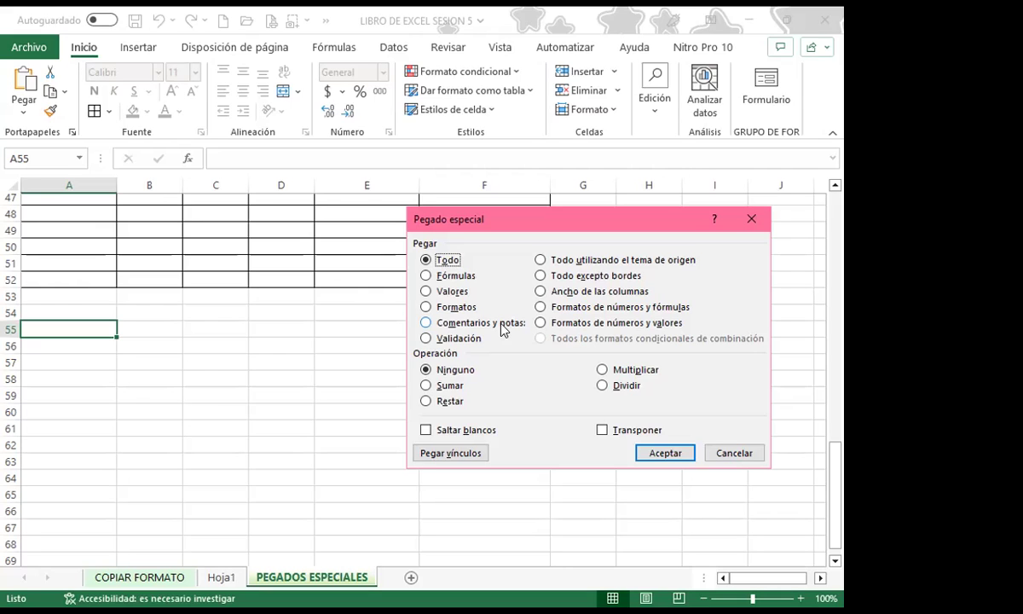
{"action": "left_click", "coordinate": [426, 322]}
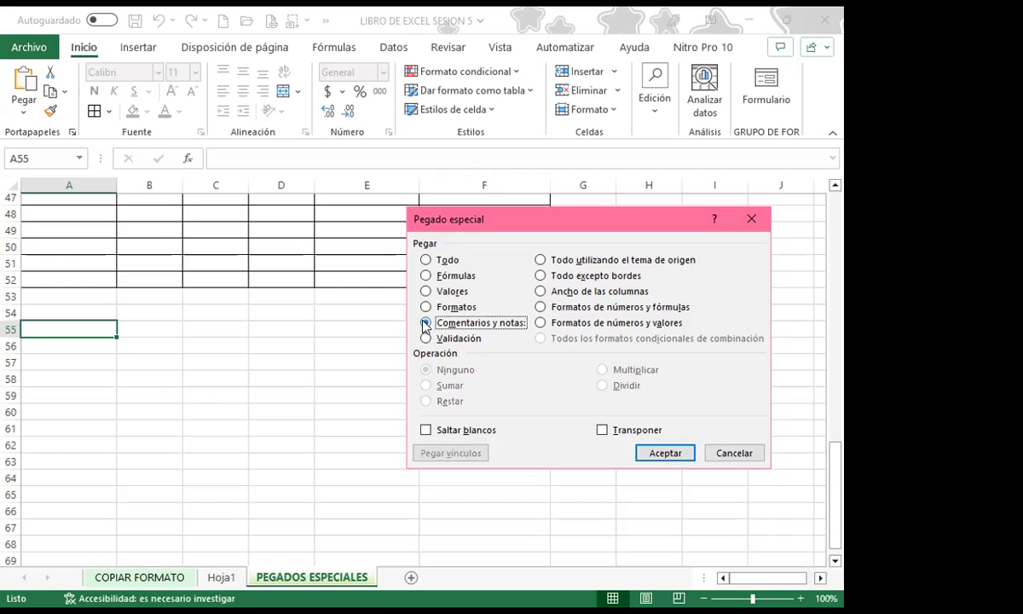
{"action": "left_click", "coordinate": [666, 453]}
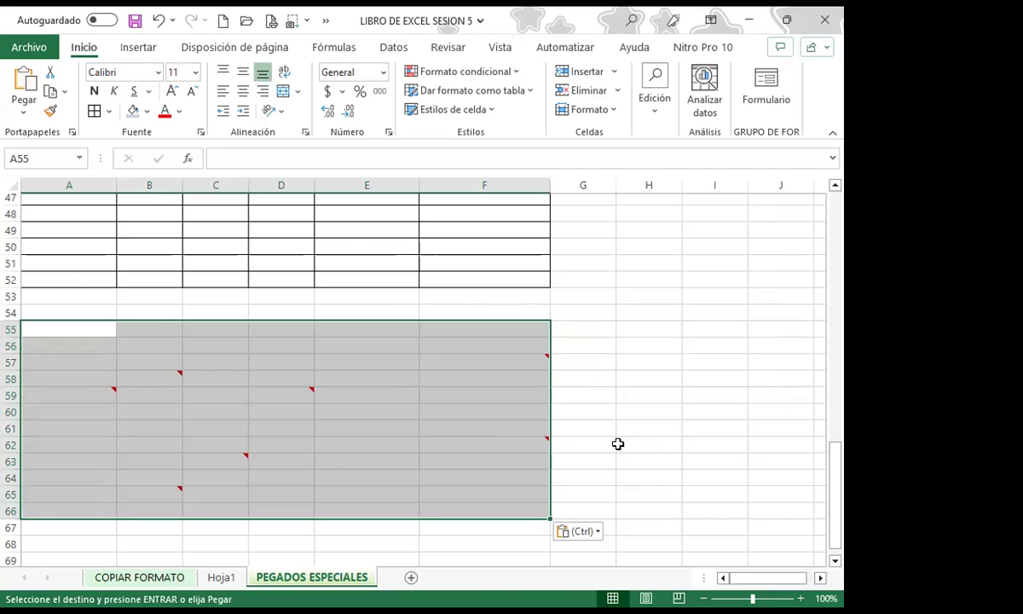
{"action": "scroll", "coordinate": [269, 315], "scroll_direction": "up", "scroll_amount": 3}
{"action": "scroll", "coordinate": [153, 293], "scroll_direction": "up", "scroll_amount": 8}
{"action": "scroll", "coordinate": [149, 234], "scroll_direction": "up", "scroll_amount": 3}
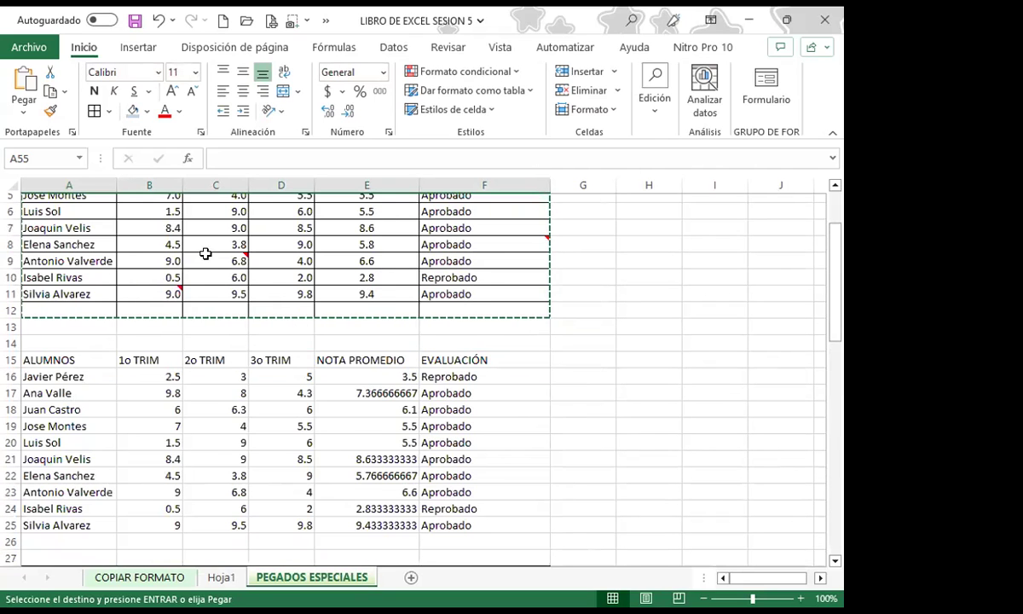
{"action": "scroll", "coordinate": [203, 247], "scroll_direction": "up", "scroll_amount": 2}
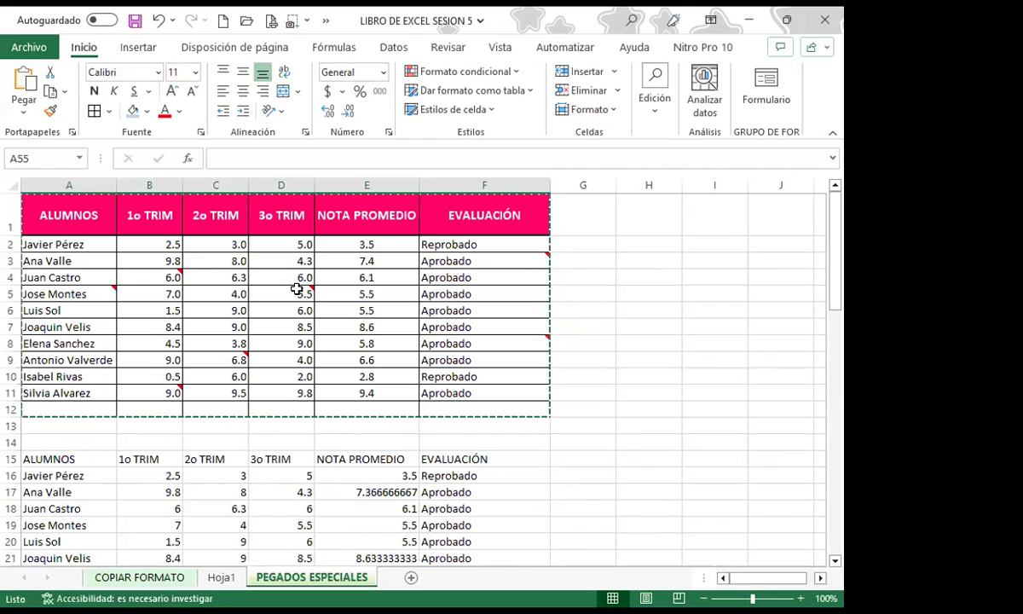
{"action": "scroll", "coordinate": [628, 411], "scroll_direction": "down", "scroll_amount": 4}
{"action": "scroll", "coordinate": [629, 412], "scroll_direction": "down", "scroll_amount": 5}
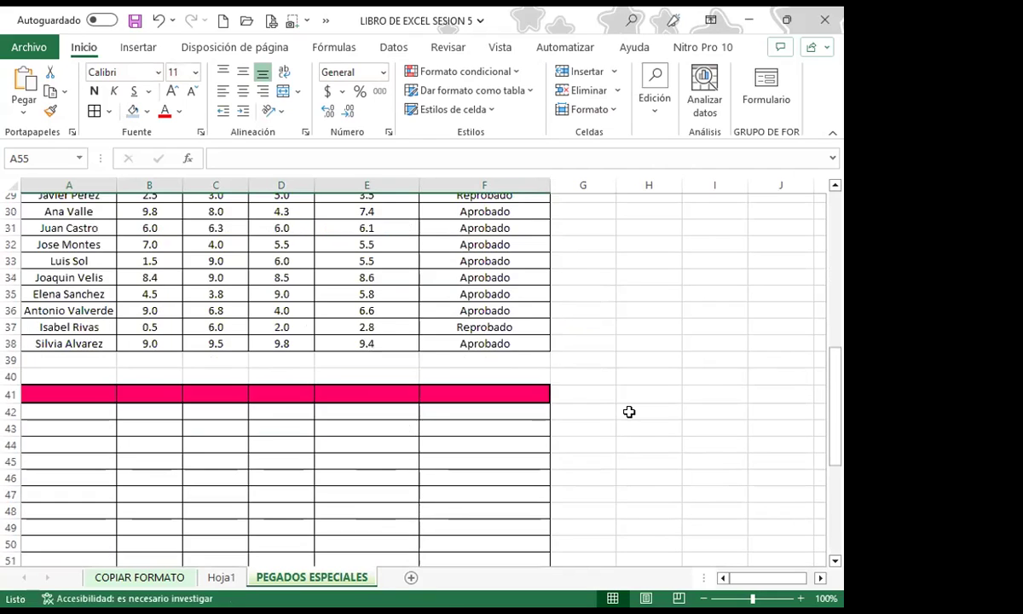
{"action": "scroll", "coordinate": [628, 412], "scroll_direction": "down", "scroll_amount": 4}
{"action": "scroll", "coordinate": [597, 393], "scroll_direction": "down", "scroll_amount": 3}
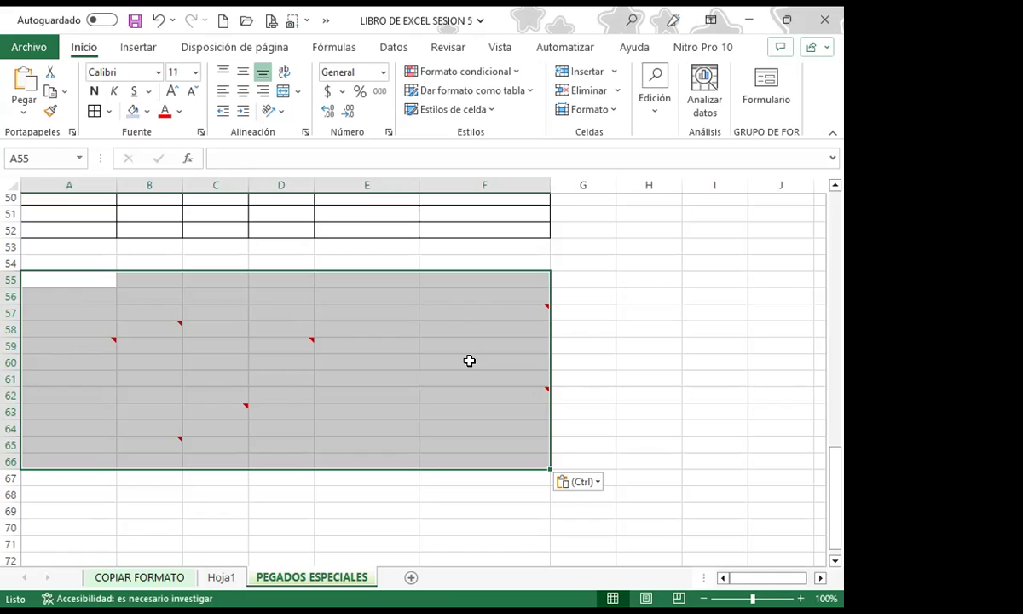
{"action": "mouse_move", "coordinate": [525, 309]}
{"action": "mouse_move", "coordinate": [154, 330]}
{"action": "mouse_move", "coordinate": [236, 412]}
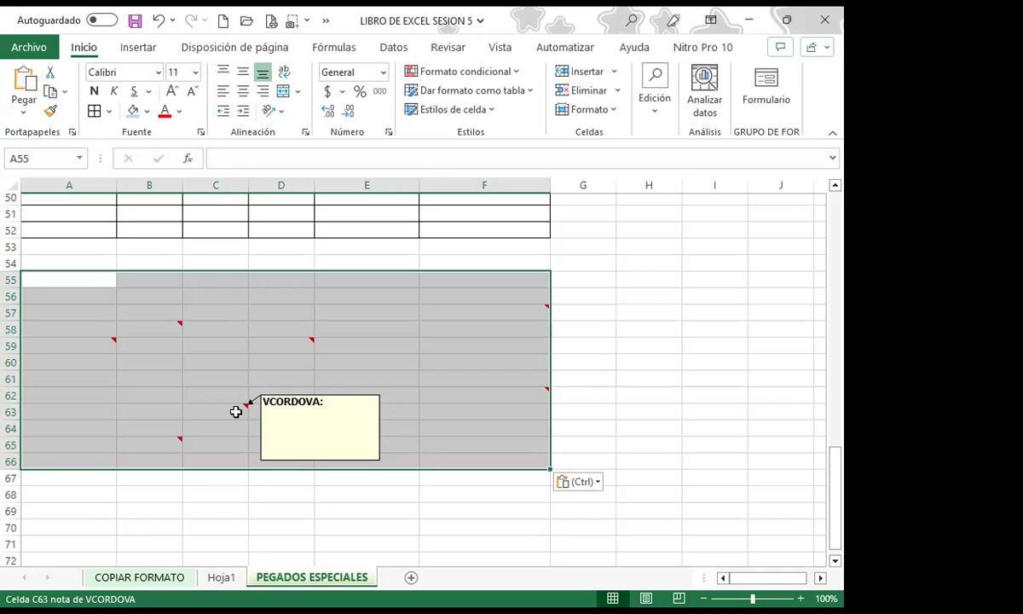
{"action": "scroll", "coordinate": [231, 341], "scroll_direction": "up", "scroll_amount": 1}
{"action": "scroll", "coordinate": [214, 264], "scroll_direction": "up", "scroll_amount": 10}
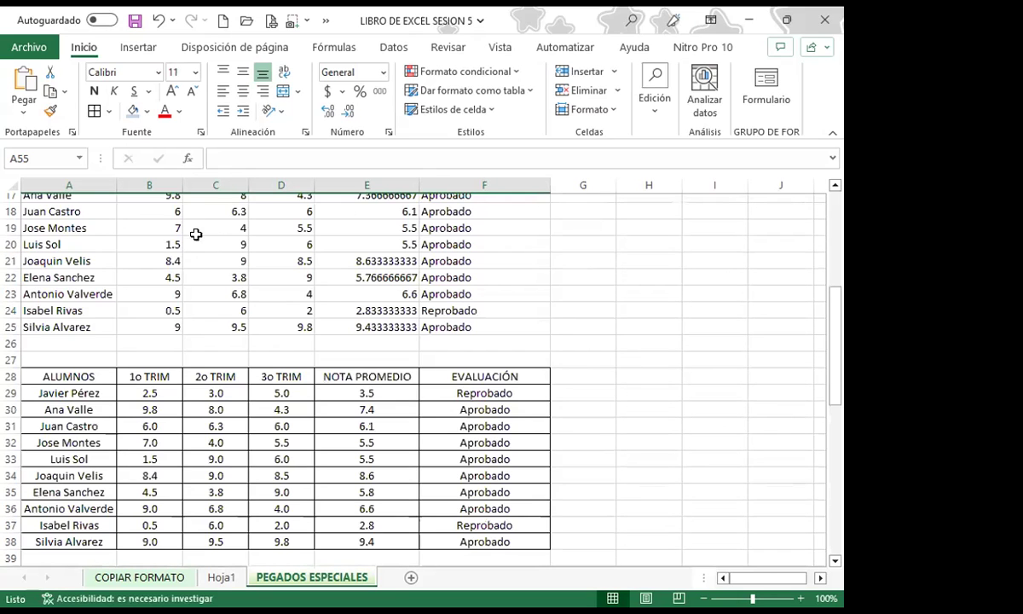
{"action": "scroll", "coordinate": [281, 256], "scroll_direction": "up", "scroll_amount": 5}
{"action": "scroll", "coordinate": [224, 196], "scroll_direction": "up", "scroll_amount": 1}
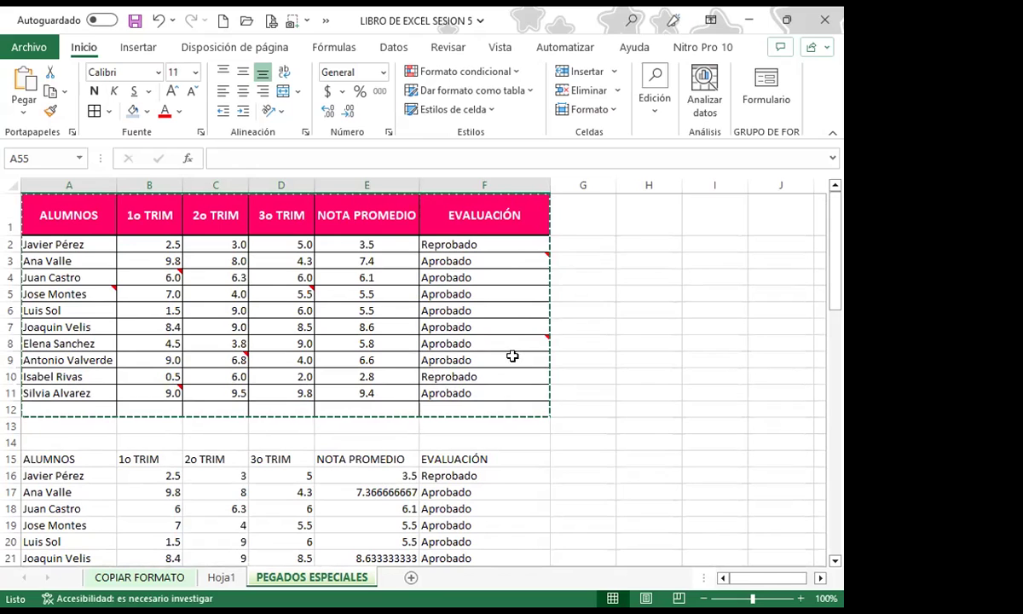
{"action": "scroll", "coordinate": [512, 420], "scroll_direction": "down", "scroll_amount": 2}
{"action": "scroll", "coordinate": [231, 485], "scroll_direction": "down", "scroll_amount": 8}
{"action": "scroll", "coordinate": [182, 481], "scroll_direction": "down", "scroll_amount": 8}
{"action": "scroll", "coordinate": [182, 481], "scroll_direction": "down", "scroll_amount": 2}
{"action": "key", "text": "ctrl+v"}
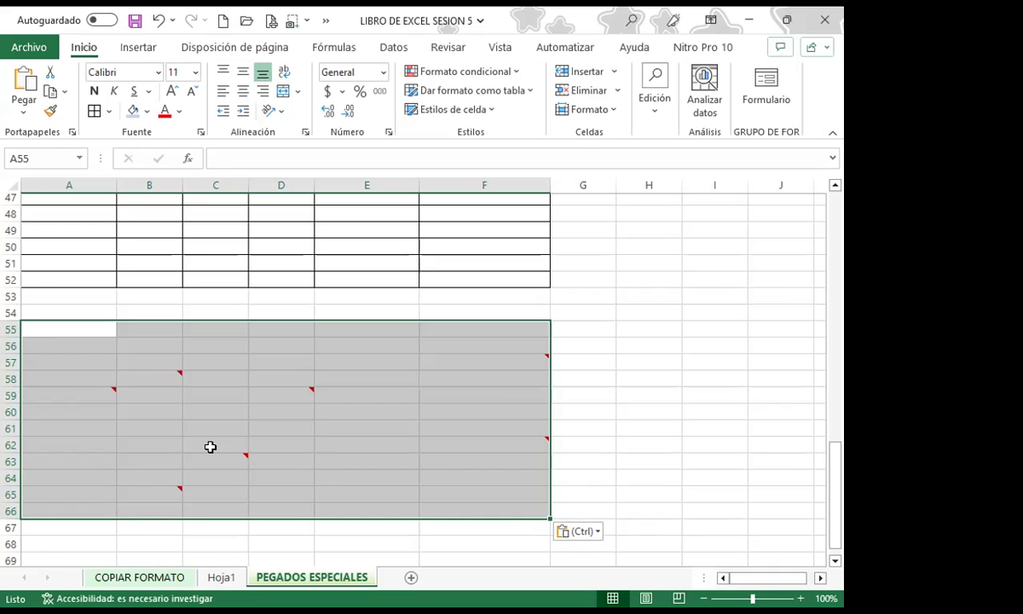
{"action": "mouse_move", "coordinate": [76, 388]}
{"action": "mouse_move", "coordinate": [303, 390]}
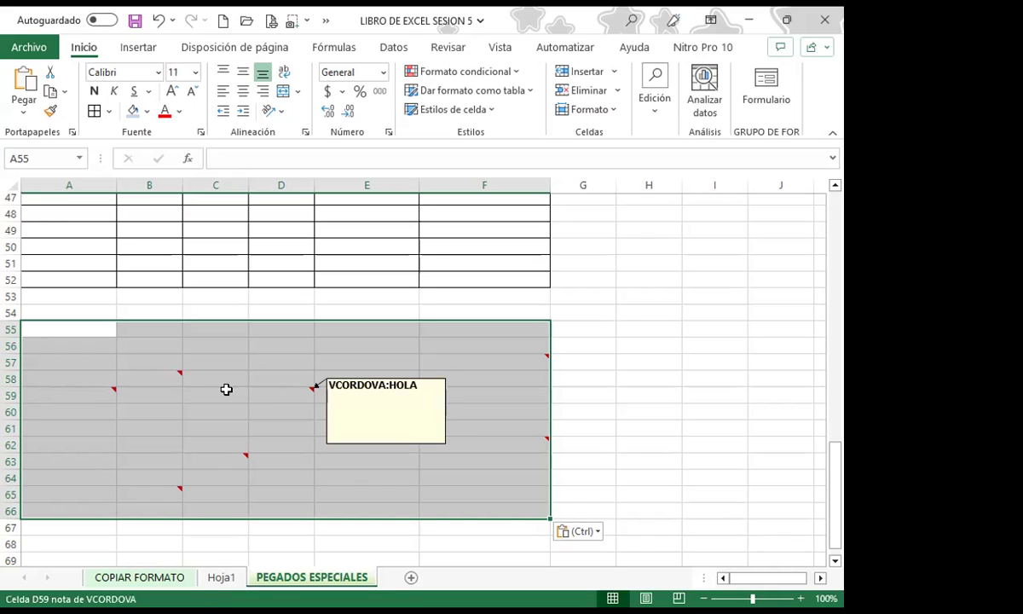
{"action": "mouse_move", "coordinate": [223, 459]}
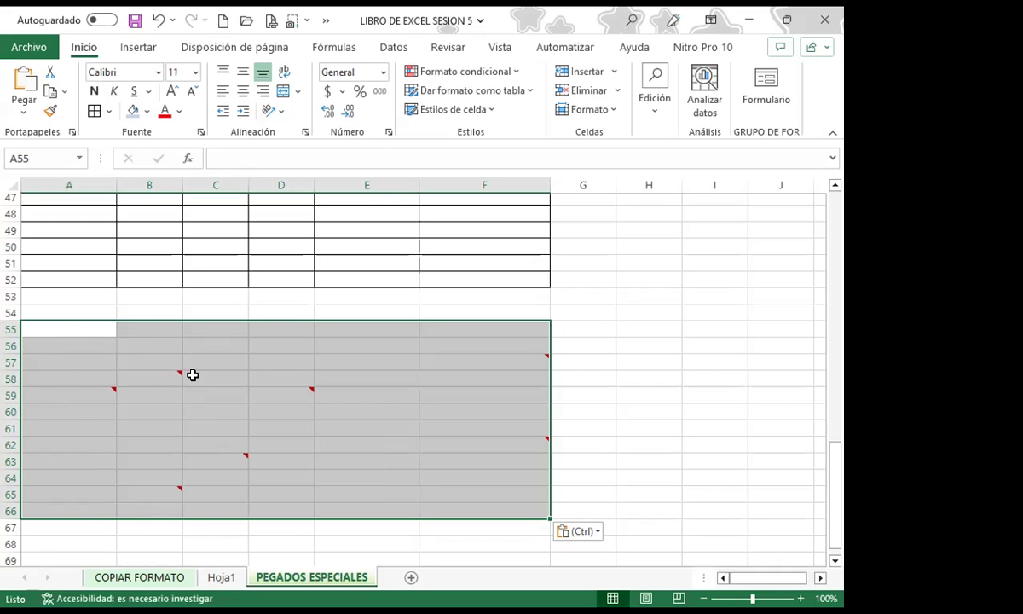
{"action": "scroll", "coordinate": [162, 445], "scroll_direction": "down", "scroll_amount": 1}
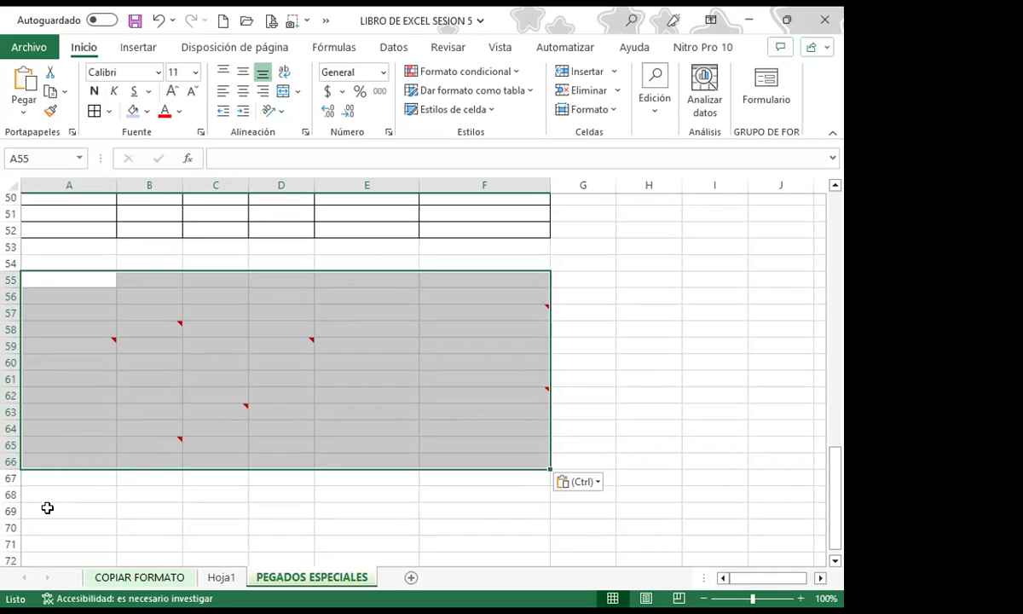
Step: Paste only the Validación rules into cell A69 with Pegado especial
{"action": "left_click", "coordinate": [47, 509]}
{"action": "scroll", "coordinate": [50, 388], "scroll_direction": "up", "scroll_amount": 5}
{"action": "scroll", "coordinate": [57, 361], "scroll_direction": "up", "scroll_amount": 12}
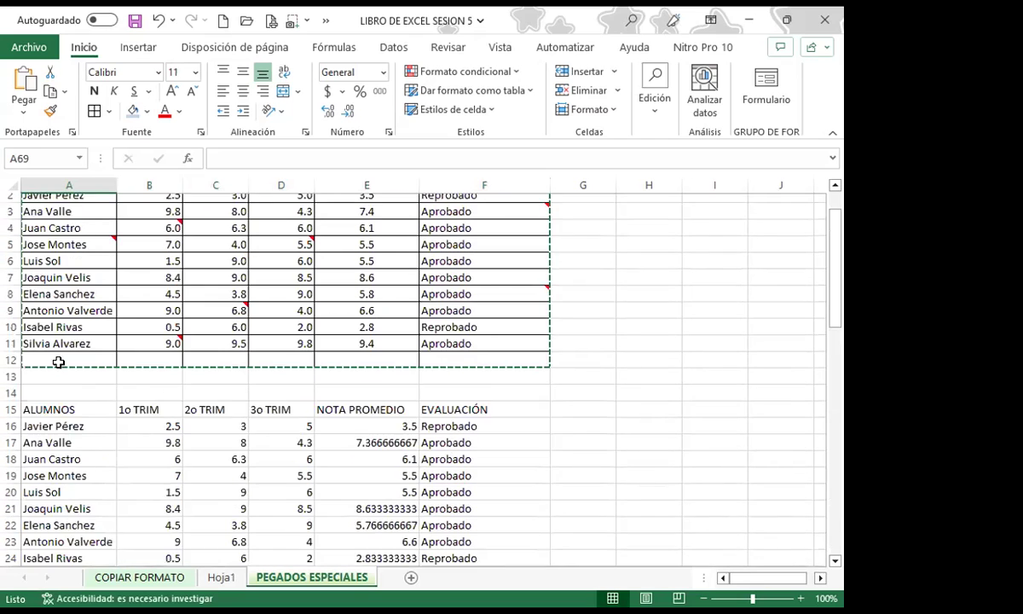
{"action": "scroll", "coordinate": [61, 358], "scroll_direction": "up", "scroll_amount": 1}
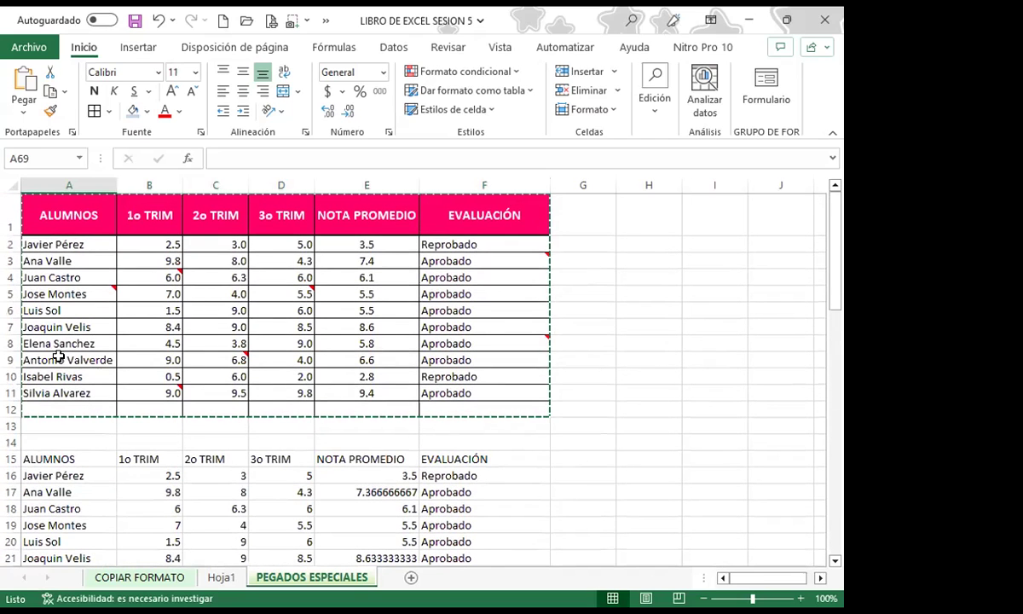
{"action": "left_click", "coordinate": [24, 106]}
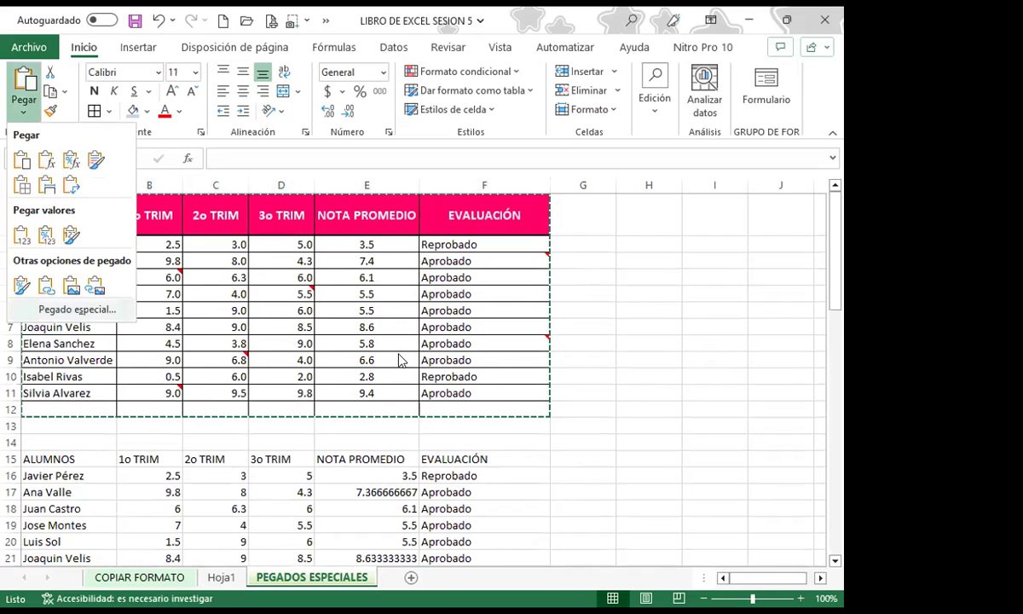
{"action": "left_click", "coordinate": [426, 339]}
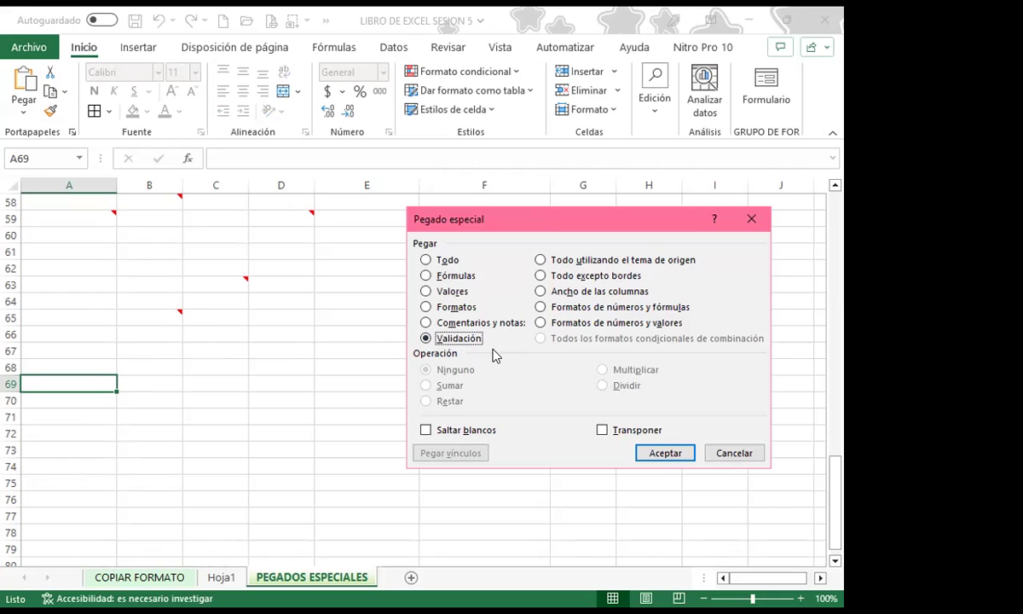
{"action": "left_click", "coordinate": [666, 454]}
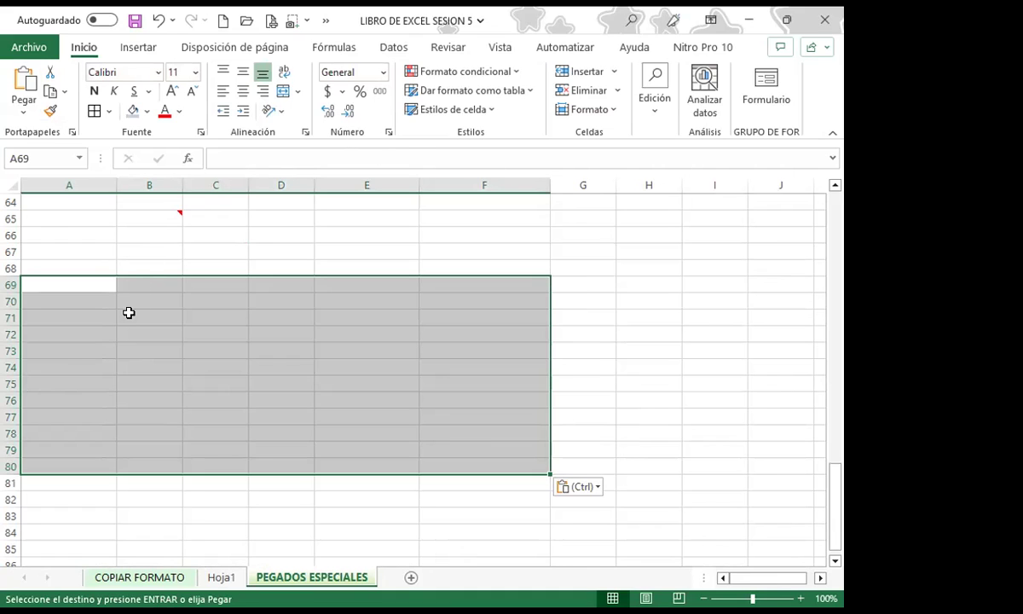
Step: Check cell A80 for the pasted validation dropdown
{"action": "left_click", "coordinate": [93, 465]}
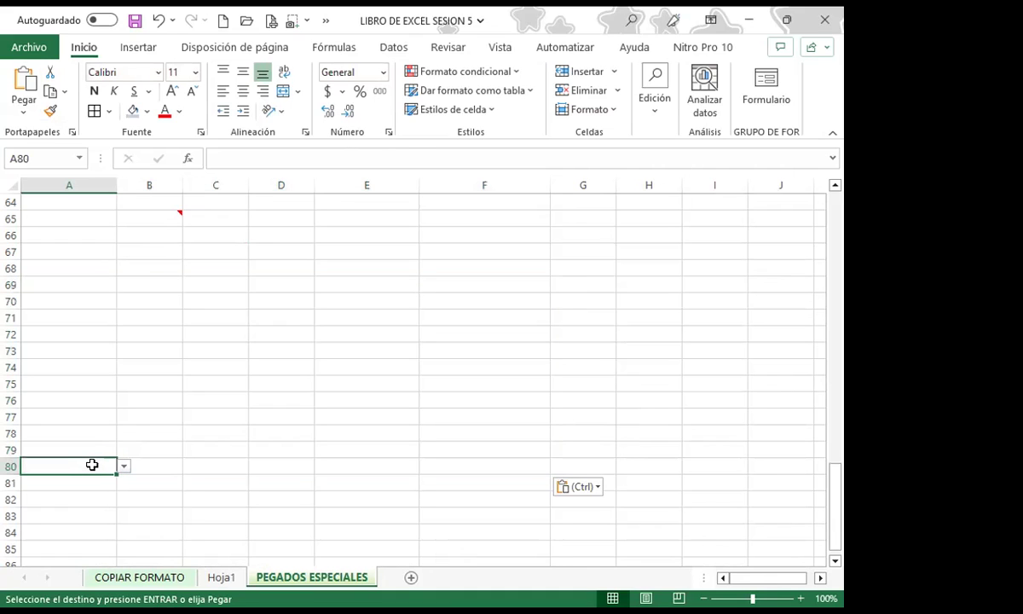
{"action": "scroll", "coordinate": [96, 450], "scroll_direction": "up", "scroll_amount": 4}
{"action": "scroll", "coordinate": [105, 373], "scroll_direction": "up", "scroll_amount": 10}
{"action": "scroll", "coordinate": [101, 282], "scroll_direction": "up", "scroll_amount": 5}
{"action": "scroll", "coordinate": [51, 303], "scroll_direction": "up", "scroll_amount": 2}
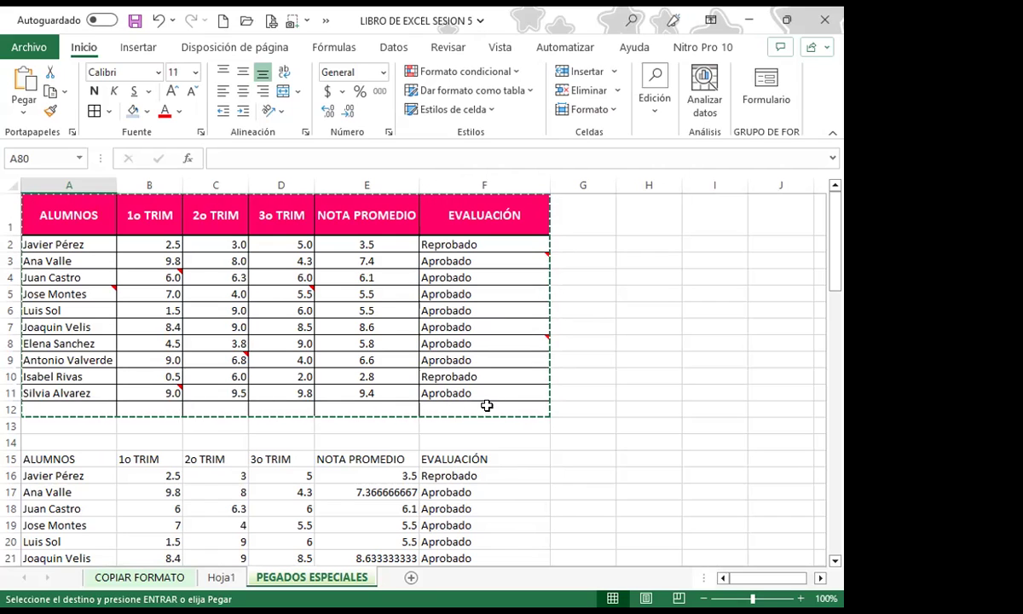
Step: Paste the copied student-name dropdown into cell A80 with Ctrl+V
{"action": "scroll", "coordinate": [563, 439], "scroll_direction": "down", "scroll_amount": 5}
{"action": "scroll", "coordinate": [569, 452], "scroll_direction": "down", "scroll_amount": 5}
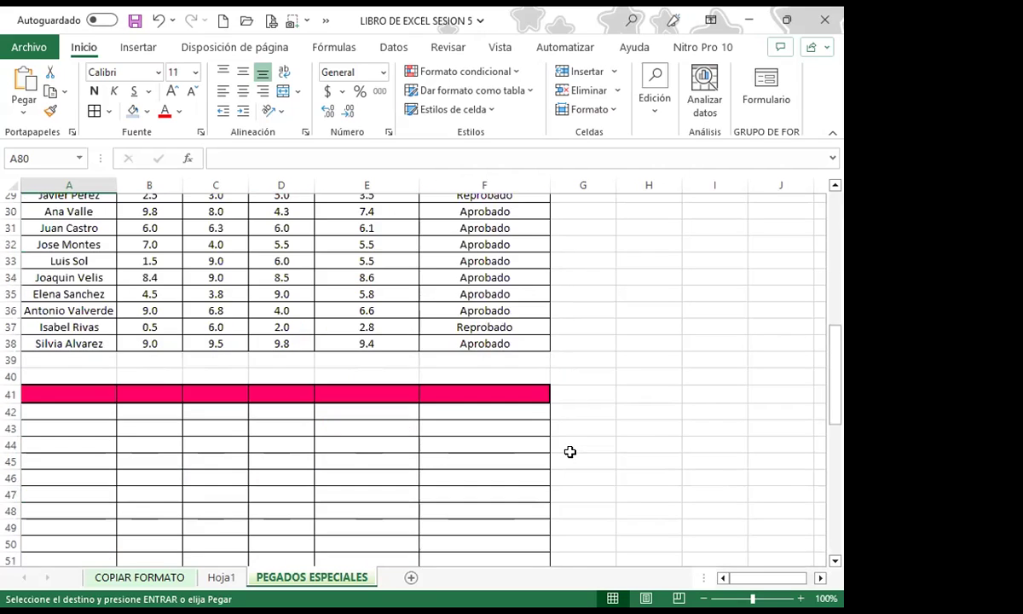
{"action": "scroll", "coordinate": [570, 452], "scroll_direction": "down", "scroll_amount": 9}
{"action": "scroll", "coordinate": [295, 455], "scroll_direction": "down", "scroll_amount": 3}
{"action": "scroll", "coordinate": [67, 354], "scroll_direction": "down", "scroll_amount": 2}
{"action": "key", "text": "ctrl+v"}
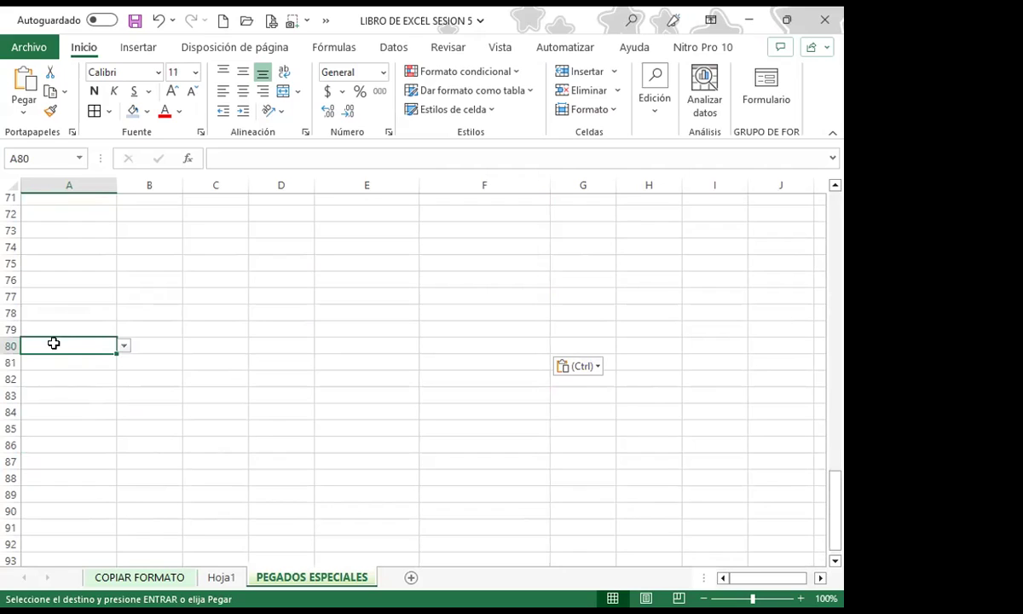
Step: Apply All Borders to A80:F80, then reselect A80
{"action": "left_click_drag", "start_coordinate": [53, 343], "coordinate": [452, 342]}
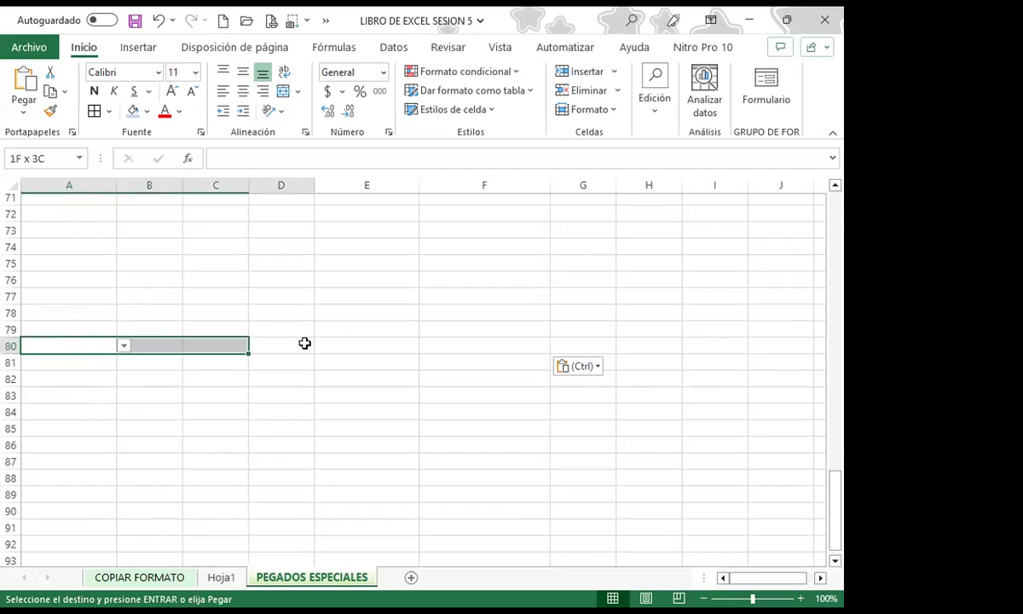
{"action": "left_click", "coordinate": [94, 111]}
{"action": "left_click", "coordinate": [151, 350]}
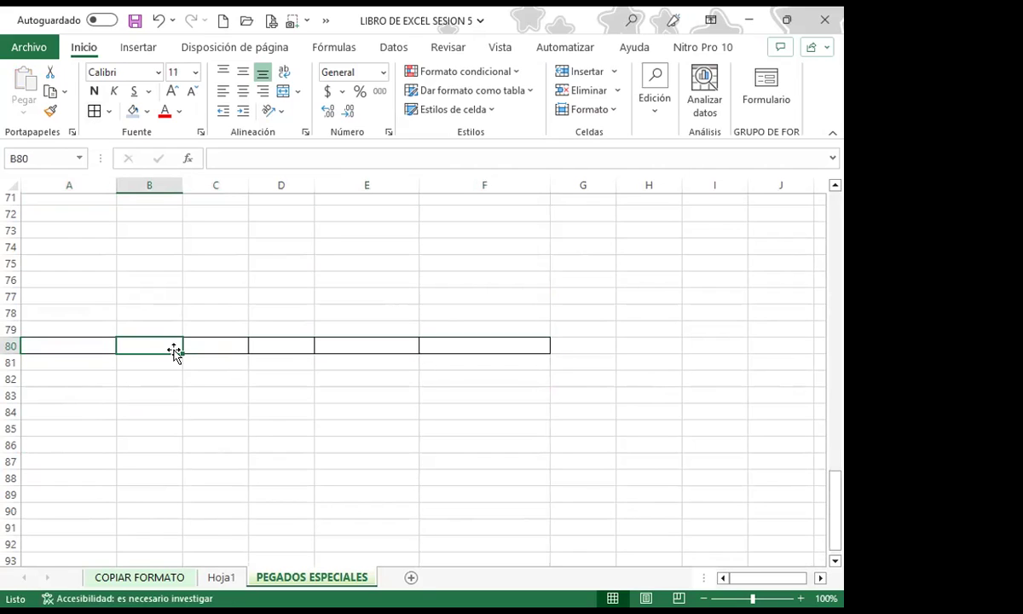
{"action": "left_click", "coordinate": [87, 345]}
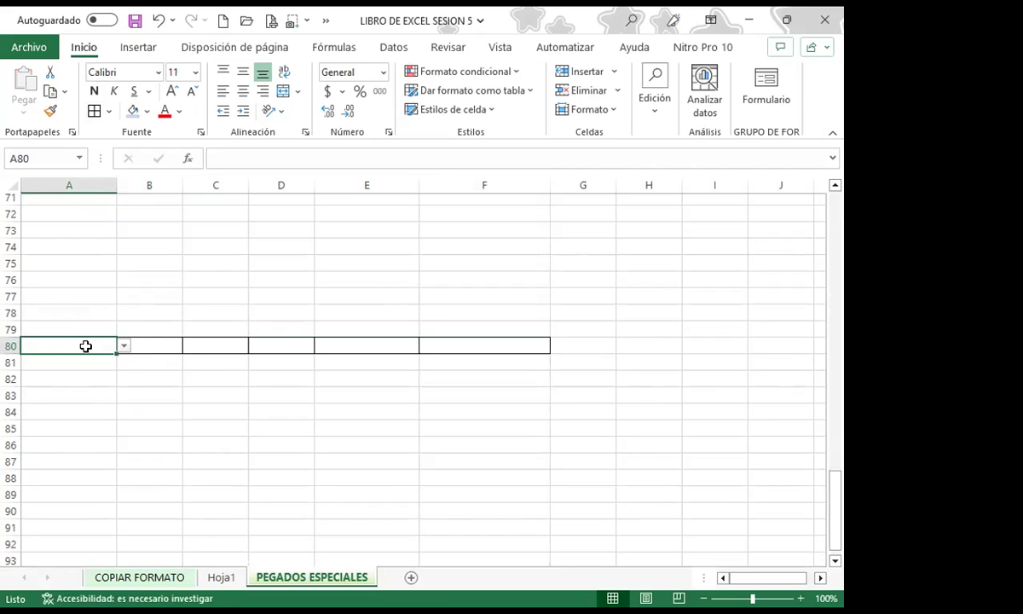
{"action": "scroll", "coordinate": [86, 345], "scroll_direction": "up", "scroll_amount": 3}
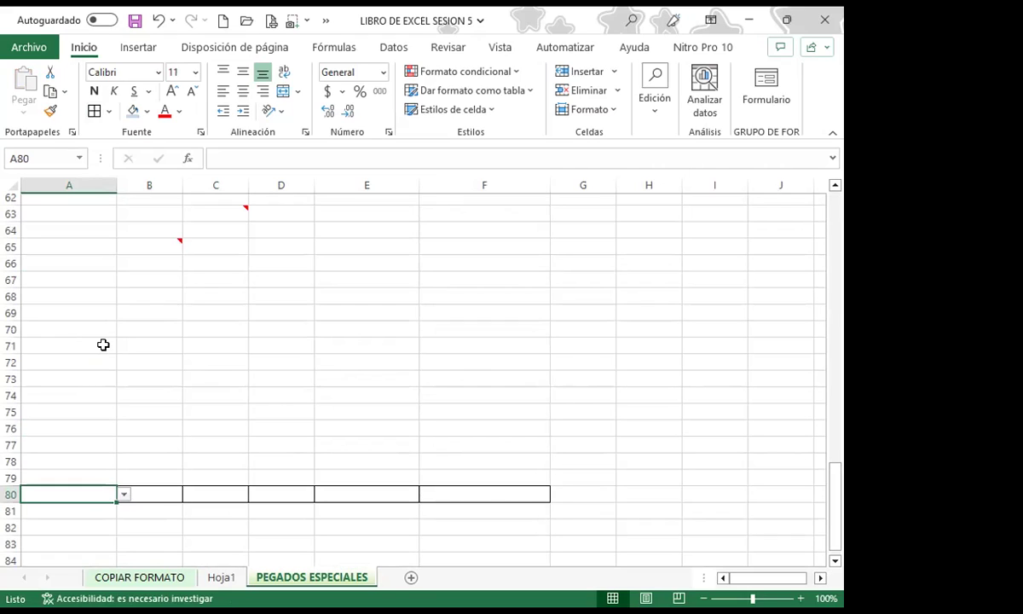
{"action": "scroll", "coordinate": [114, 354], "scroll_direction": "up", "scroll_amount": 9}
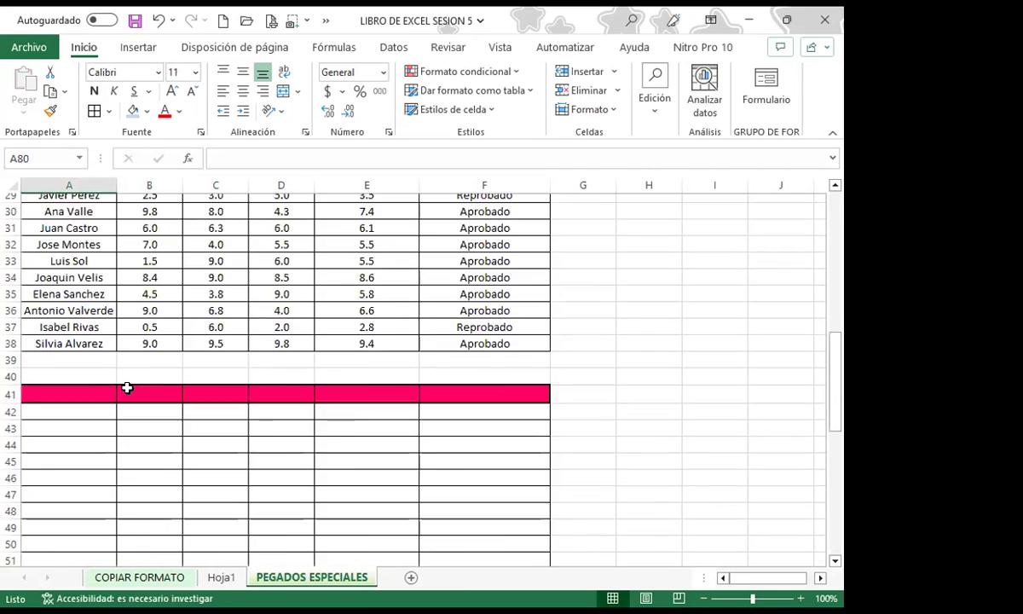
{"action": "scroll", "coordinate": [125, 388], "scroll_direction": "up", "scroll_amount": 9}
{"action": "scroll", "coordinate": [115, 389], "scroll_direction": "up", "scroll_amount": 3}
Step: Copy the formatted grade table A1:F12 and select A80 as the destination
{"action": "mouse_move", "coordinate": [70, 211]}
{"action": "left_mouse_down"}
{"action": "mouse_move", "coordinate": [498, 388]}
{"action": "mouse_move", "coordinate": [495, 406]}
{"action": "left_mouse_up"}
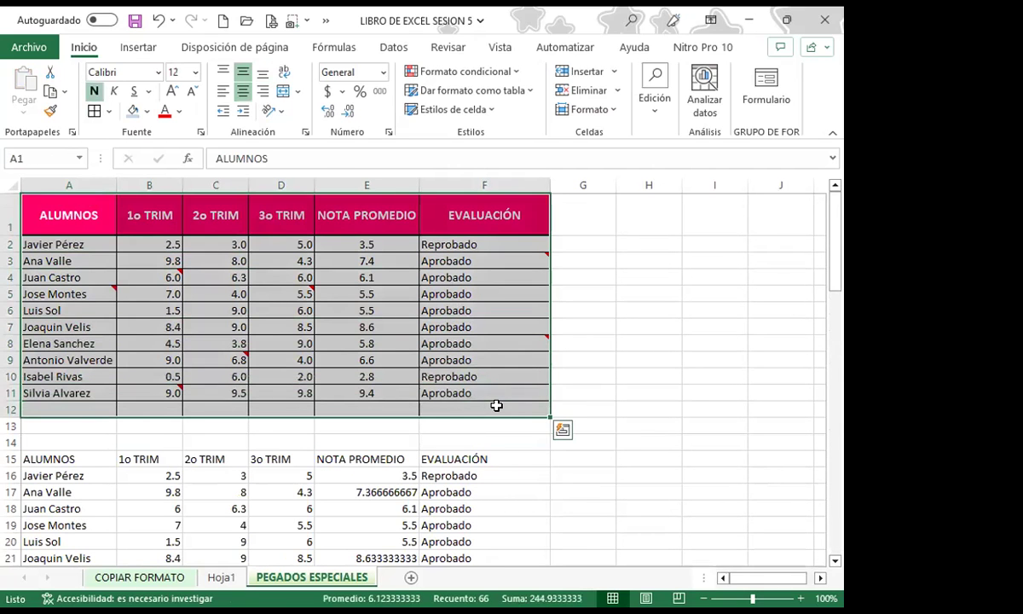
{"action": "left_click", "coordinate": [50, 91]}
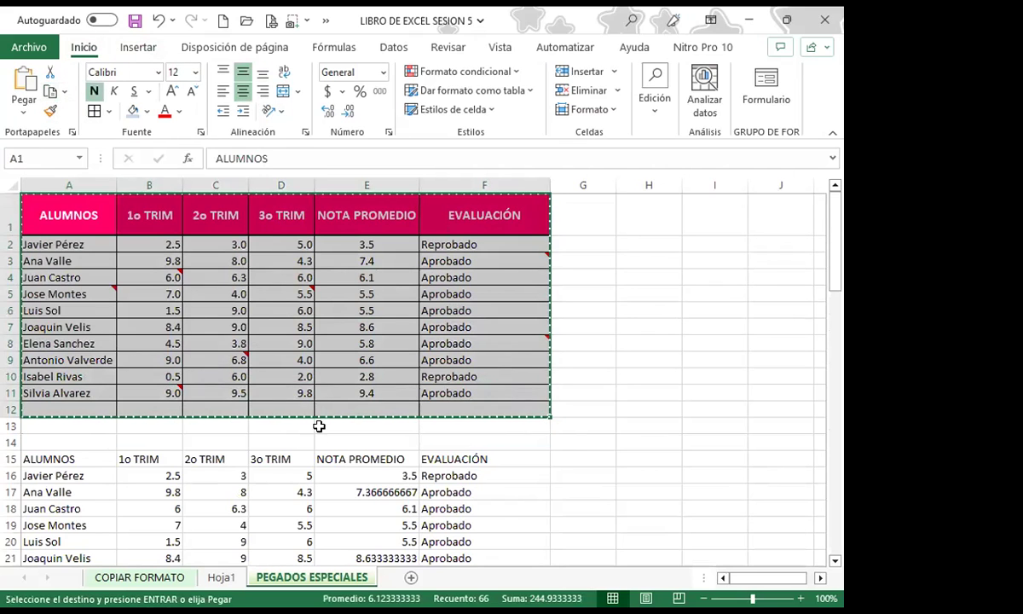
{"action": "scroll", "coordinate": [326, 439], "scroll_direction": "down", "scroll_amount": 10}
{"action": "scroll", "coordinate": [327, 436], "scroll_direction": "down", "scroll_amount": 5}
{"action": "scroll", "coordinate": [256, 430], "scroll_direction": "down", "scroll_amount": 3}
{"action": "scroll", "coordinate": [162, 425], "scroll_direction": "down", "scroll_amount": 4}
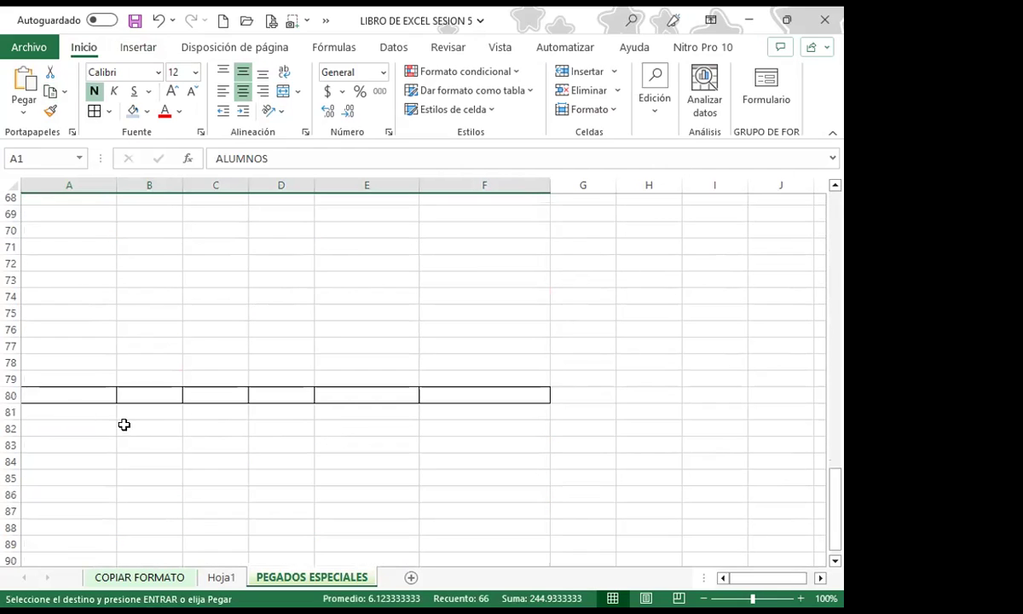
{"action": "left_click", "coordinate": [71, 395]}
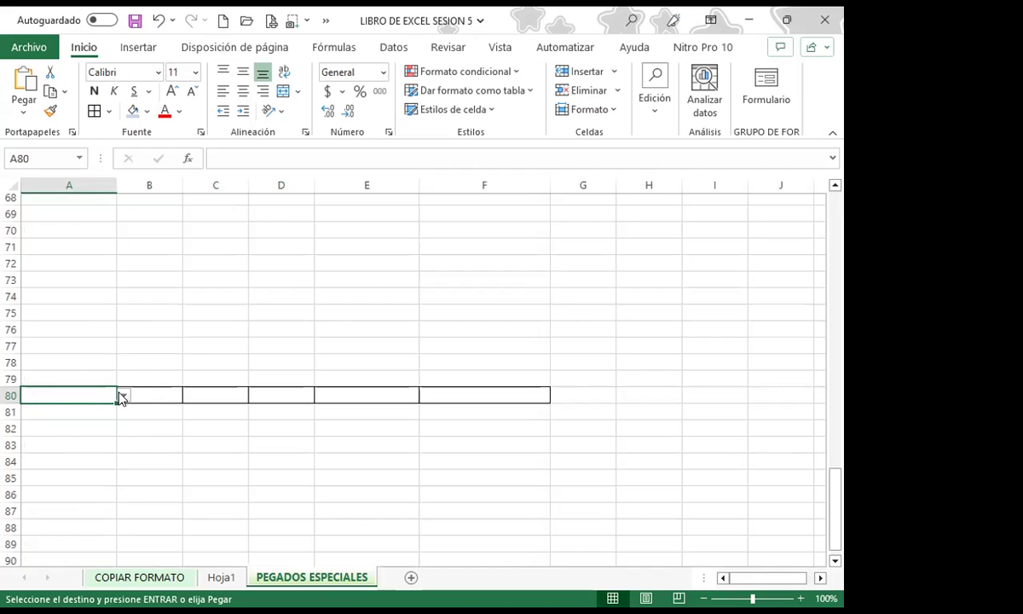
Step: Open A80's student-name dropdown and close it without choosing a name
{"action": "left_click", "coordinate": [123, 395]}
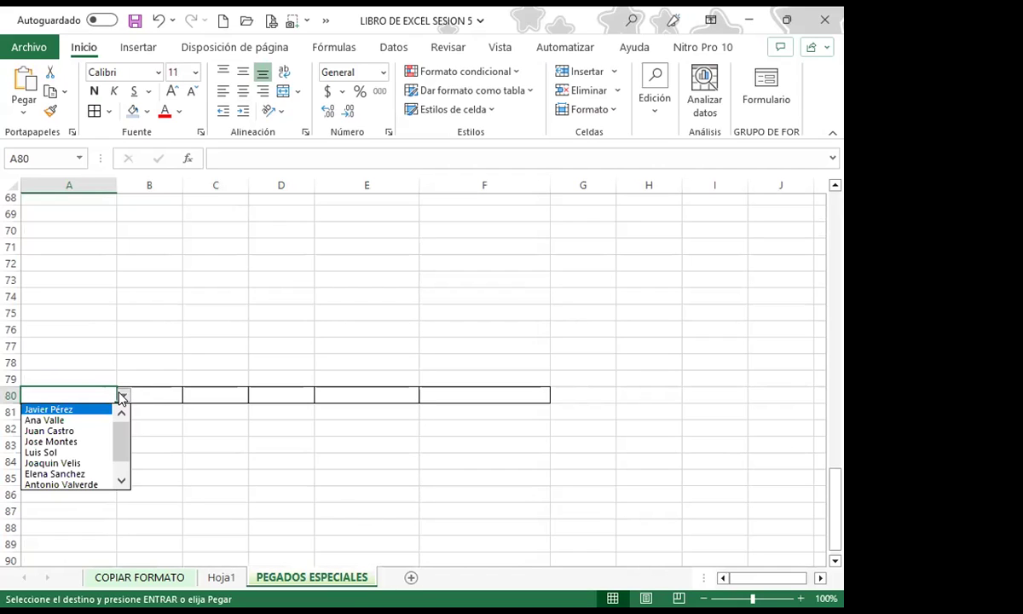
{"action": "left_click_drag", "start_coordinate": [124, 440], "coordinate": [124, 475]}
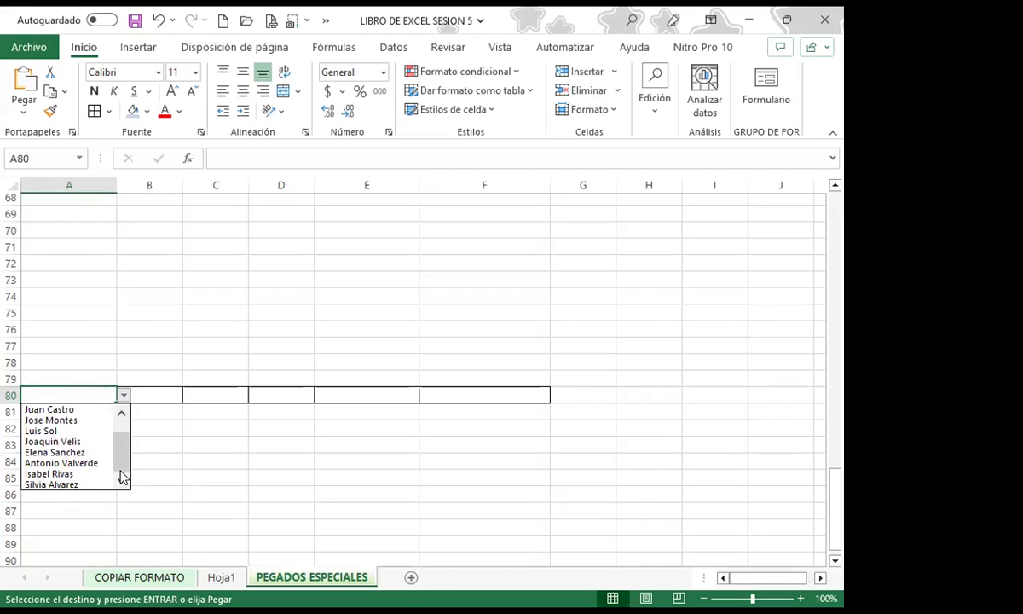
{"action": "scroll", "coordinate": [64, 259], "scroll_direction": "up", "scroll_amount": 11}
{"action": "scroll", "coordinate": [70, 284], "scroll_direction": "up", "scroll_amount": 5}
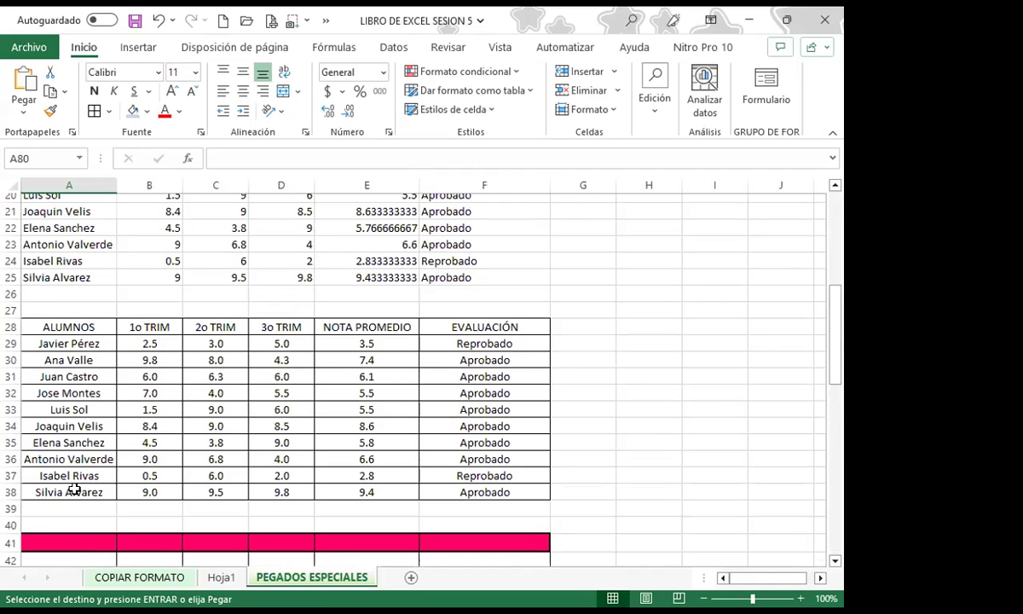
{"action": "scroll", "coordinate": [75, 486], "scroll_direction": "down", "scroll_amount": 9}
{"action": "scroll", "coordinate": [75, 482], "scroll_direction": "down", "scroll_amount": 5}
{"action": "scroll", "coordinate": [94, 493], "scroll_direction": "down", "scroll_amount": 1}
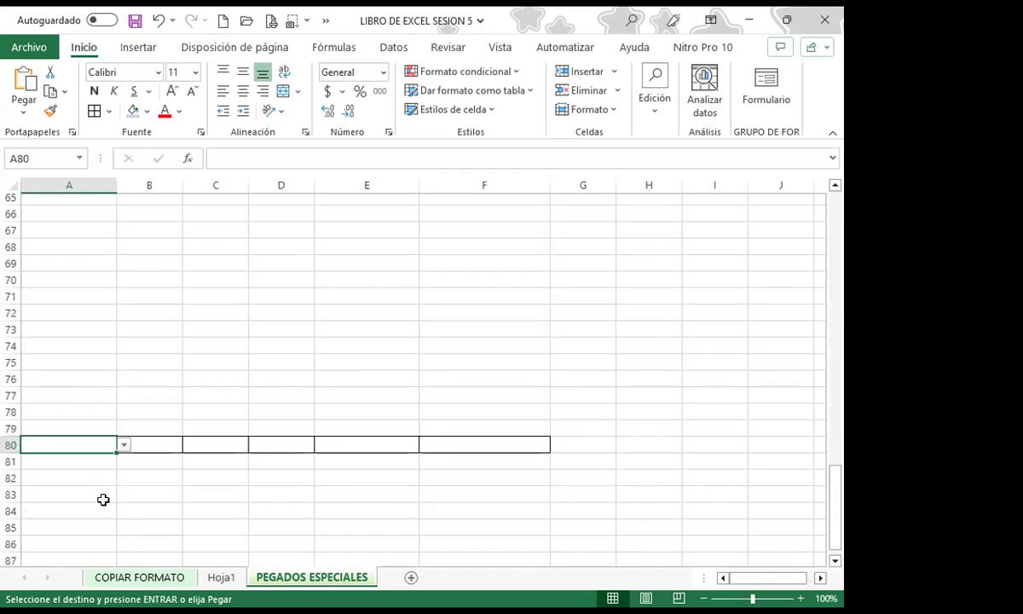
{"action": "left_click", "coordinate": [124, 444]}
{"action": "left_click", "coordinate": [124, 444]}
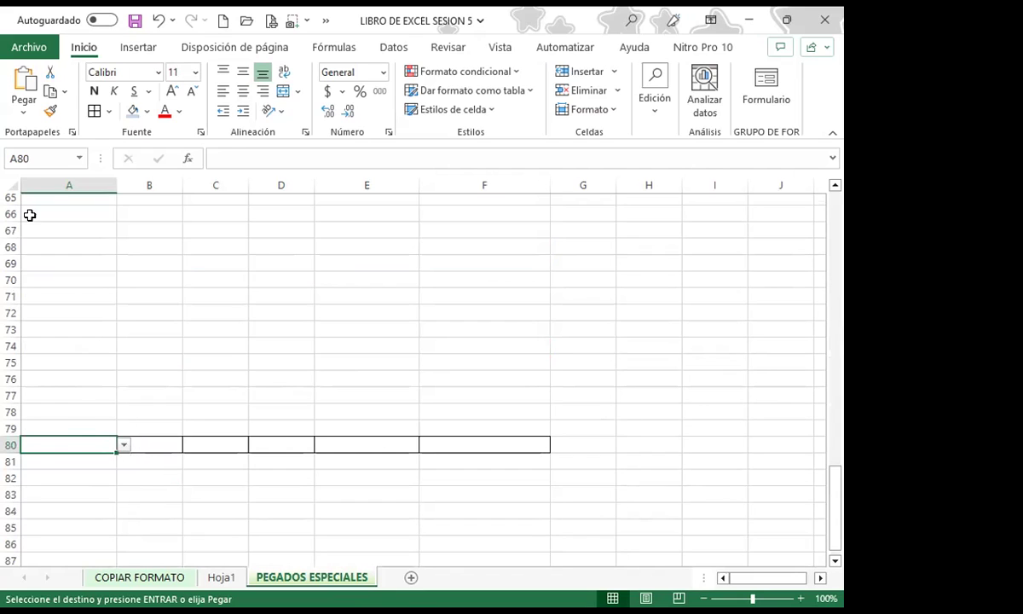
Step: Copy empty cell B83's formatting onto B80:F80 with Format Painter to remove their borders
{"action": "left_click", "coordinate": [51, 111]}
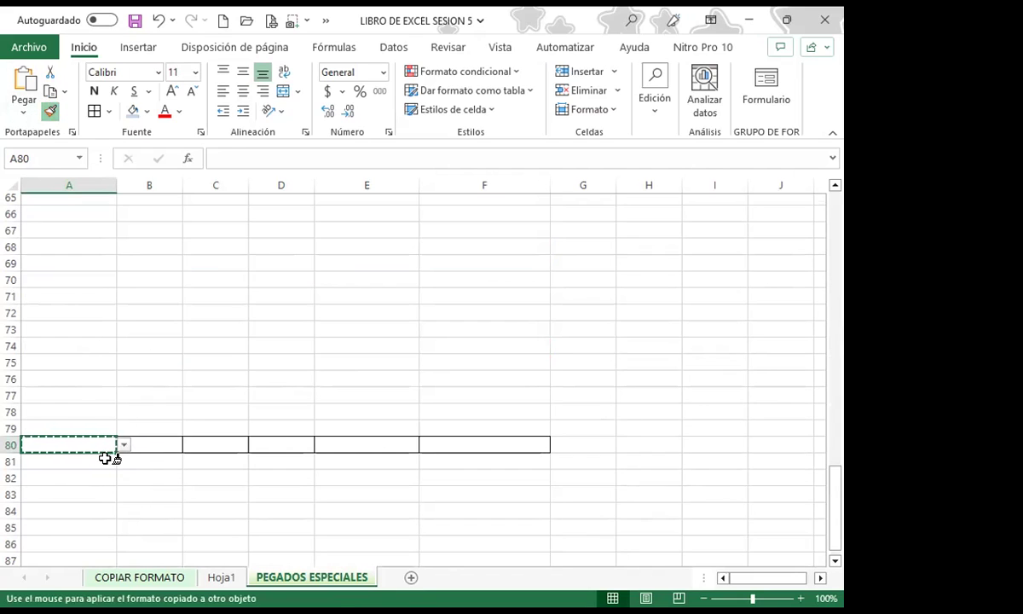
{"action": "key", "text": "Escape"}
{"action": "left_click", "coordinate": [149, 495]}
{"action": "left_click", "coordinate": [51, 111]}
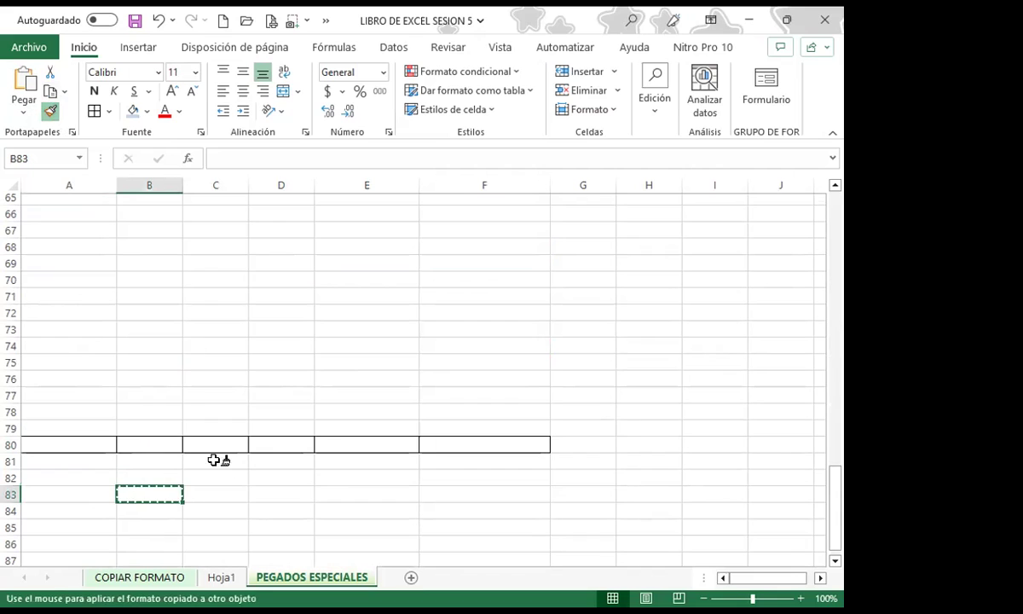
{"action": "left_click_drag", "start_coordinate": [158, 445], "coordinate": [484, 444]}
{"action": "left_click", "coordinate": [94, 446]}
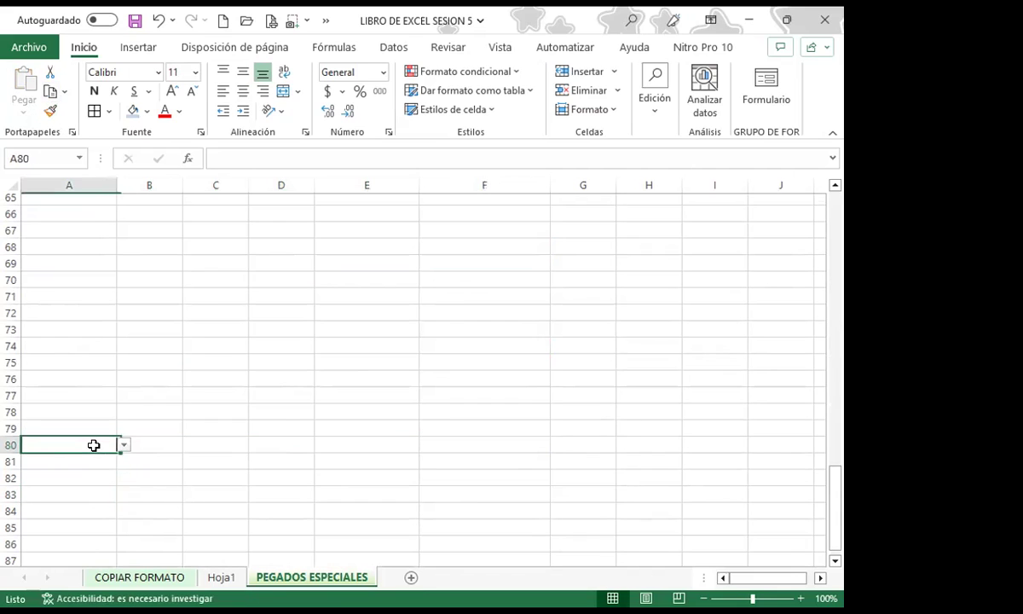
{"action": "left_click", "coordinate": [83, 543]}
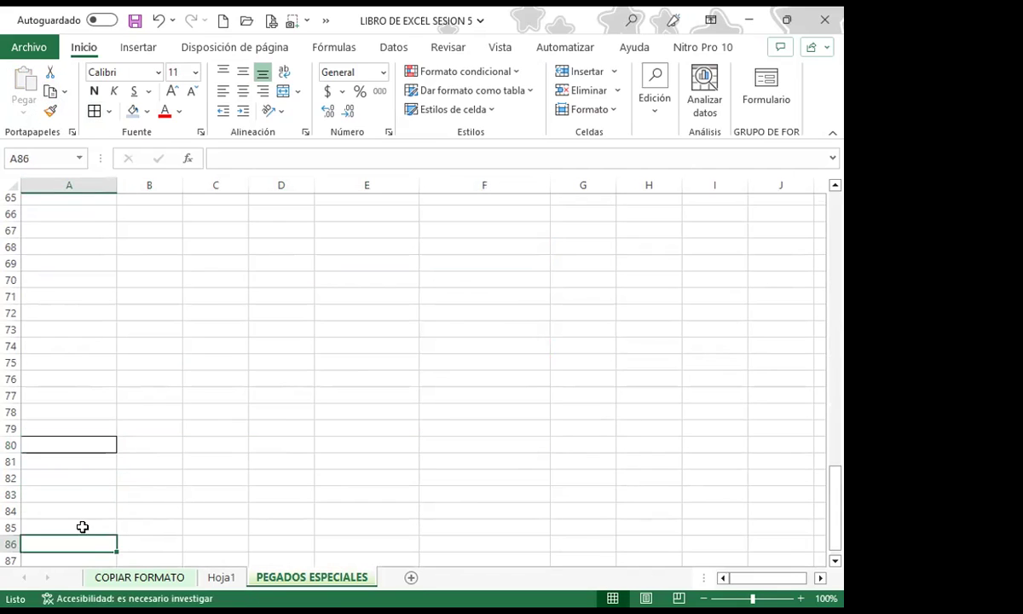
{"action": "left_click", "coordinate": [93, 446]}
Step: Fill A80 from its list, then try entering the off-list name VANESSA
{"action": "left_click", "coordinate": [125, 445]}
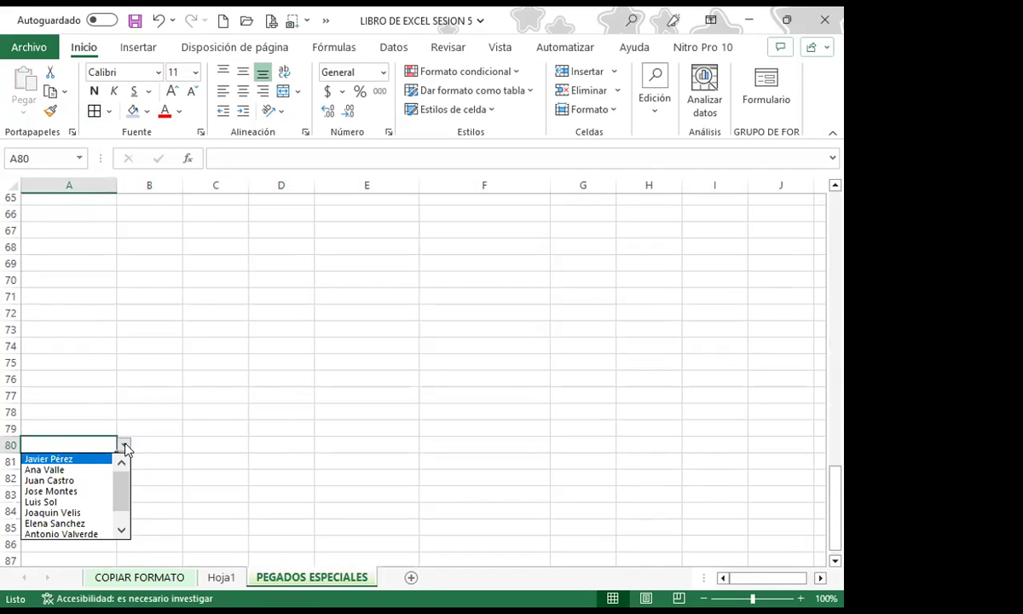
{"action": "left_click", "coordinate": [48, 470]}
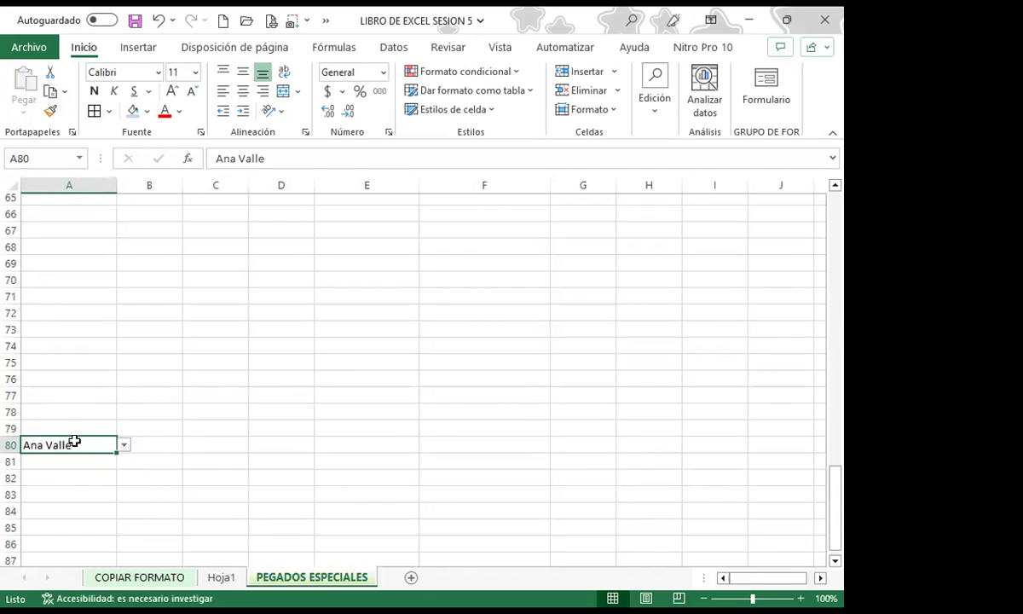
{"action": "left_click", "coordinate": [24, 426], "text": "shift"}
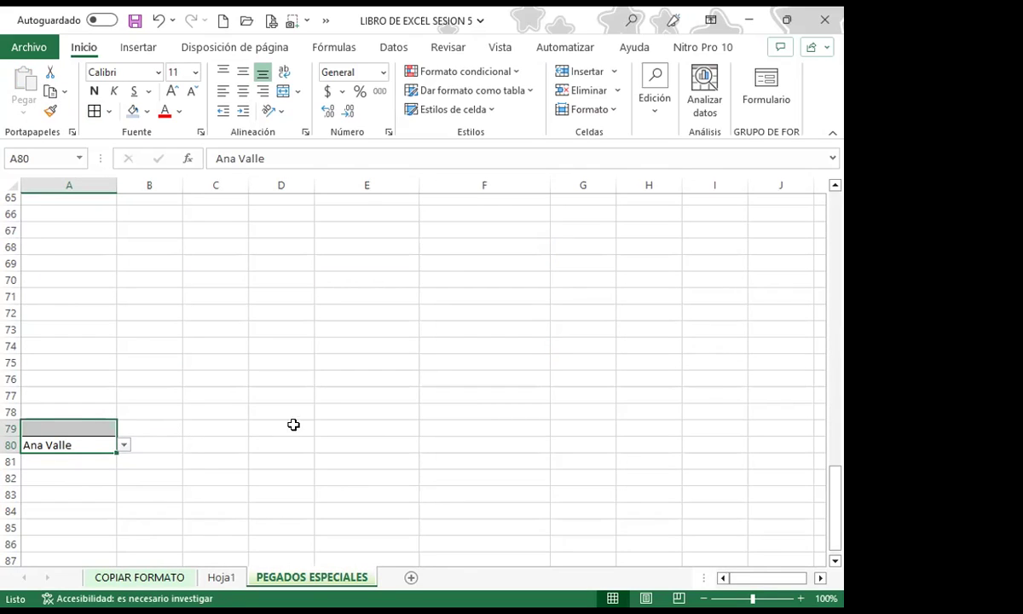
{"action": "key", "text": "BackSpace"}
{"action": "type", "text": "VANESSA"}
{"action": "key", "text": "Return"}
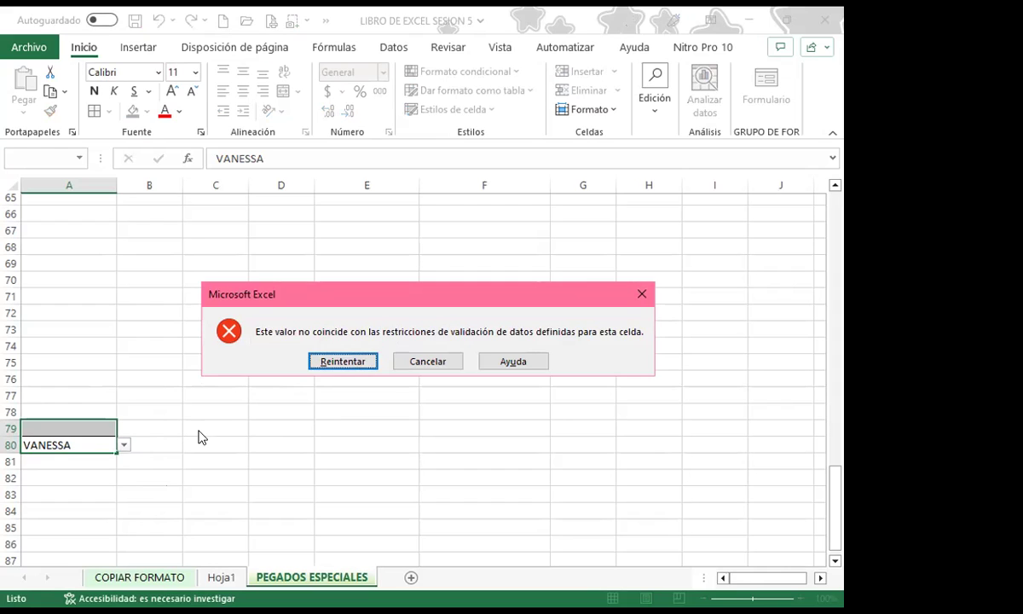
Step: After the validation error, delete the rejected entry and pick a listed student for A80
{"action": "left_click", "coordinate": [355, 362]}
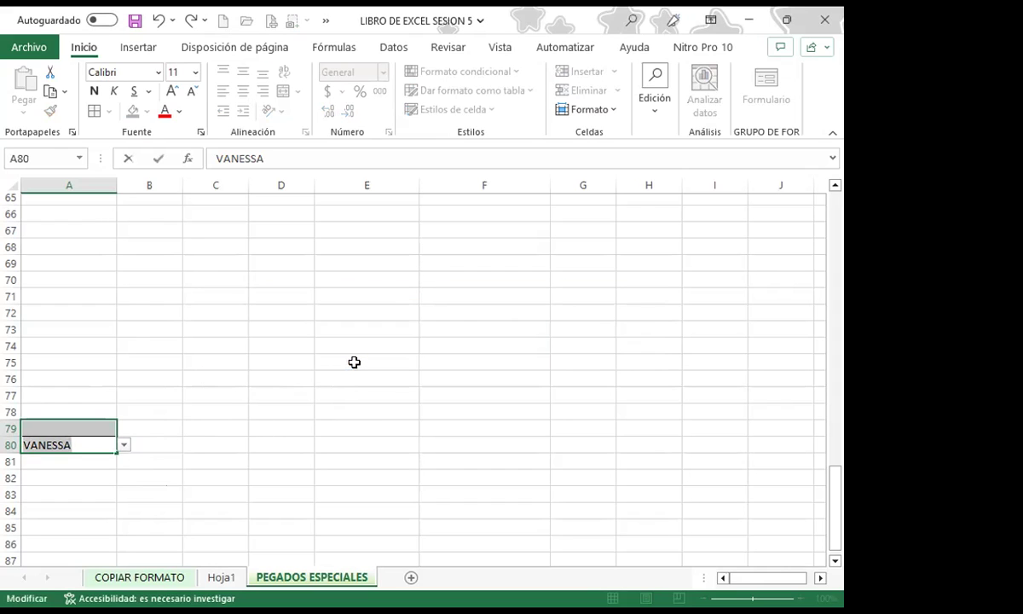
{"action": "key", "text": "BackSpace"}
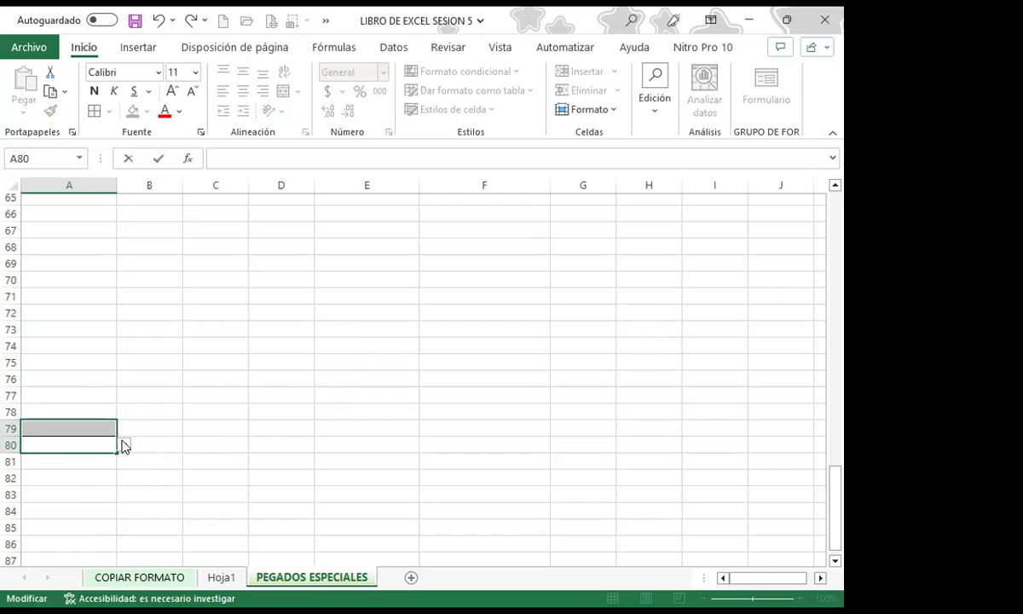
{"action": "left_click", "coordinate": [124, 446]}
{"action": "left_click", "coordinate": [63, 532]}
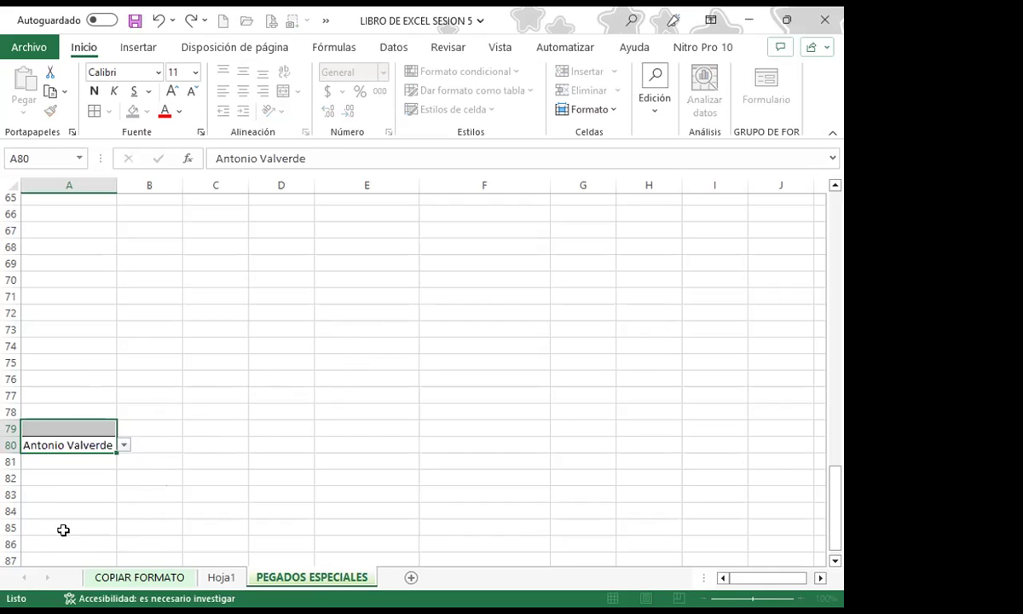
{"action": "left_click", "coordinate": [143, 447]}
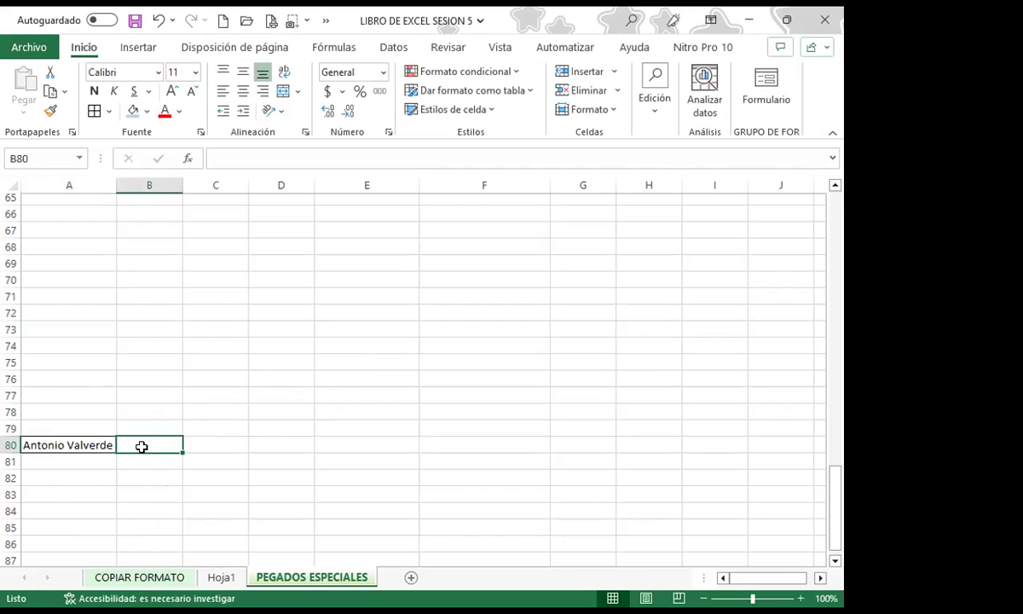
{"action": "left_click", "coordinate": [84, 445]}
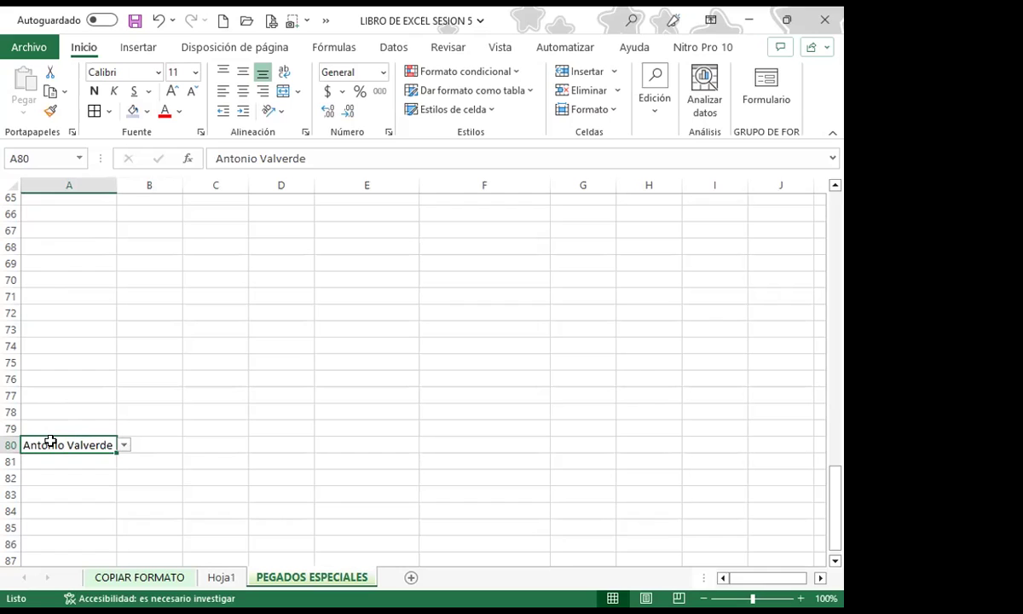
{"action": "left_click", "coordinate": [320, 48]}
{"action": "left_click", "coordinate": [329, 112]}
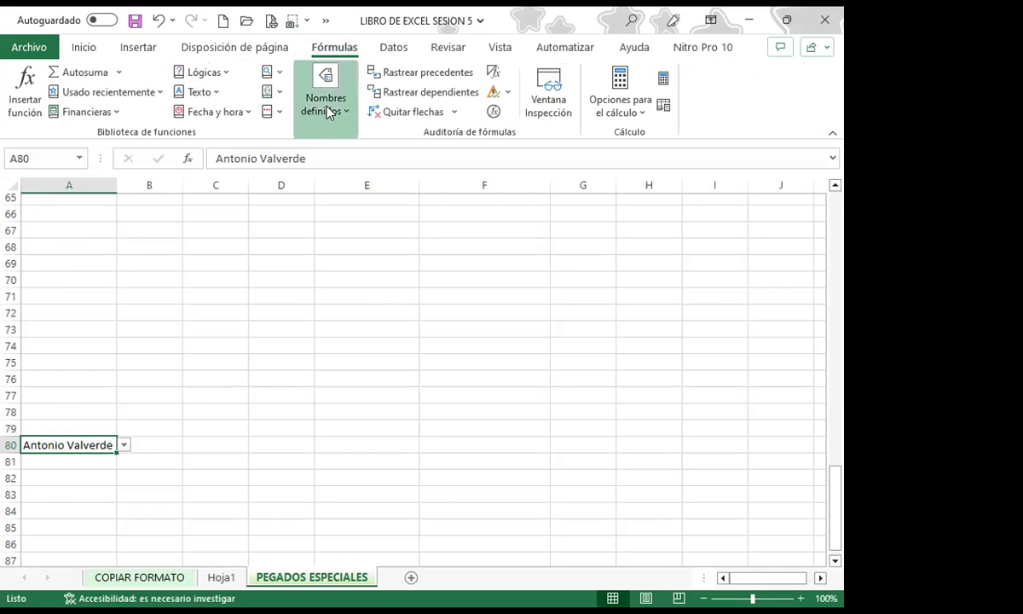
{"action": "left_click", "coordinate": [327, 111]}
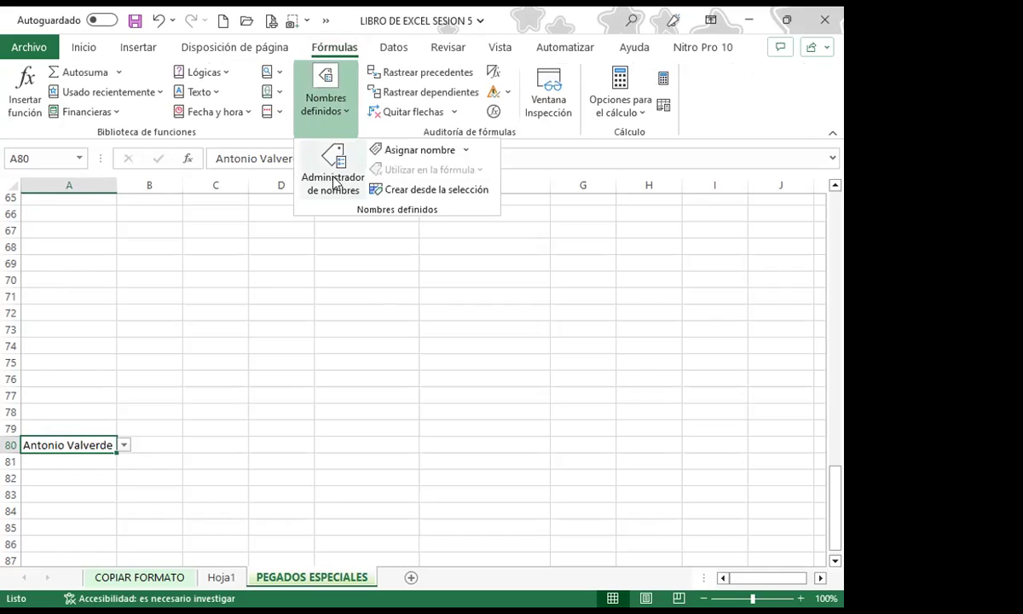
{"action": "left_click", "coordinate": [334, 182]}
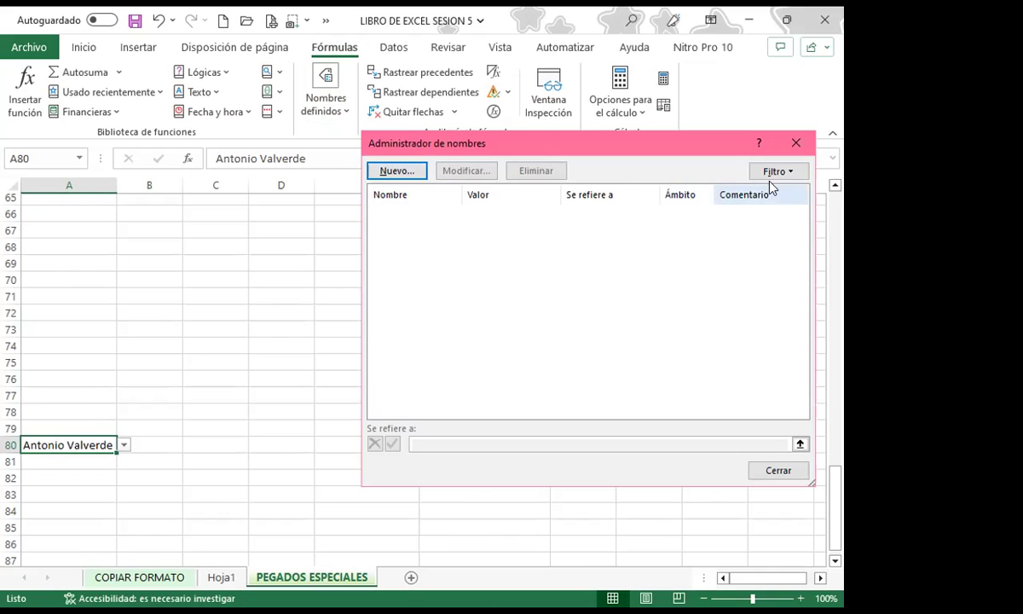
{"action": "left_click", "coordinate": [786, 137]}
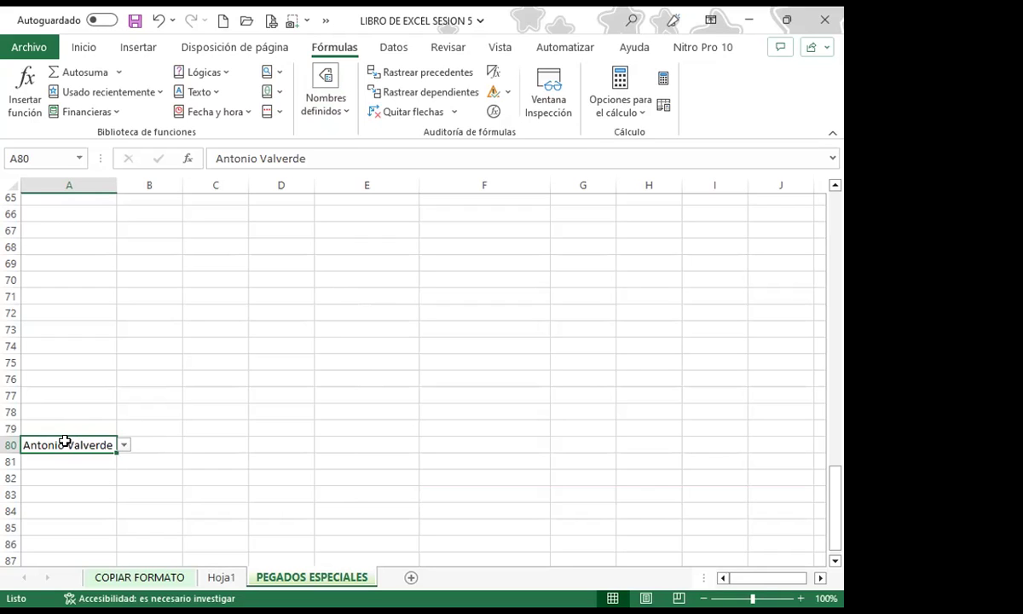
Step: Copy the ALUMNOS grade table A1:F11 from the Inicio tab
{"action": "scroll", "coordinate": [80, 411], "scroll_direction": "up", "scroll_amount": 5}
{"action": "scroll", "coordinate": [80, 352], "scroll_direction": "up", "scroll_amount": 4}
{"action": "scroll", "coordinate": [82, 324], "scroll_direction": "up", "scroll_amount": 3}
{"action": "scroll", "coordinate": [102, 303], "scroll_direction": "up", "scroll_amount": 5}
{"action": "scroll", "coordinate": [87, 297], "scroll_direction": "up", "scroll_amount": 4}
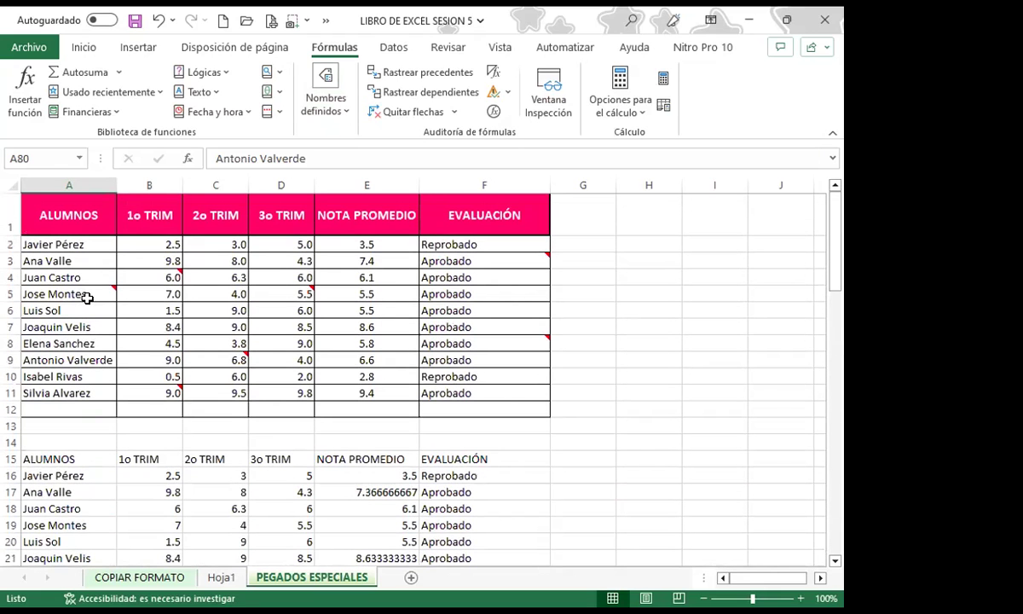
{"action": "mouse_move", "coordinate": [87, 298]}
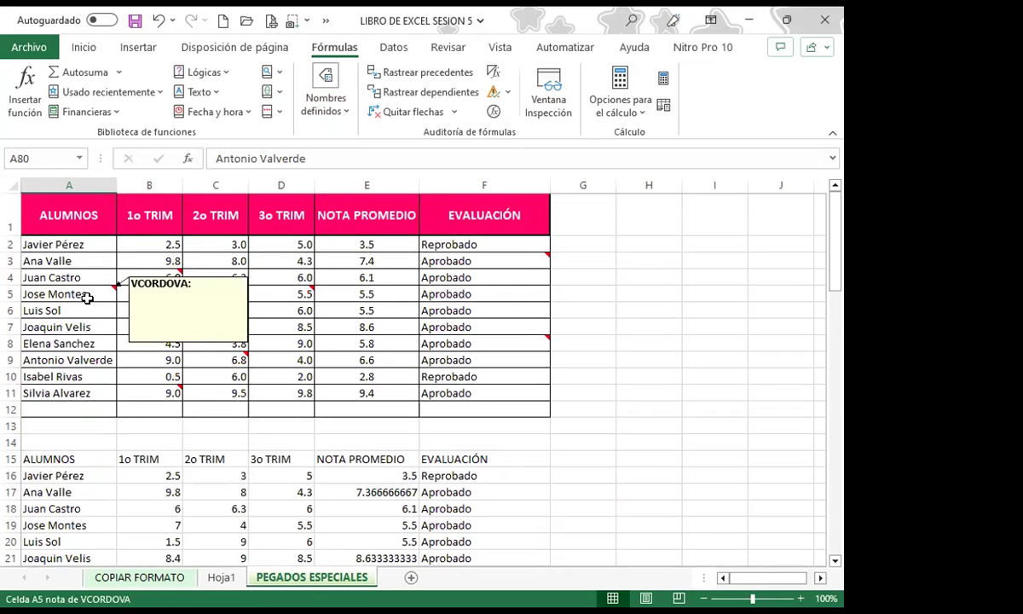
{"action": "left_click", "coordinate": [88, 48]}
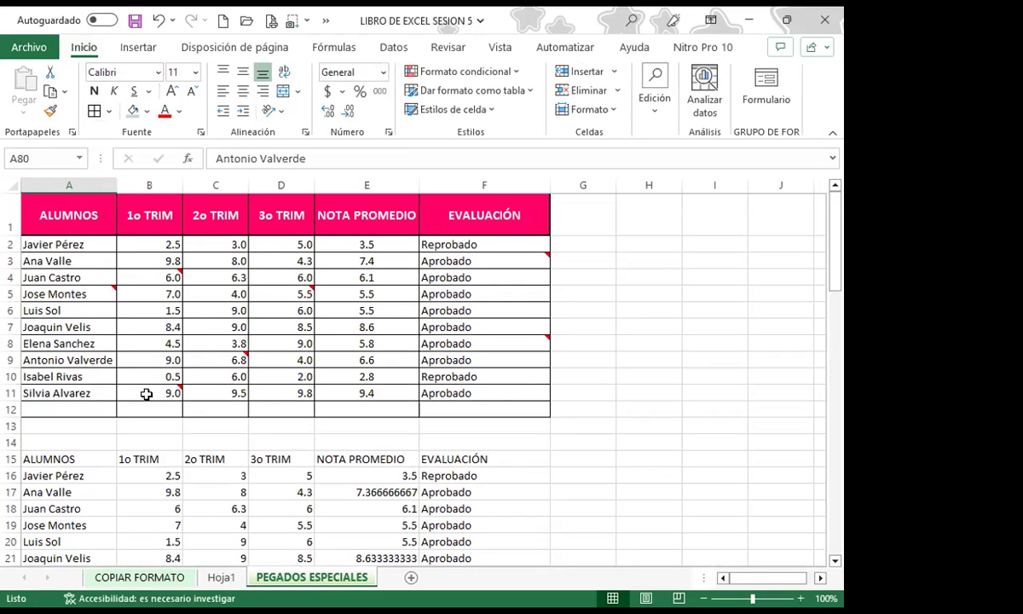
{"action": "scroll", "coordinate": [145, 393], "scroll_direction": "down", "scroll_amount": 3}
{"action": "scroll", "coordinate": [144, 384], "scroll_direction": "down", "scroll_amount": 6}
{"action": "scroll", "coordinate": [143, 380], "scroll_direction": "up", "scroll_amount": 9}
{"action": "mouse_move", "coordinate": [69, 205]}
{"action": "left_mouse_down"}
{"action": "mouse_move", "coordinate": [484, 383]}
{"action": "mouse_move", "coordinate": [486, 392]}
{"action": "left_mouse_up"}
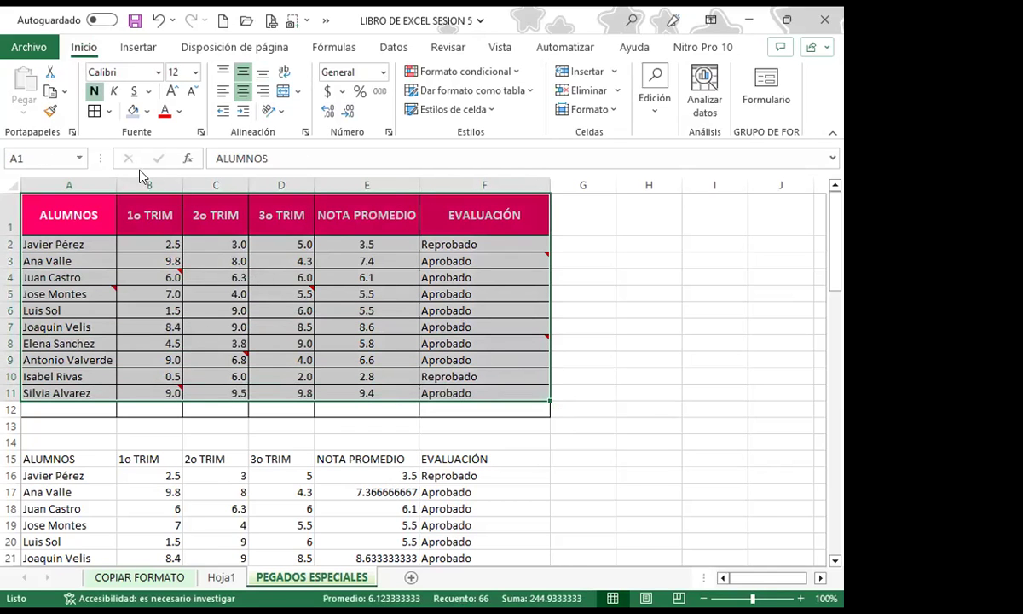
{"action": "left_click", "coordinate": [51, 91]}
Step: Paste it at A83 with Pegado especial and Transponer ticked
{"action": "scroll", "coordinate": [38, 454], "scroll_direction": "down", "scroll_amount": 10}
{"action": "scroll", "coordinate": [37, 454], "scroll_direction": "down", "scroll_amount": 5}
{"action": "scroll", "coordinate": [39, 452], "scroll_direction": "down", "scroll_amount": 5}
{"action": "scroll", "coordinate": [36, 439], "scroll_direction": "down", "scroll_amount": 4}
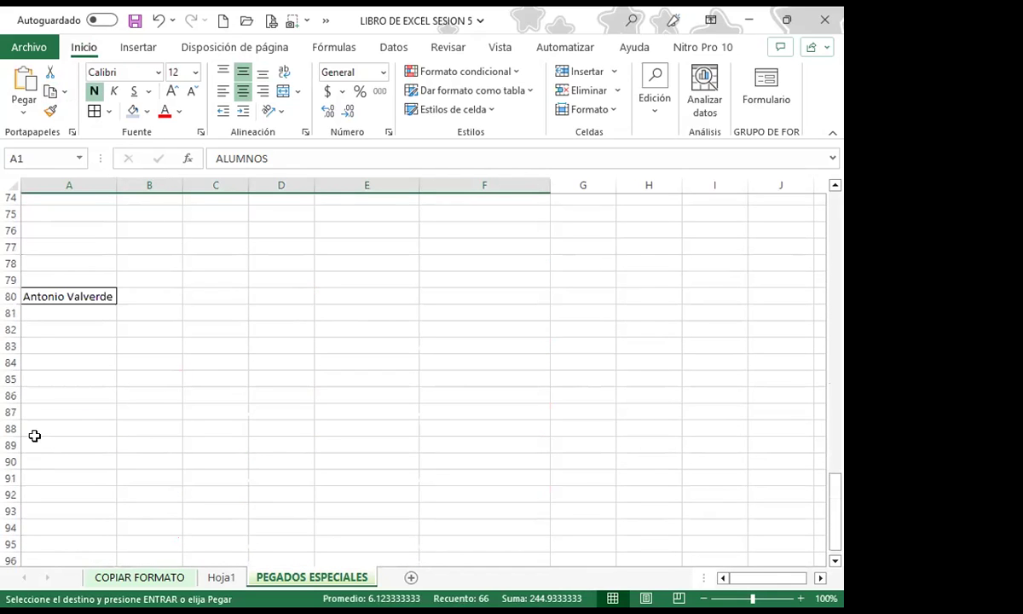
{"action": "left_click", "coordinate": [34, 350]}
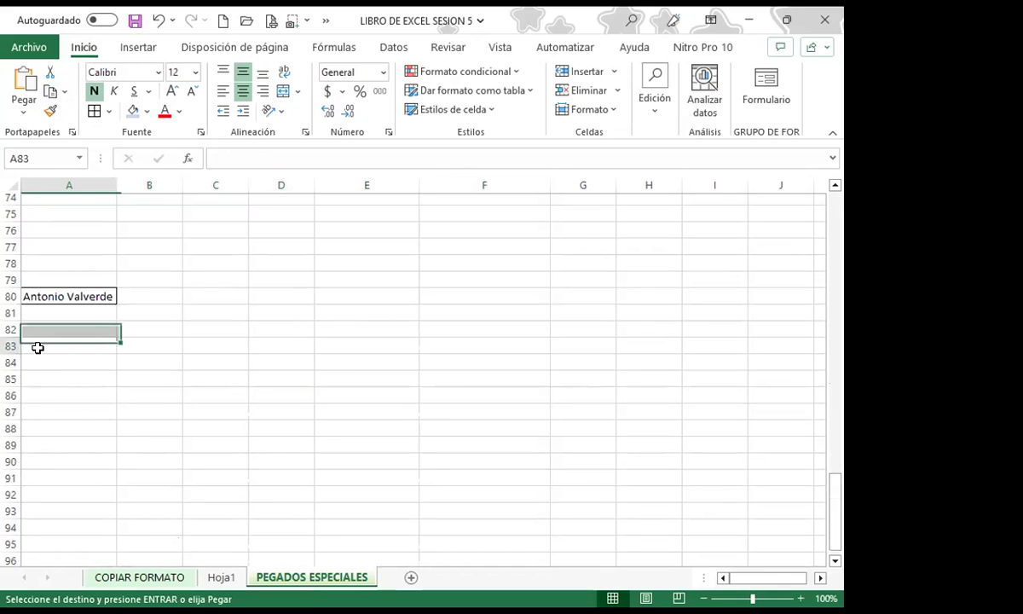
{"action": "left_click", "coordinate": [18, 113]}
{"action": "left_click", "coordinate": [38, 309]}
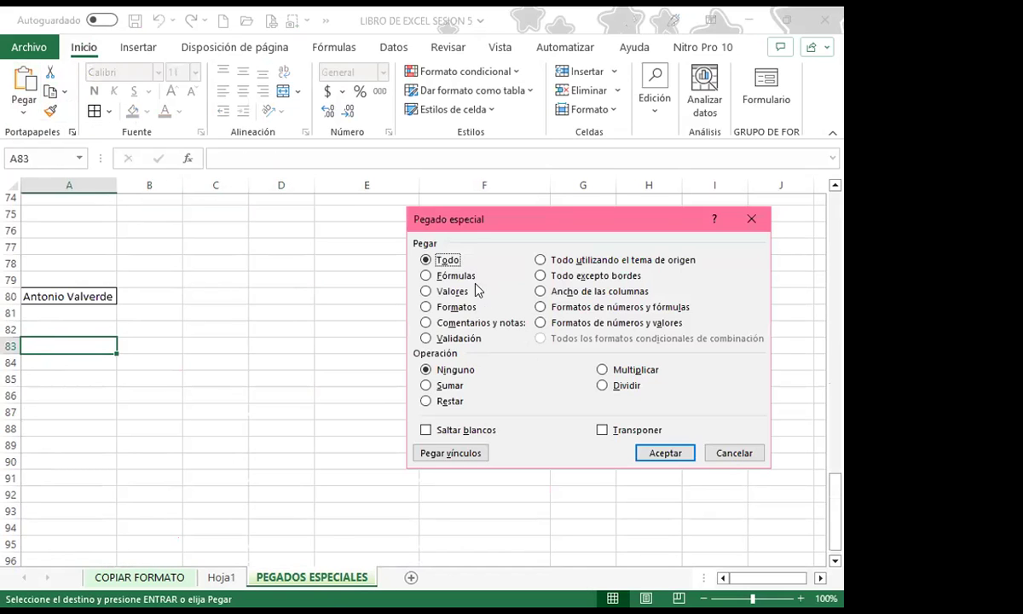
{"action": "left_click", "coordinate": [603, 430]}
{"action": "left_click", "coordinate": [667, 453]}
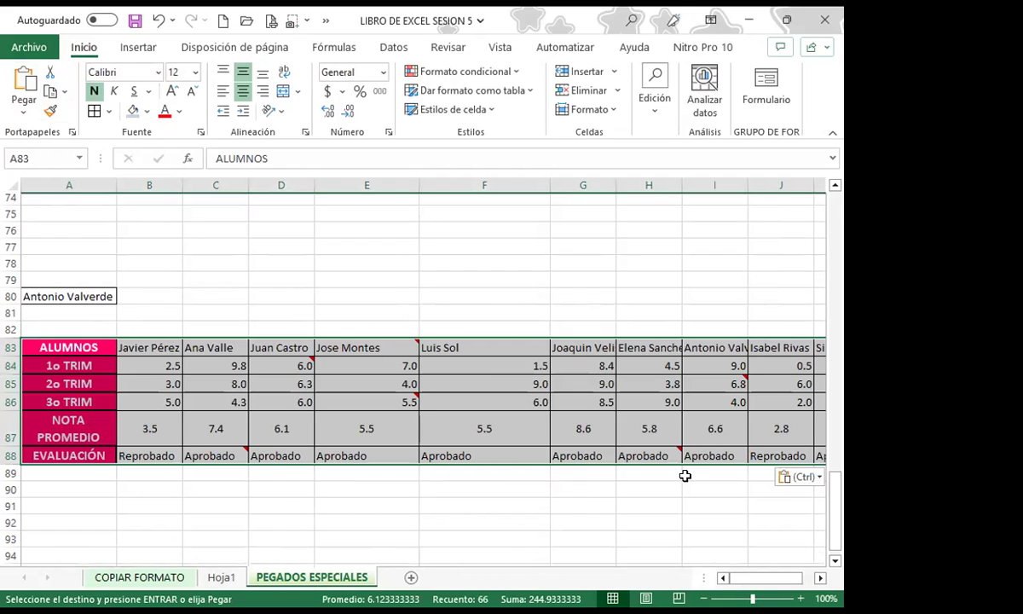
Step: Copy the student name column A1:A11 with Ctrl+C
{"action": "left_click", "coordinate": [820, 579]}
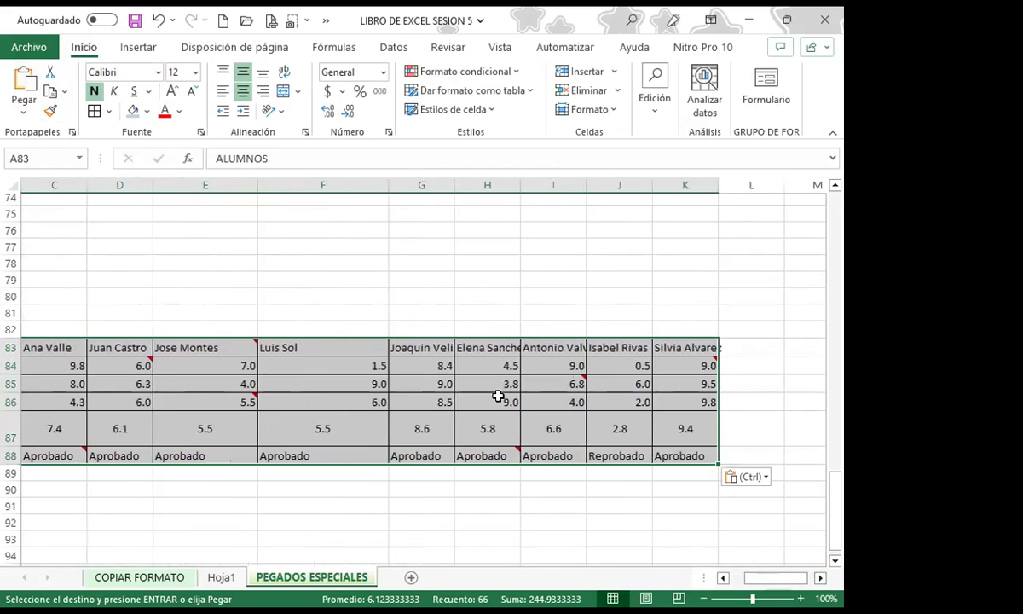
{"action": "left_click_drag", "start_coordinate": [786, 578], "coordinate": [710, 543]}
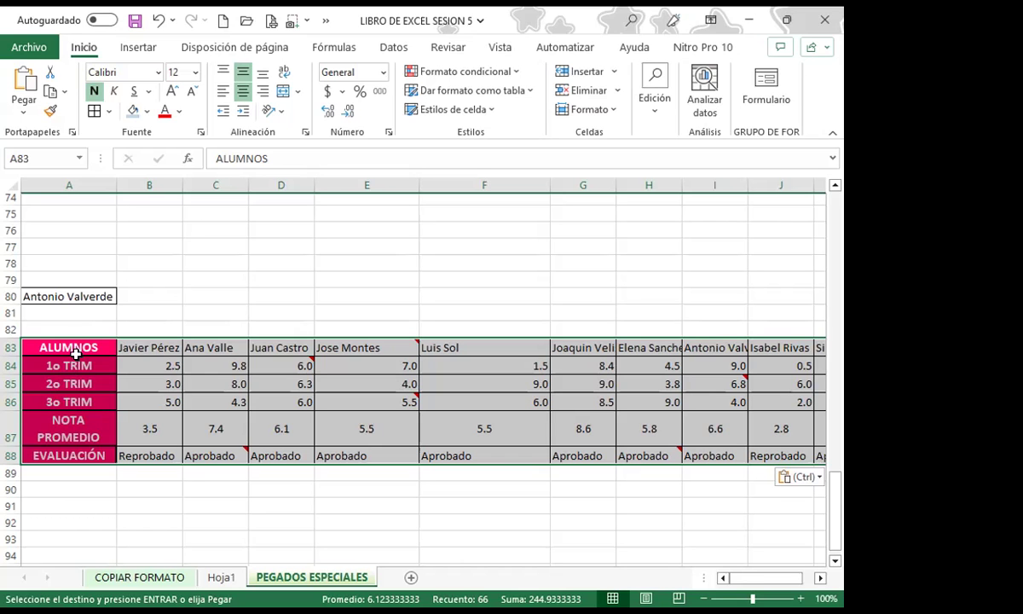
{"action": "scroll", "coordinate": [235, 364], "scroll_direction": "up", "scroll_amount": 1}
{"action": "scroll", "coordinate": [236, 363], "scroll_direction": "up", "scroll_amount": 8}
{"action": "scroll", "coordinate": [219, 340], "scroll_direction": "up", "scroll_amount": 7}
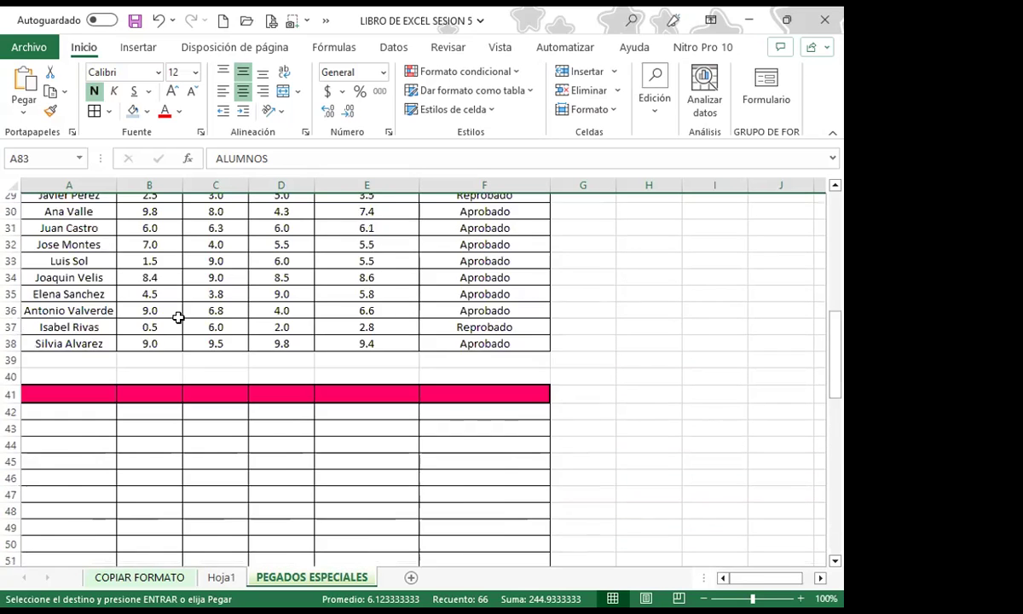
{"action": "scroll", "coordinate": [178, 318], "scroll_direction": "up", "scroll_amount": 9}
{"action": "left_click_drag", "start_coordinate": [63, 209], "coordinate": [49, 392]}
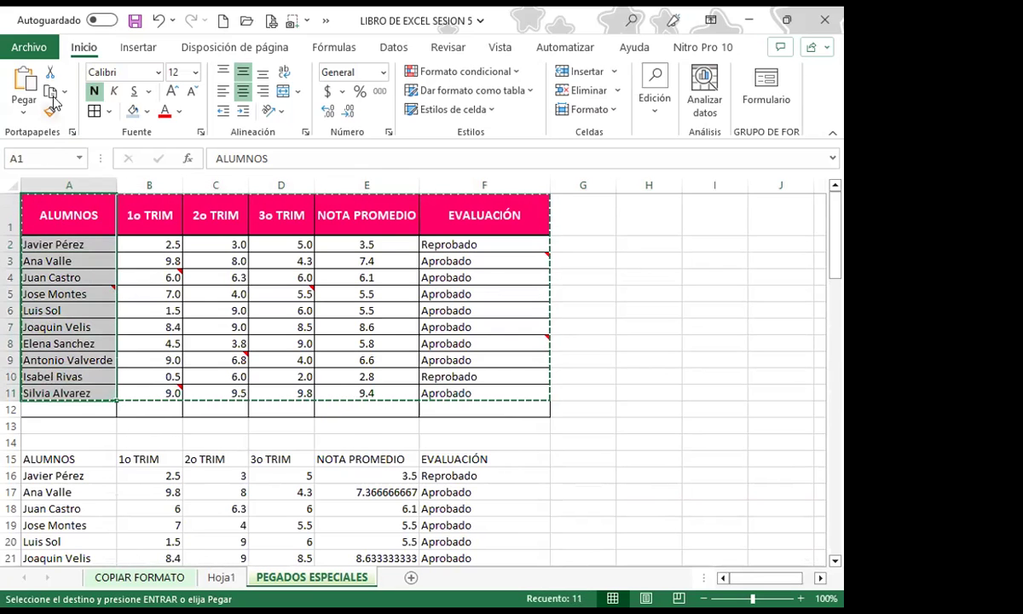
{"action": "key", "text": "ctrl+c"}
Step: Select cell A91 and bring up Pegado especial with Ctrl+Alt+V
{"action": "scroll", "coordinate": [95, 493], "scroll_direction": "down", "scroll_amount": 9}
{"action": "scroll", "coordinate": [105, 471], "scroll_direction": "down", "scroll_amount": 9}
{"action": "scroll", "coordinate": [112, 461], "scroll_direction": "down", "scroll_amount": 8}
{"action": "scroll", "coordinate": [110, 459], "scroll_direction": "down", "scroll_amount": 2}
{"action": "scroll", "coordinate": [76, 409], "scroll_direction": "up", "scroll_amount": 1}
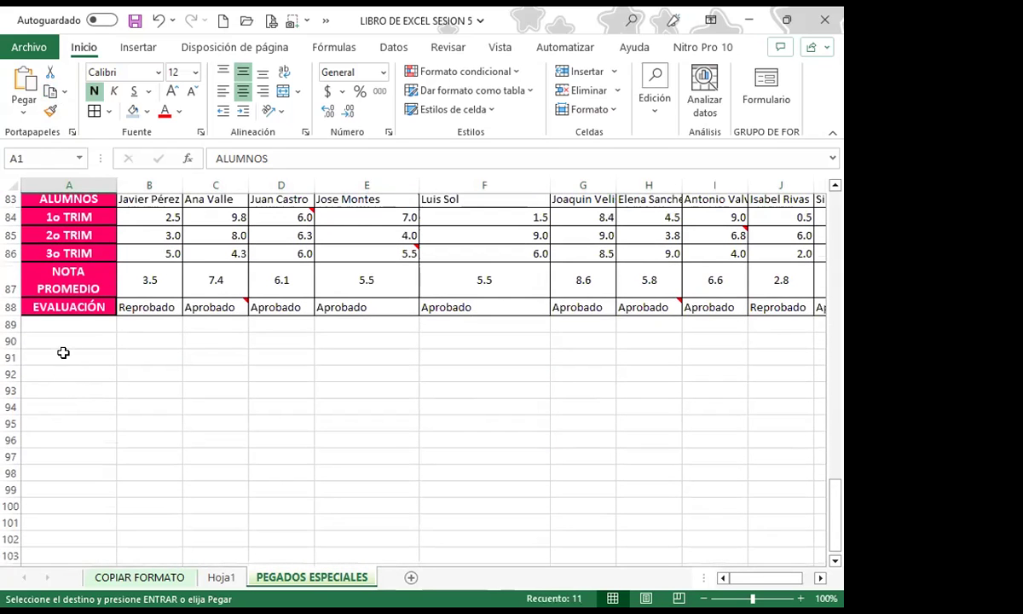
{"action": "left_click", "coordinate": [53, 360]}
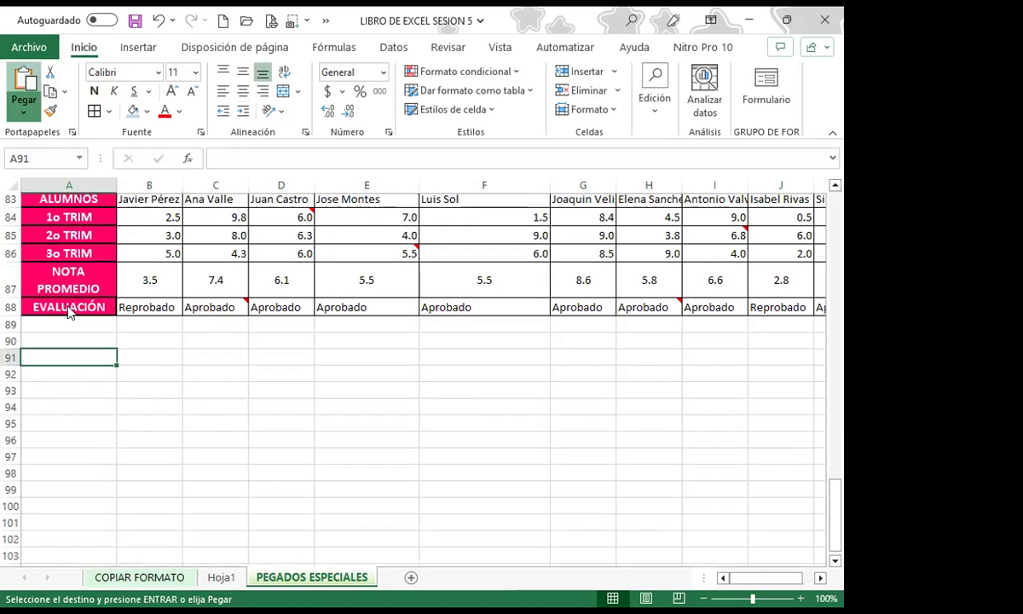
{"action": "key", "text": "ctrl+alt+v"}
Step: Tick Transponer and paste ALUMNOS and the student names across row 91
{"action": "left_click", "coordinate": [603, 429]}
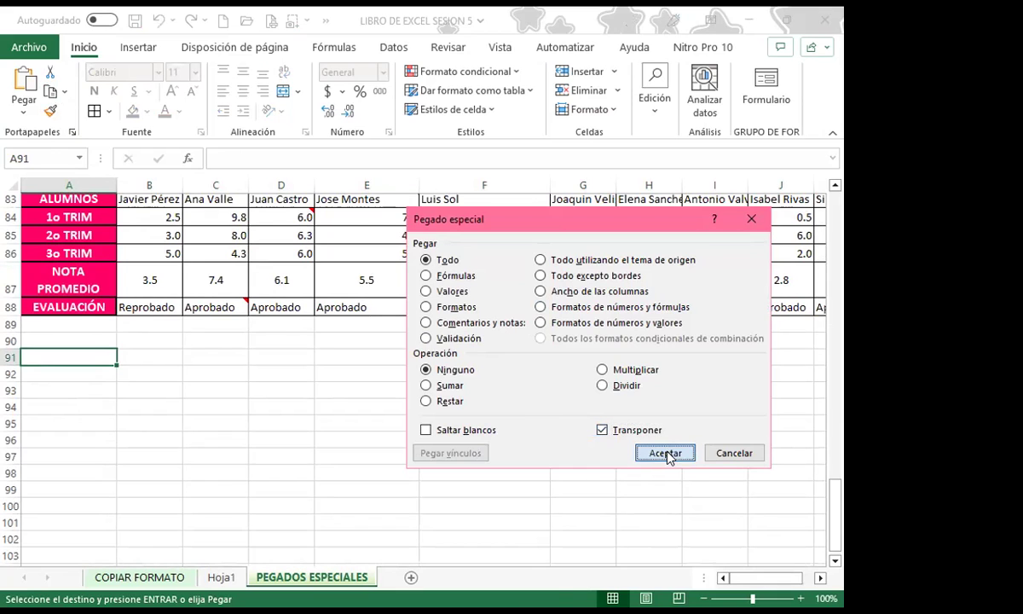
{"action": "left_click", "coordinate": [666, 455]}
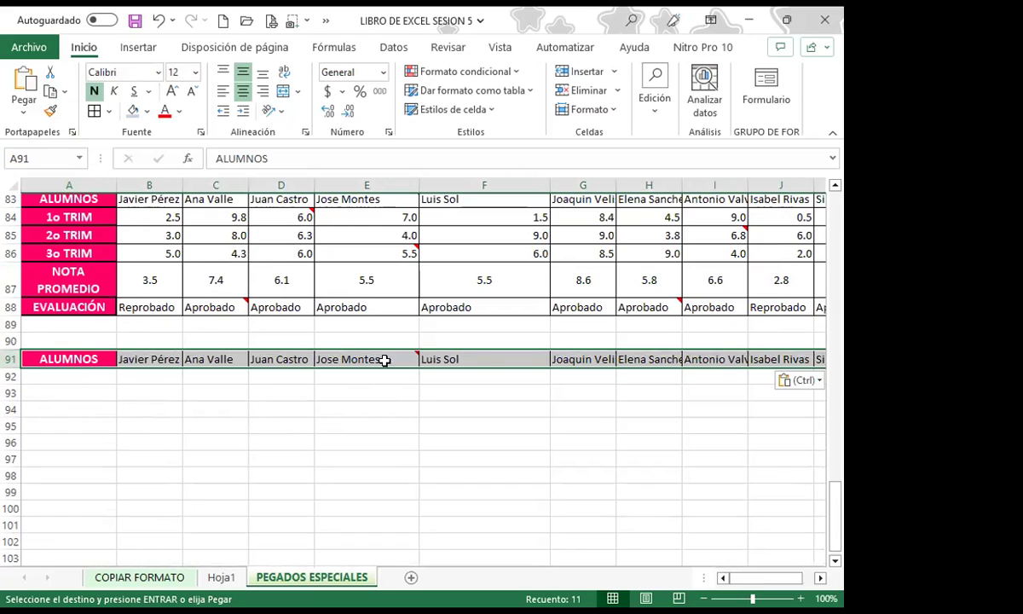
{"action": "scroll", "coordinate": [127, 326], "scroll_direction": "up", "scroll_amount": 3}
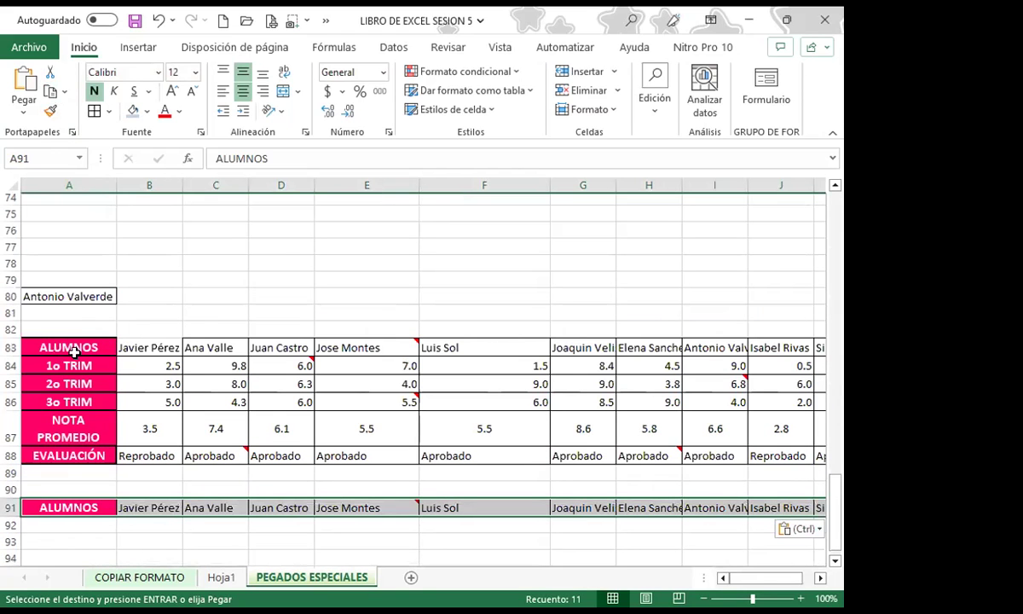
{"action": "scroll", "coordinate": [78, 376], "scroll_direction": "down", "scroll_amount": 2}
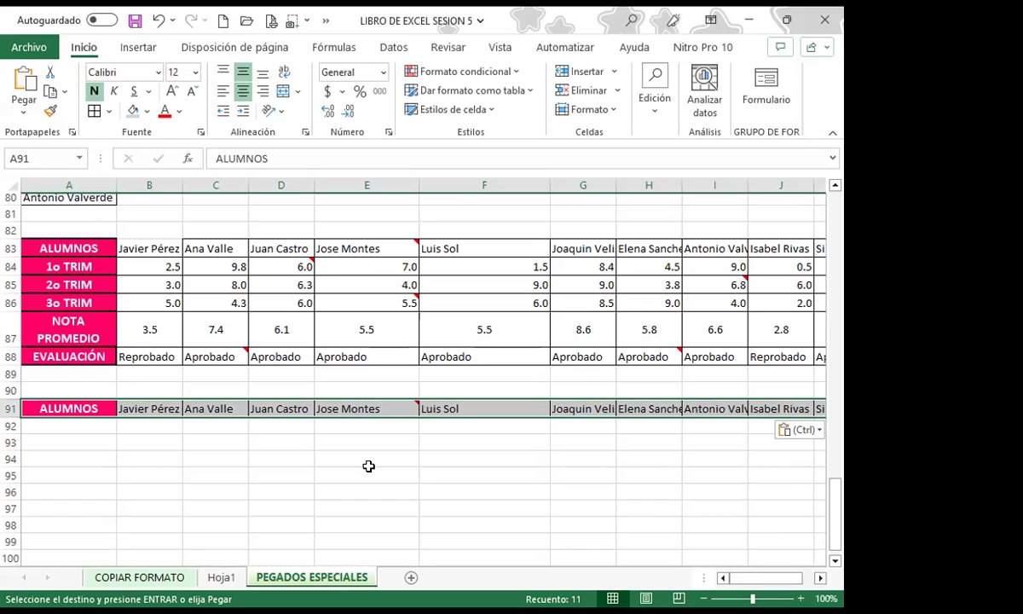
Step: Cancel the pending names copy and select the grade table A1:F12
{"action": "left_click", "coordinate": [96, 457]}
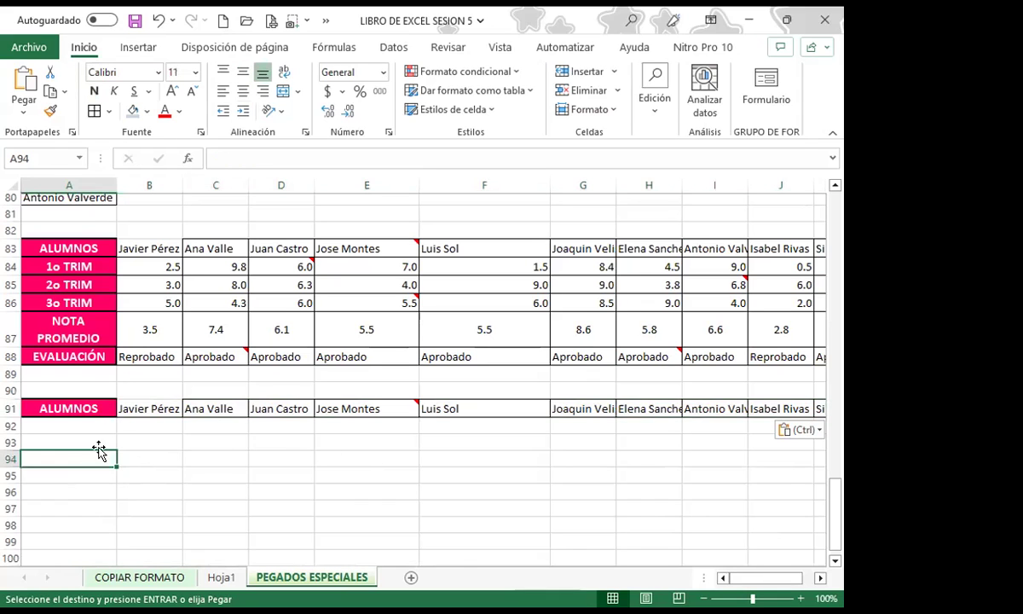
{"action": "scroll", "coordinate": [113, 423], "scroll_direction": "up", "scroll_amount": 4}
{"action": "scroll", "coordinate": [113, 423], "scroll_direction": "up", "scroll_amount": 20}
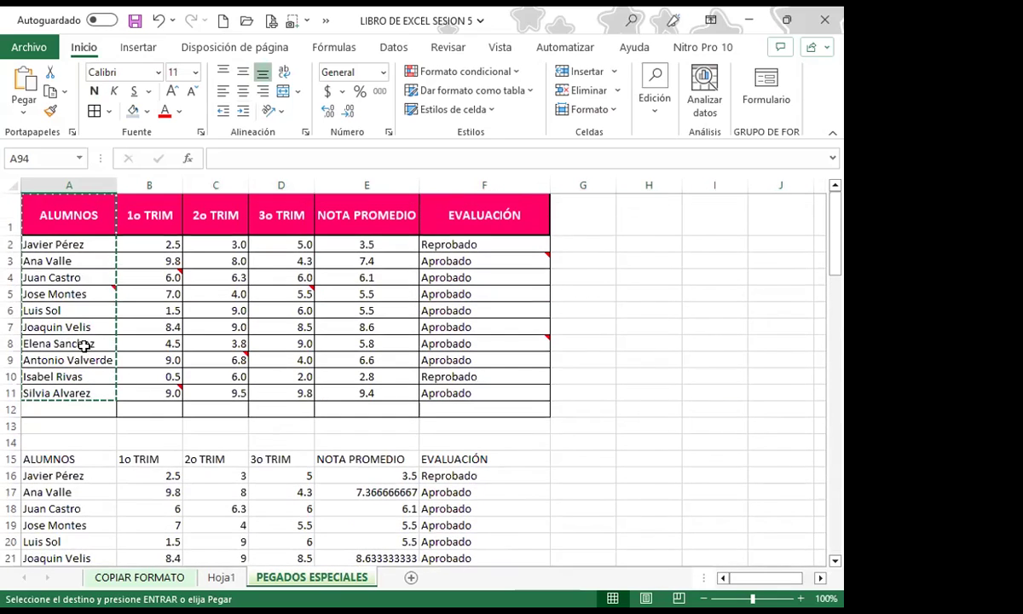
{"action": "left_click", "coordinate": [105, 328]}
{"action": "key", "text": "Escape"}
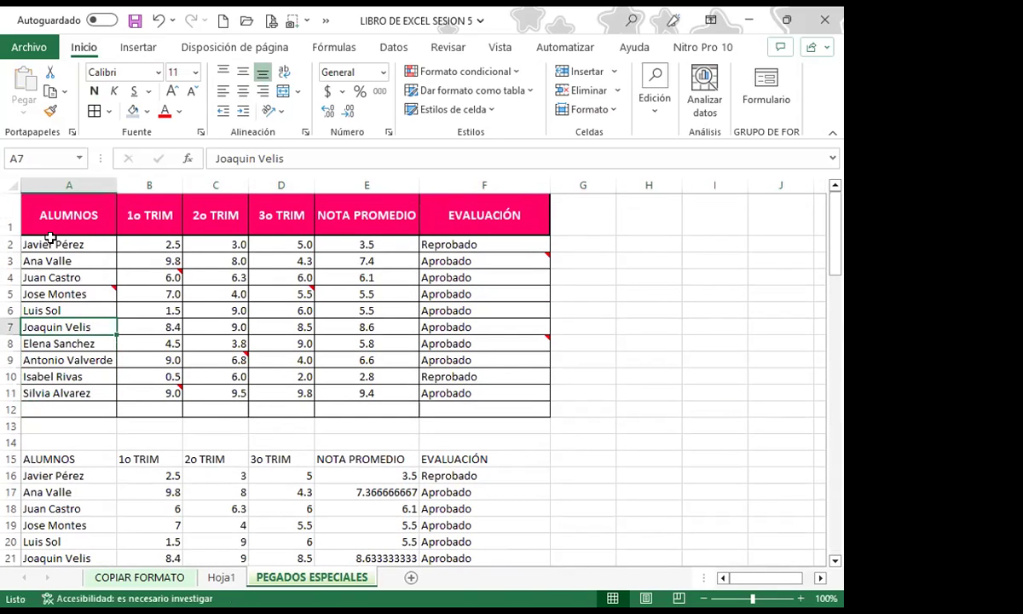
{"action": "left_click", "coordinate": [99, 228]}
{"action": "left_click_drag", "start_coordinate": [99, 228], "coordinate": [546, 411]}
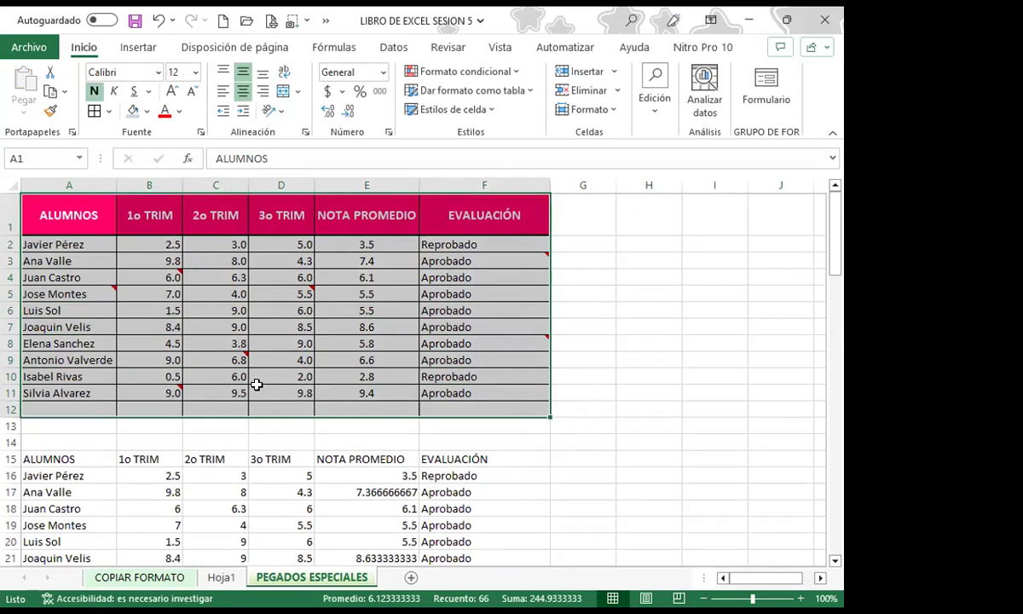
Step: Copy the grade table and pick cell A94 as the paste destination
{"action": "scroll", "coordinate": [71, 512], "scroll_direction": "down", "scroll_amount": 13}
{"action": "scroll", "coordinate": [70, 511], "scroll_direction": "down", "scroll_amount": 8}
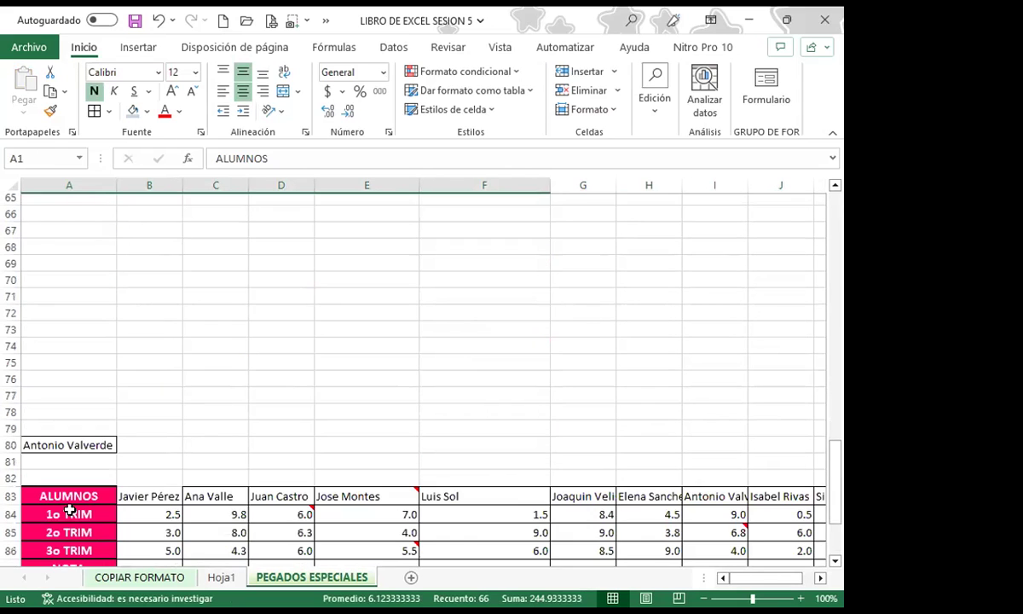
{"action": "scroll", "coordinate": [70, 512], "scroll_direction": "down", "scroll_amount": 5}
{"action": "left_click", "coordinate": [50, 91]}
{"action": "scroll", "coordinate": [53, 475], "scroll_direction": "up", "scroll_amount": 15}
{"action": "scroll", "coordinate": [53, 477], "scroll_direction": "down", "scroll_amount": 4}
{"action": "scroll", "coordinate": [51, 443], "scroll_direction": "down", "scroll_amount": 7}
{"action": "scroll", "coordinate": [48, 475], "scroll_direction": "down", "scroll_amount": 7}
{"action": "scroll", "coordinate": [39, 390], "scroll_direction": "up", "scroll_amount": 3}
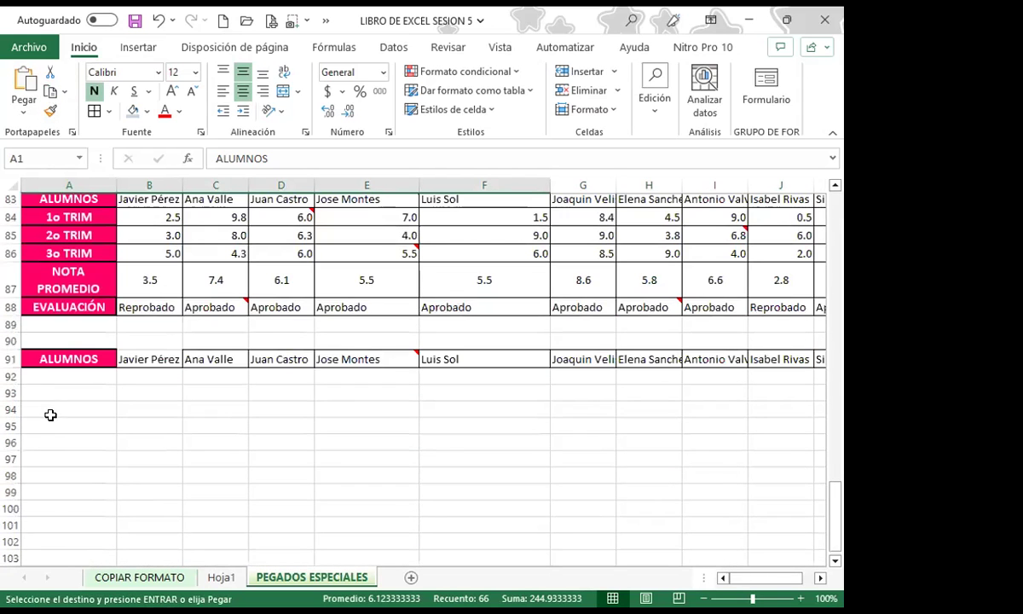
{"action": "left_click", "coordinate": [48, 411]}
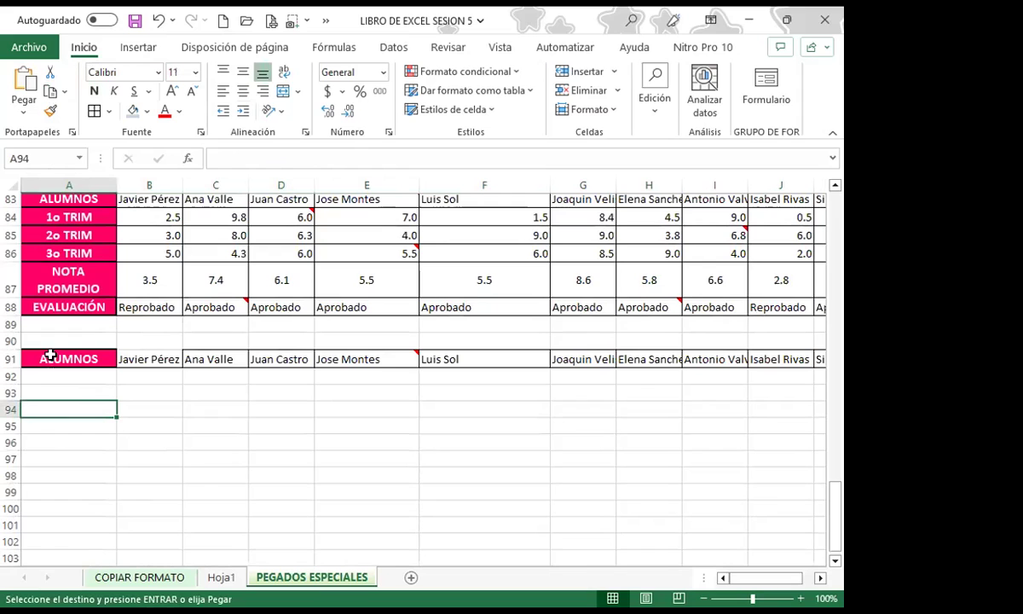
Step: Open the Pegado especial dialog, close it without pasting, and reopen the Pegar dropdown choices
{"action": "left_click", "coordinate": [24, 104]}
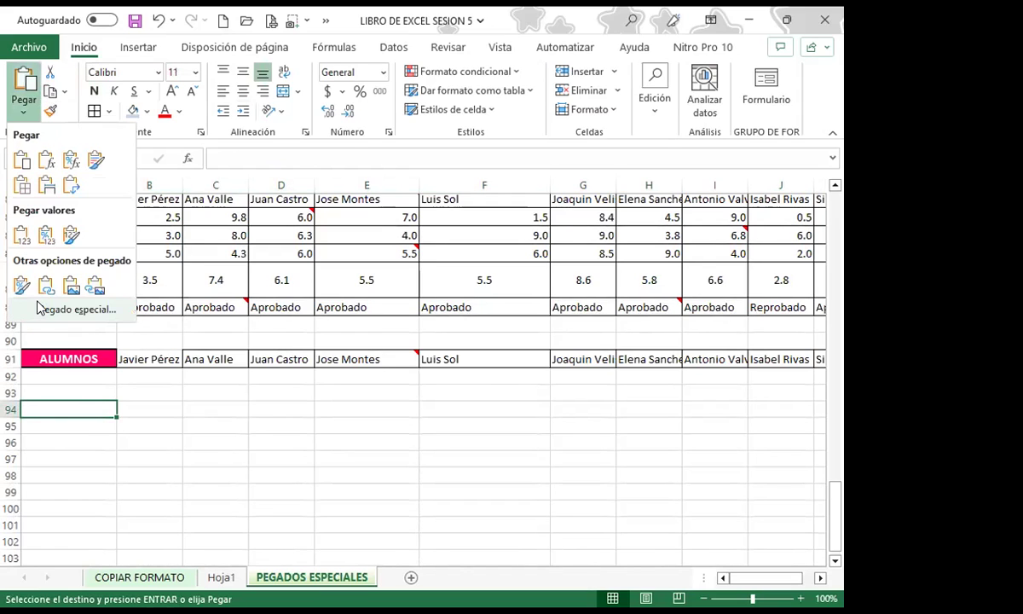
{"action": "left_click", "coordinate": [38, 307]}
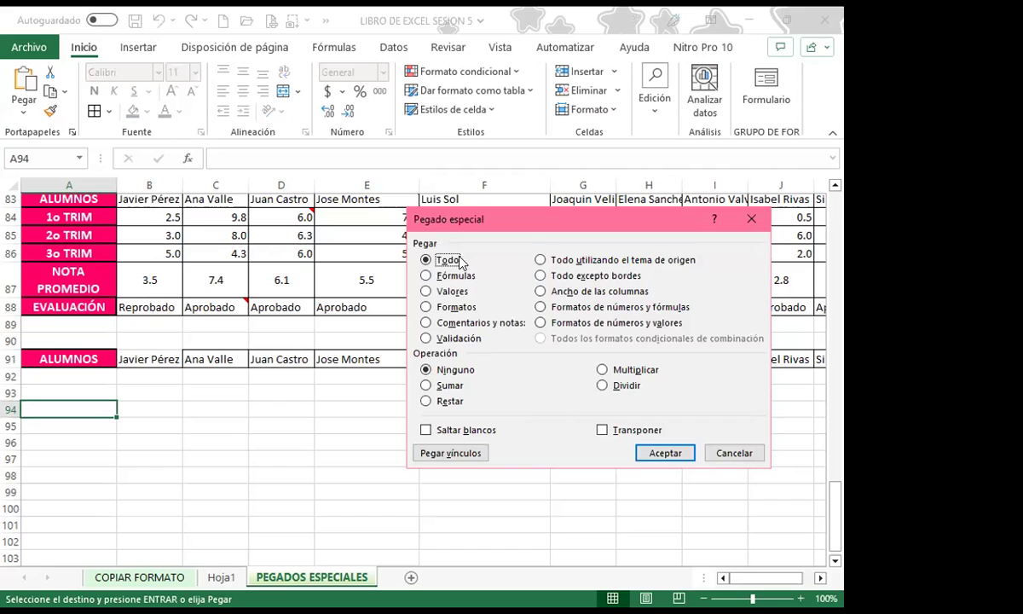
{"action": "left_click", "coordinate": [752, 219]}
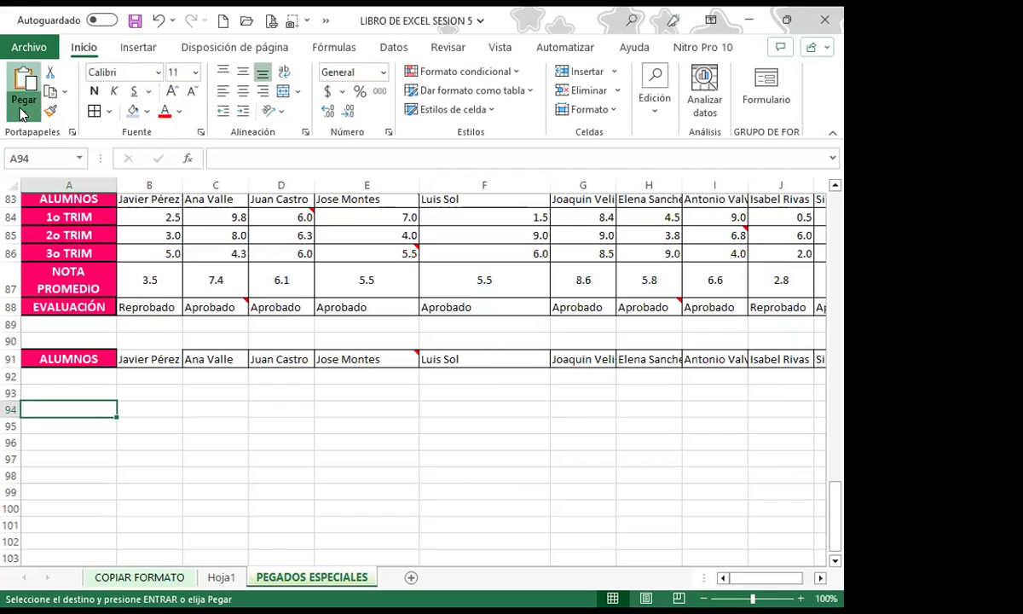
{"action": "left_click", "coordinate": [23, 112]}
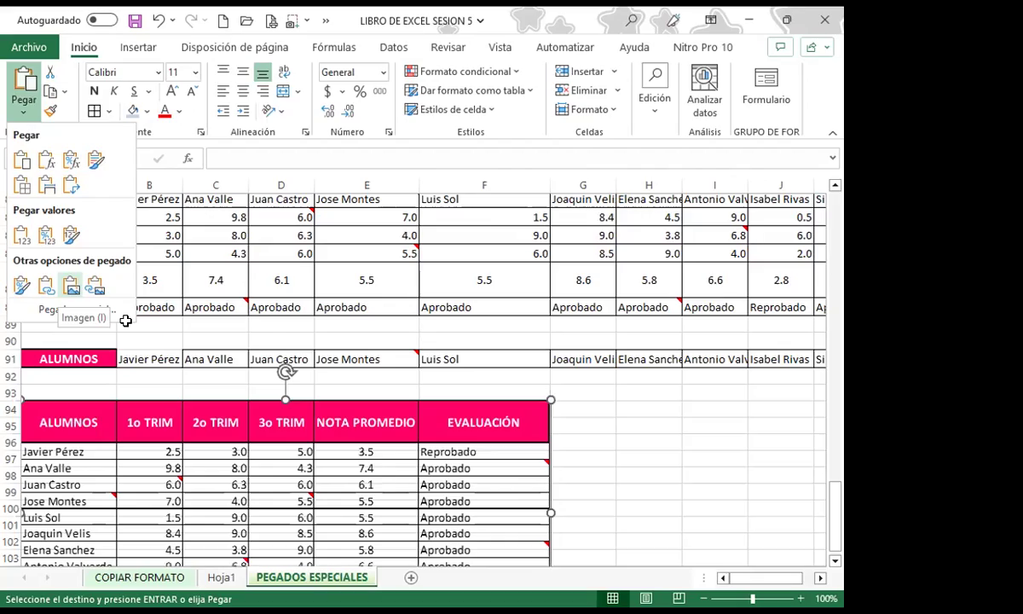
Step: Paste the grade table as a picture and drag it below the student name row
{"action": "key", "text": "i"}
{"action": "scroll", "coordinate": [358, 499], "scroll_direction": "down", "scroll_amount": 3}
{"action": "left_click_drag", "start_coordinate": [327, 428], "coordinate": [376, 430]}
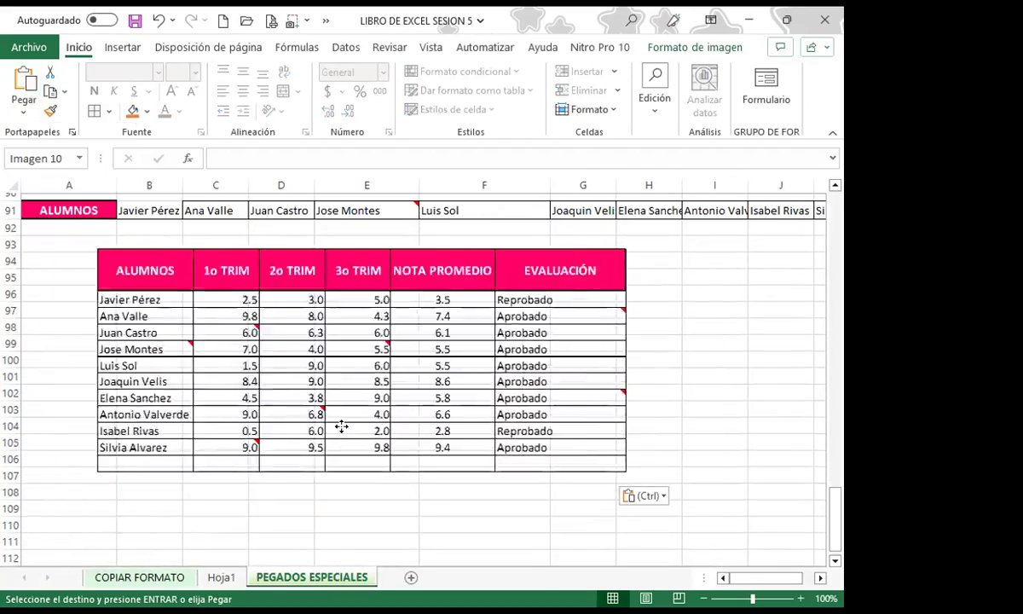
{"action": "left_click_drag", "start_coordinate": [320, 405], "coordinate": [380, 420]}
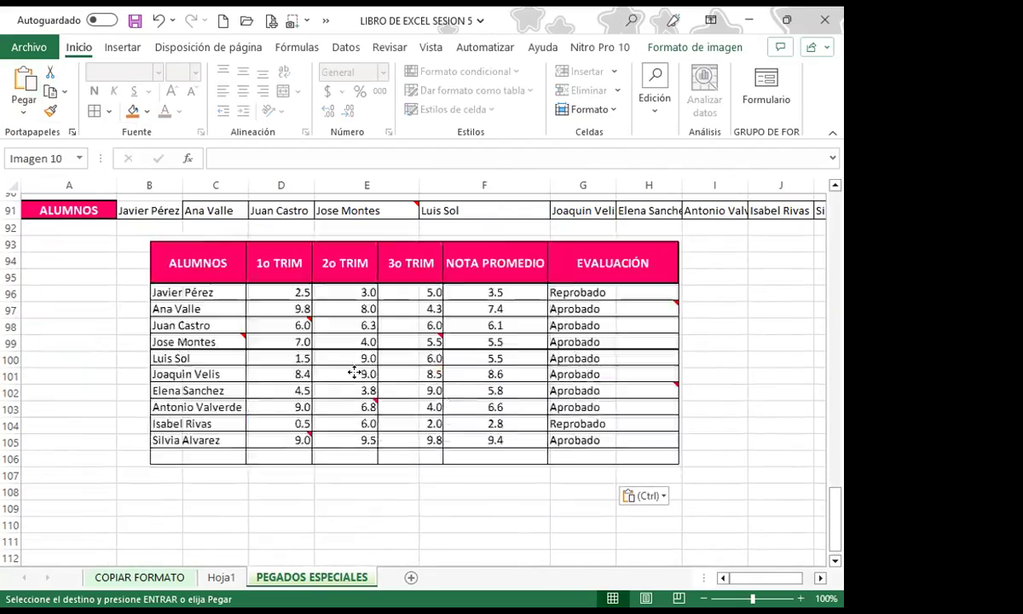
{"action": "mouse_move", "coordinate": [294, 363]}
{"action": "left_mouse_down"}
{"action": "mouse_move", "coordinate": [286, 372]}
{"action": "mouse_move", "coordinate": [253, 363]}
{"action": "mouse_move", "coordinate": [247, 377]}
{"action": "mouse_move", "coordinate": [244, 350]}
{"action": "left_mouse_up"}
{"action": "mouse_move", "coordinate": [216, 283]}
{"action": "left_mouse_down"}
{"action": "mouse_move", "coordinate": [379, 287]}
{"action": "mouse_move", "coordinate": [303, 254]}
{"action": "mouse_move", "coordinate": [231, 274]}
{"action": "mouse_move", "coordinate": [229, 327]}
{"action": "mouse_move", "coordinate": [306, 343]}
{"action": "mouse_move", "coordinate": [279, 273]}
{"action": "mouse_move", "coordinate": [238, 288]}
{"action": "mouse_move", "coordinate": [324, 292]}
{"action": "mouse_move", "coordinate": [217, 300]}
{"action": "mouse_move", "coordinate": [293, 309]}
{"action": "mouse_move", "coordinate": [217, 309]}
{"action": "mouse_move", "coordinate": [243, 312]}
{"action": "left_mouse_up"}
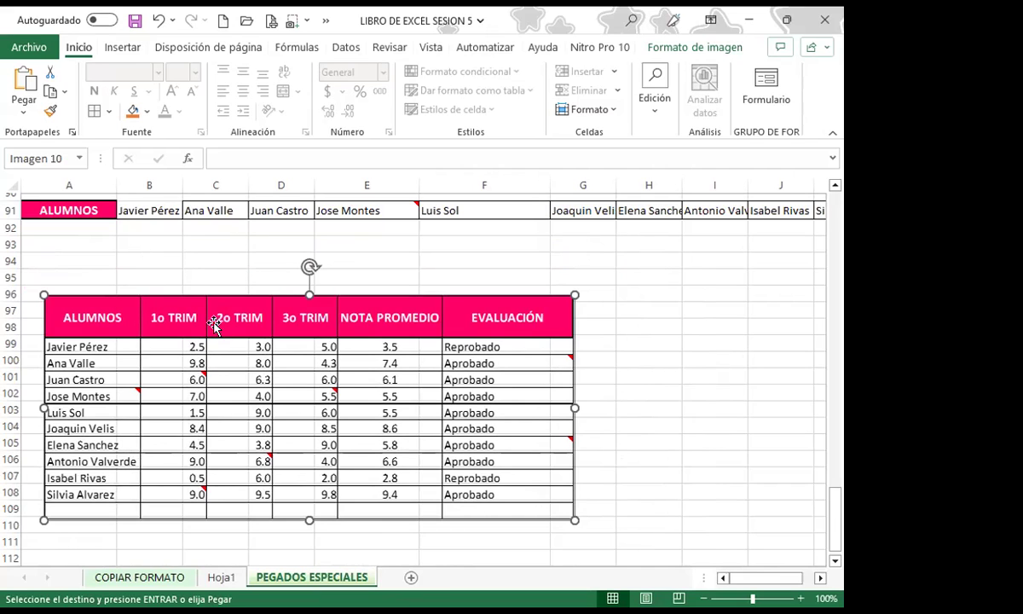
Step: Turn off the sheet gridlines and fine-tune the picture's position around rows 94–107
{"action": "left_click", "coordinate": [426, 49]}
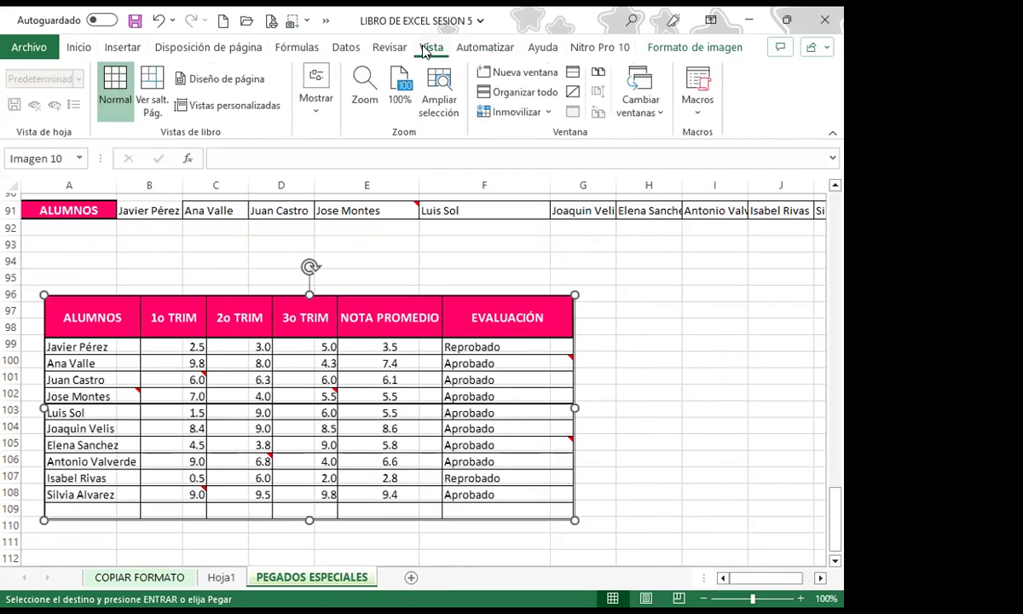
{"action": "left_click", "coordinate": [363, 184]}
{"action": "left_click_drag", "start_coordinate": [278, 405], "coordinate": [348, 390]}
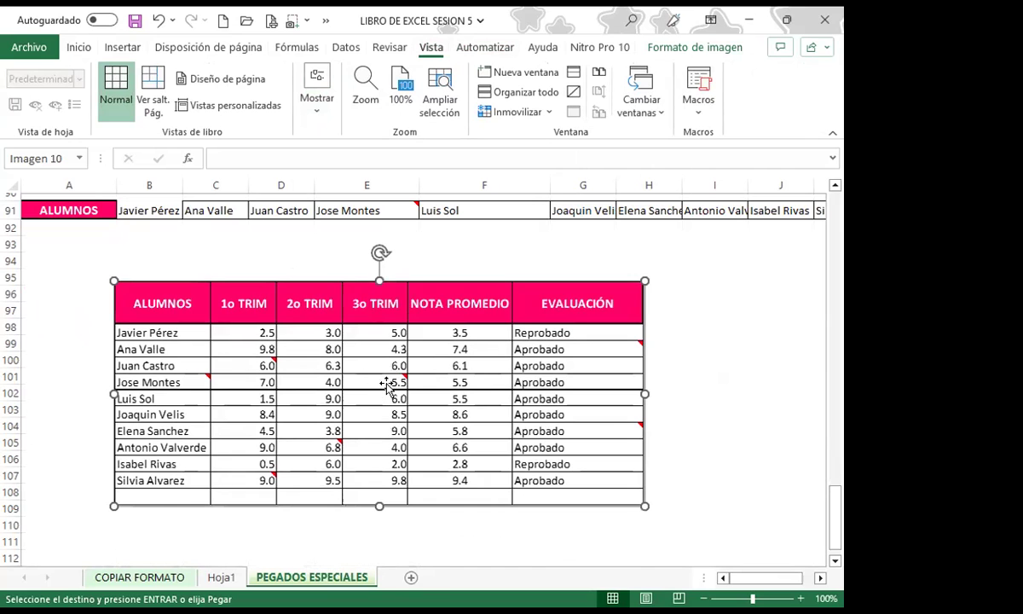
{"action": "mouse_move", "coordinate": [367, 307]}
{"action": "left_mouse_down"}
{"action": "mouse_move", "coordinate": [319, 308]}
{"action": "mouse_move", "coordinate": [302, 290]}
{"action": "left_mouse_up"}
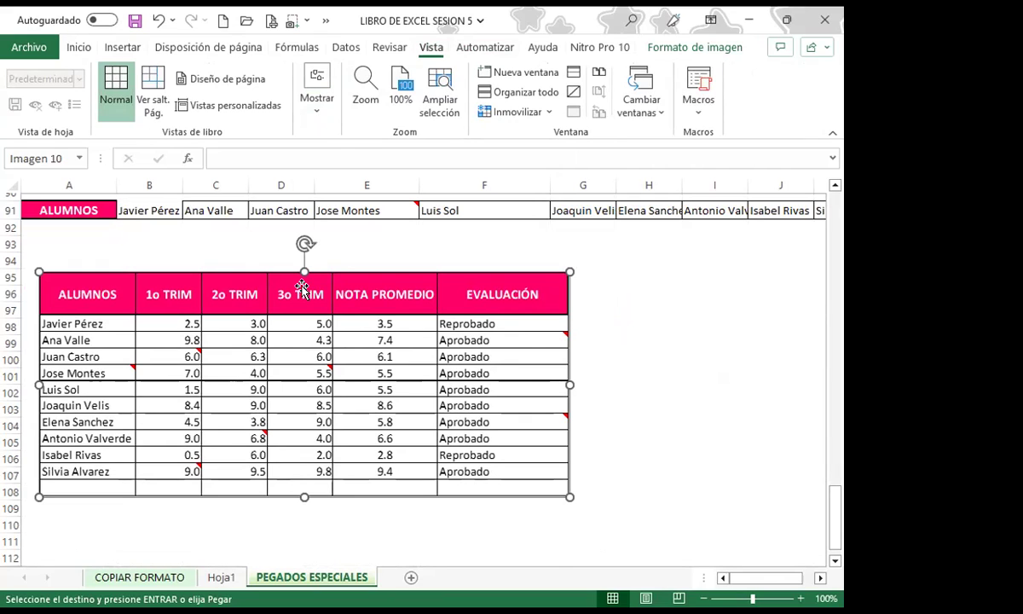
{"action": "mouse_move", "coordinate": [298, 289]}
{"action": "left_mouse_down"}
{"action": "mouse_move", "coordinate": [267, 310]}
{"action": "mouse_move", "coordinate": [251, 306]}
{"action": "left_mouse_up"}
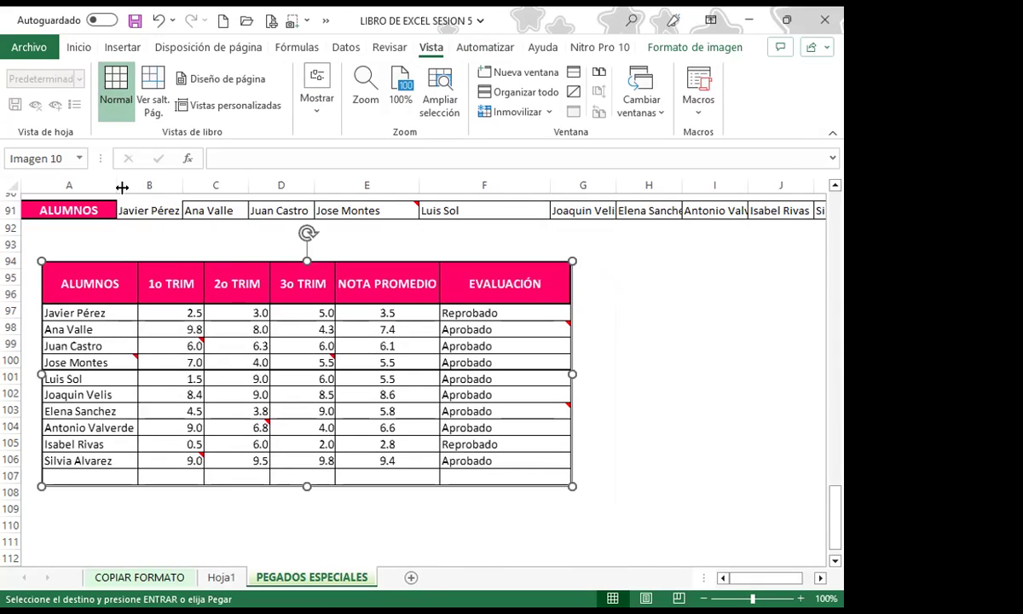
{"action": "left_click", "coordinate": [78, 47]}
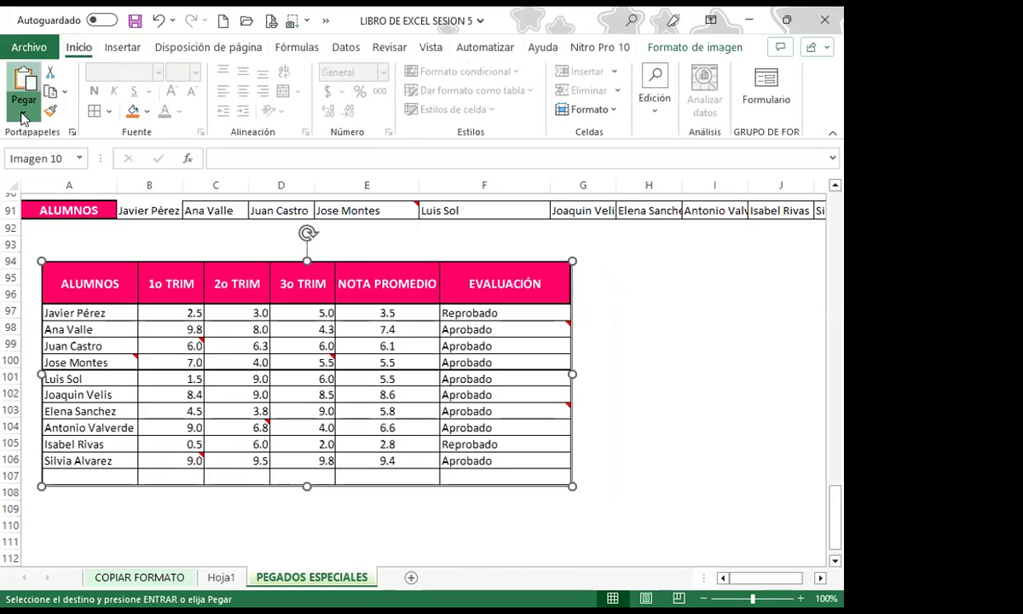
Step: Open and cancel the Pegar choices, check the Vista > Mostrar options, and deselect the picture
{"action": "left_click", "coordinate": [23, 115]}
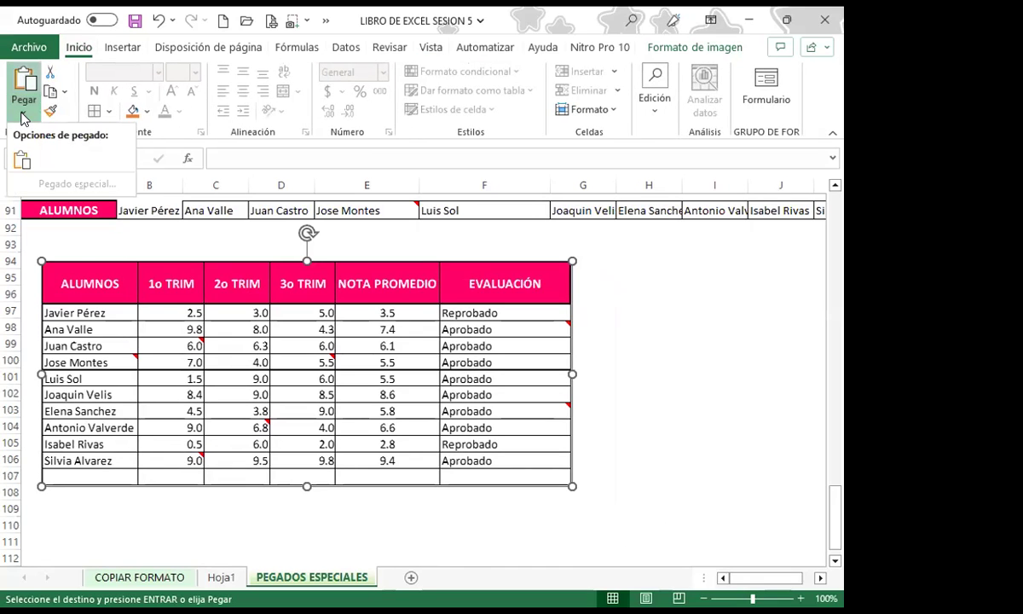
{"action": "left_click", "coordinate": [195, 332]}
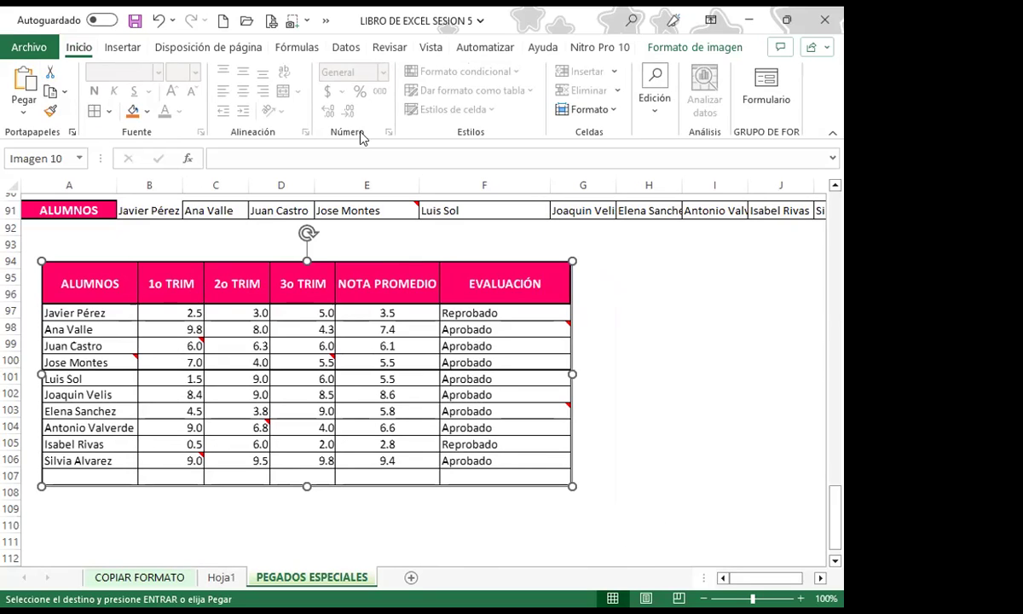
{"action": "left_click", "coordinate": [430, 46]}
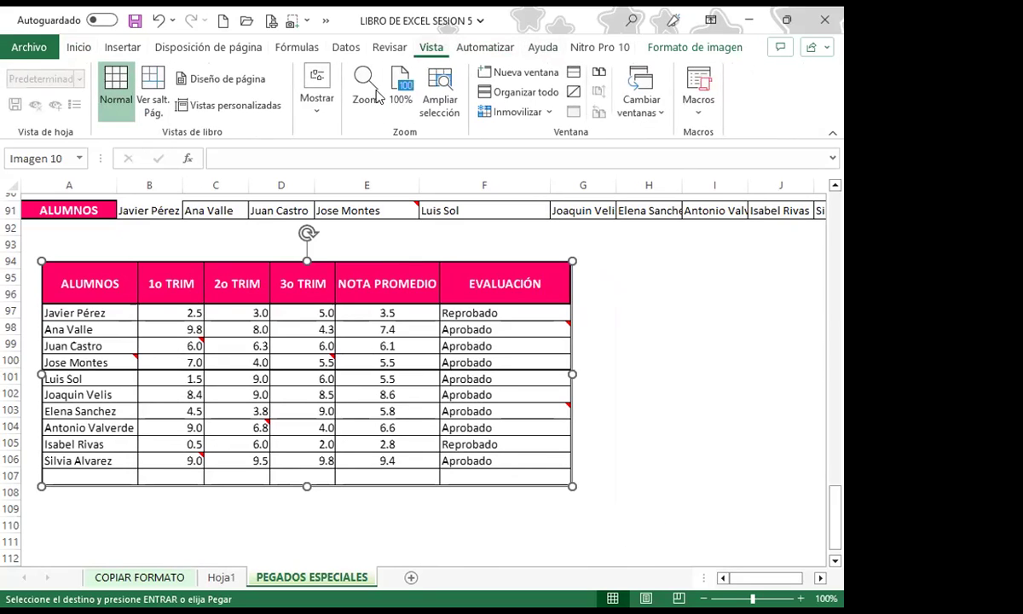
{"action": "left_click", "coordinate": [318, 111]}
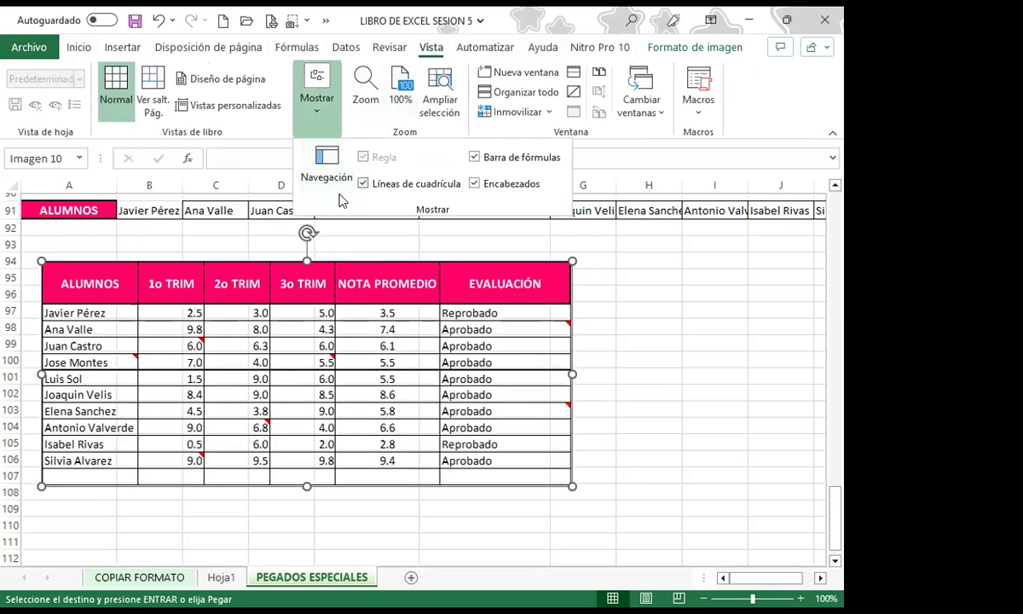
{"action": "left_click", "coordinate": [77, 516]}
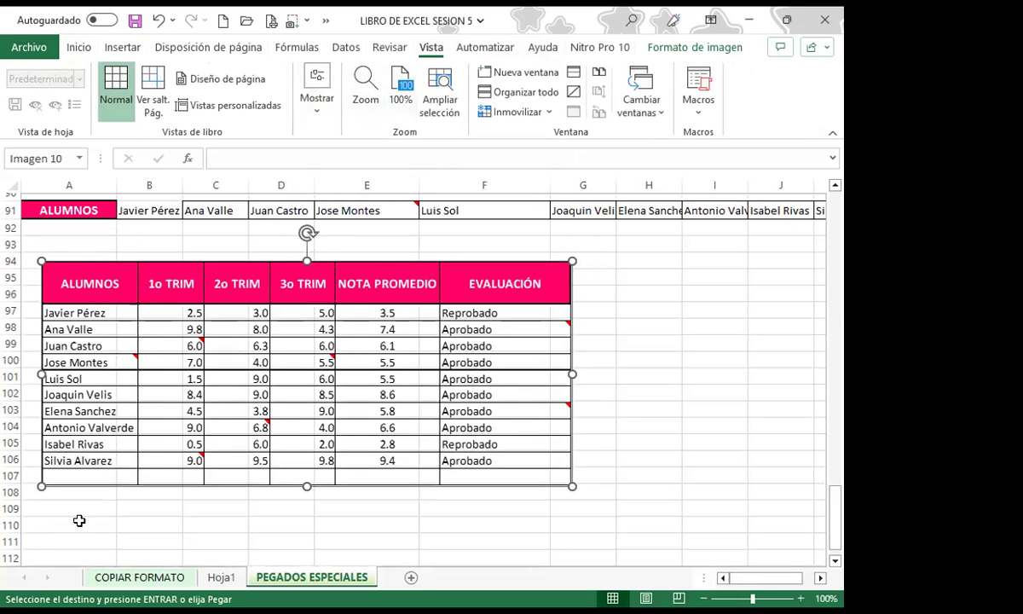
{"action": "left_click", "coordinate": [77, 516]}
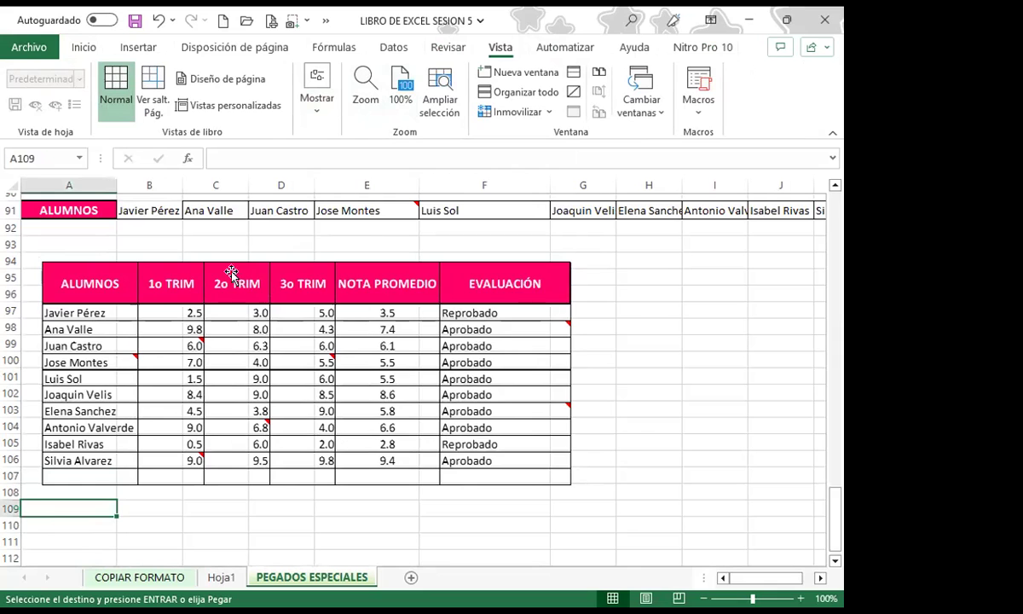
Step: Nudge the table picture slightly up and left, then deselect it
{"action": "left_click_drag", "start_coordinate": [223, 276], "coordinate": [209, 260]}
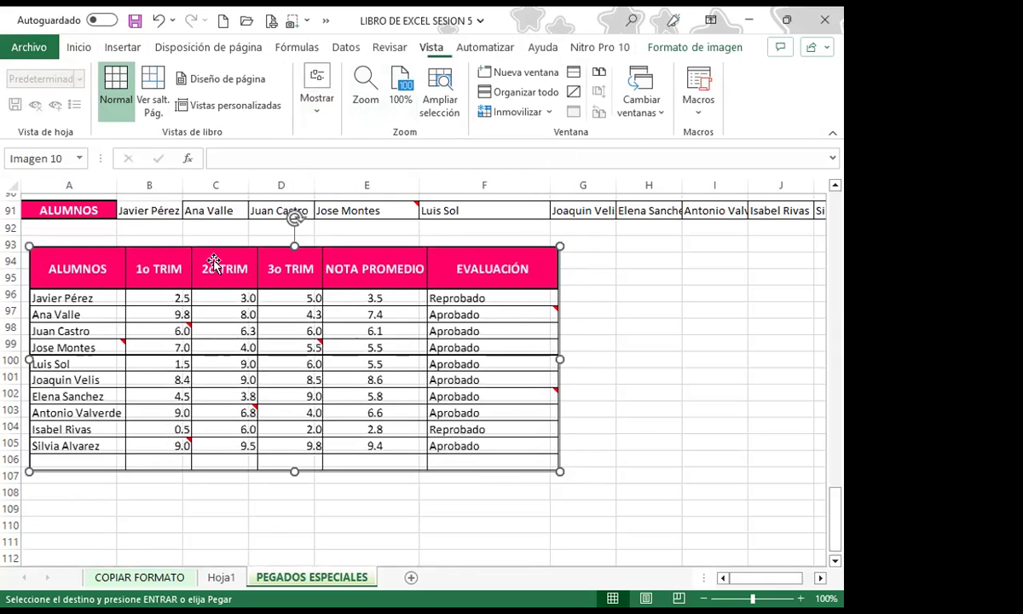
{"action": "scroll", "coordinate": [108, 489], "scroll_direction": "down", "scroll_amount": 1}
{"action": "left_click", "coordinate": [88, 474]}
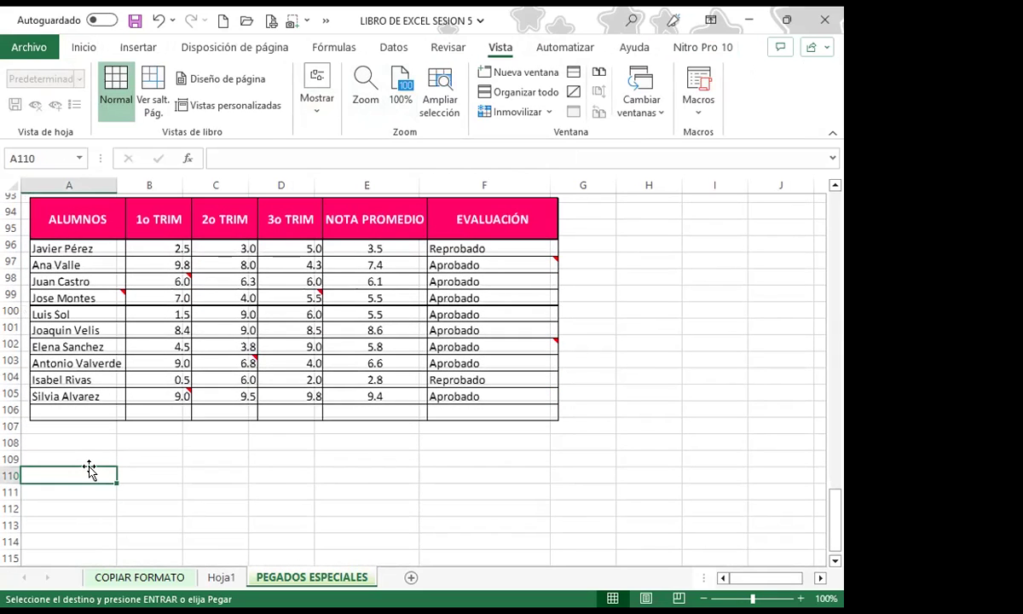
Step: At the top of the sheet, narrow columns B, C and D of the original grade table
{"action": "scroll", "coordinate": [106, 459], "scroll_direction": "up", "scroll_amount": 3}
{"action": "scroll", "coordinate": [162, 429], "scroll_direction": "up", "scroll_amount": 10}
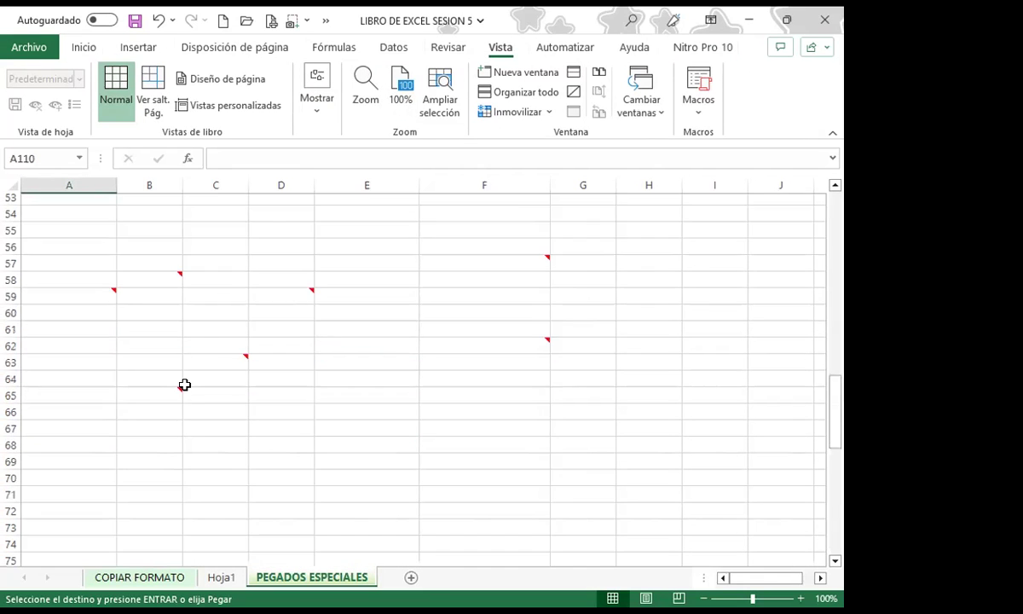
{"action": "scroll", "coordinate": [182, 383], "scroll_direction": "up", "scroll_amount": 8}
{"action": "scroll", "coordinate": [183, 383], "scroll_direction": "up", "scroll_amount": 10}
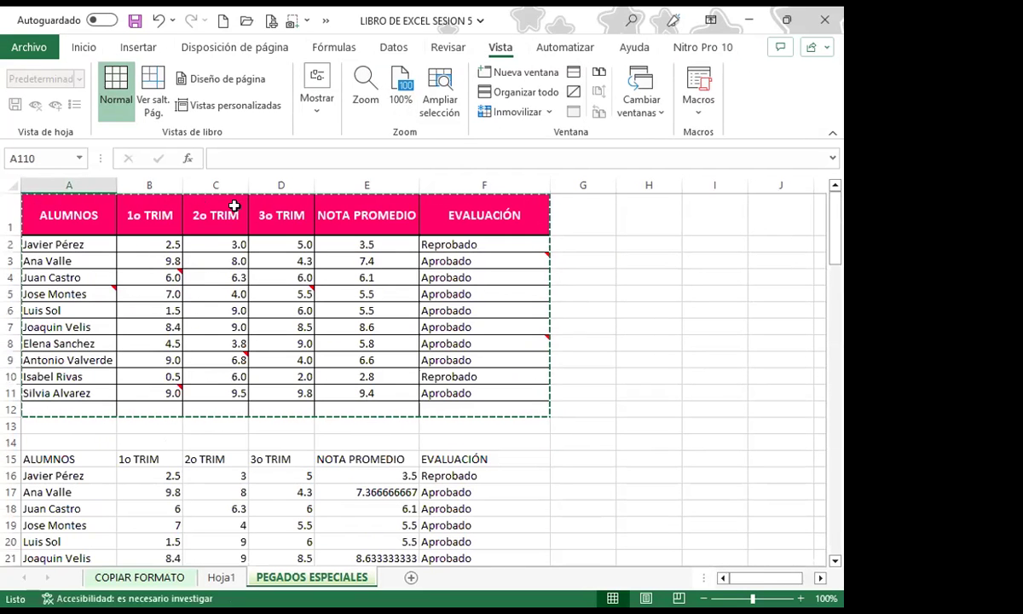
{"action": "mouse_move", "coordinate": [183, 185]}
{"action": "left_mouse_down"}
{"action": "mouse_move", "coordinate": [142, 183]}
{"action": "mouse_move", "coordinate": [167, 182]}
{"action": "left_mouse_up"}
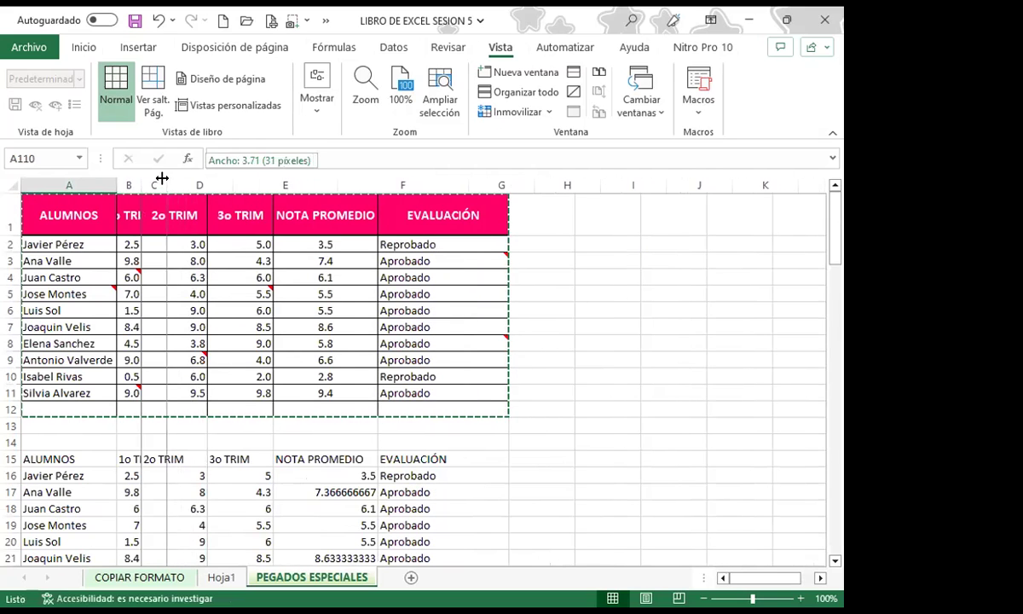
{"action": "left_click_drag", "start_coordinate": [232, 184], "coordinate": [180, 183]}
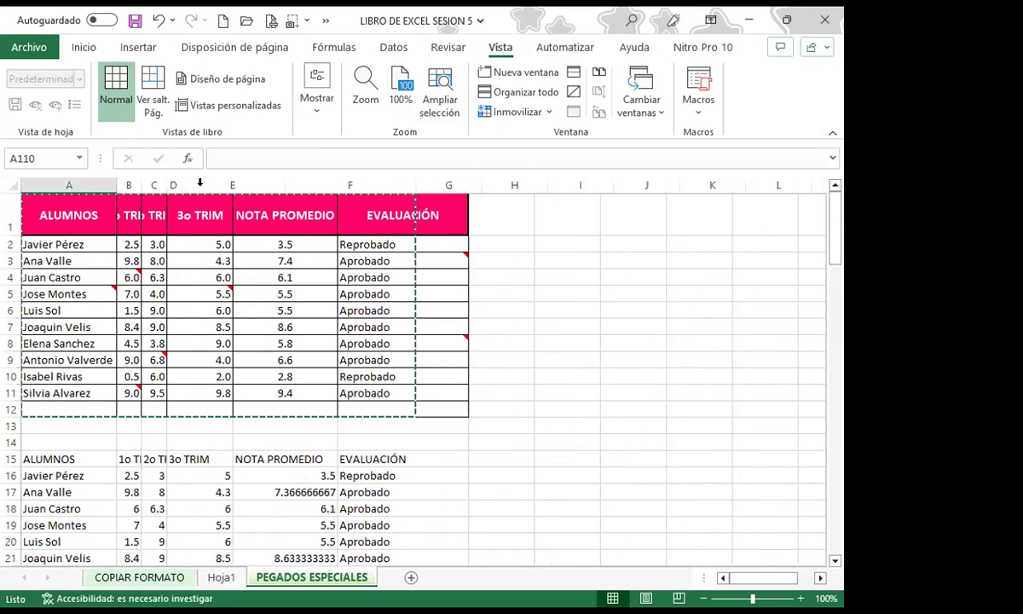
{"action": "left_click_drag", "start_coordinate": [284, 183], "coordinate": [186, 183]}
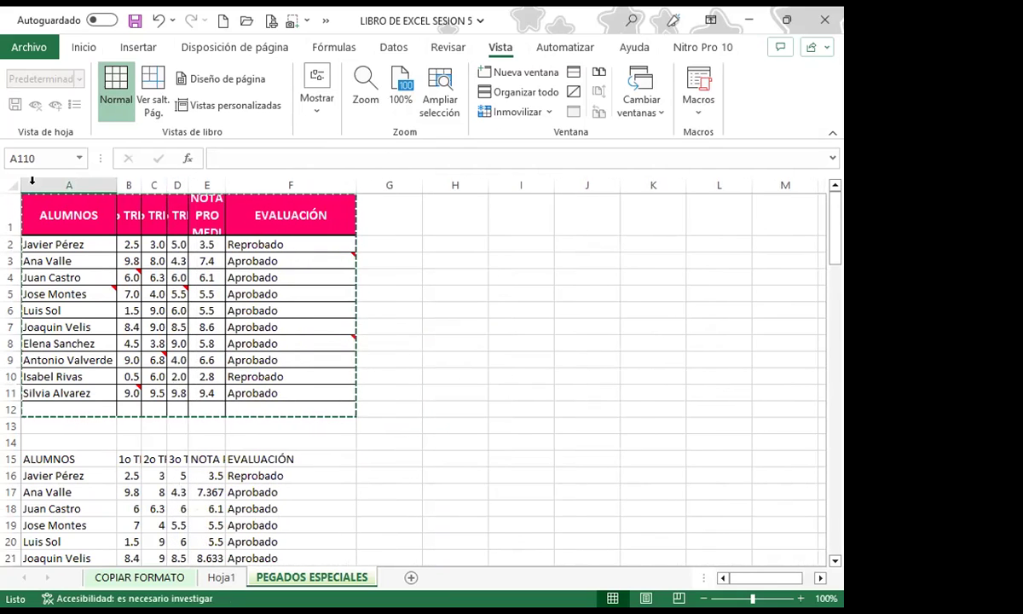
{"action": "scroll", "coordinate": [53, 75], "scroll_direction": "up", "scroll_amount": 5}
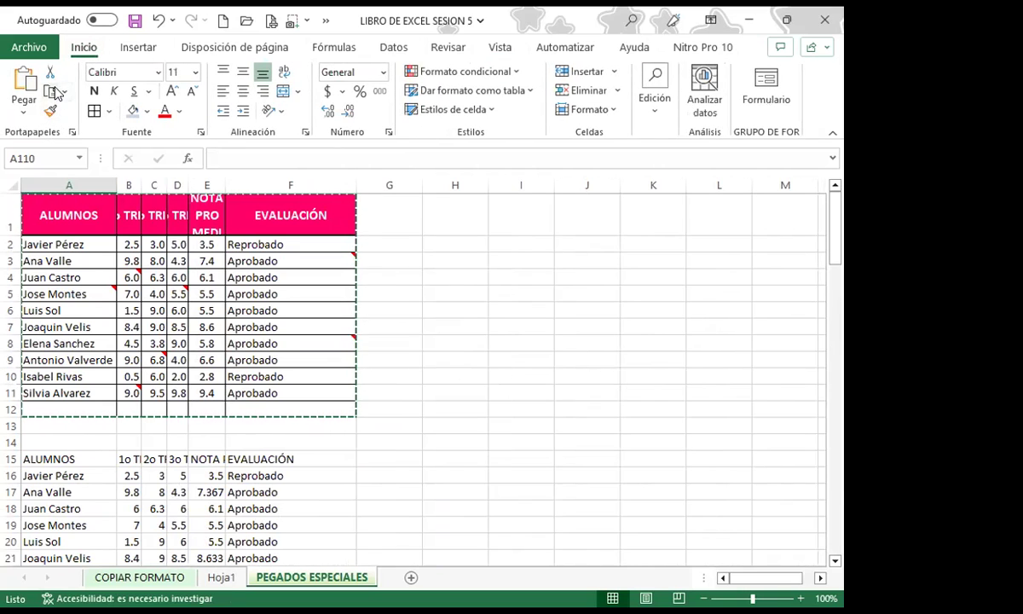
Step: Copy the whole grade table A1:F12 from PEGADOS ESPECIALES
{"action": "key", "text": "ctrl+c"}
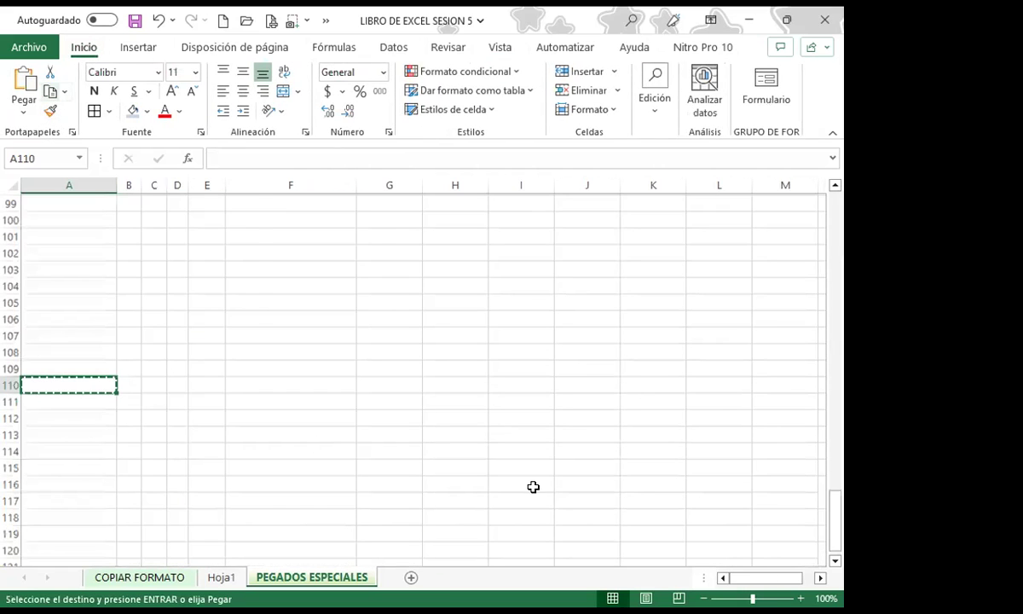
{"action": "scroll", "coordinate": [157, 335], "scroll_direction": "up", "scroll_amount": 5}
{"action": "scroll", "coordinate": [119, 303], "scroll_direction": "up", "scroll_amount": 15}
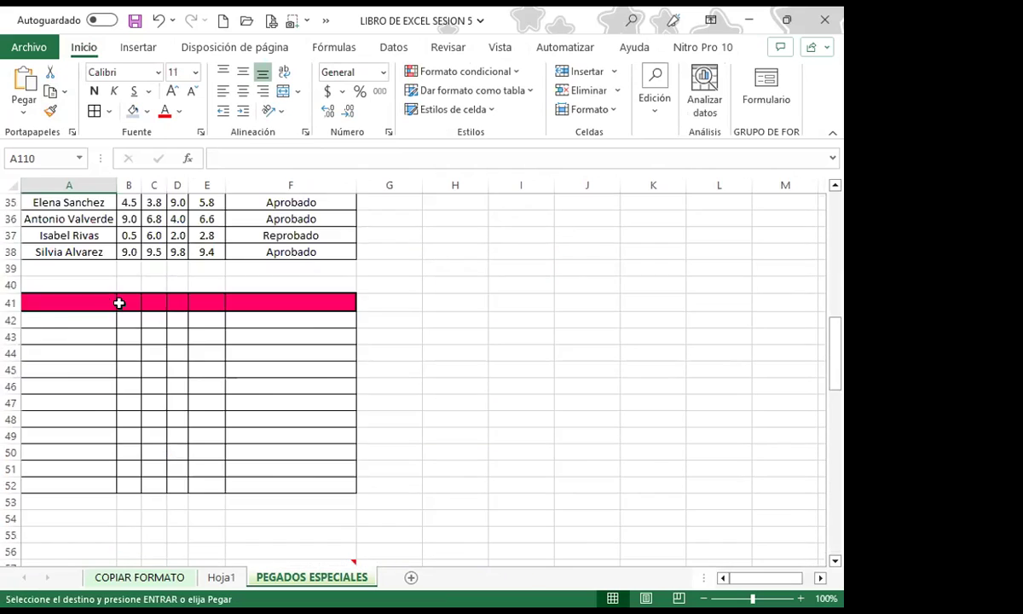
{"action": "scroll", "coordinate": [87, 270], "scroll_direction": "up", "scroll_amount": 10}
{"action": "left_click", "coordinate": [60, 209]}
{"action": "left_click_drag", "start_coordinate": [304, 360], "coordinate": [306, 408]}
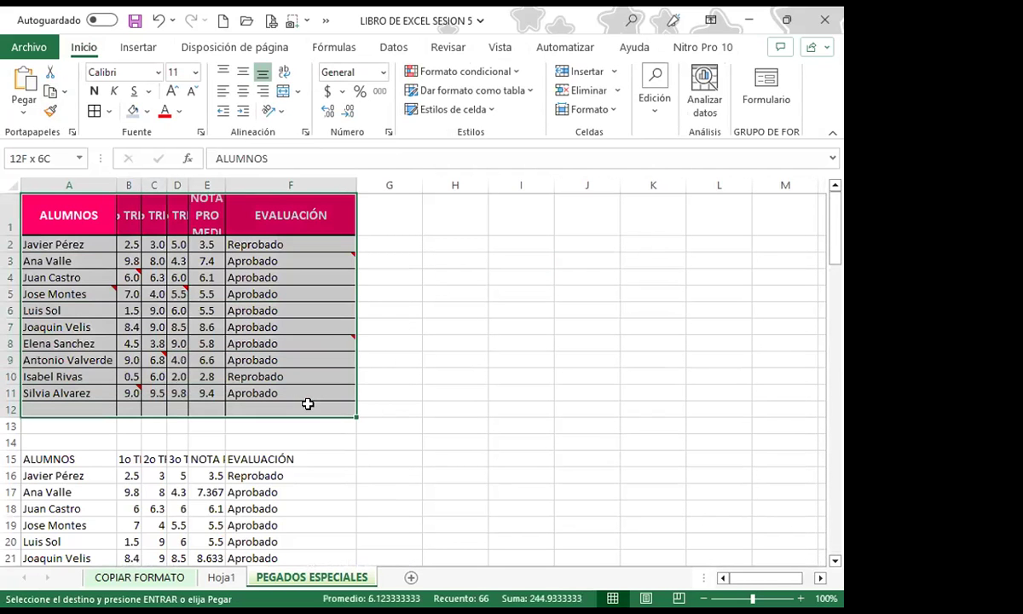
{"action": "left_click", "coordinate": [53, 93]}
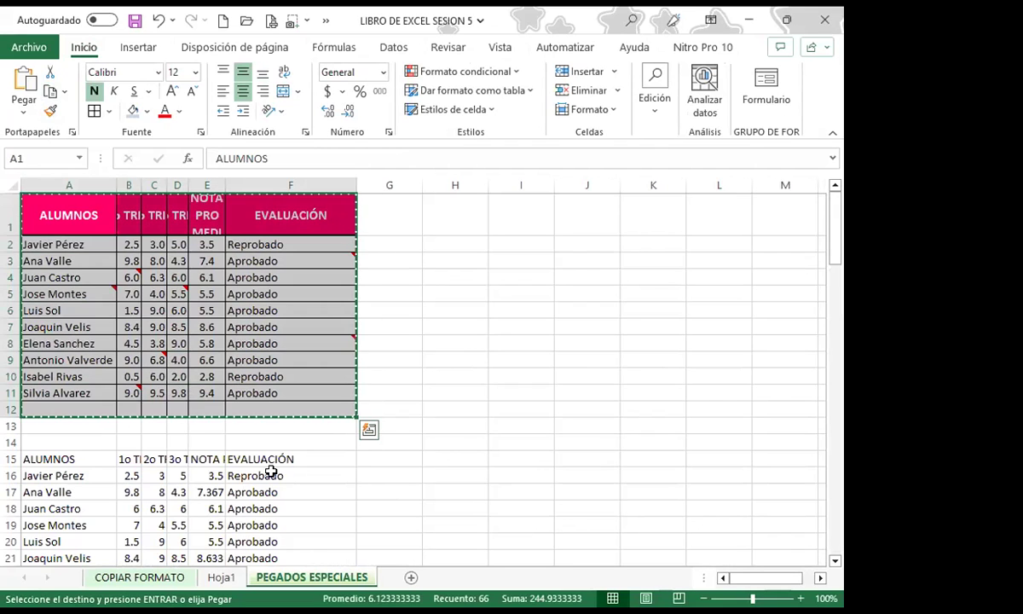
Step: On a new Hoja2 sheet, open Pegado especial with 'Ancho de las columnas' selected
{"action": "left_click", "coordinate": [410, 577]}
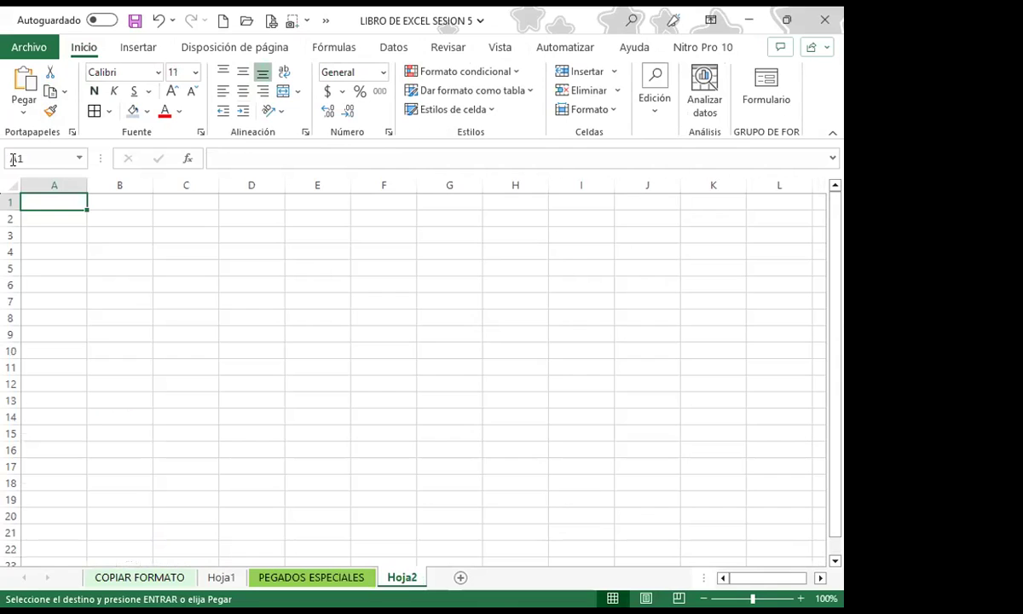
{"action": "left_click", "coordinate": [24, 109]}
{"action": "left_click", "coordinate": [60, 311]}
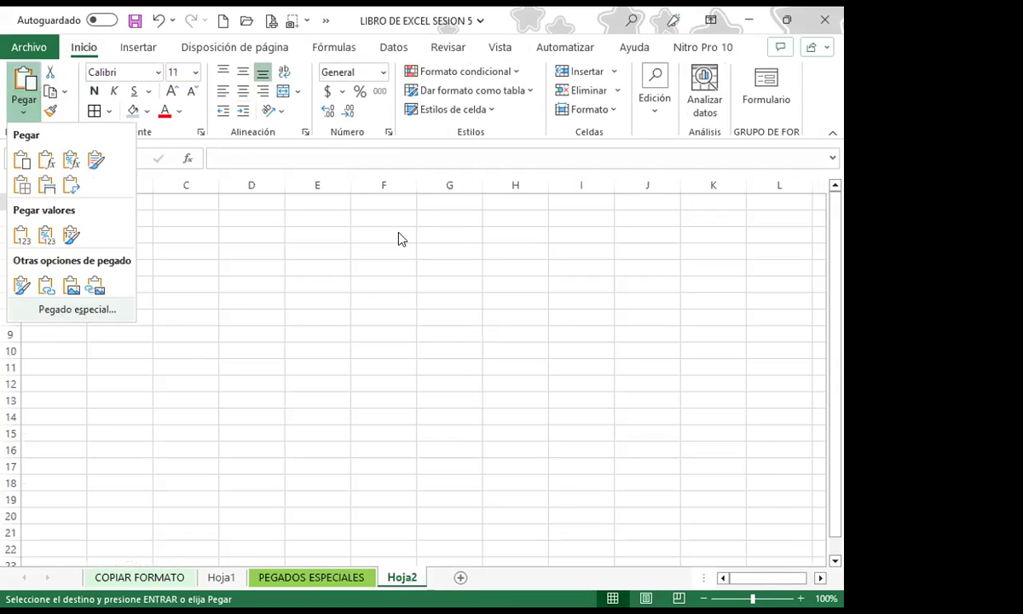
{"action": "left_click", "coordinate": [541, 291]}
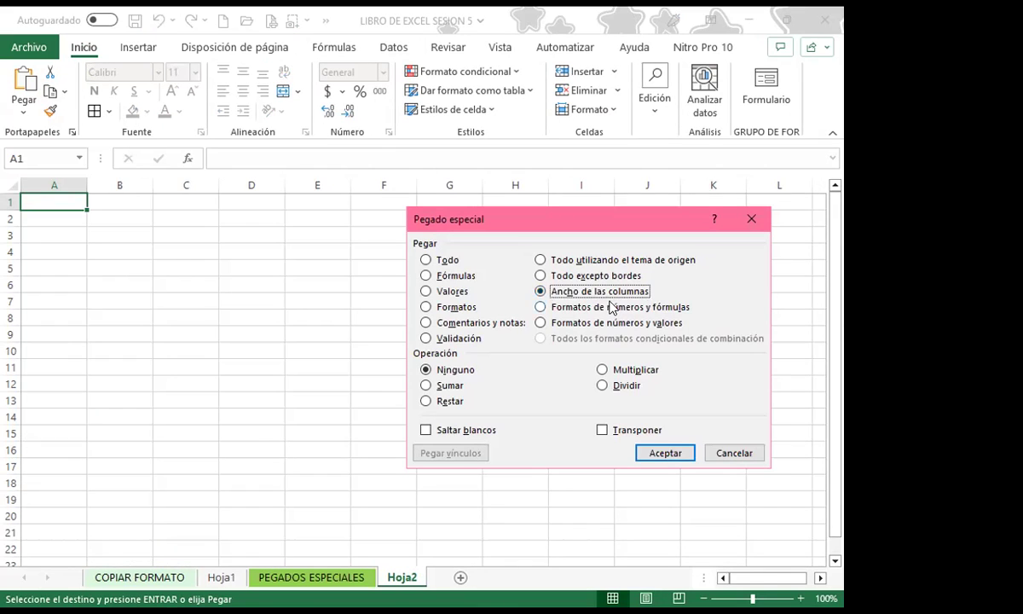
Step: Apply 'Ancho de las columnas' so Hoja2 columns A–F match the grade table, then deselect
{"action": "left_click", "coordinate": [665, 453]}
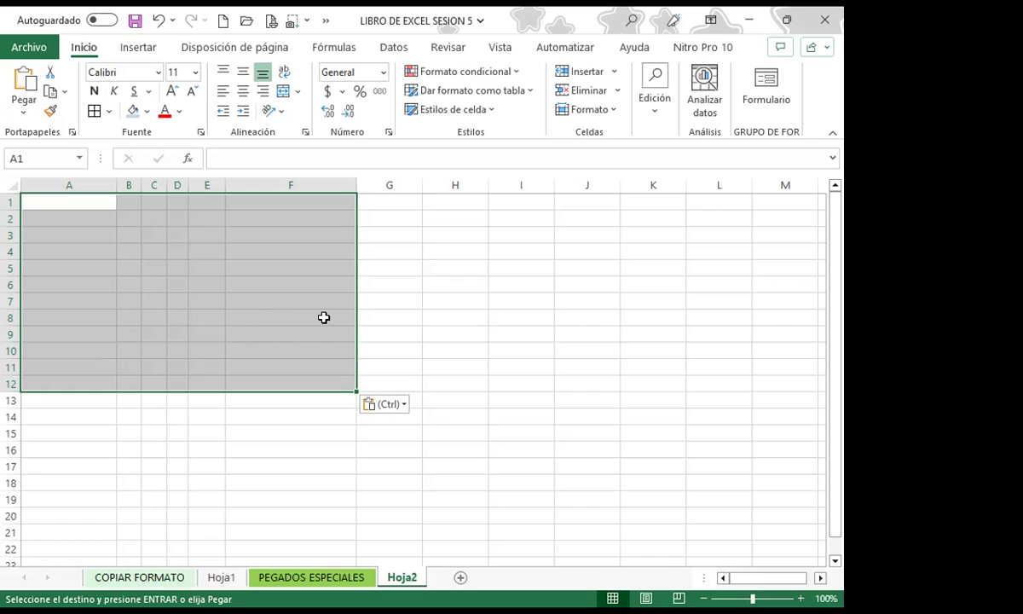
{"action": "left_click", "coordinate": [183, 403]}
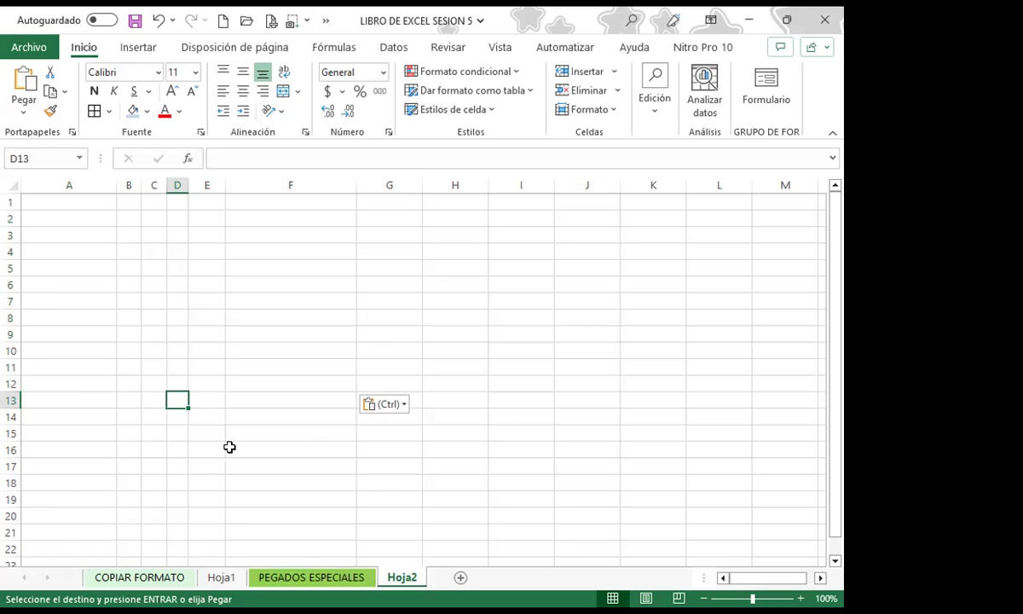
Step: On PEGADOS ESPECIALES, autofit columns E, D, C and B to show the TRIM and NOTA PROMEDIO headings
{"action": "left_click", "coordinate": [300, 577]}
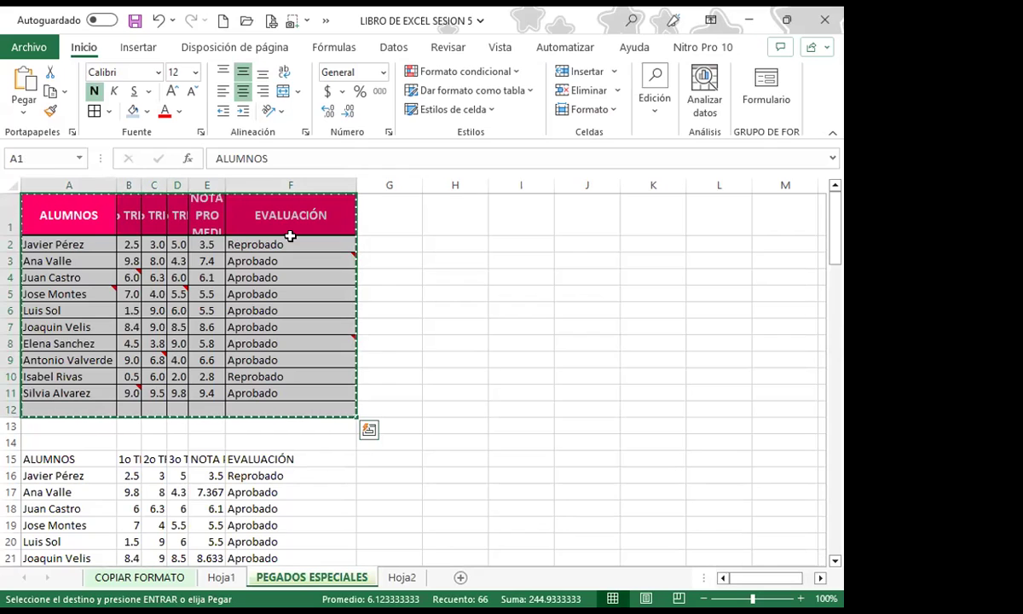
{"action": "key", "text": "Escape"}
{"action": "double_click", "coordinate": [225, 185]}
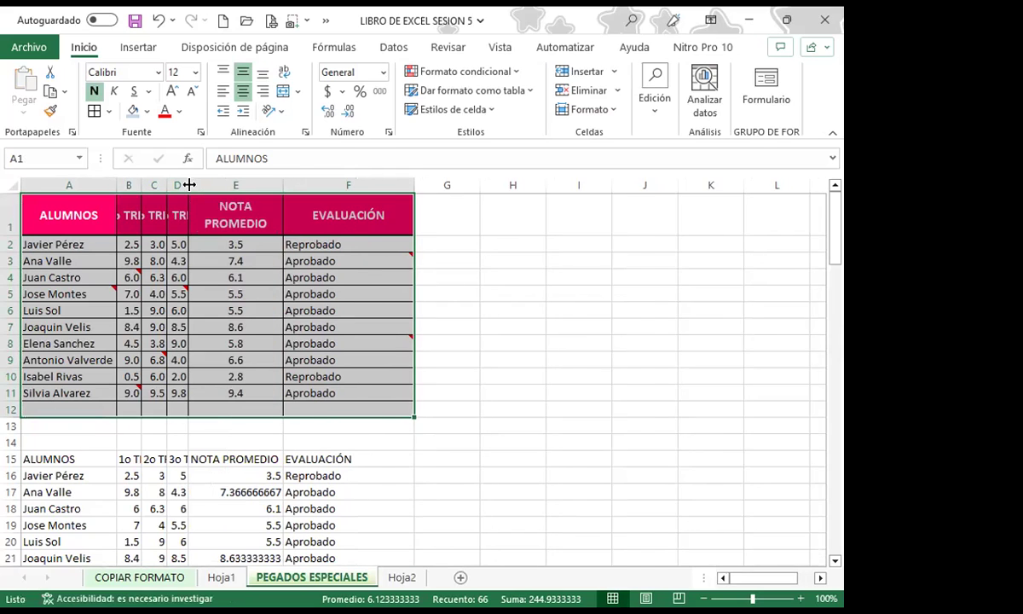
{"action": "double_click", "coordinate": [188, 185]}
{"action": "double_click", "coordinate": [166, 185]}
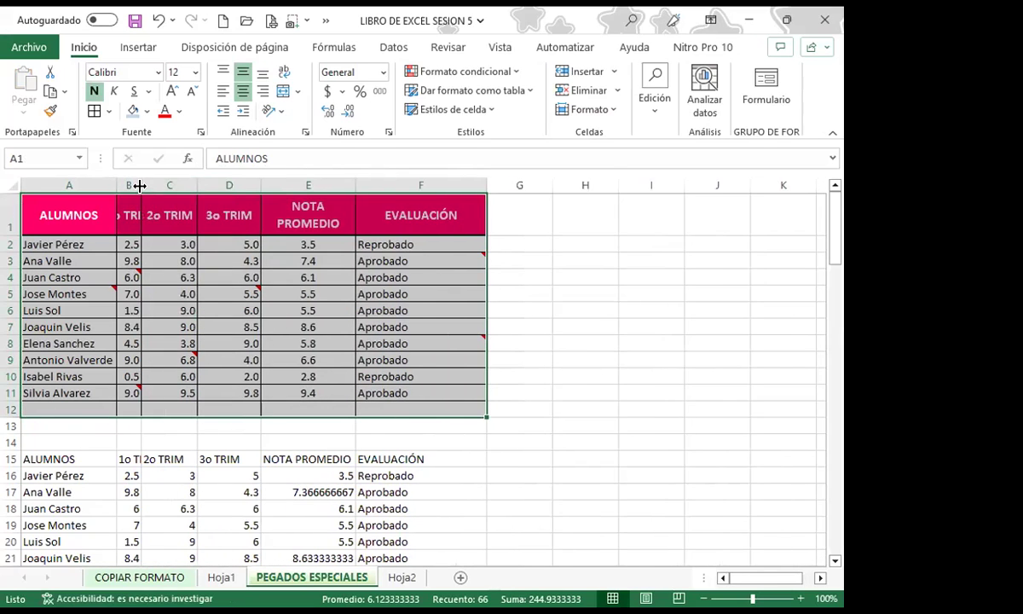
{"action": "double_click", "coordinate": [141, 185]}
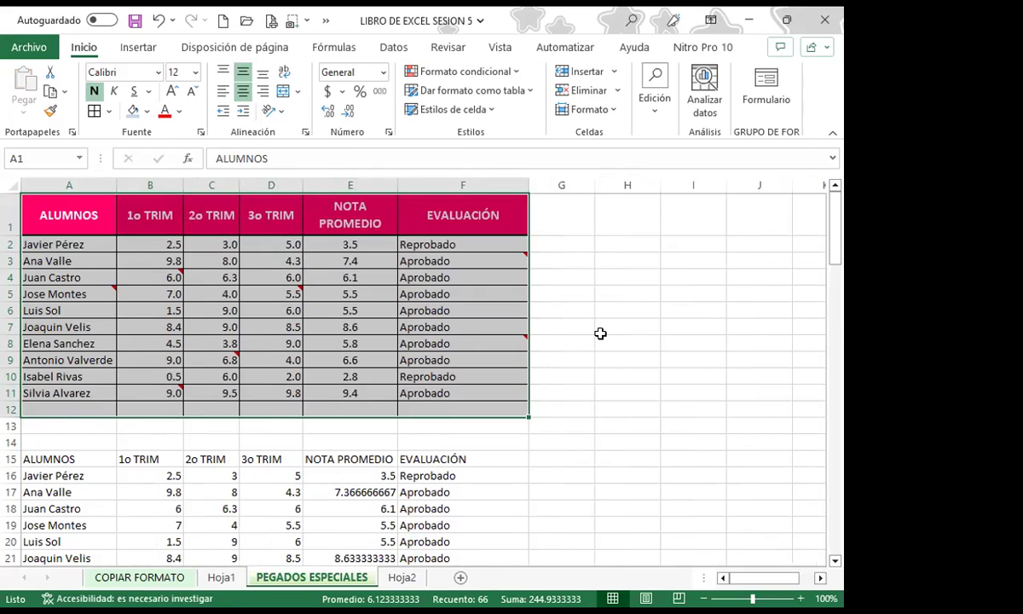
{"action": "left_click", "coordinate": [602, 340]}
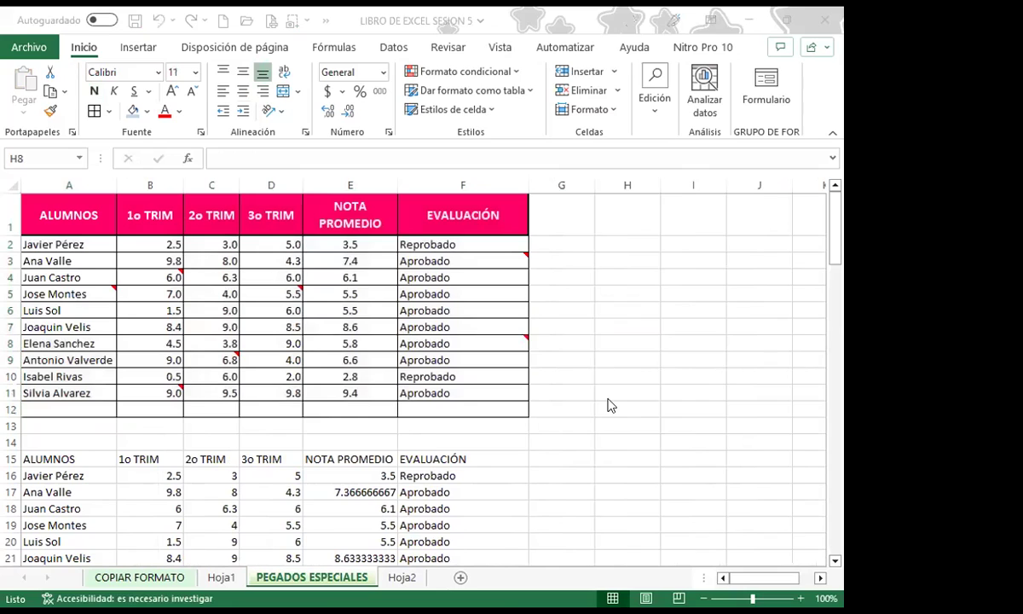
Step: Inspect the evaluation formula in cell F11 and the neighbouring cells
{"action": "left_click", "coordinate": [478, 388]}
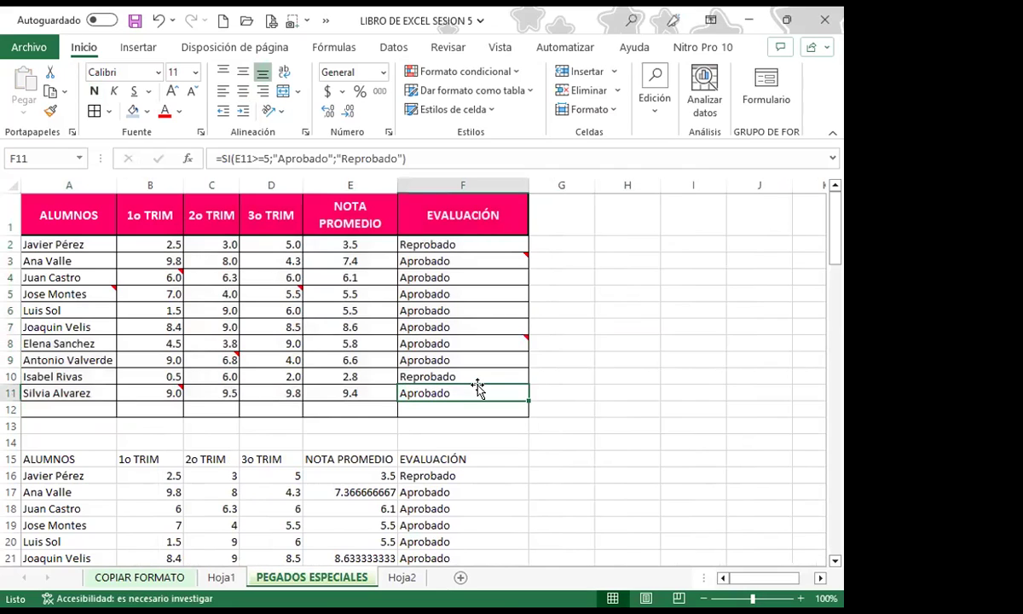
{"action": "left_click", "coordinate": [543, 410]}
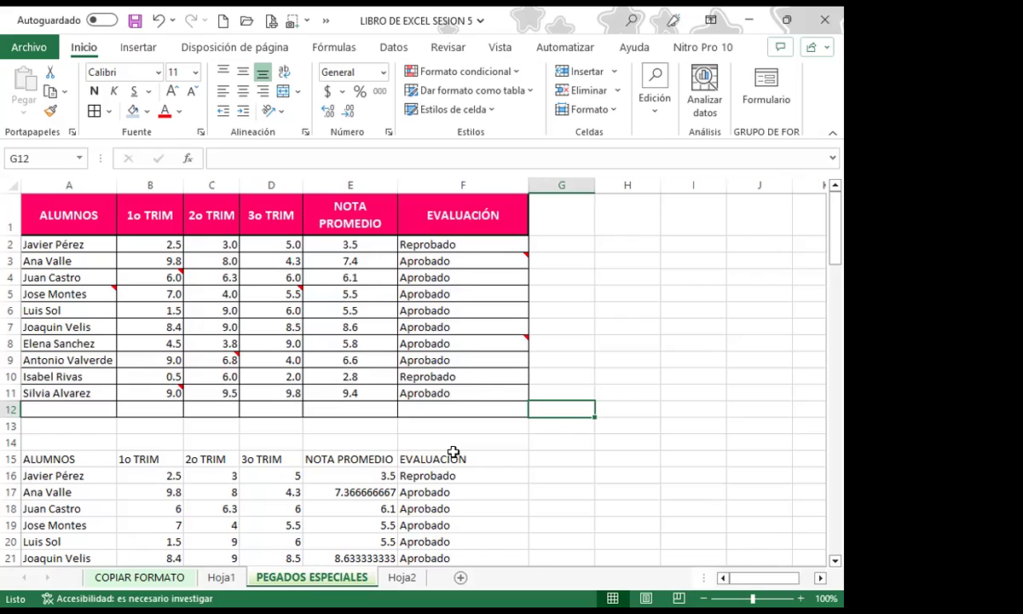
{"action": "left_click", "coordinate": [491, 444]}
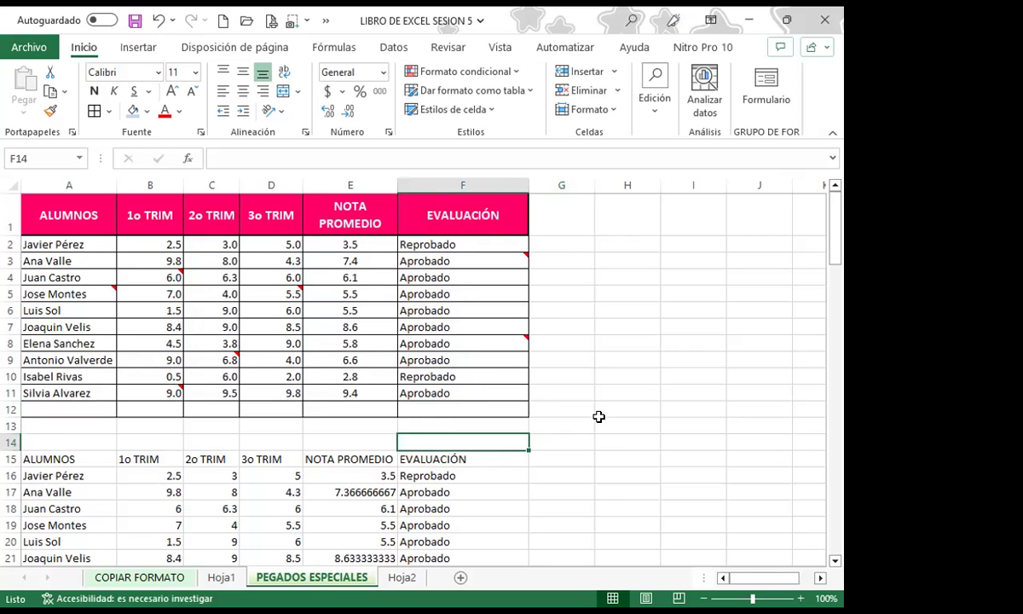
Step: Scroll down to the grade-table picture around rows 94–106
{"action": "scroll", "coordinate": [599, 416], "scroll_direction": "down", "scroll_amount": 2}
{"action": "scroll", "coordinate": [599, 416], "scroll_direction": "down", "scroll_amount": 3}
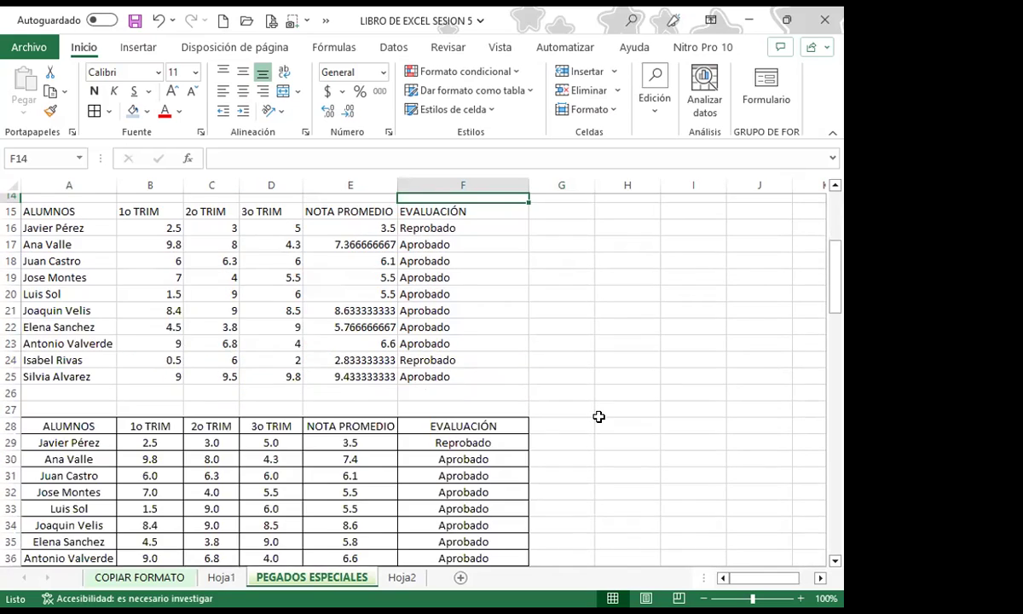
{"action": "scroll", "coordinate": [598, 416], "scroll_direction": "down", "scroll_amount": 6}
{"action": "scroll", "coordinate": [598, 416], "scroll_direction": "down", "scroll_amount": 2}
{"action": "scroll", "coordinate": [599, 416], "scroll_direction": "down", "scroll_amount": 3}
{"action": "scroll", "coordinate": [599, 416], "scroll_direction": "down", "scroll_amount": 3}
{"action": "scroll", "coordinate": [599, 417], "scroll_direction": "down", "scroll_amount": 4}
{"action": "scroll", "coordinate": [539, 415], "scroll_direction": "down", "scroll_amount": 3}
{"action": "scroll", "coordinate": [272, 412], "scroll_direction": "down", "scroll_amount": 2}
{"action": "scroll", "coordinate": [213, 418], "scroll_direction": "down", "scroll_amount": 4}
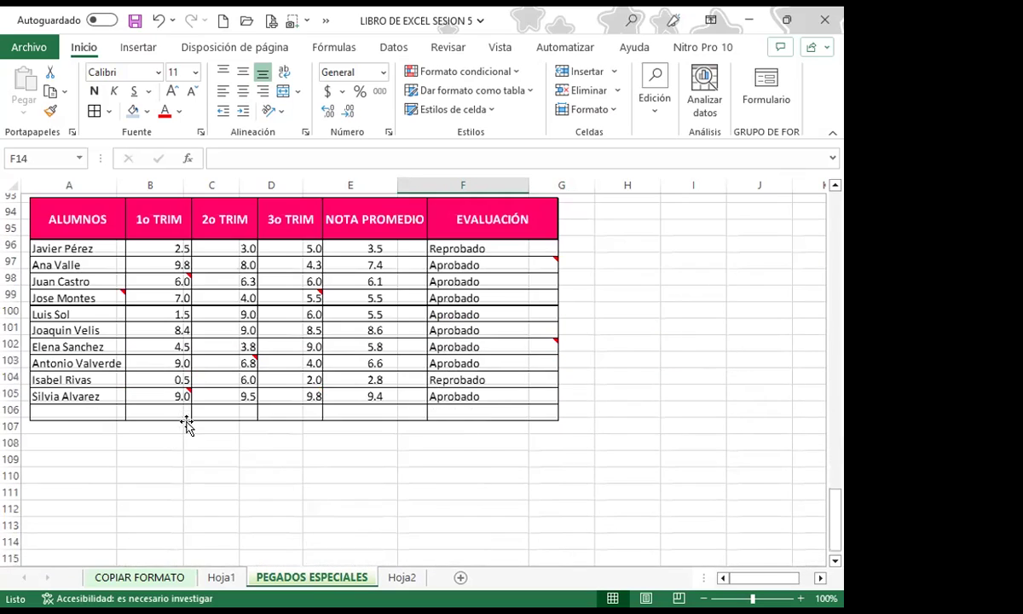
{"action": "scroll", "coordinate": [187, 423], "scroll_direction": "down", "scroll_amount": 1}
{"action": "left_click", "coordinate": [99, 420]}
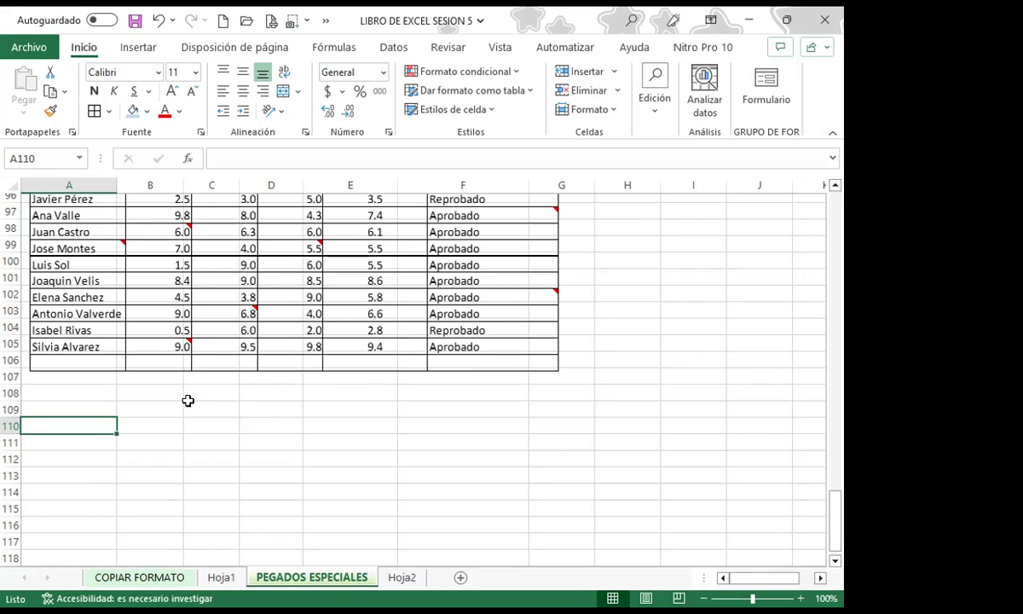
{"action": "left_click", "coordinate": [450, 442]}
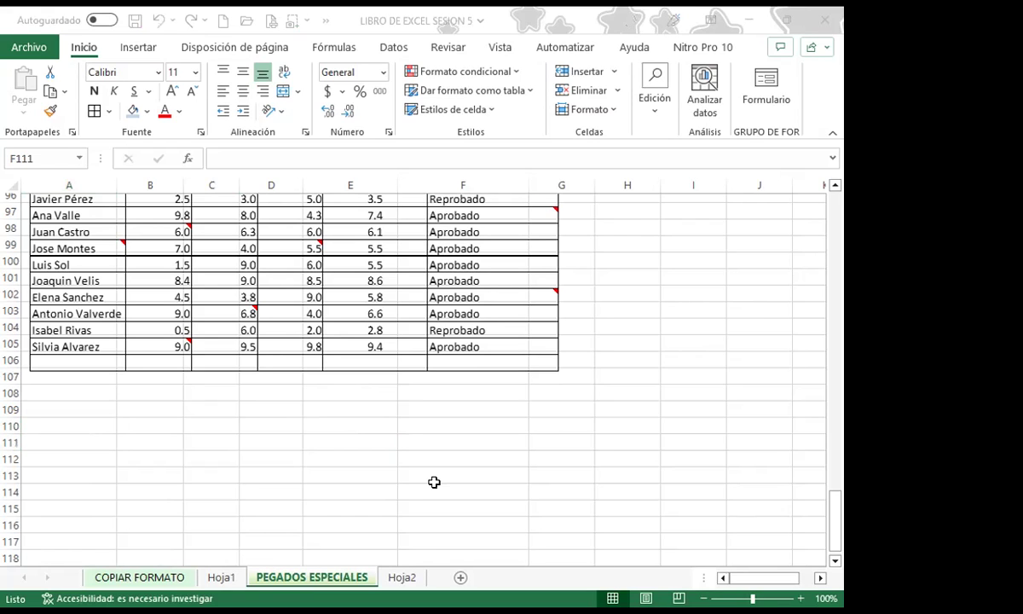
Step: Switch to the browser and close the Edge window showing the role-play assignment page
{"action": "key", "text": "alt+Tab"}
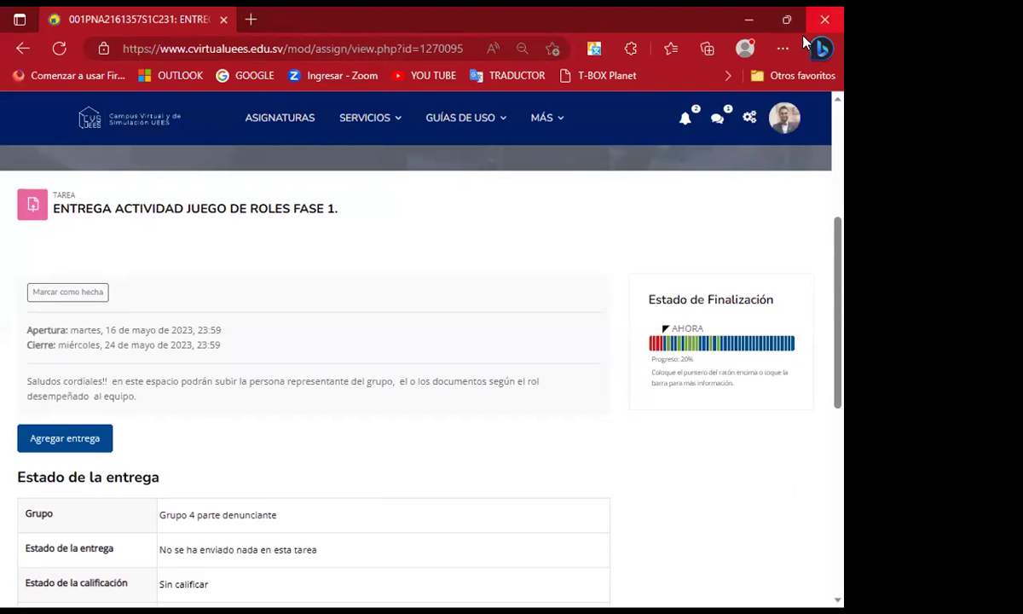
{"action": "left_click", "coordinate": [825, 18]}
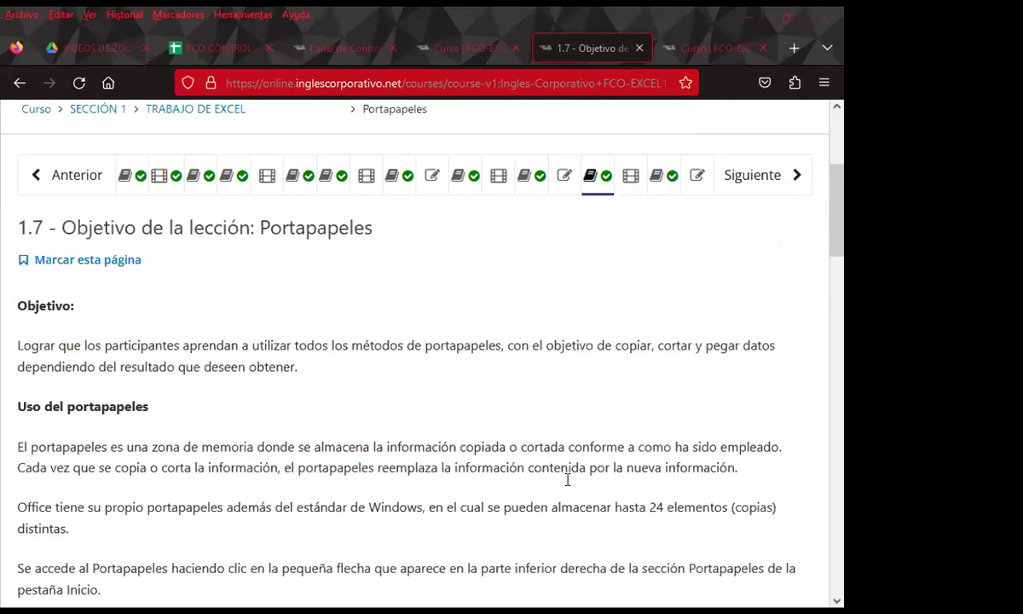
Step: Open the class #5 forum's 'RESPONDER LA SIGUIENTE PREGUNTA' thread, then close the forum tab
{"action": "left_click", "coordinate": [652, 179]}
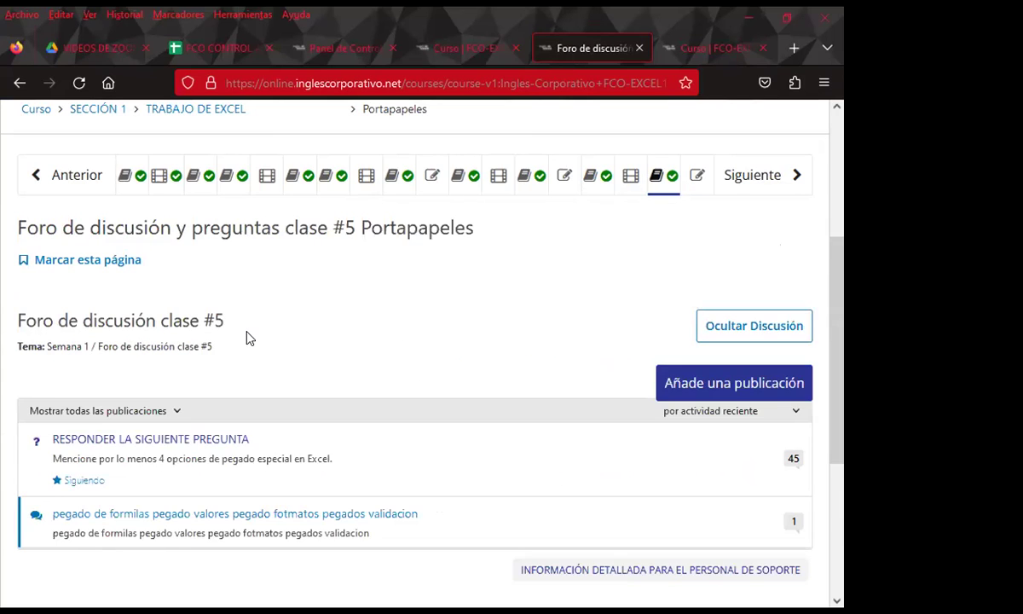
{"action": "scroll", "coordinate": [246, 339], "scroll_direction": "down", "scroll_amount": 2}
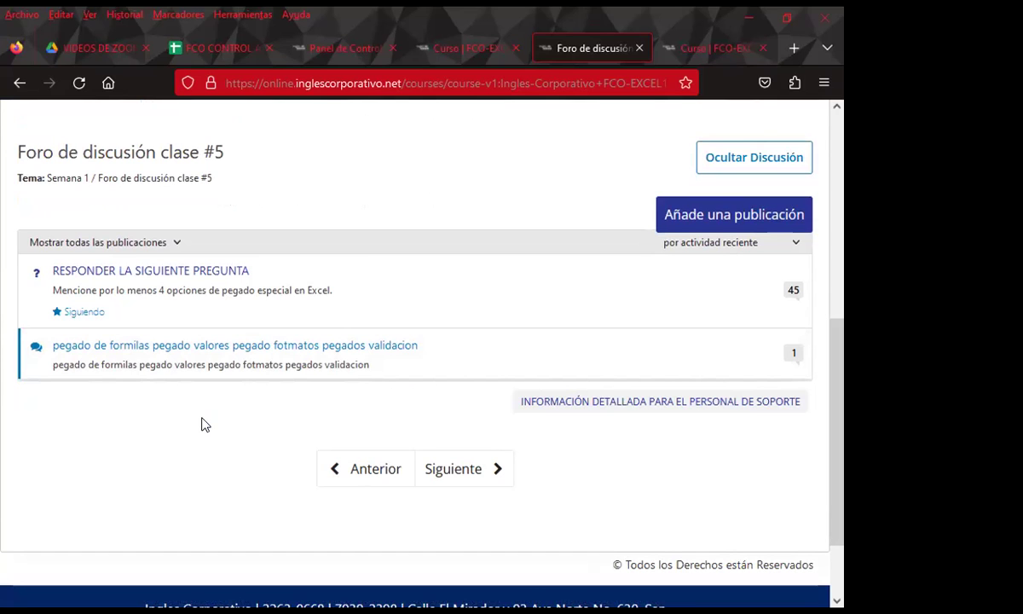
{"action": "scroll", "coordinate": [203, 441], "scroll_direction": "up", "scroll_amount": 2}
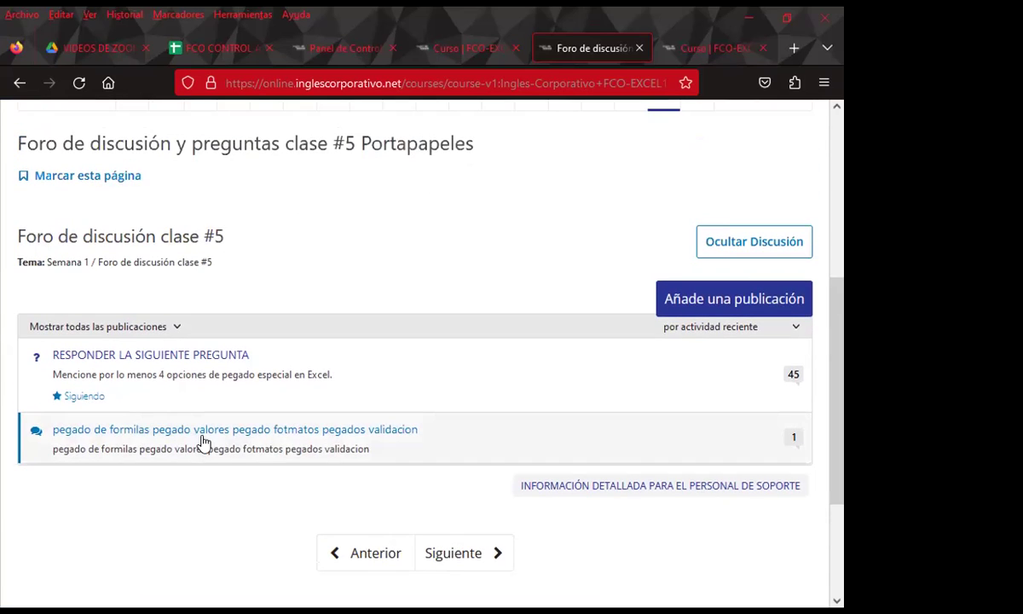
{"action": "left_click", "coordinate": [151, 353]}
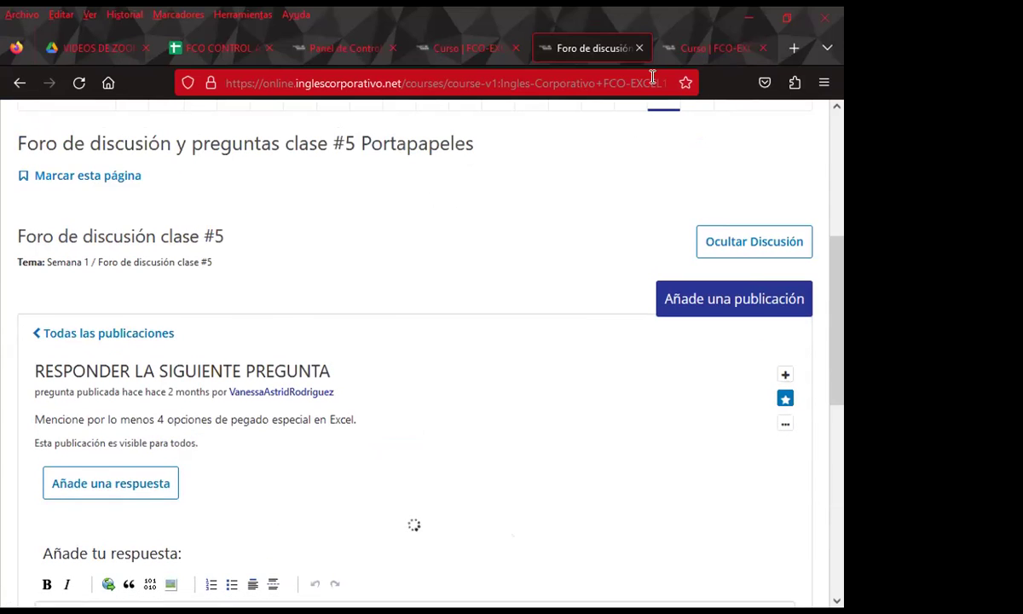
{"action": "left_click", "coordinate": [639, 48]}
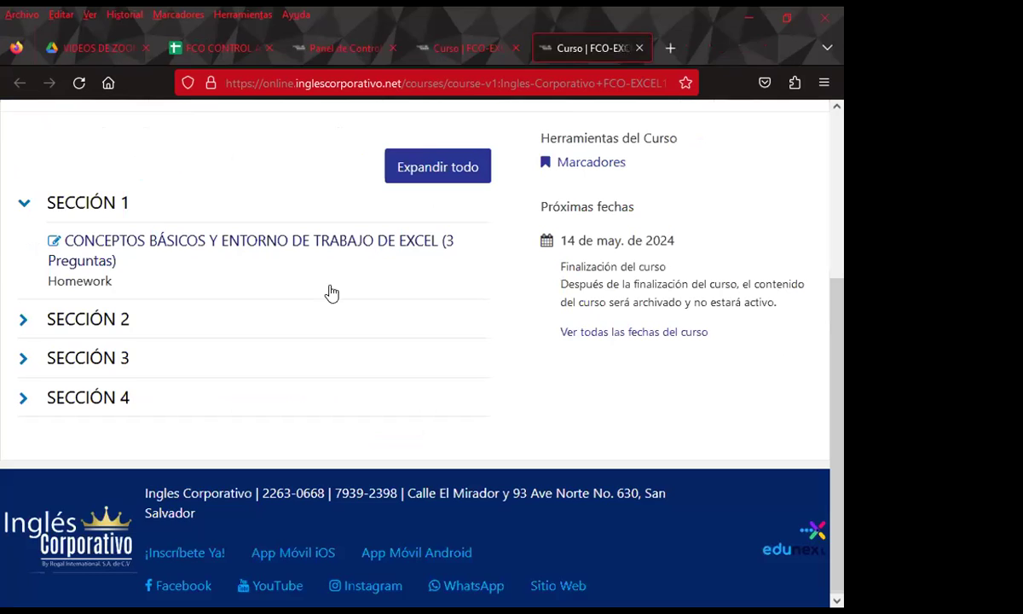
Step: Go to the Foro de discusión clase #5 unit and reload it so the forum responses load
{"action": "left_click", "coordinate": [220, 237]}
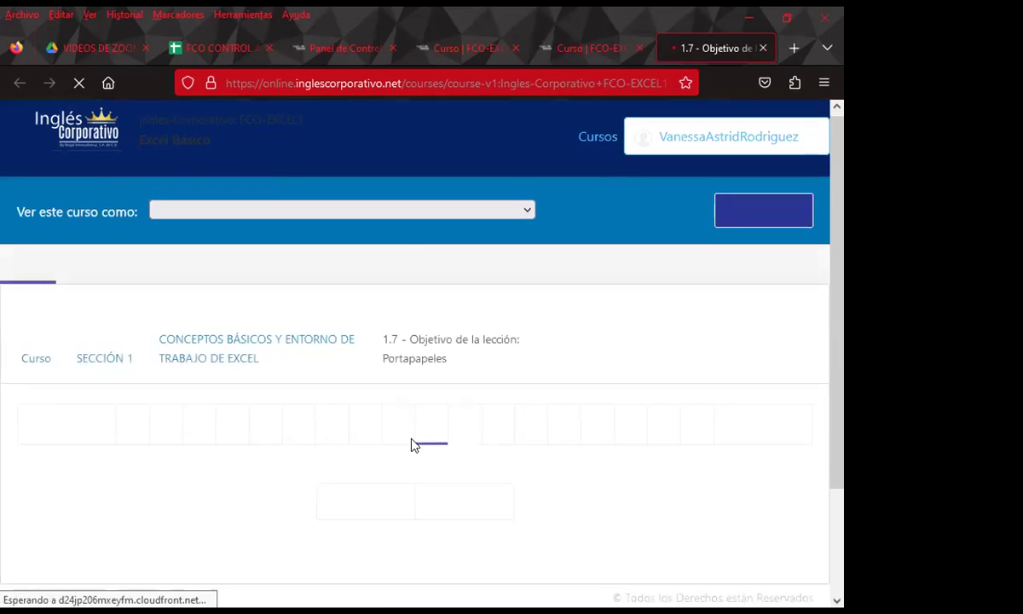
{"action": "scroll", "coordinate": [413, 442], "scroll_direction": "down", "scroll_amount": 3}
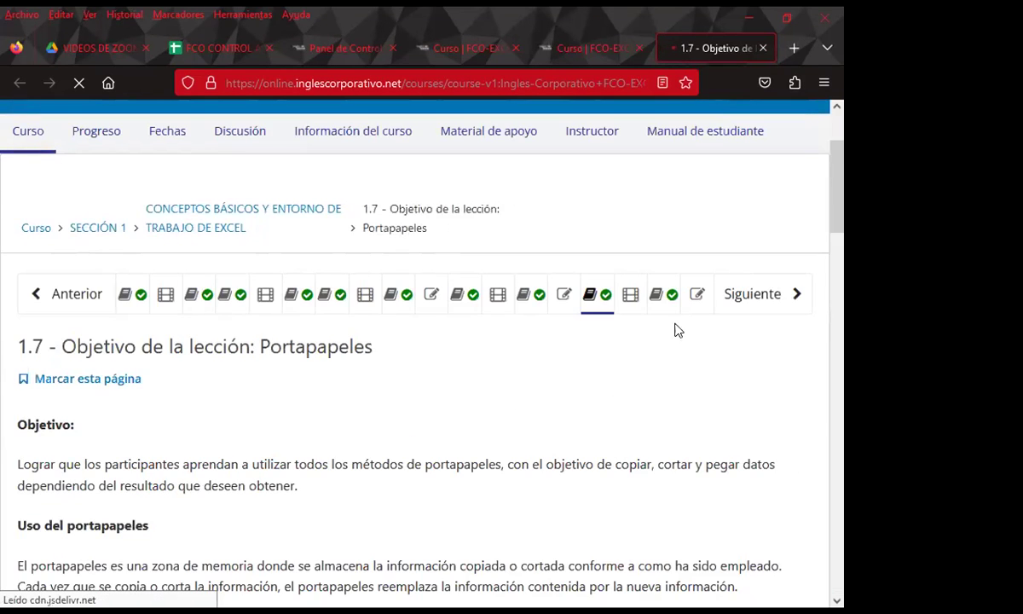
{"action": "left_click", "coordinate": [656, 294]}
{"action": "scroll", "coordinate": [403, 418], "scroll_direction": "down", "scroll_amount": 5}
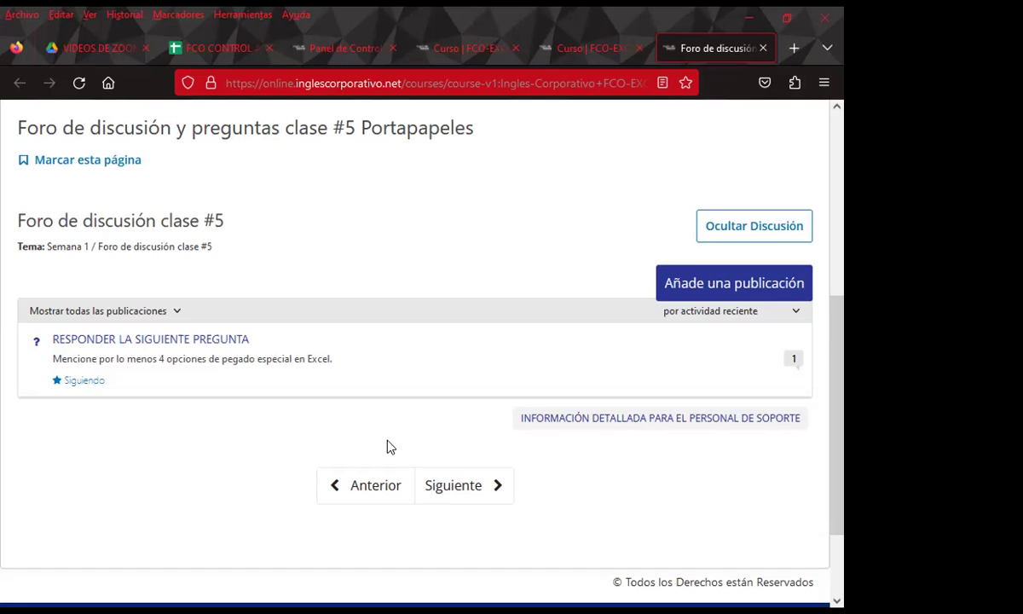
{"action": "key", "text": "F5"}
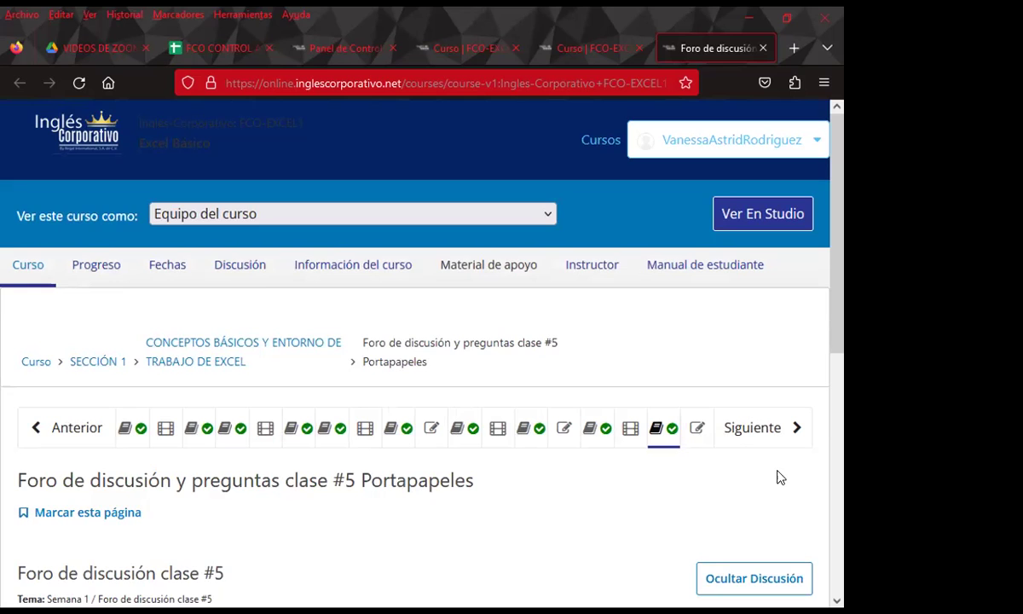
{"action": "scroll", "coordinate": [683, 447], "scroll_direction": "down", "scroll_amount": 4}
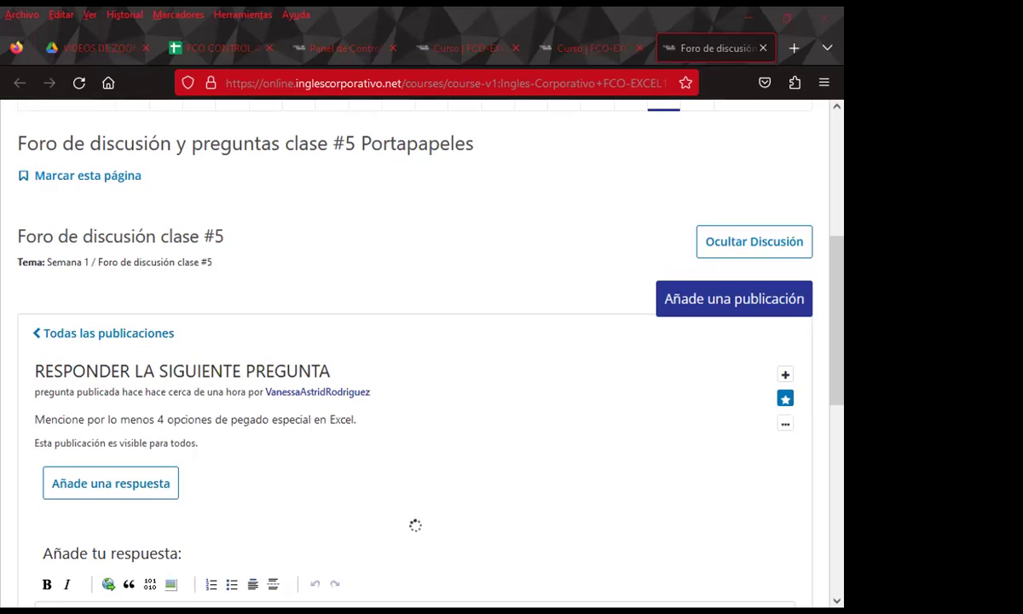
Step: Post 'Saludos. Excelente respuesta.' with signature under the first answer and the validación answer
{"action": "scroll", "coordinate": [341, 478], "scroll_direction": "down", "scroll_amount": 3}
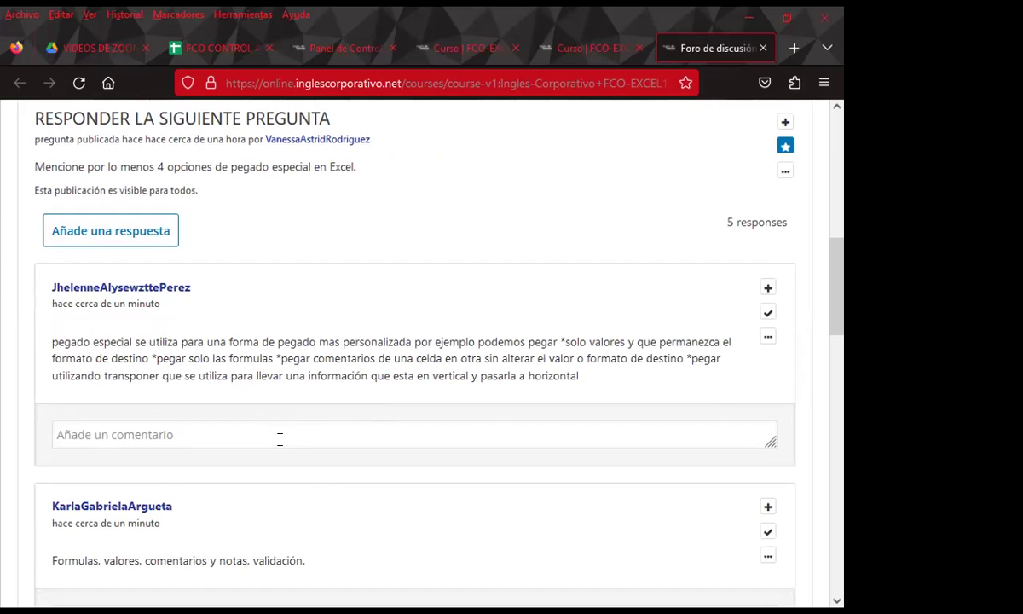
{"action": "left_click", "coordinate": [102, 431]}
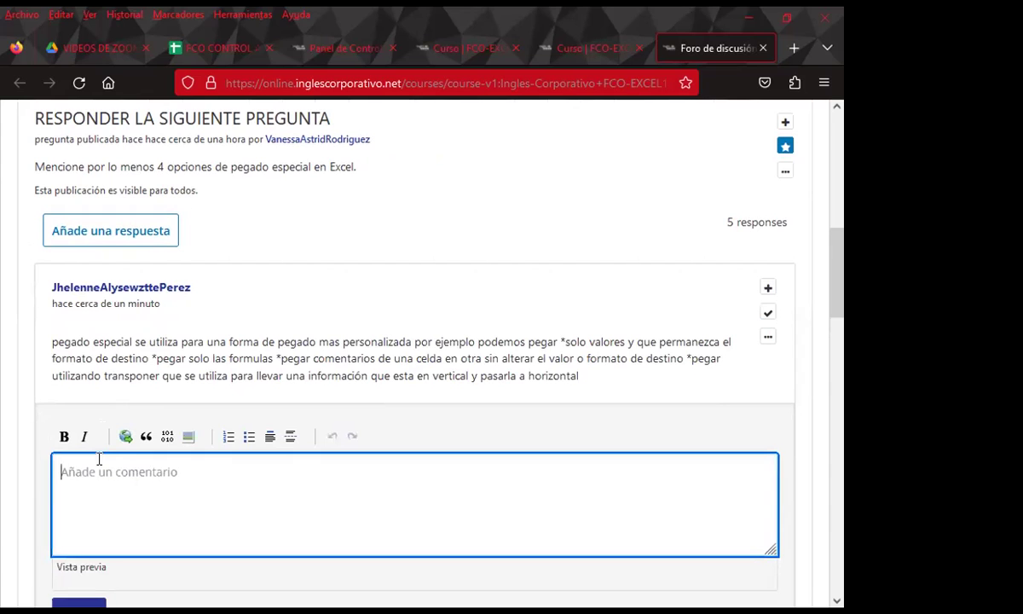
{"action": "type", "text": "Saludos. Excelente respuesta.  Atentamente. Inga. Vanessa Rodríguez."}
{"action": "scroll", "coordinate": [25, 503], "scroll_direction": "down", "scroll_amount": 2}
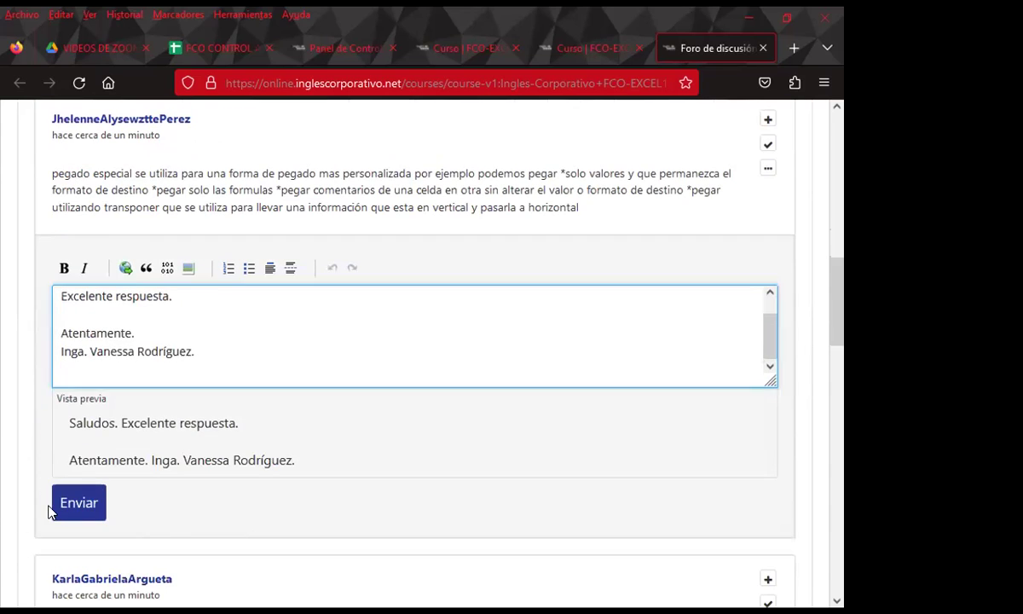
{"action": "left_click", "coordinate": [60, 494]}
{"action": "scroll", "coordinate": [37, 487], "scroll_direction": "down", "scroll_amount": 2}
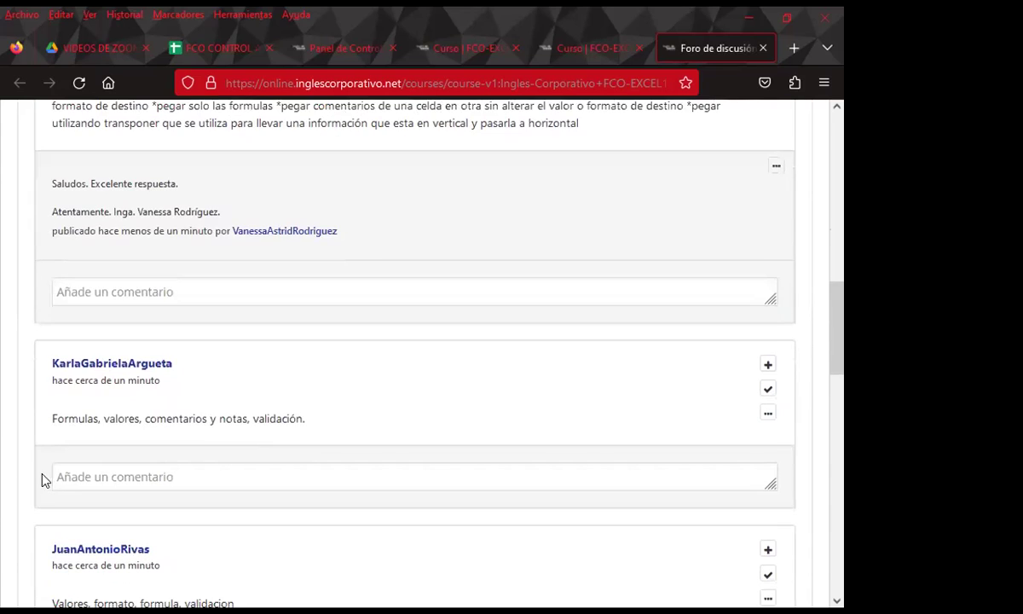
{"action": "left_click", "coordinate": [73, 476]}
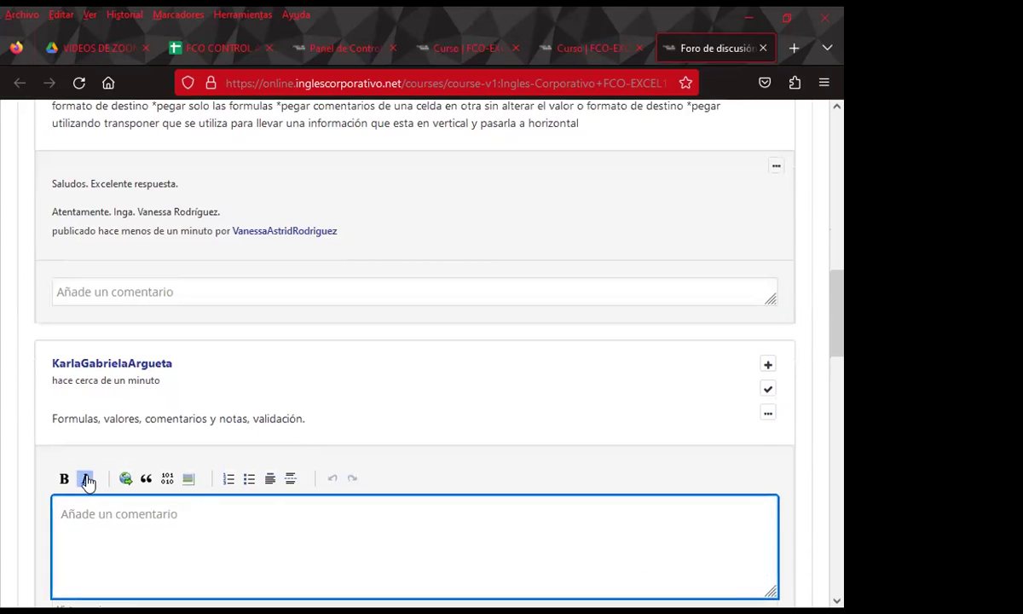
{"action": "type", "text": "Saludos. Excelente respuesta.  Atentamente. Inga. Vanessa Rodríguez."}
{"action": "scroll", "coordinate": [77, 512], "scroll_direction": "down", "scroll_amount": 2}
{"action": "left_click", "coordinate": [68, 550]}
Step: Post the same praise comment under the 'Valores, formato' and 'Formulas,valores,formatos' answers
{"action": "scroll", "coordinate": [8, 491], "scroll_direction": "down", "scroll_amount": 2}
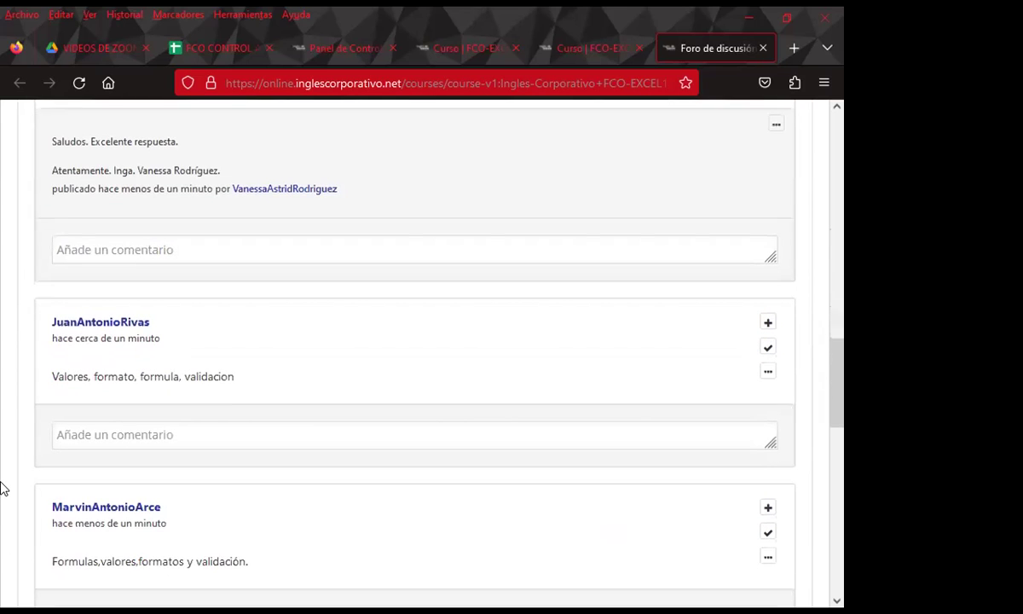
{"action": "left_click", "coordinate": [64, 433]}
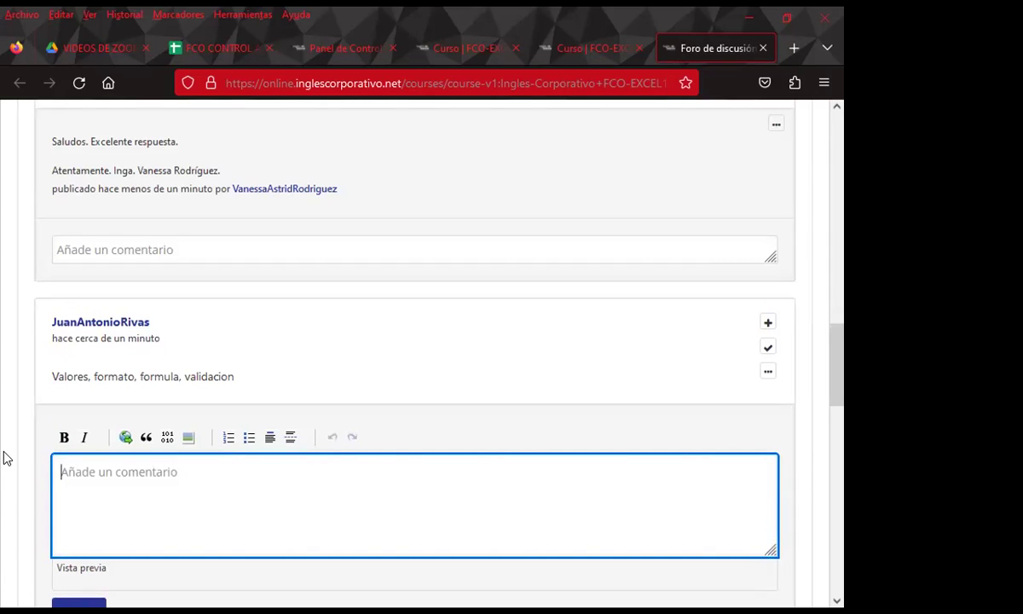
{"action": "key", "text": "ctrl+v"}
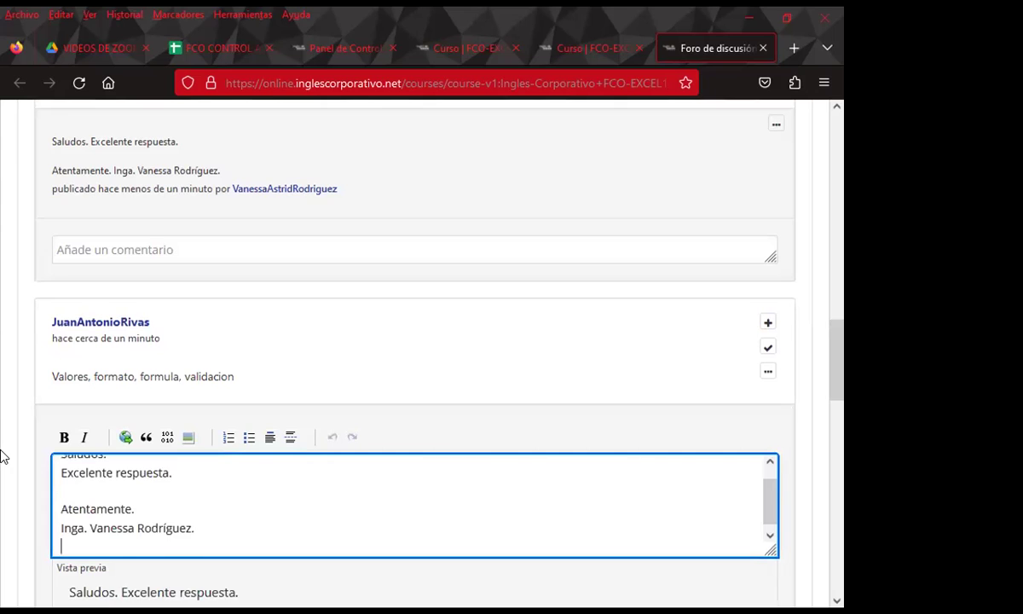
{"action": "scroll", "coordinate": [10, 495], "scroll_direction": "down", "scroll_amount": 2}
{"action": "left_click", "coordinate": [76, 587]}
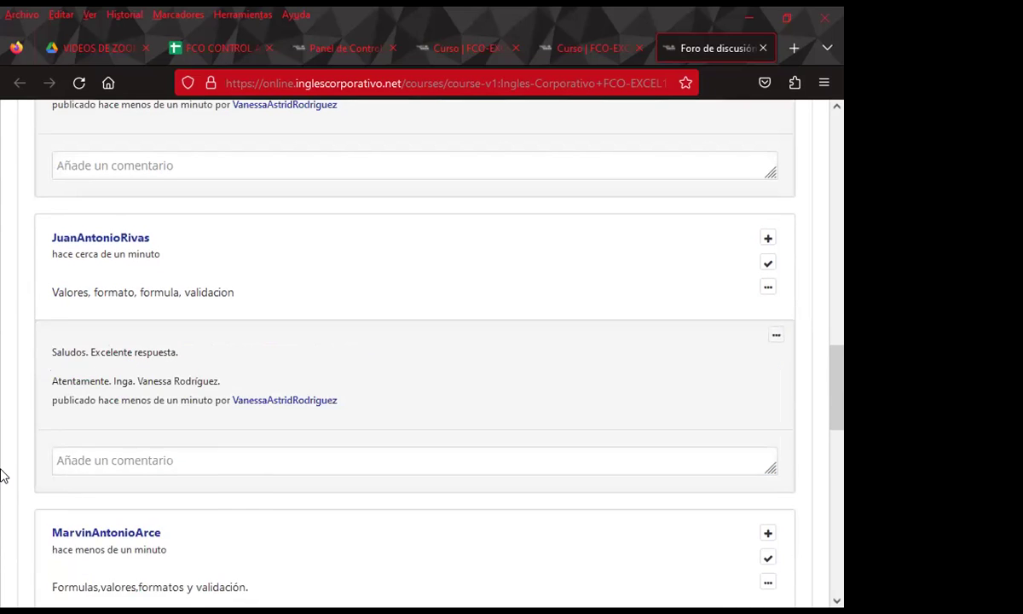
{"action": "scroll", "coordinate": [4, 474], "scroll_direction": "down", "scroll_amount": 2}
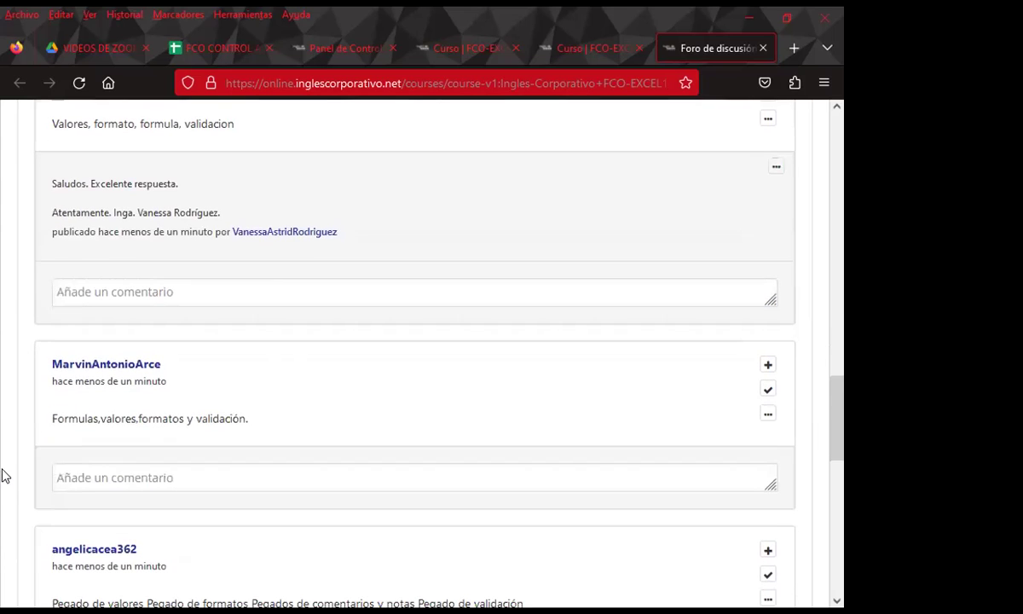
{"action": "left_click", "coordinate": [71, 478]}
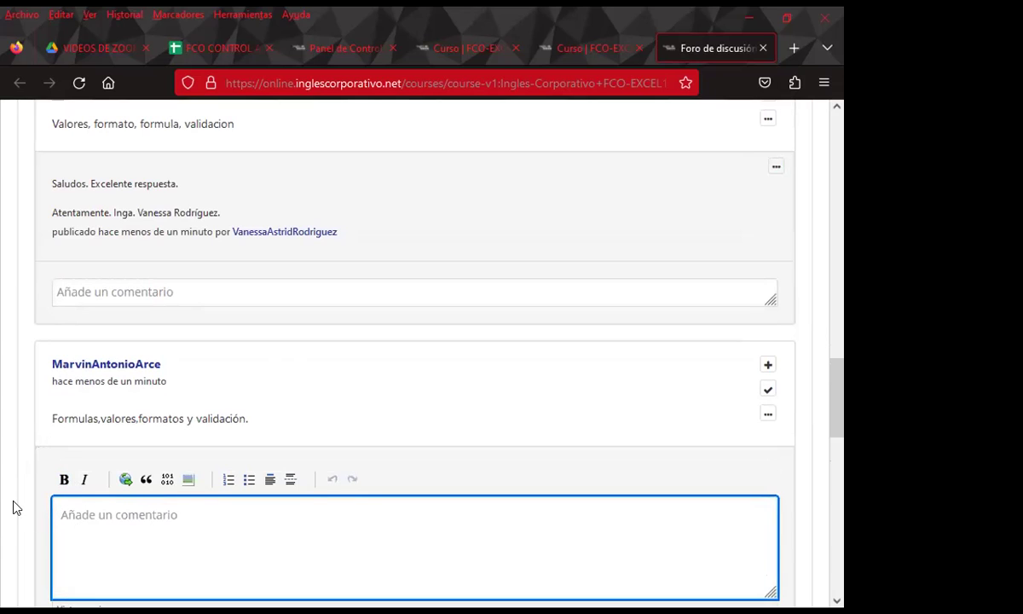
{"action": "scroll", "coordinate": [2, 467], "scroll_direction": "down", "scroll_amount": 2}
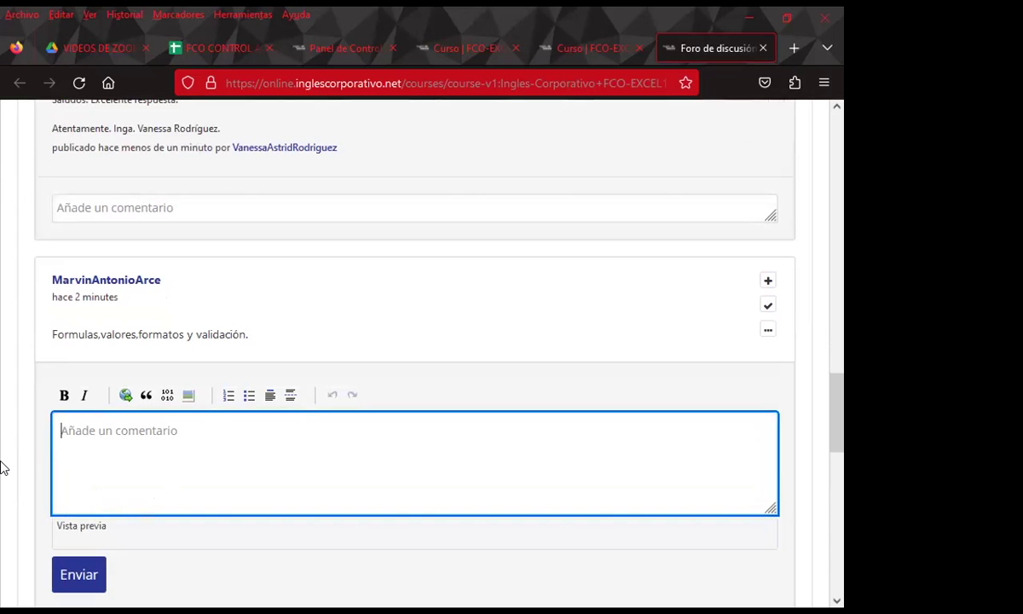
{"action": "key", "text": "ctrl+v"}
{"action": "scroll", "coordinate": [14, 509], "scroll_direction": "down", "scroll_amount": 4}
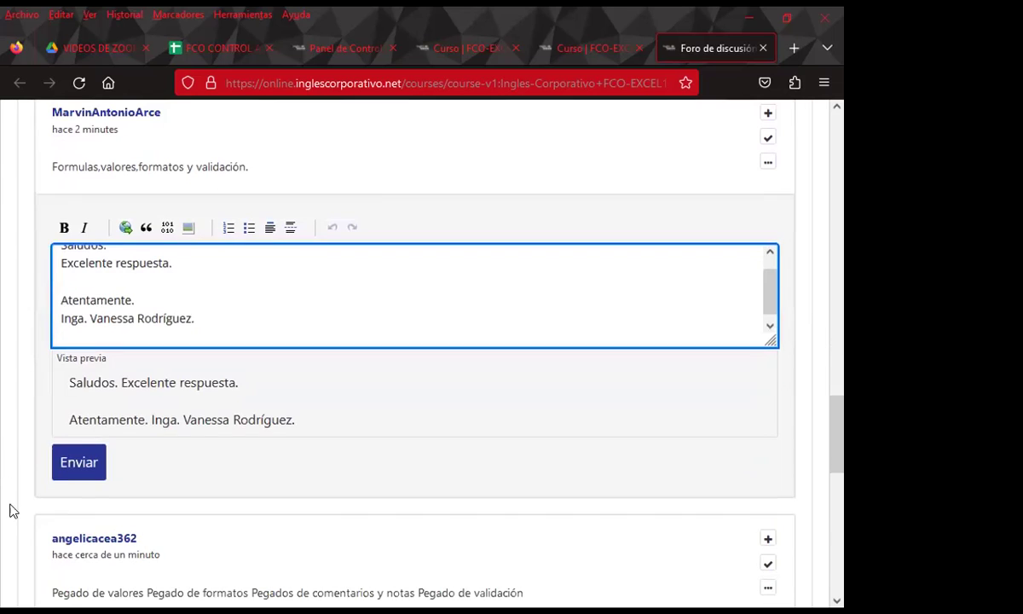
{"action": "left_click", "coordinate": [56, 461]}
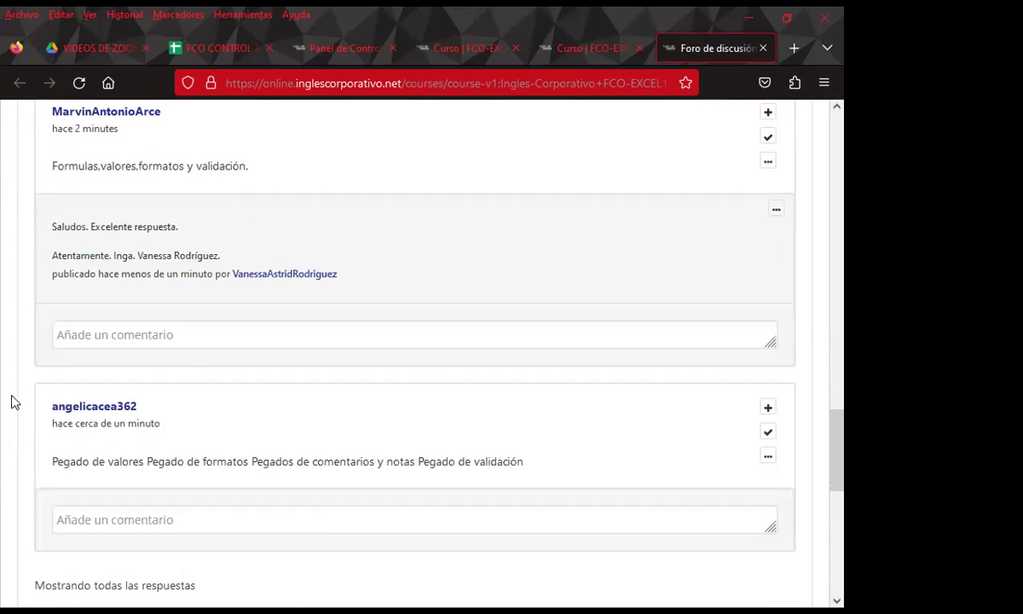
Step: Add the praise comment beneath the 'Pegado de valores' answer
{"action": "scroll", "coordinate": [8, 418], "scroll_direction": "down", "scroll_amount": 2}
{"action": "left_click", "coordinate": [71, 437]}
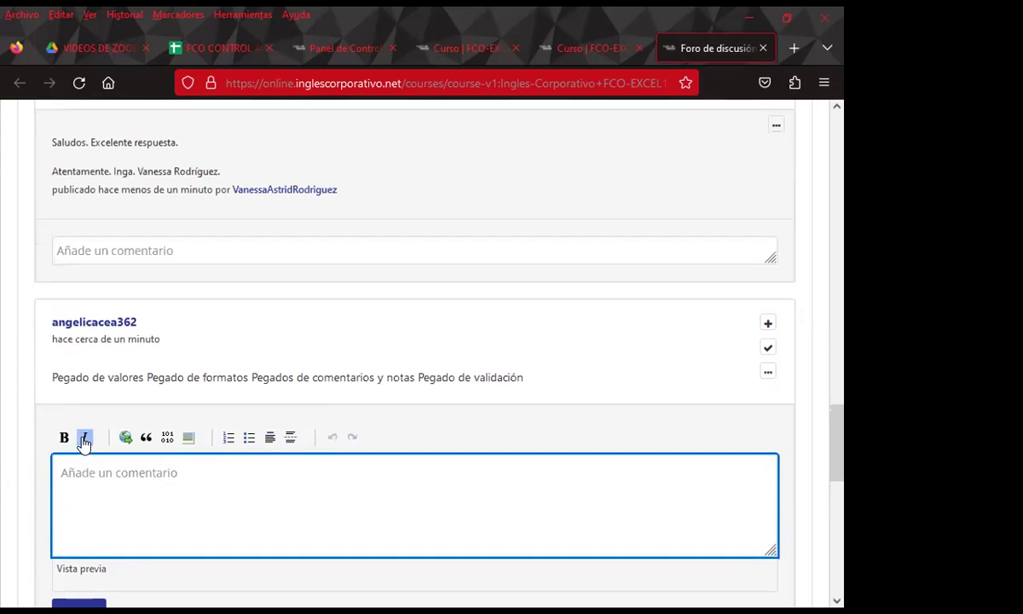
{"action": "type", "text": "Saludos. Excelente respuesta.  Atentamente. Inga. Vanessa Rodríguez."}
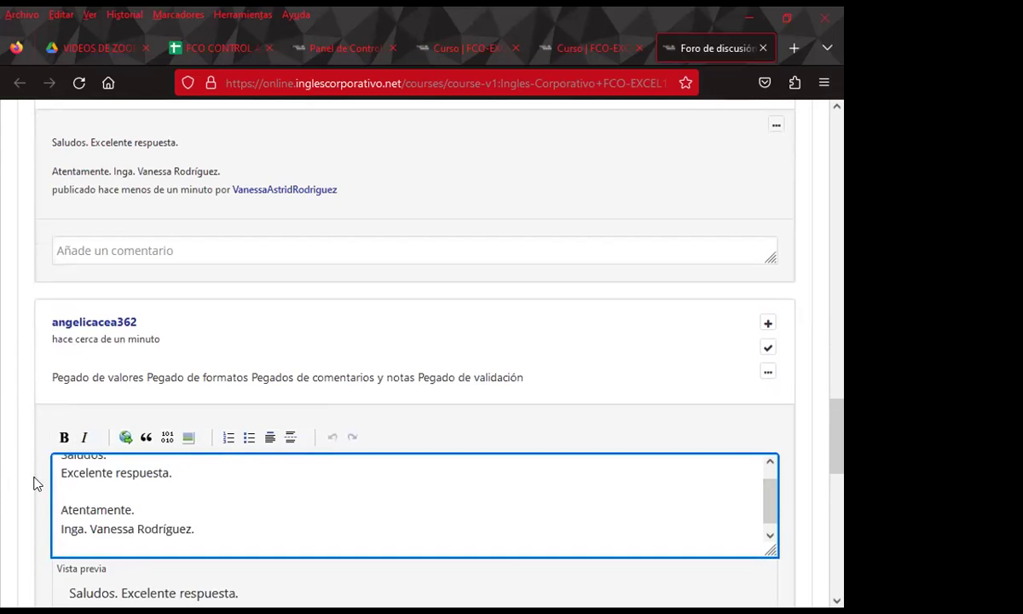
{"action": "scroll", "coordinate": [5, 512], "scroll_direction": "down", "scroll_amount": 3}
{"action": "scroll", "coordinate": [51, 512], "scroll_direction": "down", "scroll_amount": 1}
{"action": "left_click", "coordinate": [84, 515]}
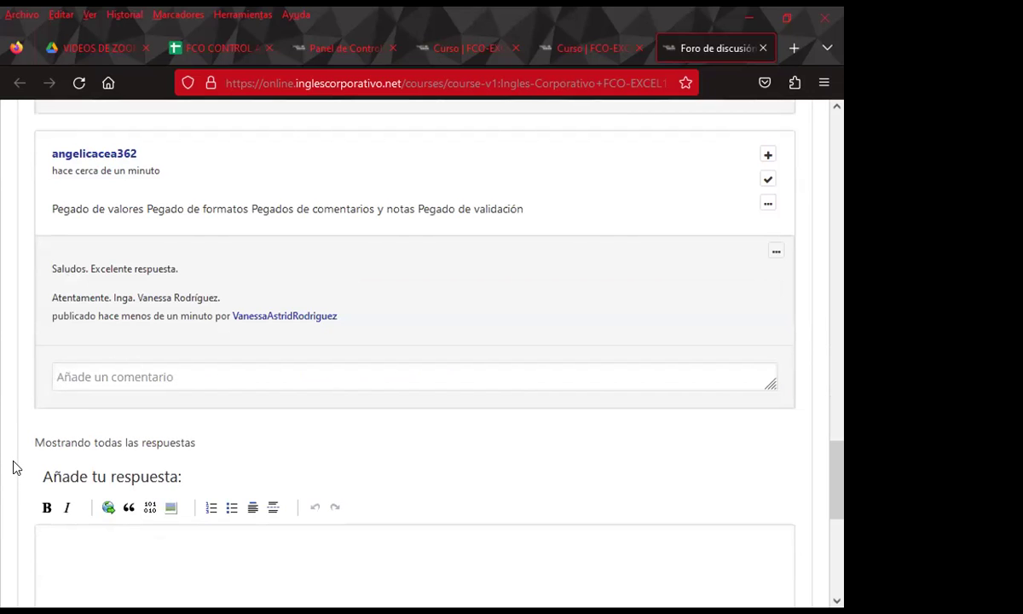
{"action": "scroll", "coordinate": [13, 468], "scroll_direction": "down", "scroll_amount": 2}
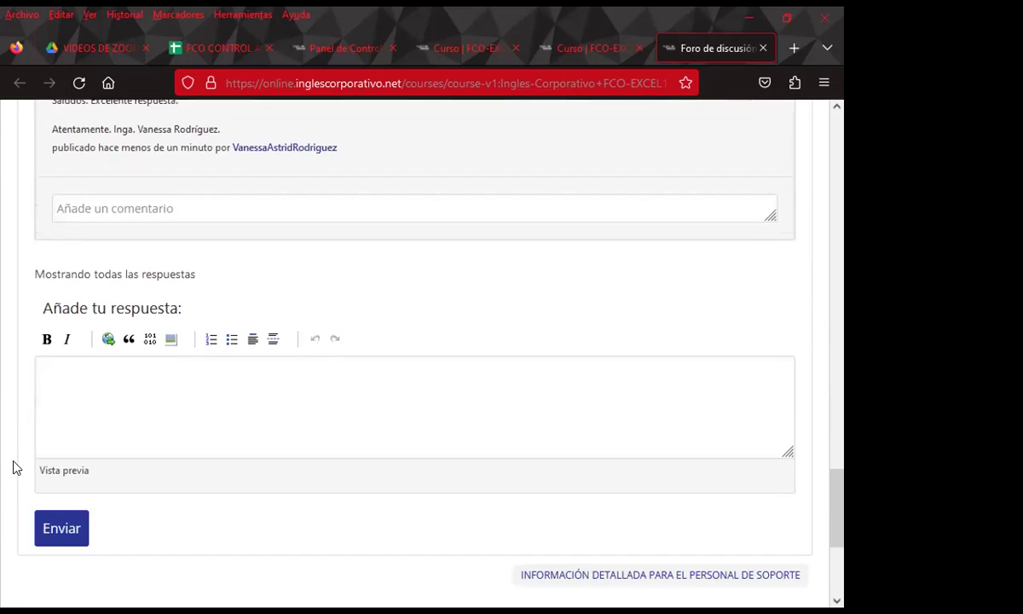
{"action": "scroll", "coordinate": [225, 478], "scroll_direction": "up", "scroll_amount": 3}
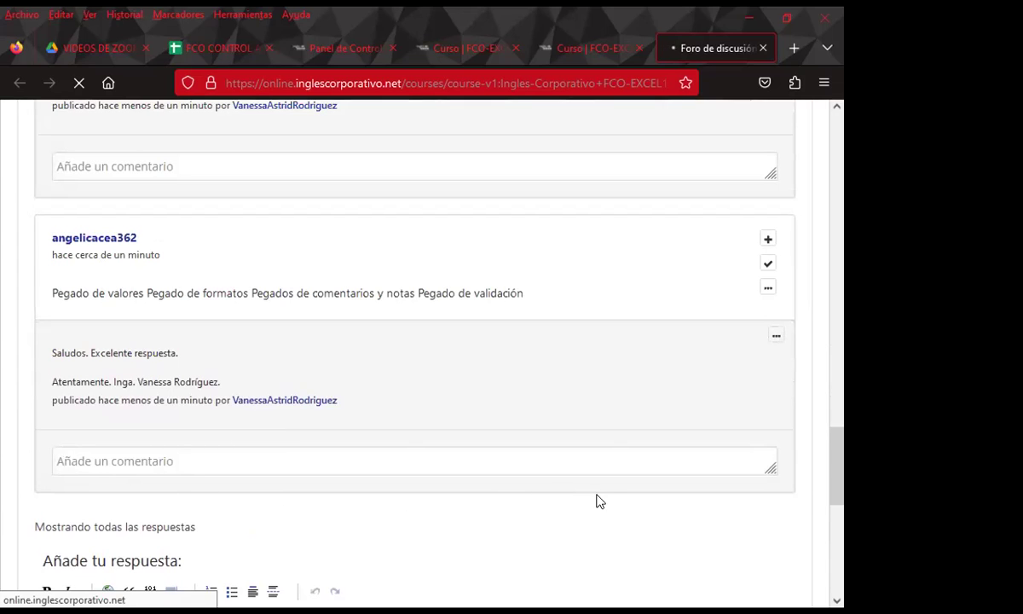
{"action": "scroll", "coordinate": [485, 459], "scroll_direction": "up", "scroll_amount": 1}
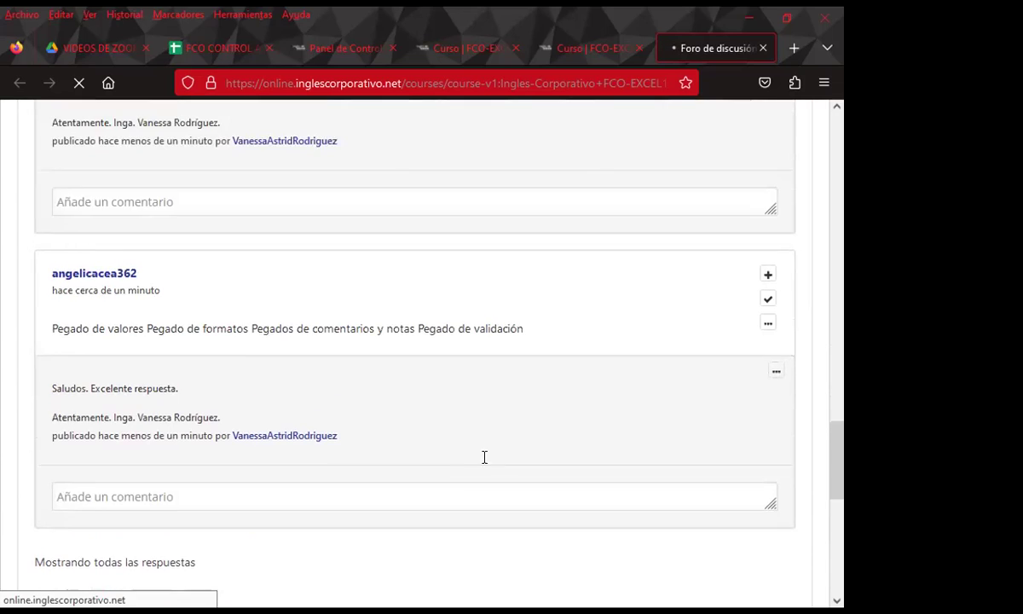
Step: Reopen the RESPONDER LA SIGUIENTE PREGUNTA post and scroll down to its answers
{"action": "scroll", "coordinate": [486, 458], "scroll_direction": "up", "scroll_amount": 2}
{"action": "scroll", "coordinate": [488, 461], "scroll_direction": "up", "scroll_amount": 2}
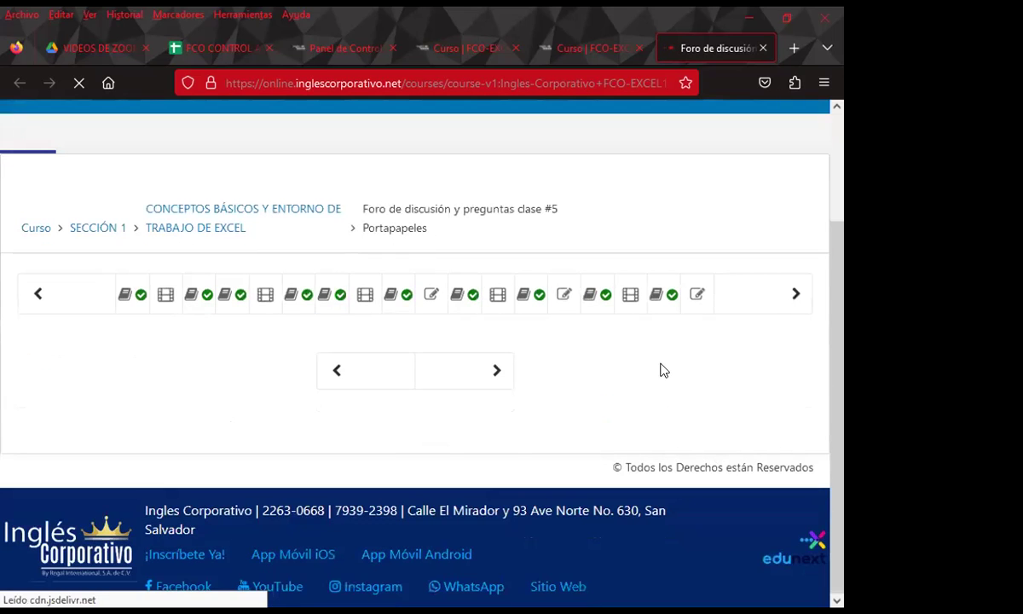
{"action": "scroll", "coordinate": [642, 385], "scroll_direction": "down", "scroll_amount": 1}
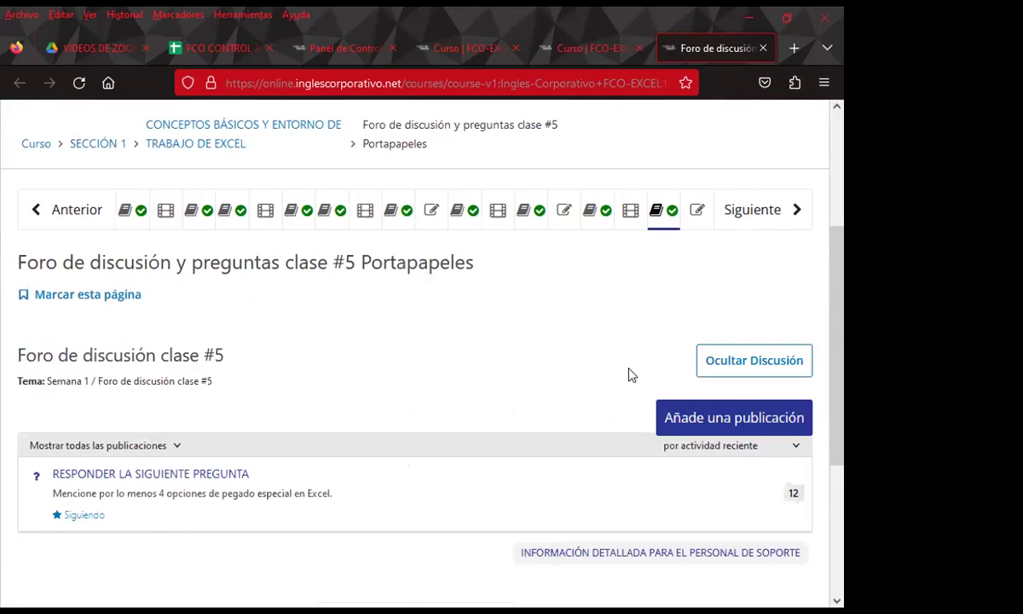
{"action": "scroll", "coordinate": [631, 375], "scroll_direction": "down", "scroll_amount": 1}
{"action": "left_click", "coordinate": [177, 390]}
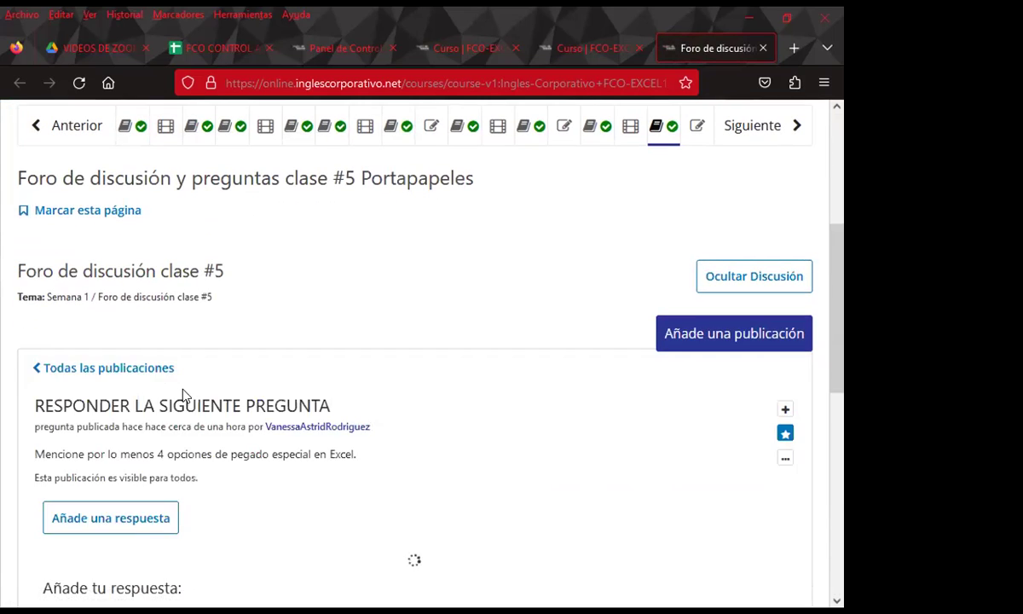
{"action": "scroll", "coordinate": [27, 427], "scroll_direction": "down", "scroll_amount": 2}
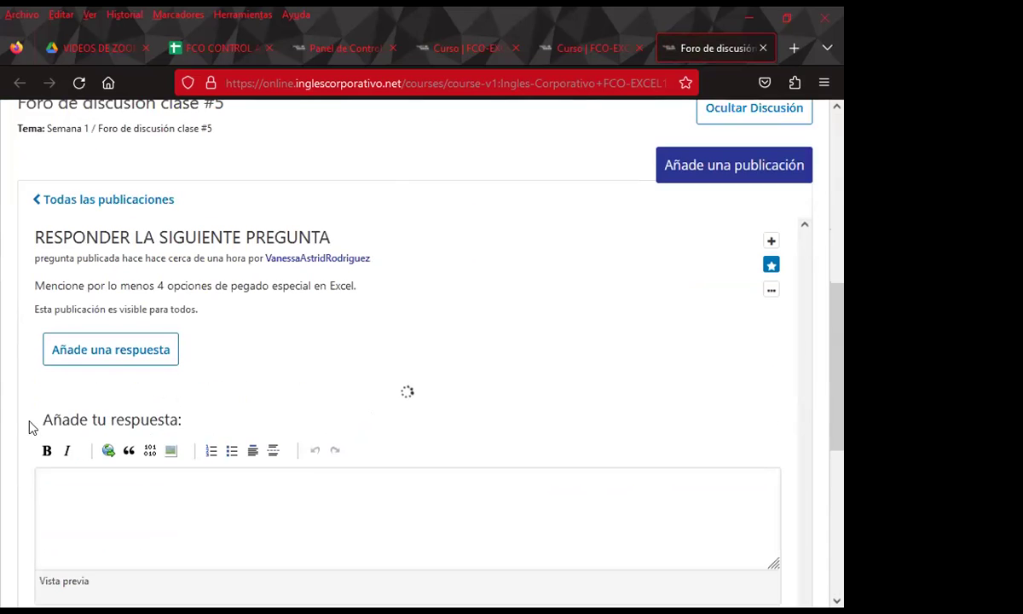
{"action": "scroll", "coordinate": [12, 404], "scroll_direction": "down", "scroll_amount": 3}
{"action": "scroll", "coordinate": [11, 404], "scroll_direction": "down", "scroll_amount": 3}
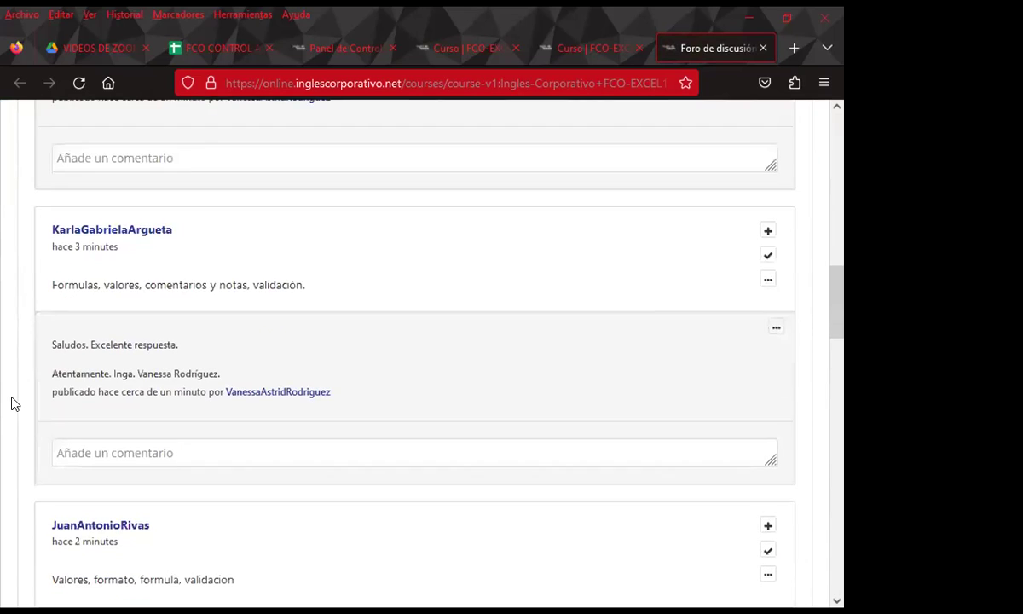
{"action": "scroll", "coordinate": [11, 405], "scroll_direction": "down", "scroll_amount": 2}
{"action": "scroll", "coordinate": [11, 404], "scroll_direction": "down", "scroll_amount": 1}
{"action": "scroll", "coordinate": [11, 404], "scroll_direction": "down", "scroll_amount": 3}
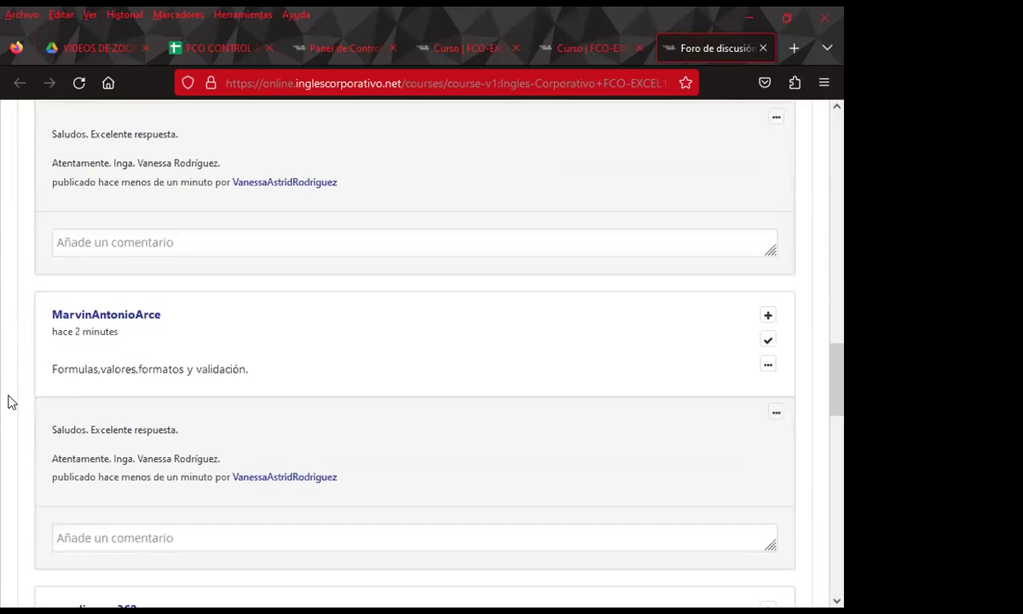
{"action": "scroll", "coordinate": [11, 404], "scroll_direction": "down", "scroll_amount": 3}
{"action": "scroll", "coordinate": [11, 403], "scroll_direction": "down", "scroll_amount": 1}
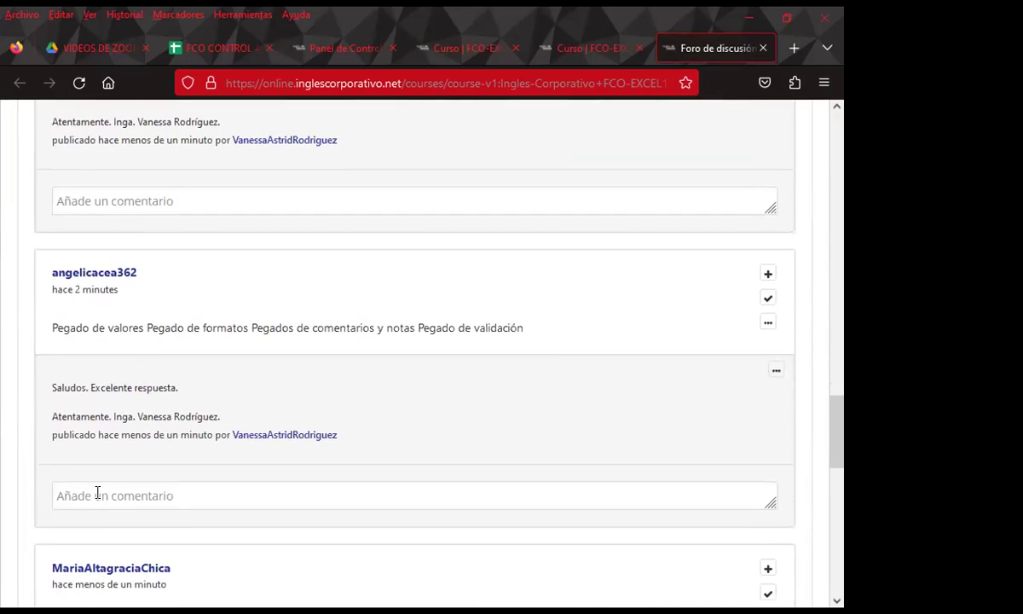
Step: Post another 'Saludos. Excelente respuesta.' comment under the Pegado de valores answer
{"action": "left_click", "coordinate": [97, 492]}
{"action": "key", "text": "ctrl+v"}
{"action": "scroll", "coordinate": [35, 491], "scroll_direction": "down", "scroll_amount": 3}
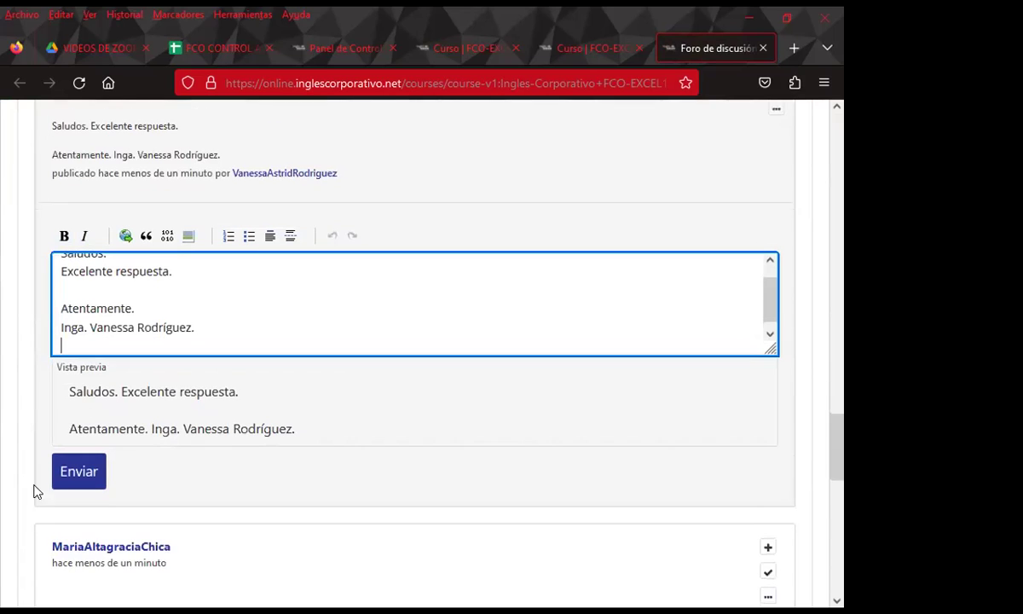
{"action": "left_click", "coordinate": [75, 473]}
{"action": "scroll", "coordinate": [2, 460], "scroll_direction": "down", "scroll_amount": 1}
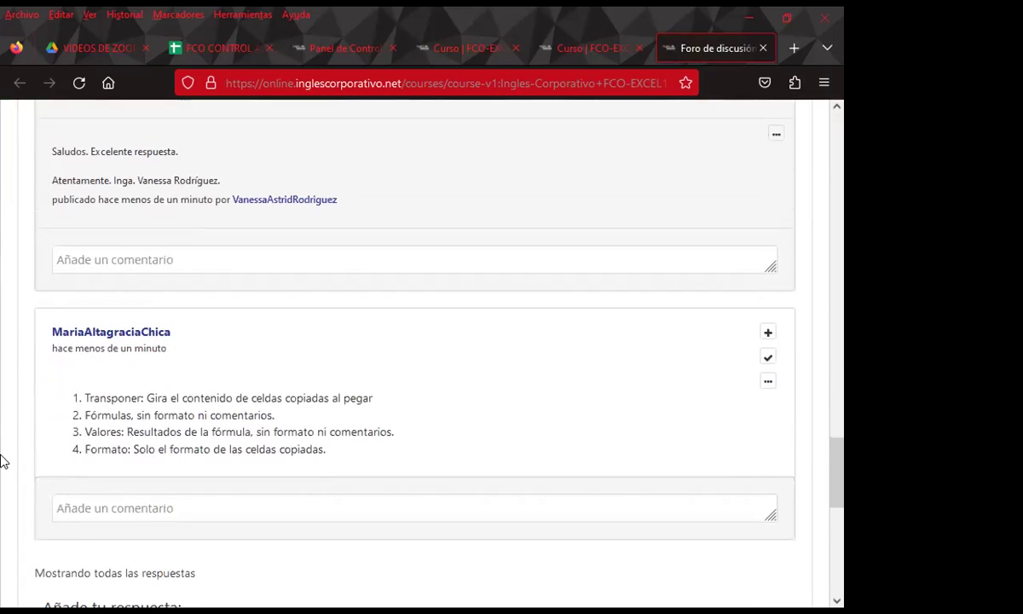
Step: Post the praise comment under the numbered Transponer answer and review the posted comments
{"action": "left_click", "coordinate": [75, 510]}
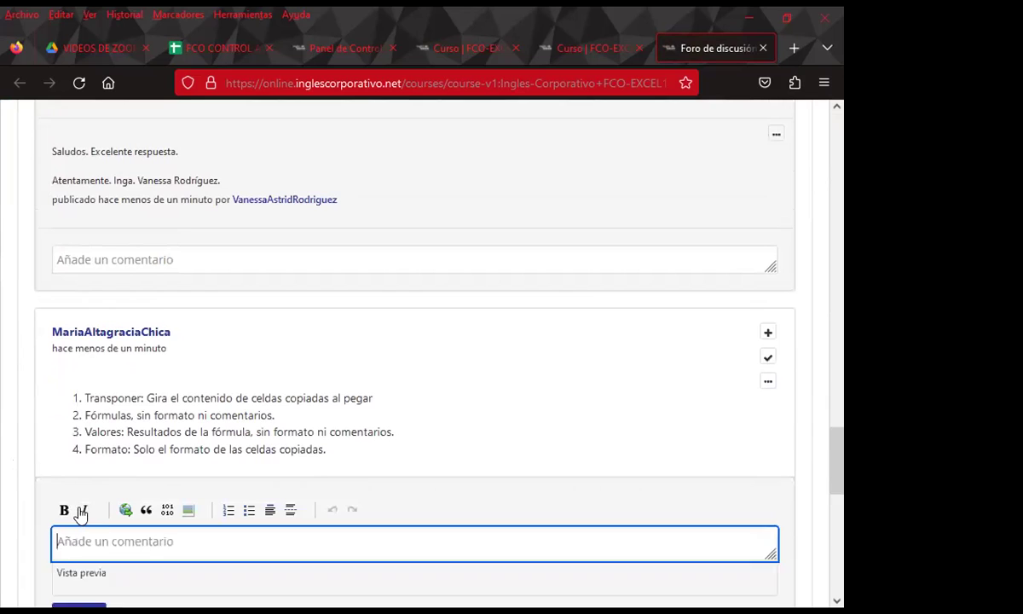
{"action": "key", "text": "ctrl+v"}
{"action": "scroll", "coordinate": [2, 465], "scroll_direction": "down", "scroll_amount": 3}
{"action": "left_click", "coordinate": [76, 550]}
{"action": "scroll", "coordinate": [4, 482], "scroll_direction": "down", "scroll_amount": 1}
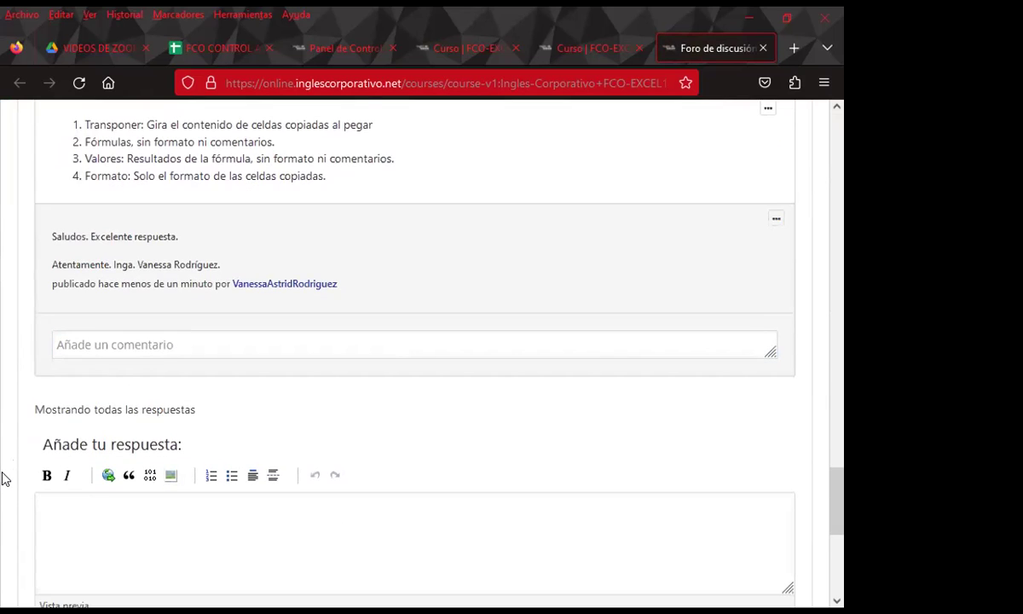
{"action": "scroll", "coordinate": [4, 473], "scroll_direction": "down", "scroll_amount": 2}
{"action": "scroll", "coordinate": [2, 469], "scroll_direction": "up", "scroll_amount": 4}
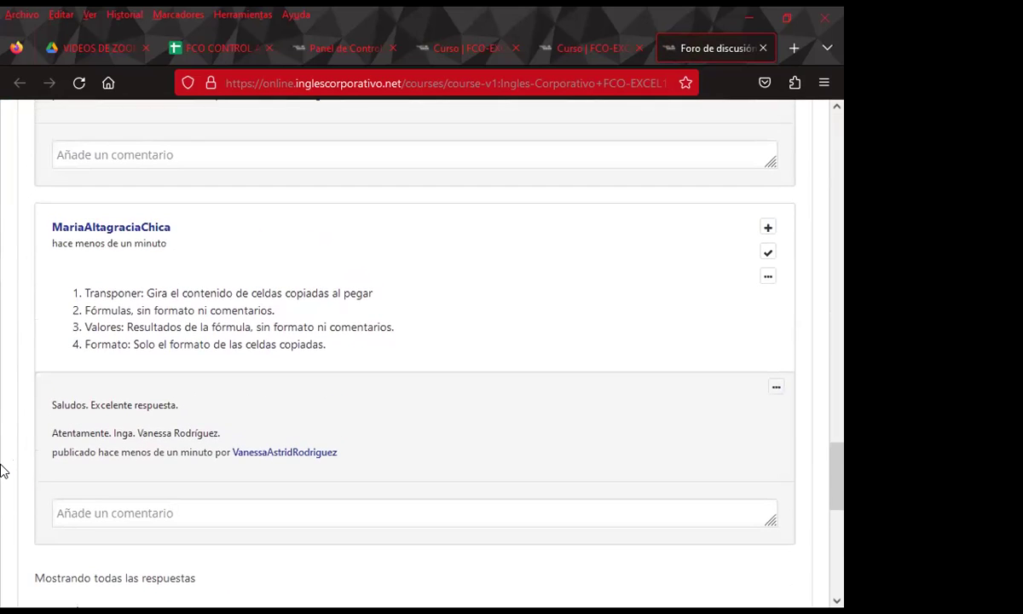
{"action": "scroll", "coordinate": [3, 469], "scroll_direction": "up", "scroll_amount": 3}
{"action": "scroll", "coordinate": [3, 469], "scroll_direction": "up", "scroll_amount": 2}
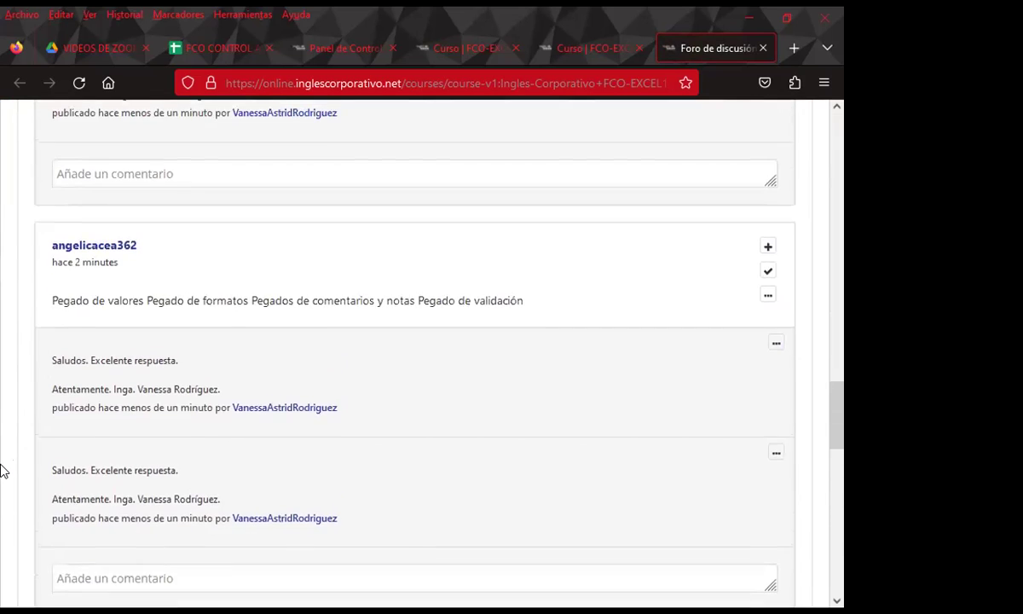
{"action": "scroll", "coordinate": [3, 469], "scroll_direction": "up", "scroll_amount": 1}
{"action": "scroll", "coordinate": [4, 469], "scroll_direction": "down", "scroll_amount": 2}
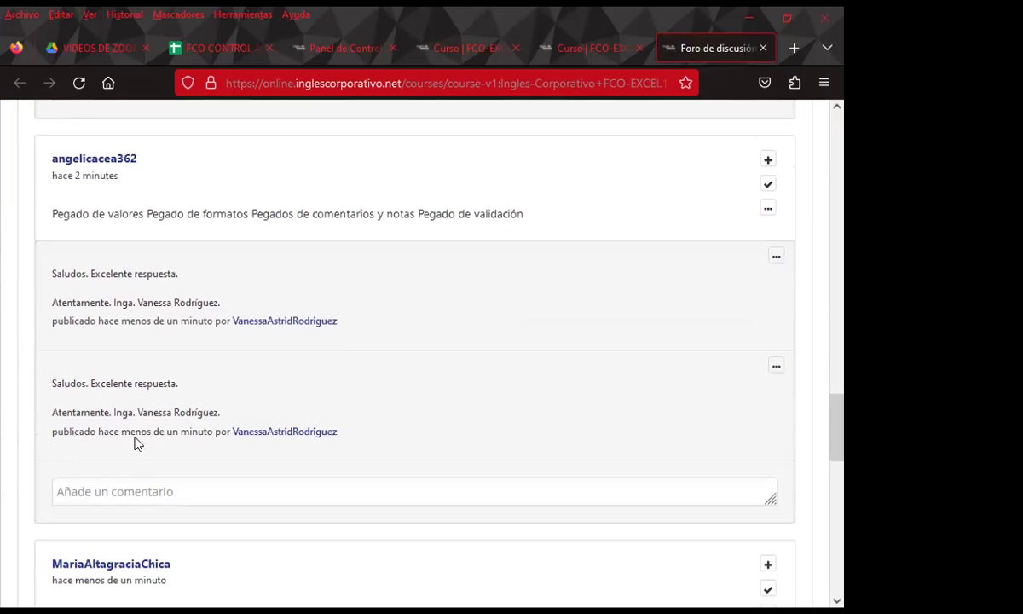
Step: Delete the duplicate 'Saludos. Excelente respuesta.' comment on the Pegado de valores answer with Borrar
{"action": "left_click", "coordinate": [776, 369]}
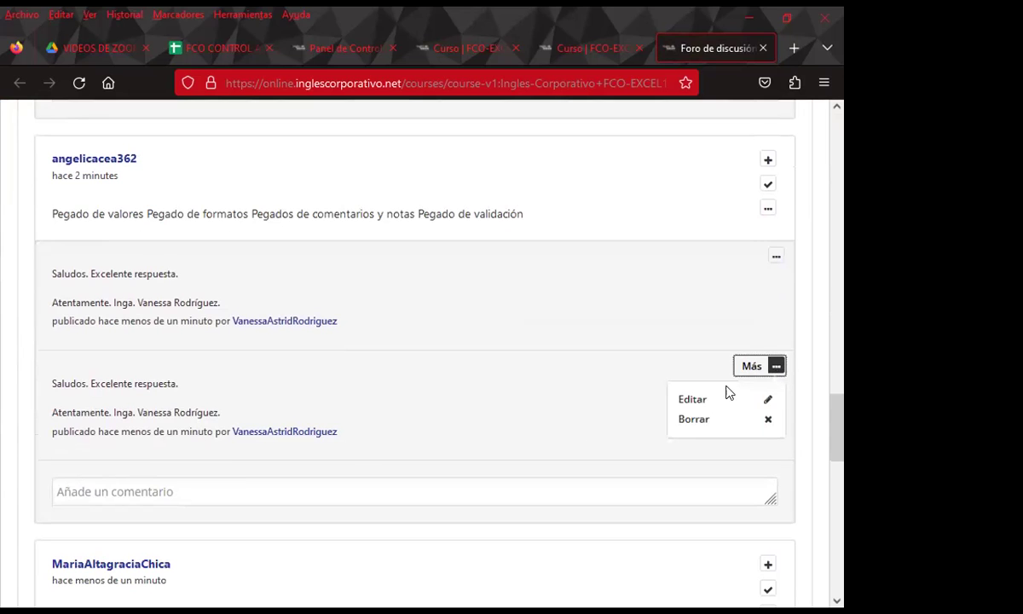
{"action": "left_click", "coordinate": [693, 419]}
{"action": "left_click", "coordinate": [452, 382]}
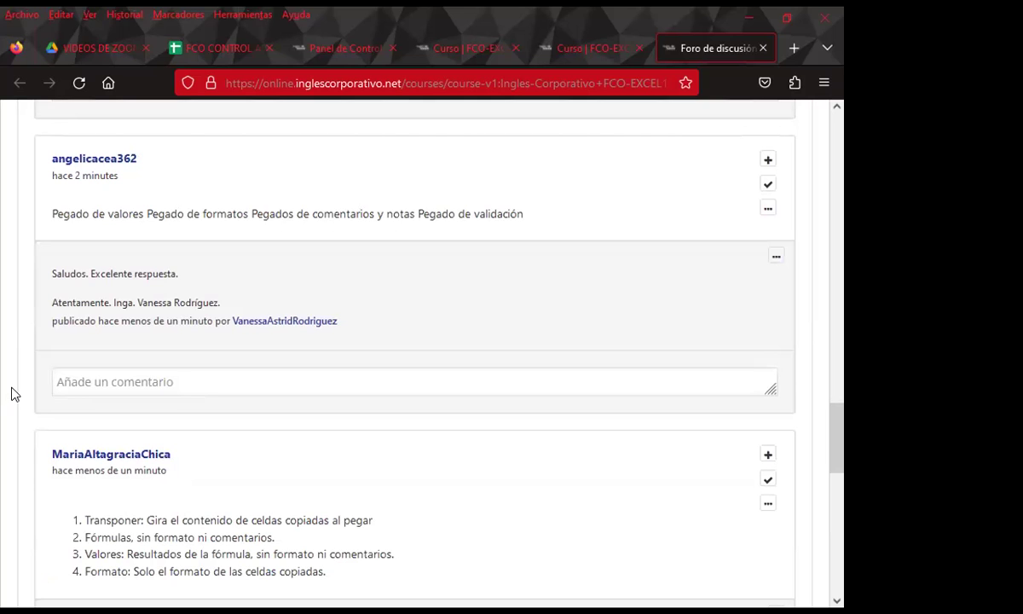
{"action": "scroll", "coordinate": [12, 394], "scroll_direction": "down", "scroll_amount": 3}
{"action": "scroll", "coordinate": [12, 394], "scroll_direction": "down", "scroll_amount": 5}
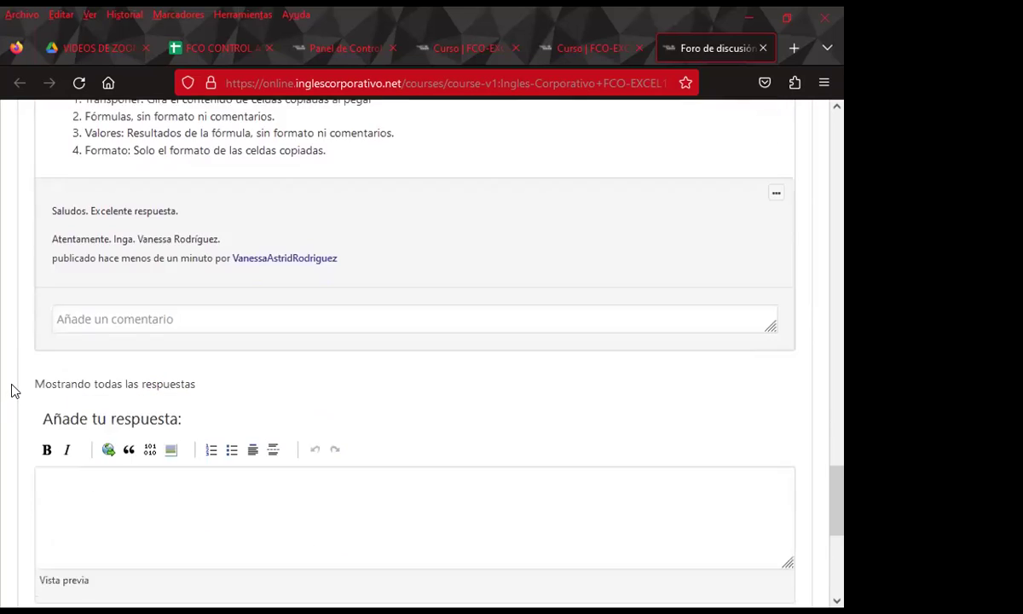
{"action": "scroll", "coordinate": [12, 389], "scroll_direction": "up", "scroll_amount": 10}
{"action": "scroll", "coordinate": [12, 389], "scroll_direction": "up", "scroll_amount": 3}
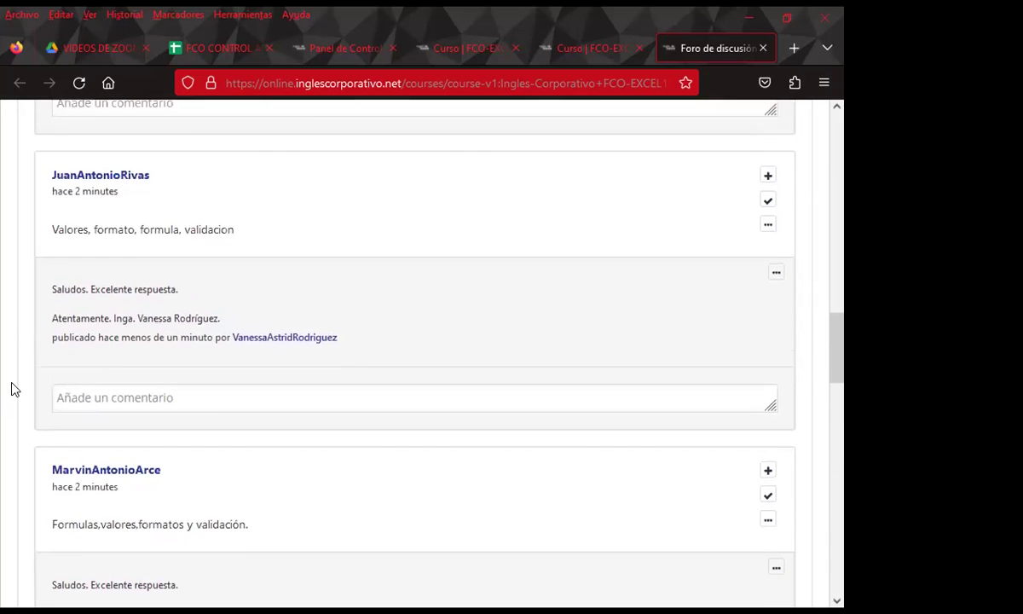
{"action": "scroll", "coordinate": [11, 389], "scroll_direction": "up", "scroll_amount": 3}
{"action": "scroll", "coordinate": [12, 389], "scroll_direction": "up", "scroll_amount": 5}
{"action": "scroll", "coordinate": [12, 389], "scroll_direction": "up", "scroll_amount": 1}
{"action": "scroll", "coordinate": [12, 389], "scroll_direction": "up", "scroll_amount": 3}
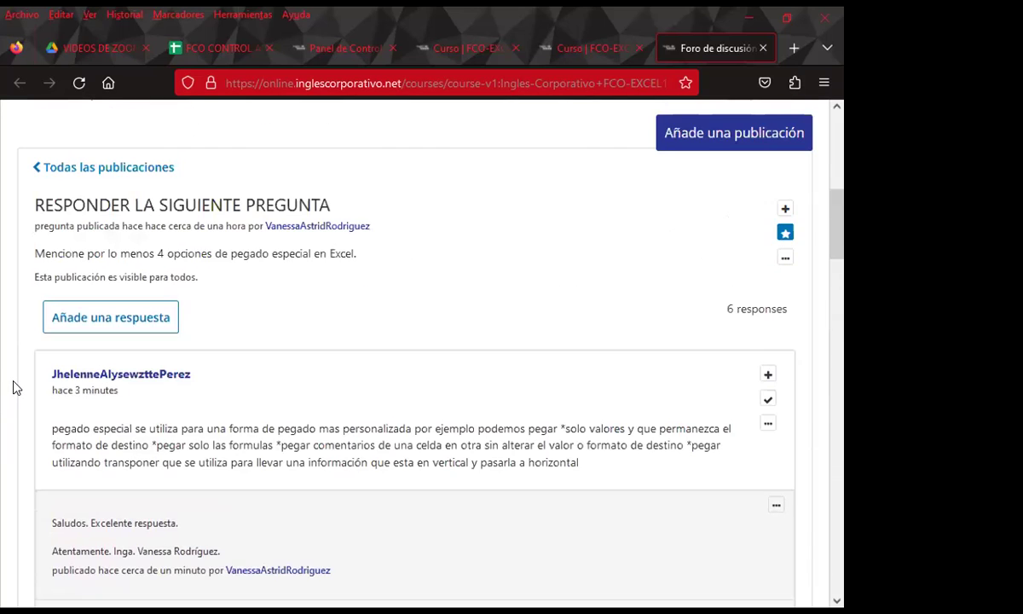
Step: Refresh the 'Foro de discusión y preguntas clase #5 Portapapeles' unit and scroll to its post list
{"action": "key", "text": "F5"}
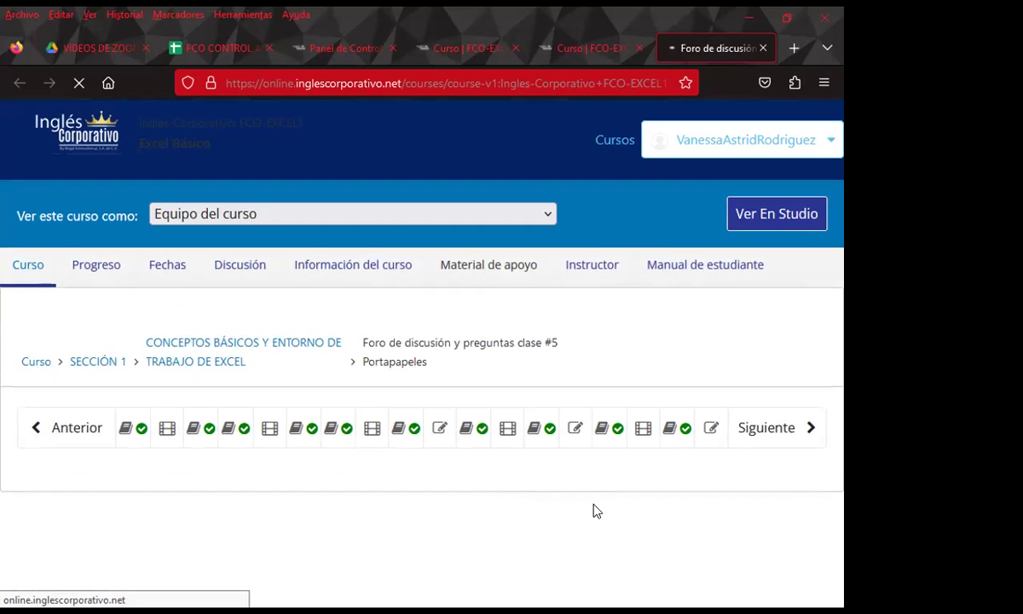
{"action": "scroll", "coordinate": [569, 495], "scroll_direction": "down", "scroll_amount": 1}
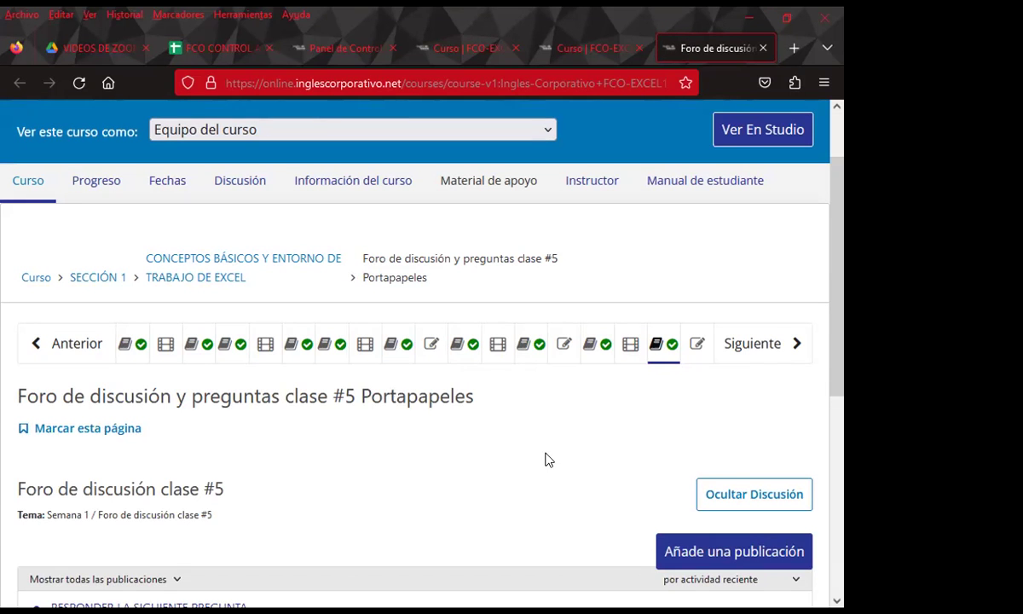
{"action": "scroll", "coordinate": [316, 448], "scroll_direction": "down", "scroll_amount": 4}
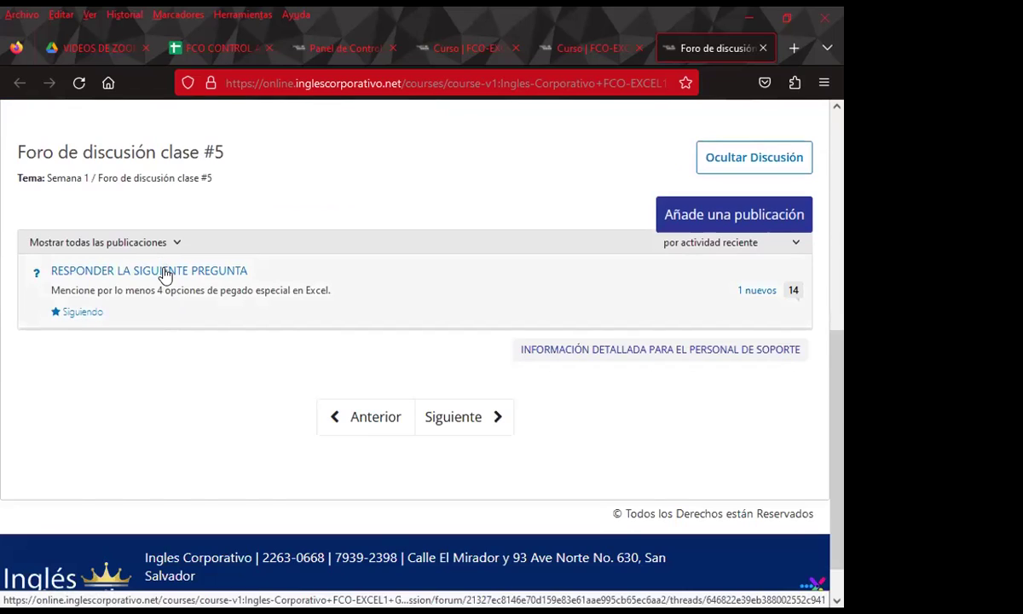
Step: Open the pegado especial question thread and scroll down to the unanswered replies
{"action": "left_click", "coordinate": [168, 270]}
{"action": "scroll", "coordinate": [433, 455], "scroll_direction": "down", "scroll_amount": 2}
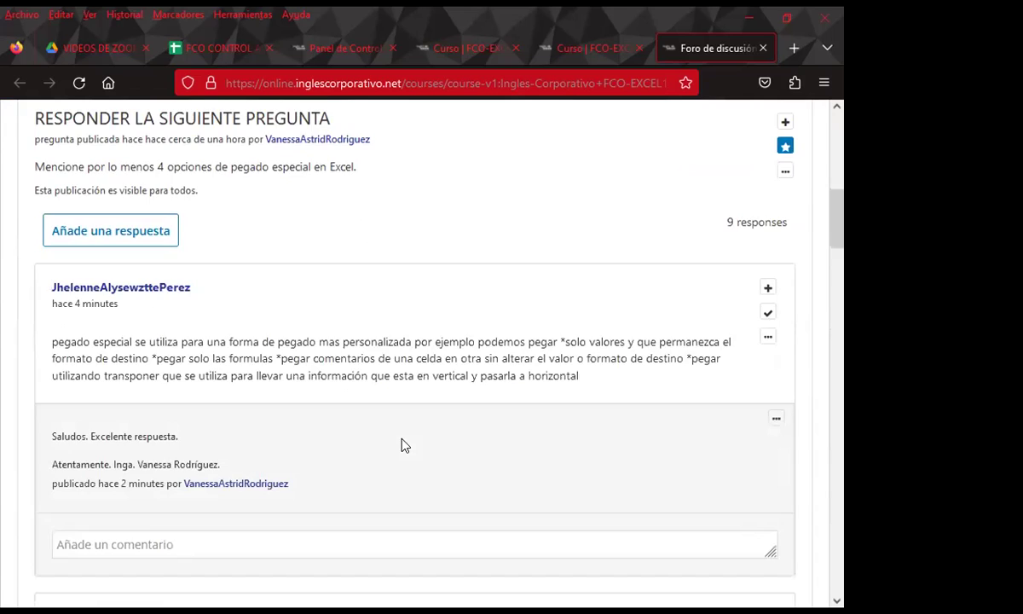
{"action": "scroll", "coordinate": [400, 445], "scroll_direction": "down", "scroll_amount": 7}
{"action": "scroll", "coordinate": [362, 449], "scroll_direction": "down", "scroll_amount": 2}
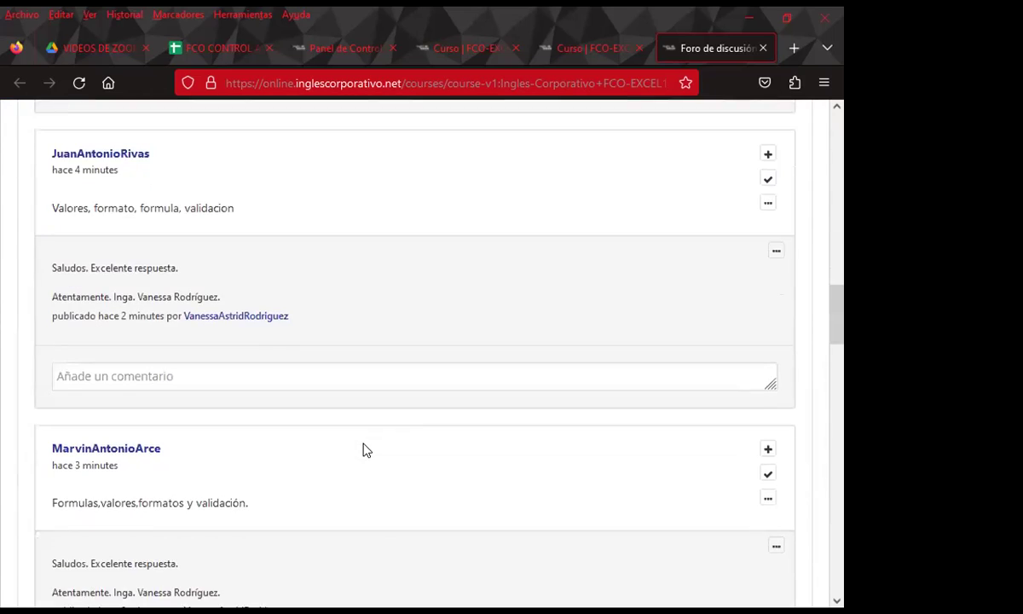
{"action": "scroll", "coordinate": [362, 450], "scroll_direction": "down", "scroll_amount": 2}
{"action": "scroll", "coordinate": [362, 451], "scroll_direction": "down", "scroll_amount": 3}
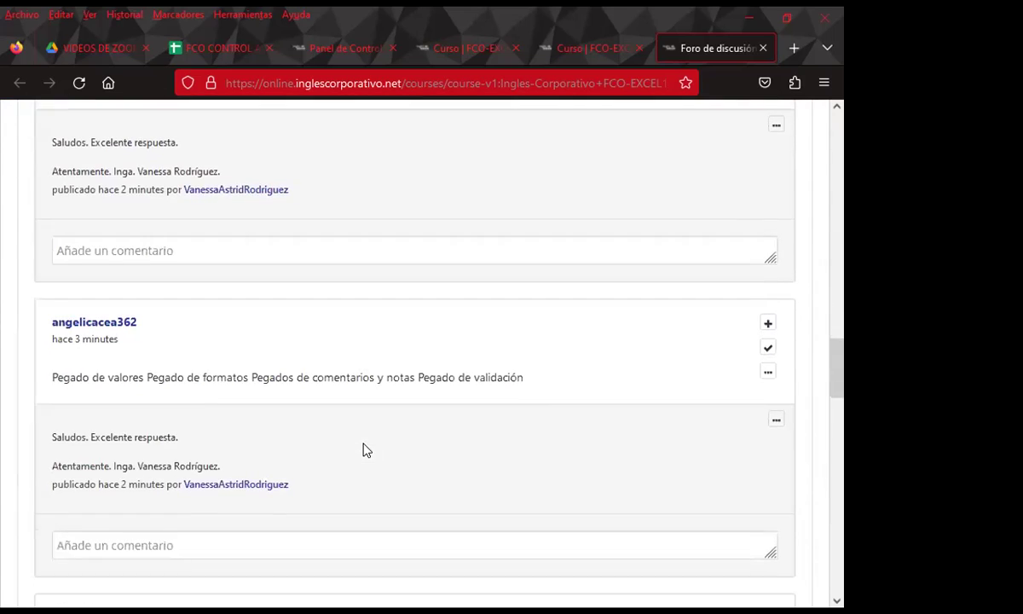
{"action": "scroll", "coordinate": [362, 450], "scroll_direction": "down", "scroll_amount": 2}
{"action": "scroll", "coordinate": [363, 450], "scroll_direction": "down", "scroll_amount": 2}
{"action": "scroll", "coordinate": [363, 449], "scroll_direction": "down", "scroll_amount": 1}
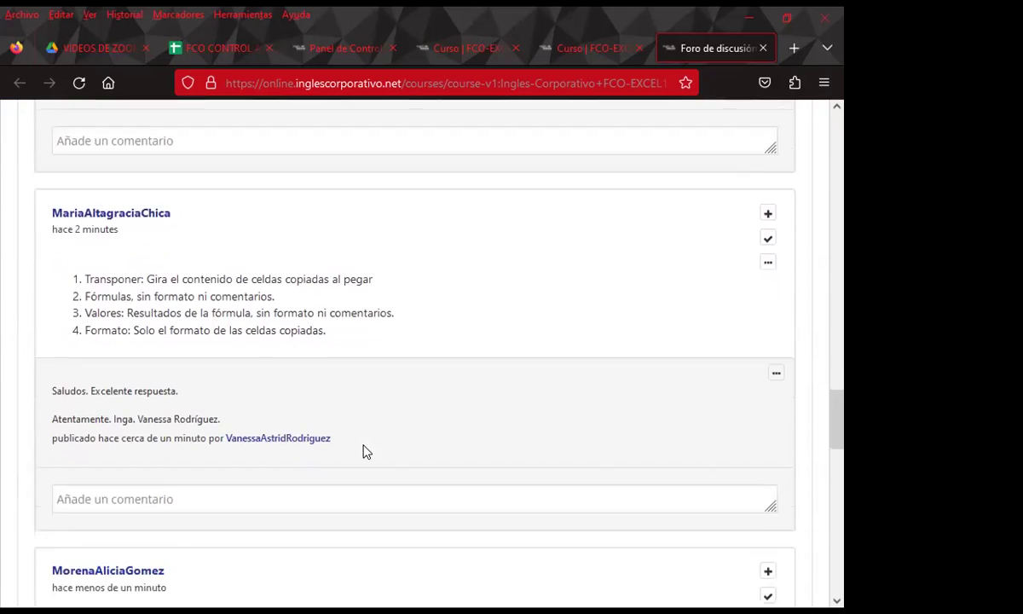
{"action": "scroll", "coordinate": [362, 450], "scroll_direction": "down", "scroll_amount": 2}
{"action": "scroll", "coordinate": [362, 450], "scroll_direction": "down", "scroll_amount": 1}
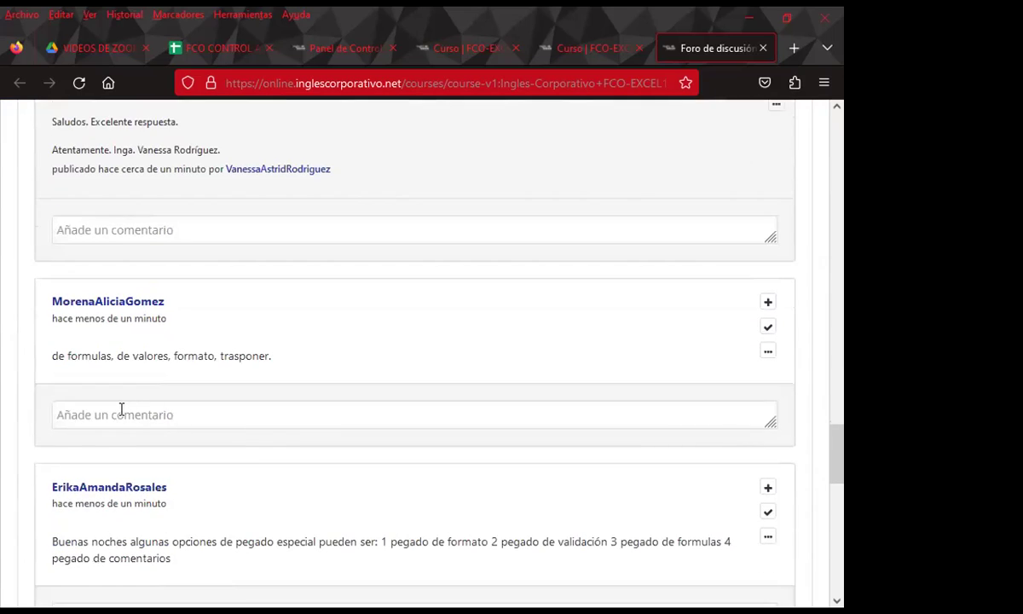
Step: Post 'Saludos. Excelente respuesta.' under the answer ending in trasponer and the four-option pegado answer
{"action": "left_click", "coordinate": [122, 411]}
{"action": "key", "text": "ctrl+v"}
{"action": "scroll", "coordinate": [9, 441], "scroll_direction": "down", "scroll_amount": 1}
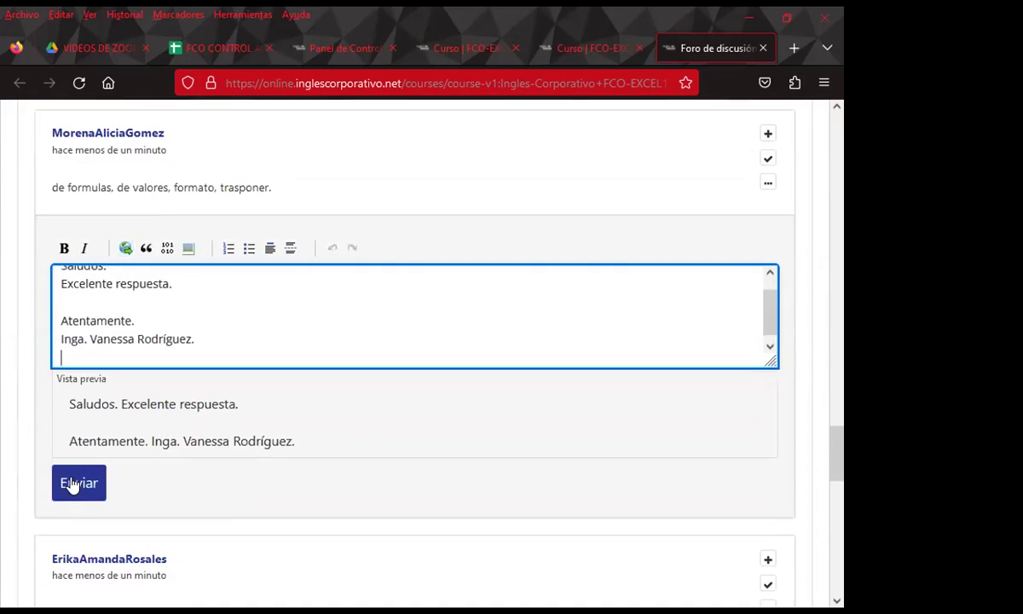
{"action": "left_click", "coordinate": [75, 484]}
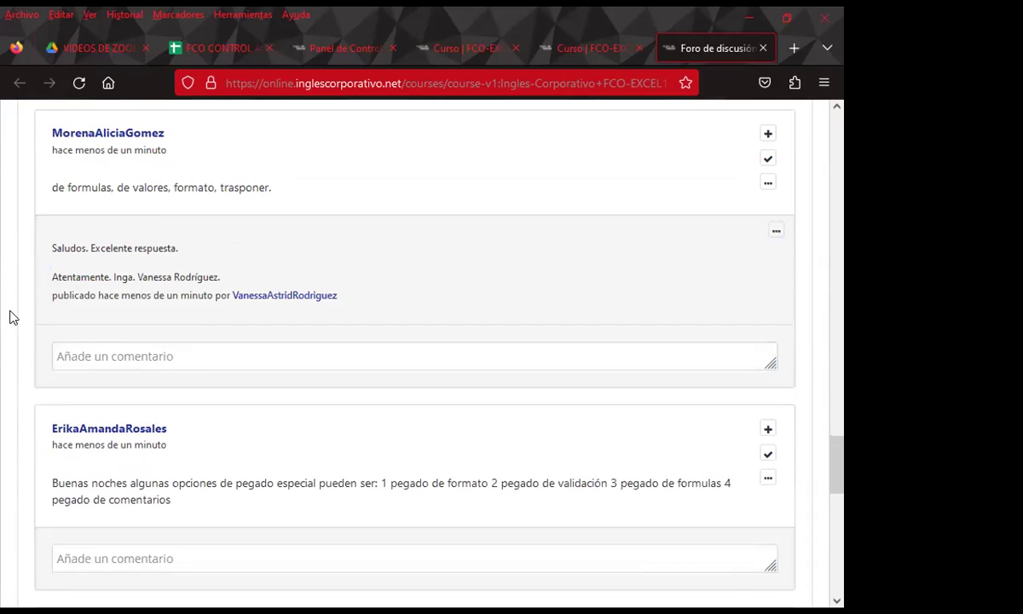
{"action": "scroll", "coordinate": [75, 441], "scroll_direction": "down", "scroll_amount": 1}
{"action": "scroll", "coordinate": [85, 450], "scroll_direction": "down", "scroll_amount": 1}
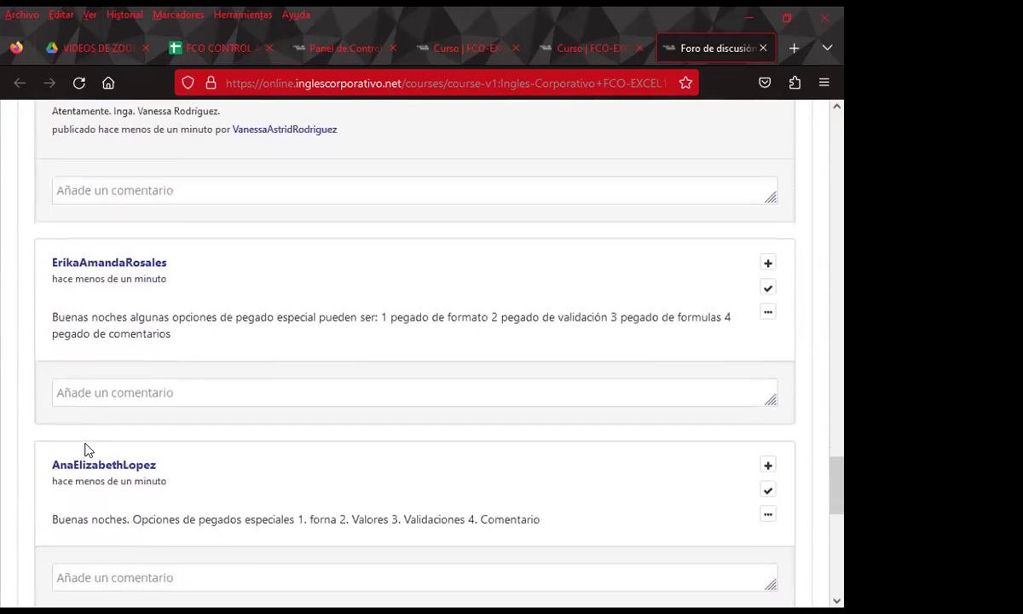
{"action": "left_click", "coordinate": [94, 386]}
{"action": "type", "text": "Saludos. Excelente respuesta.  Atentamente. Inga. Vanessa Rodríguez."}
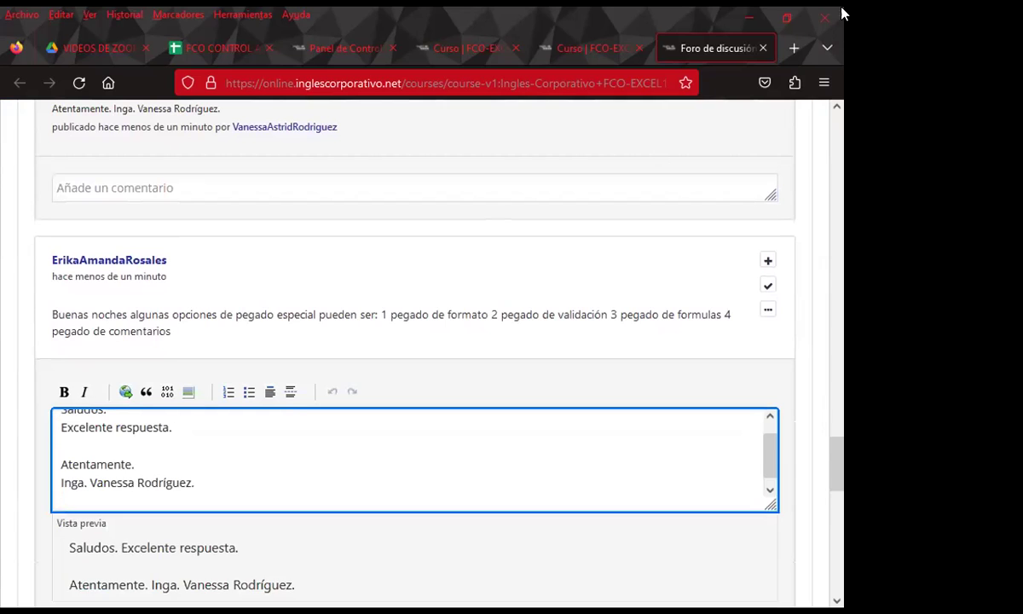
{"action": "scroll", "coordinate": [69, 540], "scroll_direction": "down", "scroll_amount": 2}
{"action": "left_click", "coordinate": [80, 460]}
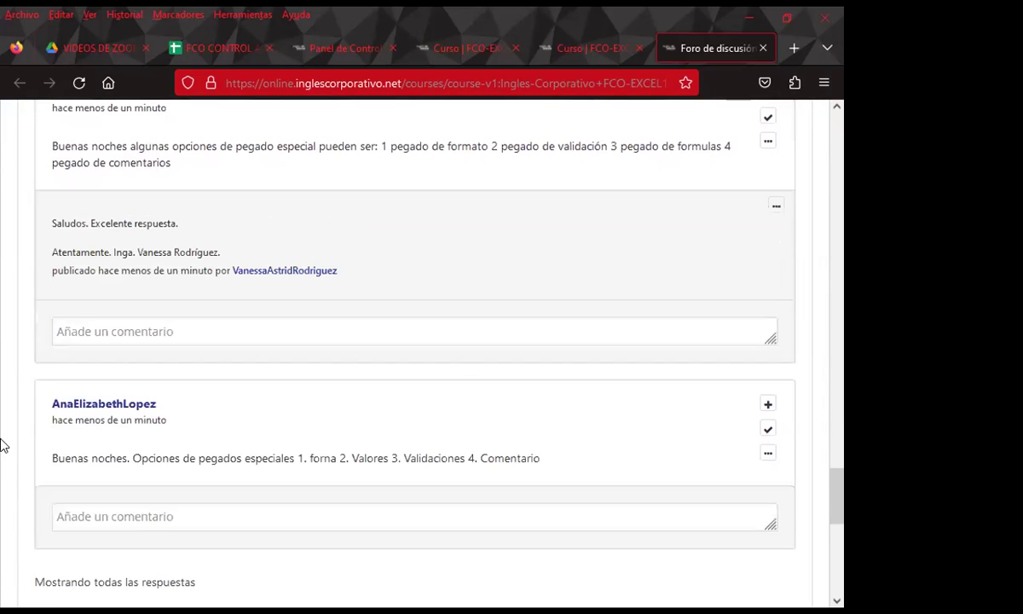
{"action": "scroll", "coordinate": [22, 408], "scroll_direction": "down", "scroll_amount": 1}
Step: Post the praise comment under the last answer, ending in Comentario, and return to the thread top
{"action": "left_click", "coordinate": [93, 433]}
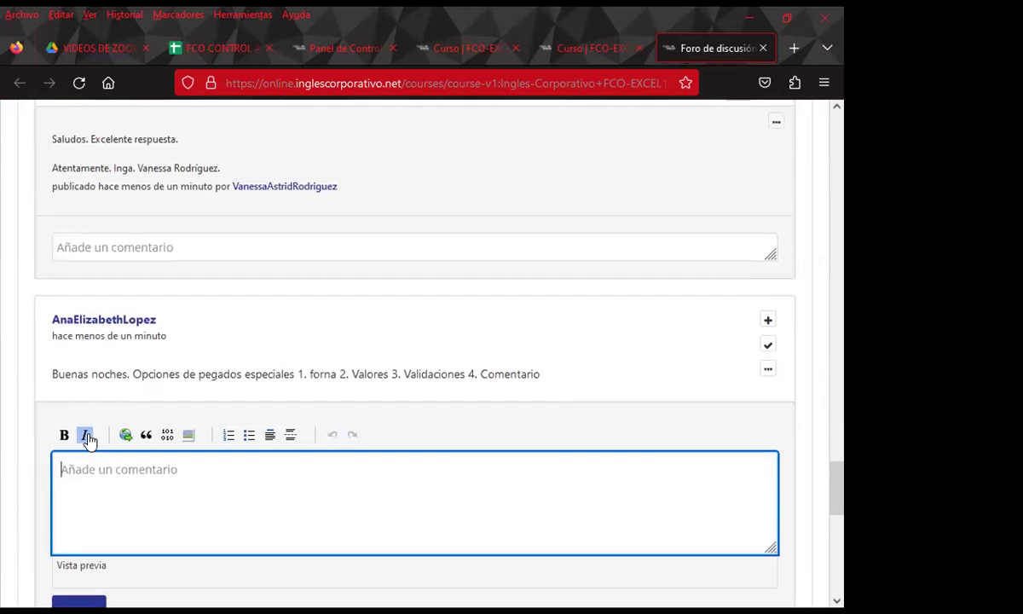
{"action": "type", "text": "Saludos. Excelente respuesta.  Atentamente. Inga. Vanessa Rodríguez."}
{"action": "scroll", "coordinate": [75, 498], "scroll_direction": "down", "scroll_amount": 2}
{"action": "left_click", "coordinate": [77, 503]}
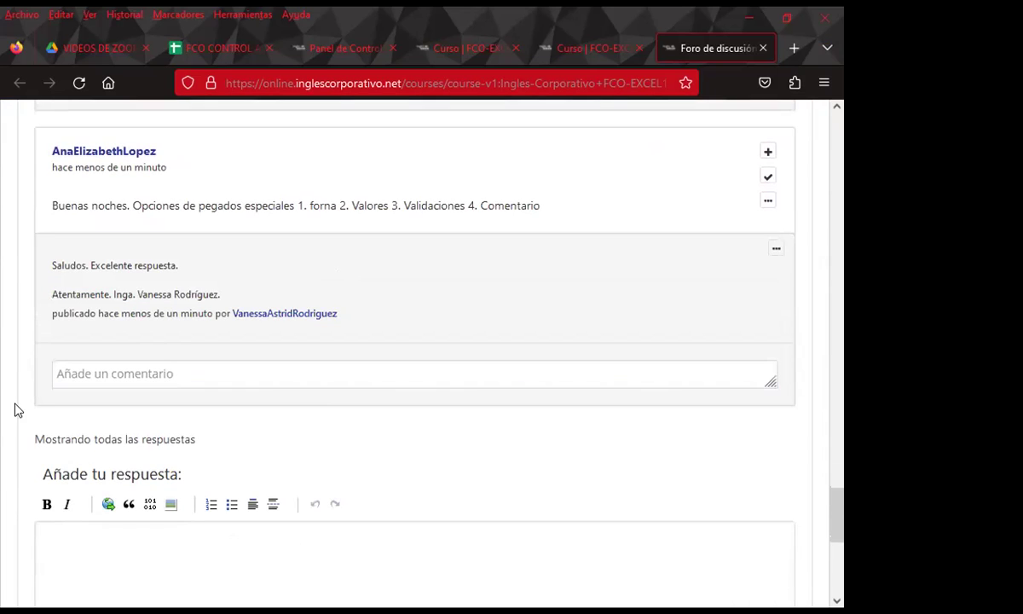
{"action": "scroll", "coordinate": [15, 391], "scroll_direction": "up", "scroll_amount": 1}
{"action": "scroll", "coordinate": [18, 390], "scroll_direction": "up", "scroll_amount": 3}
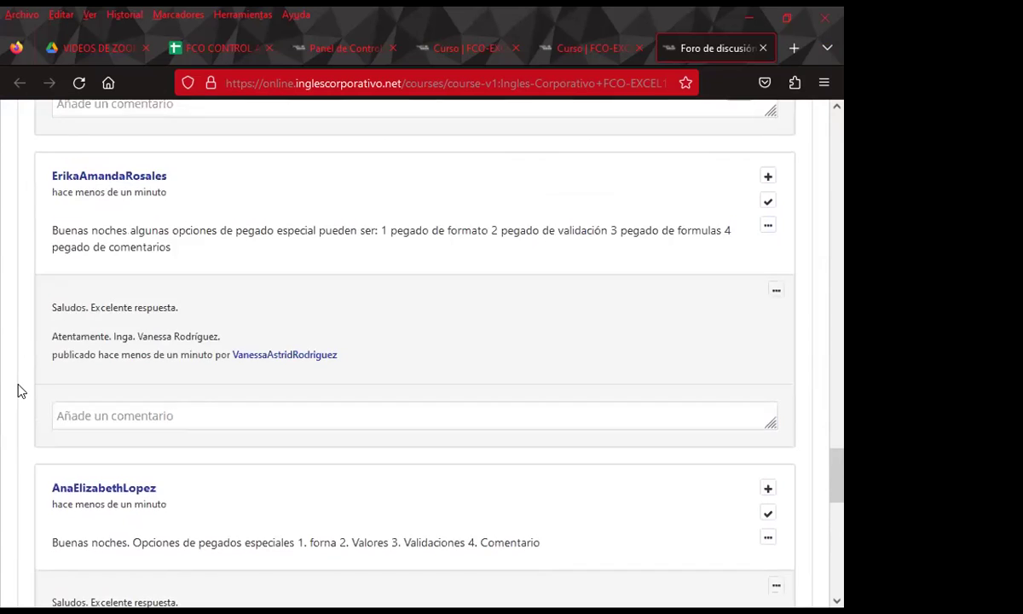
{"action": "scroll", "coordinate": [17, 391], "scroll_direction": "up", "scroll_amount": 2}
{"action": "scroll", "coordinate": [18, 391], "scroll_direction": "up", "scroll_amount": 3}
{"action": "scroll", "coordinate": [17, 390], "scroll_direction": "up", "scroll_amount": 2}
{"action": "scroll", "coordinate": [17, 390], "scroll_direction": "up", "scroll_amount": 3}
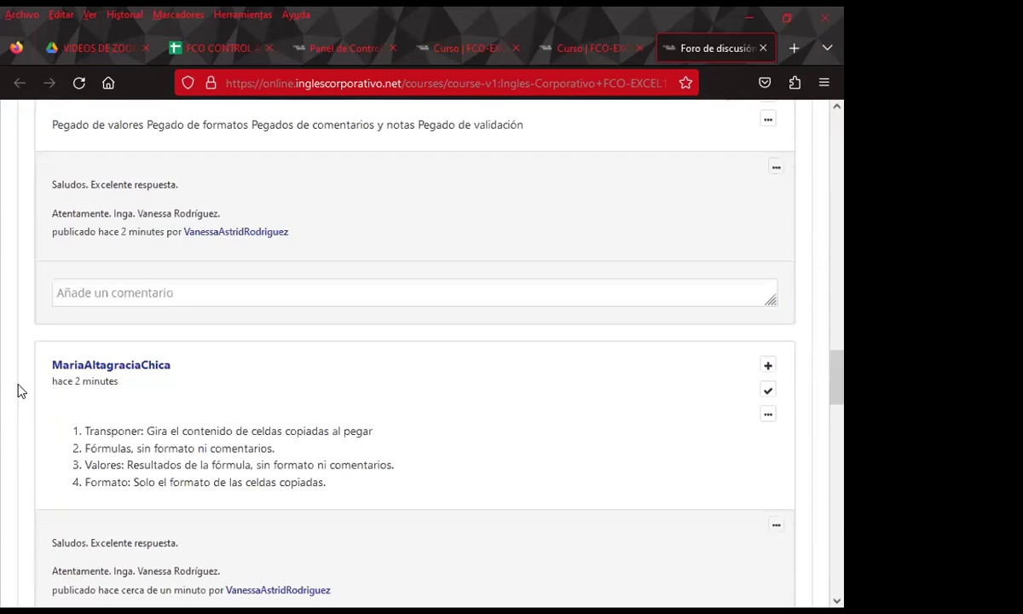
{"action": "scroll", "coordinate": [17, 391], "scroll_direction": "up", "scroll_amount": 2}
{"action": "scroll", "coordinate": [17, 391], "scroll_direction": "up", "scroll_amount": 1}
{"action": "scroll", "coordinate": [17, 391], "scroll_direction": "up", "scroll_amount": 2}
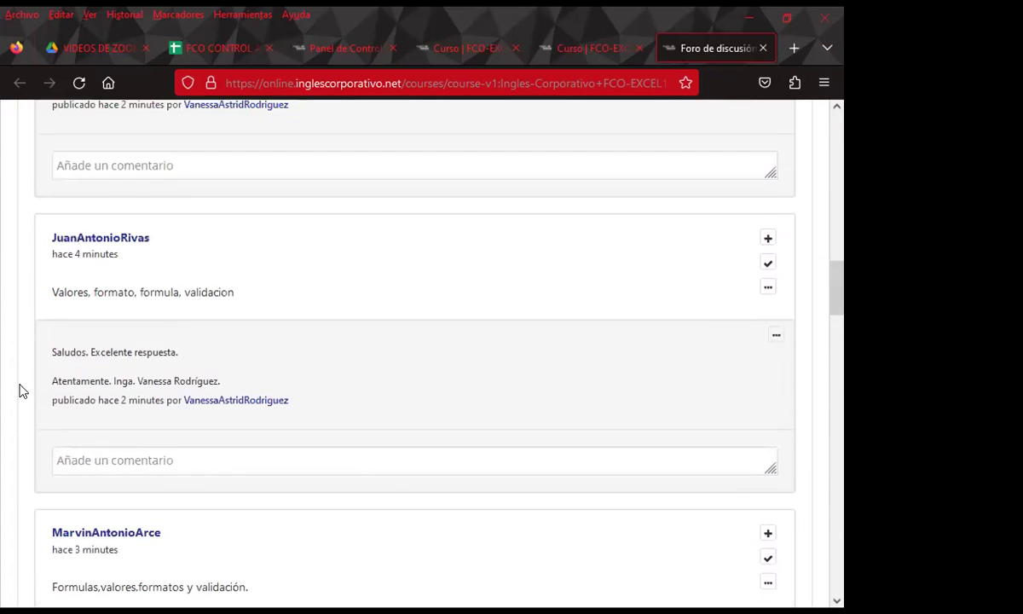
{"action": "scroll", "coordinate": [18, 391], "scroll_direction": "up", "scroll_amount": 3}
{"action": "scroll", "coordinate": [19, 391], "scroll_direction": "up", "scroll_amount": 4}
{"action": "scroll", "coordinate": [19, 390], "scroll_direction": "up", "scroll_amount": 3}
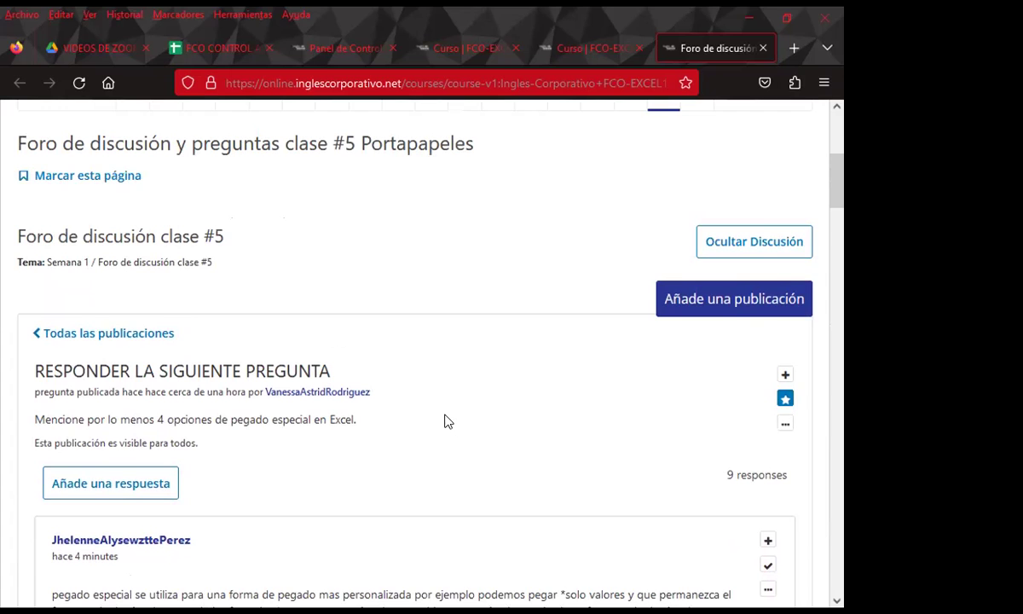
Step: Scroll through the forum thread's responses to review the posted answers
{"action": "scroll", "coordinate": [444, 421], "scroll_direction": "down", "scroll_amount": 2}
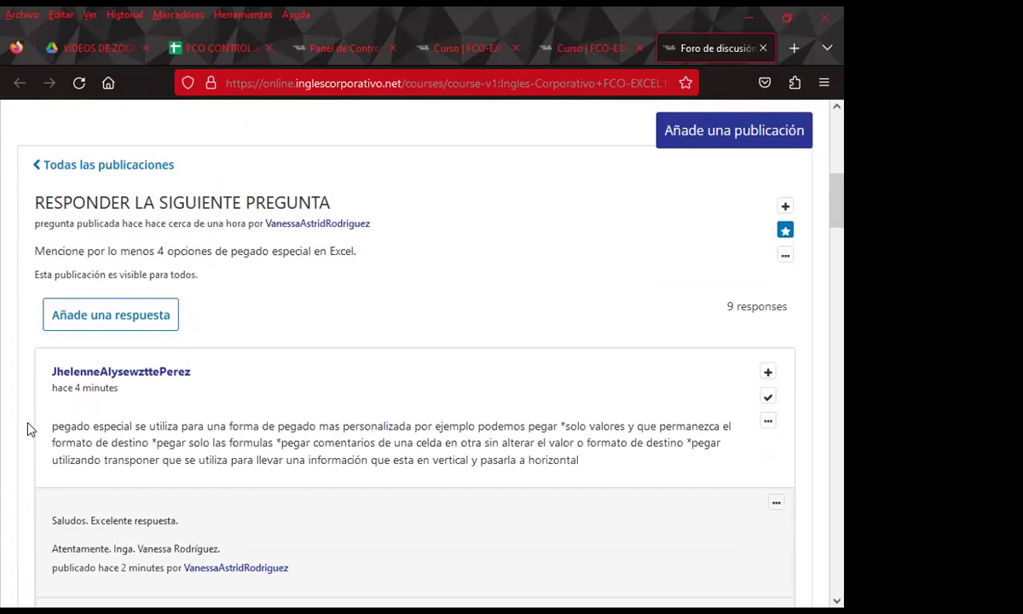
{"action": "scroll", "coordinate": [28, 428], "scroll_direction": "down", "scroll_amount": 2}
{"action": "scroll", "coordinate": [28, 428], "scroll_direction": "down", "scroll_amount": 3}
{"action": "scroll", "coordinate": [28, 428], "scroll_direction": "down", "scroll_amount": 2}
{"action": "scroll", "coordinate": [29, 428], "scroll_direction": "down", "scroll_amount": 2}
{"action": "scroll", "coordinate": [28, 428], "scroll_direction": "down", "scroll_amount": 1}
{"action": "scroll", "coordinate": [28, 428], "scroll_direction": "down", "scroll_amount": 2}
{"action": "scroll", "coordinate": [28, 429], "scroll_direction": "down", "scroll_amount": 3}
{"action": "scroll", "coordinate": [28, 428], "scroll_direction": "down", "scroll_amount": 2}
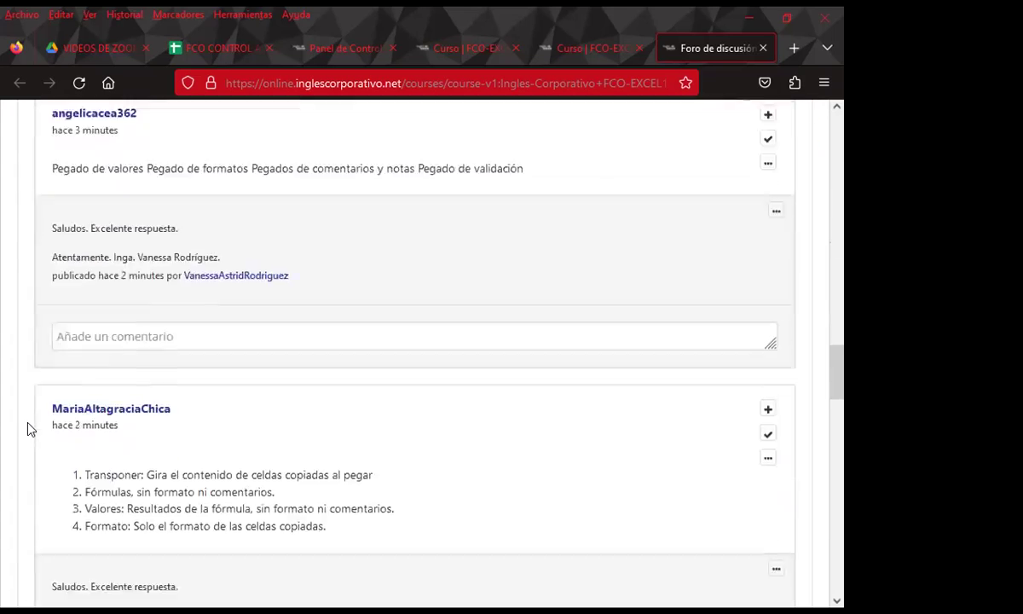
{"action": "scroll", "coordinate": [28, 428], "scroll_direction": "down", "scroll_amount": 2}
{"action": "scroll", "coordinate": [28, 428], "scroll_direction": "down", "scroll_amount": 1}
{"action": "scroll", "coordinate": [28, 428], "scroll_direction": "down", "scroll_amount": 2}
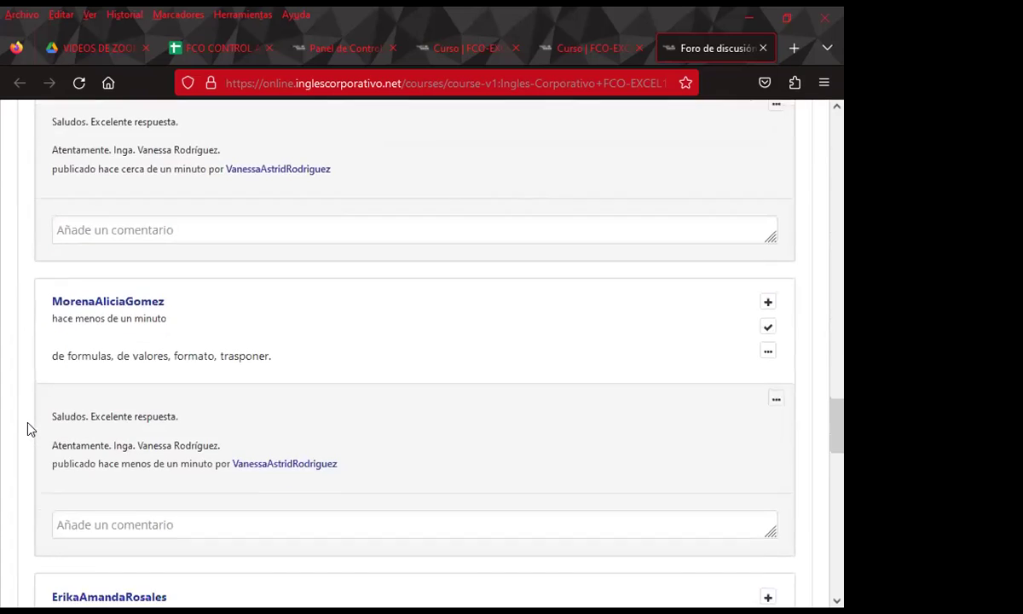
{"action": "scroll", "coordinate": [28, 428], "scroll_direction": "down", "scroll_amount": 2}
{"action": "scroll", "coordinate": [28, 428], "scroll_direction": "down", "scroll_amount": 2}
{"action": "scroll", "coordinate": [28, 428], "scroll_direction": "down", "scroll_amount": 1}
{"action": "scroll", "coordinate": [28, 428], "scroll_direction": "down", "scroll_amount": 1}
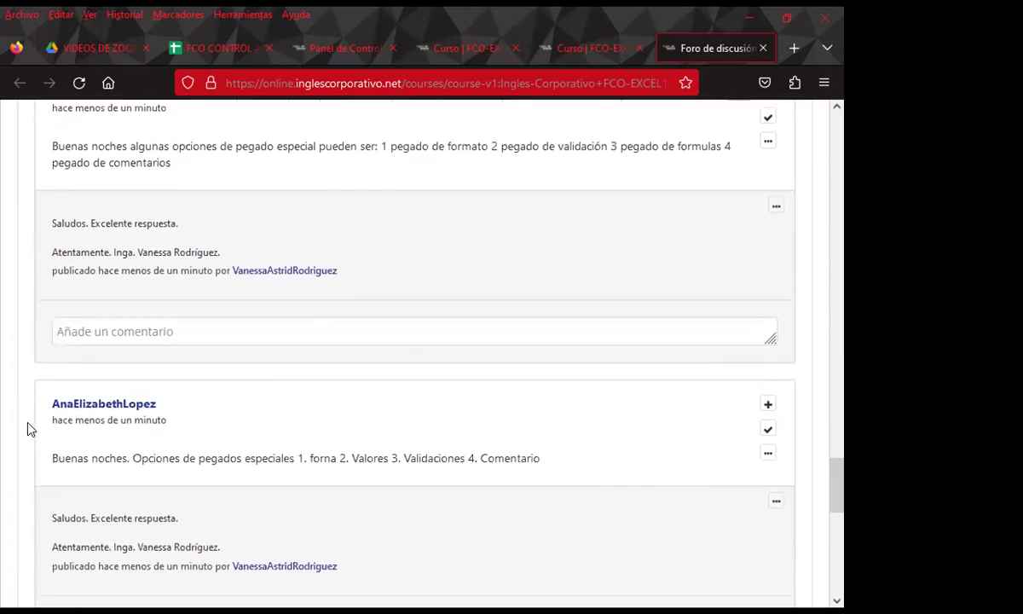
{"action": "scroll", "coordinate": [28, 429], "scroll_direction": "down", "scroll_amount": 2}
{"action": "scroll", "coordinate": [28, 428], "scroll_direction": "down", "scroll_amount": 2}
{"action": "scroll", "coordinate": [28, 428], "scroll_direction": "up", "scroll_amount": 3}
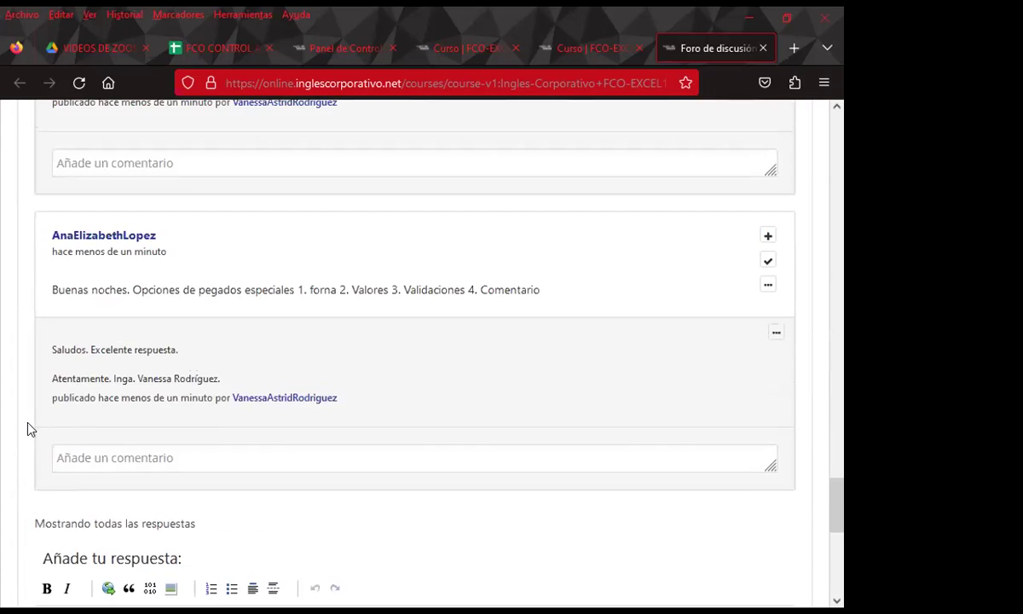
Step: Reload the forum, reopen the 'RESPONDER LA SIGUIENTE PREGUNTA' thread, then go to the FCO CONTROL attendance sheet
{"action": "key", "text": "F5"}
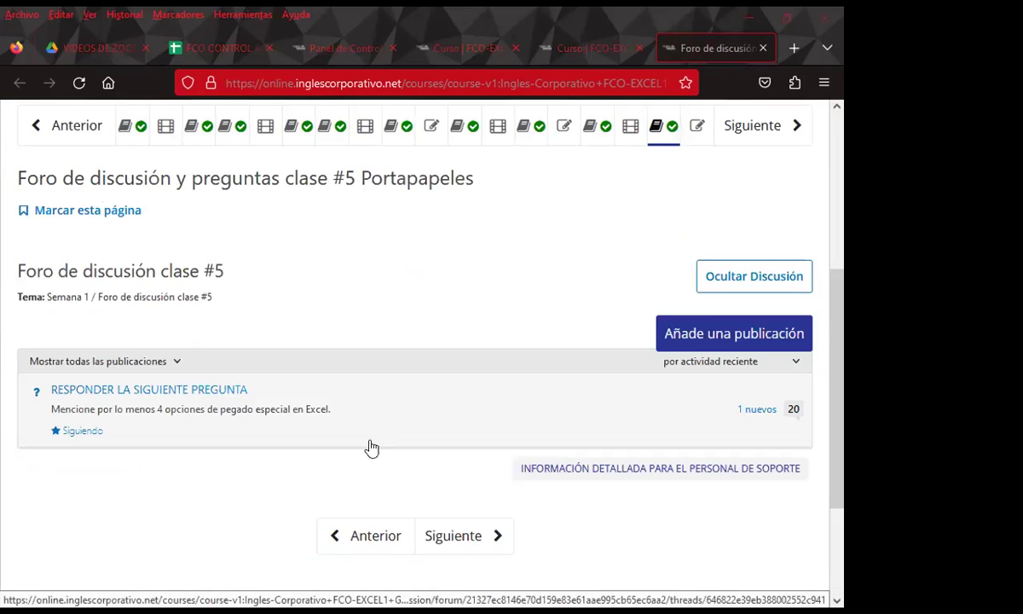
{"action": "left_click", "coordinate": [197, 387]}
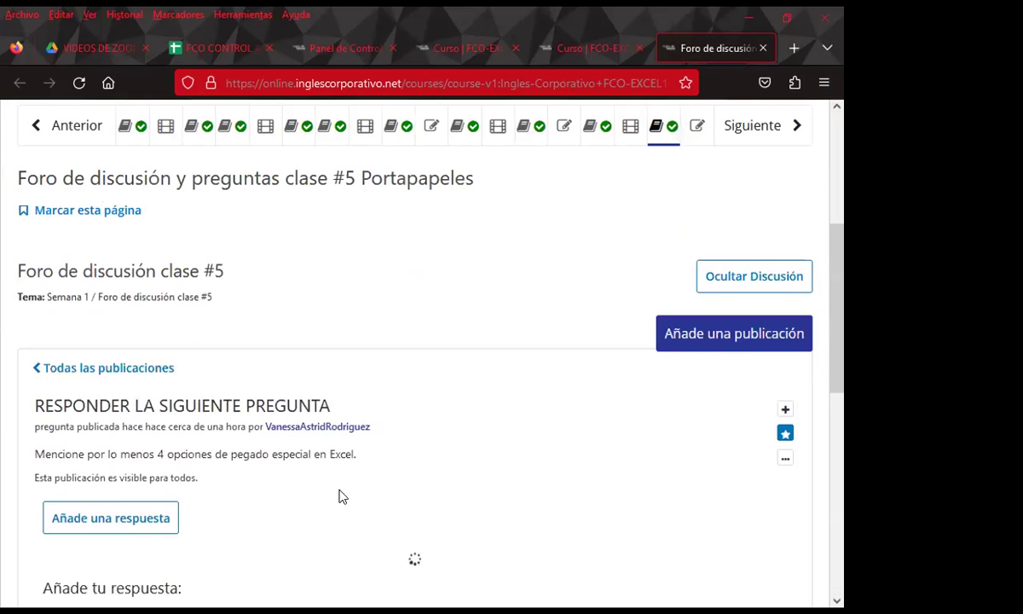
{"action": "scroll", "coordinate": [802, 466], "scroll_direction": "down", "scroll_amount": 2}
{"action": "scroll", "coordinate": [369, 444], "scroll_direction": "down", "scroll_amount": 5}
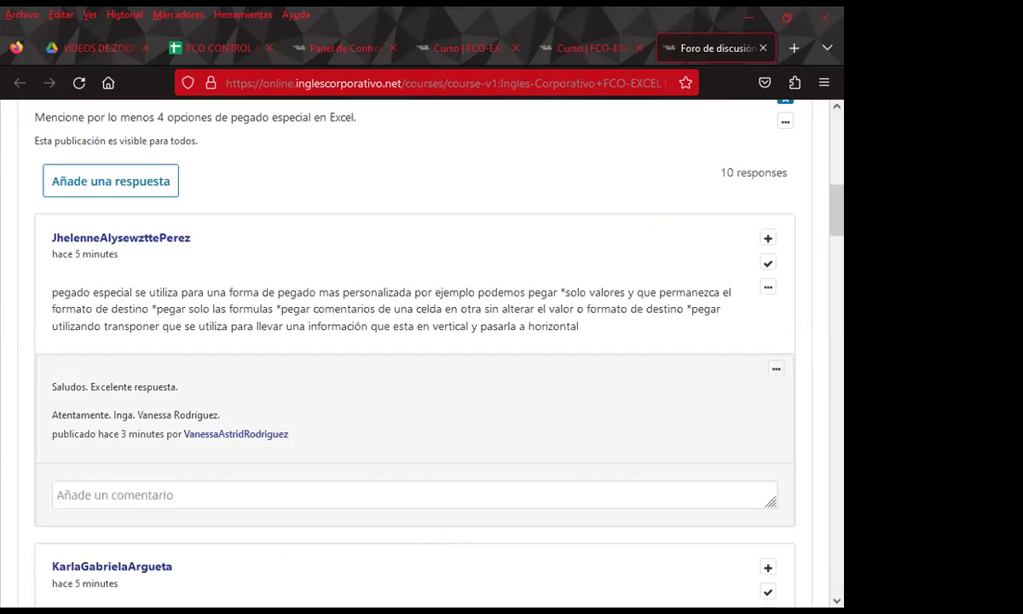
{"action": "left_click", "coordinate": [217, 47]}
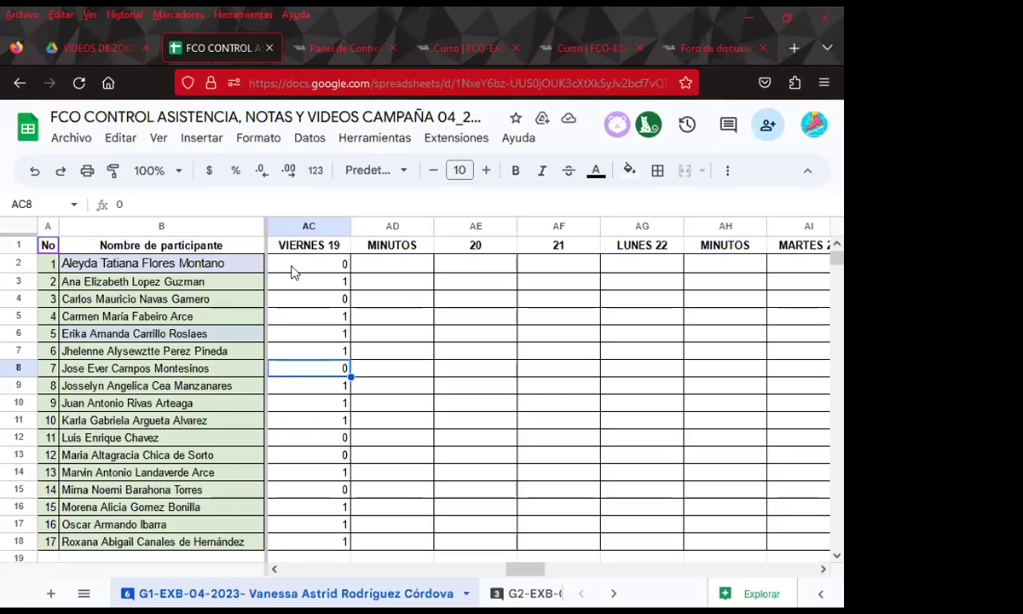
Step: Review VIERNES 19 attendance in AC2–AC12 and change participant 12's AC13 value to 1
{"action": "left_click", "coordinate": [291, 272]}
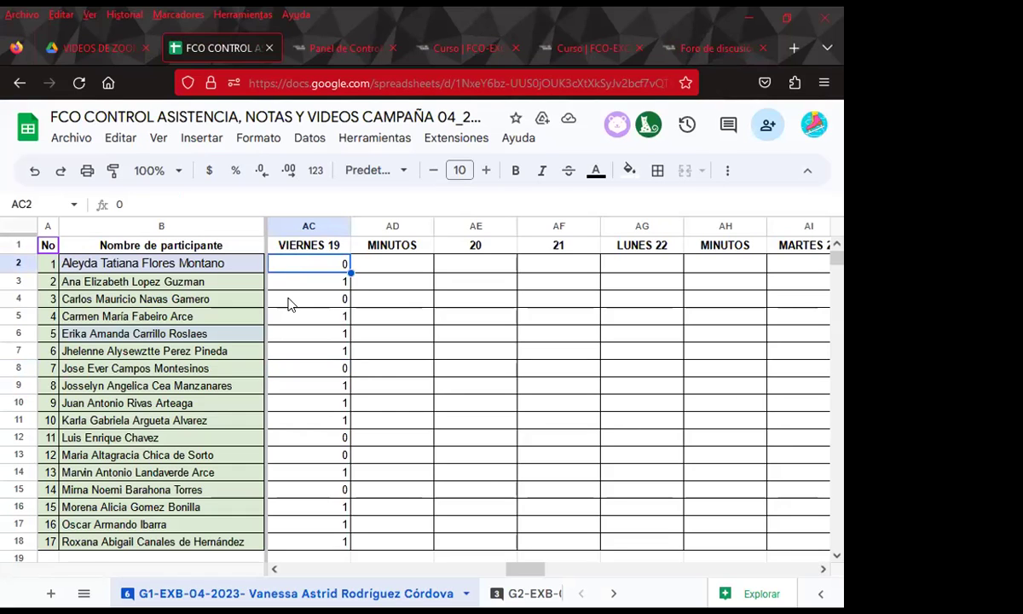
{"action": "left_click", "coordinate": [288, 300]}
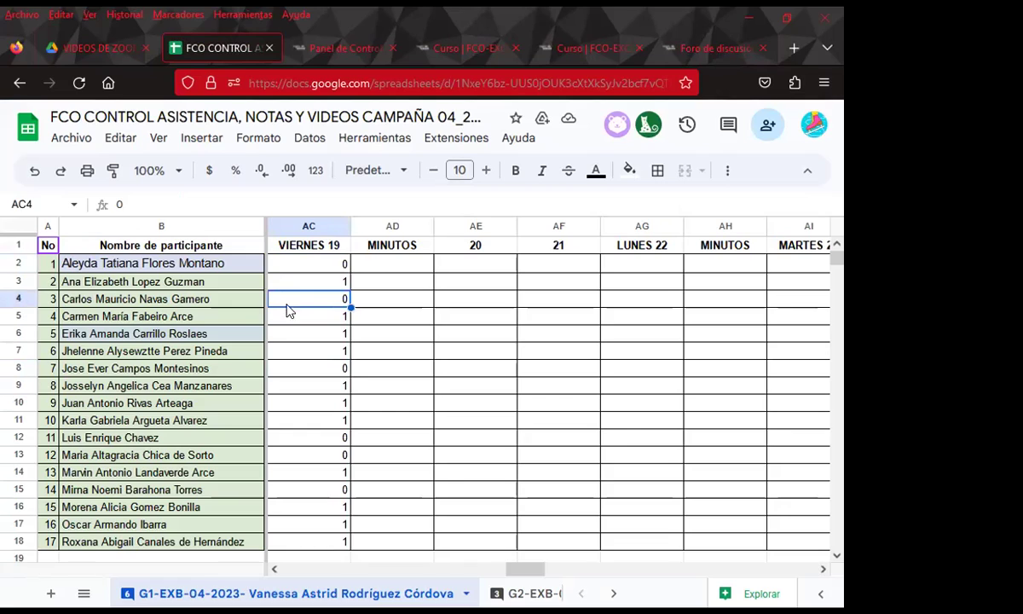
{"action": "left_click", "coordinate": [290, 372]}
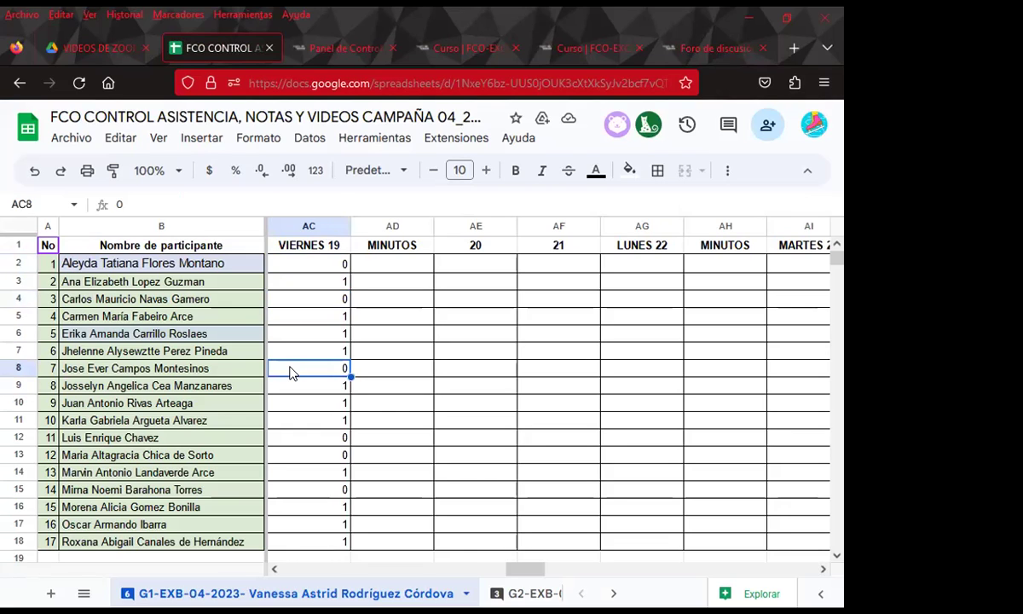
{"action": "left_click", "coordinate": [291, 441]}
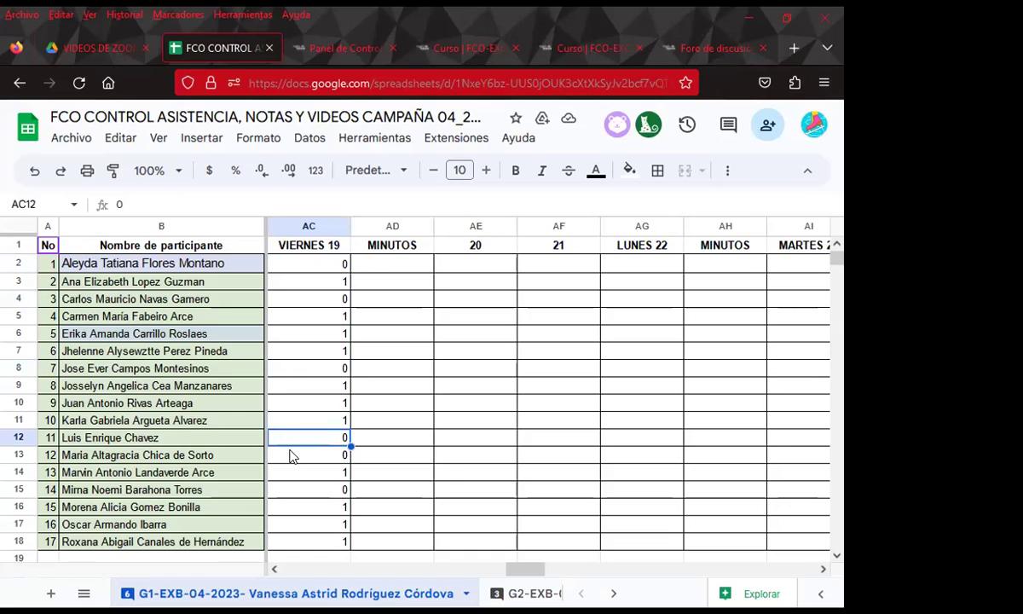
{"action": "left_click", "coordinate": [289, 460]}
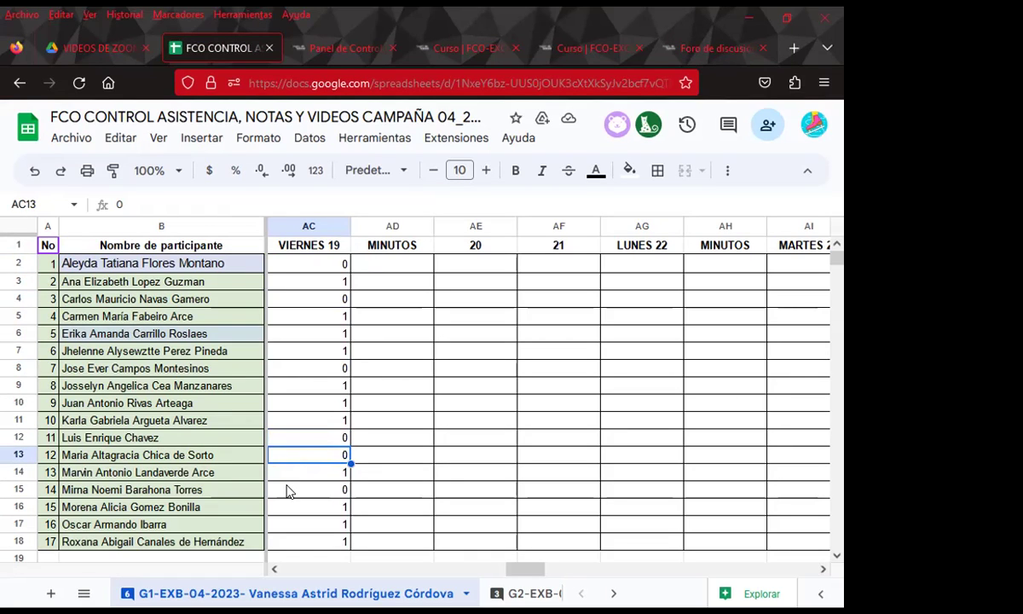
{"action": "type", "text": "1"}
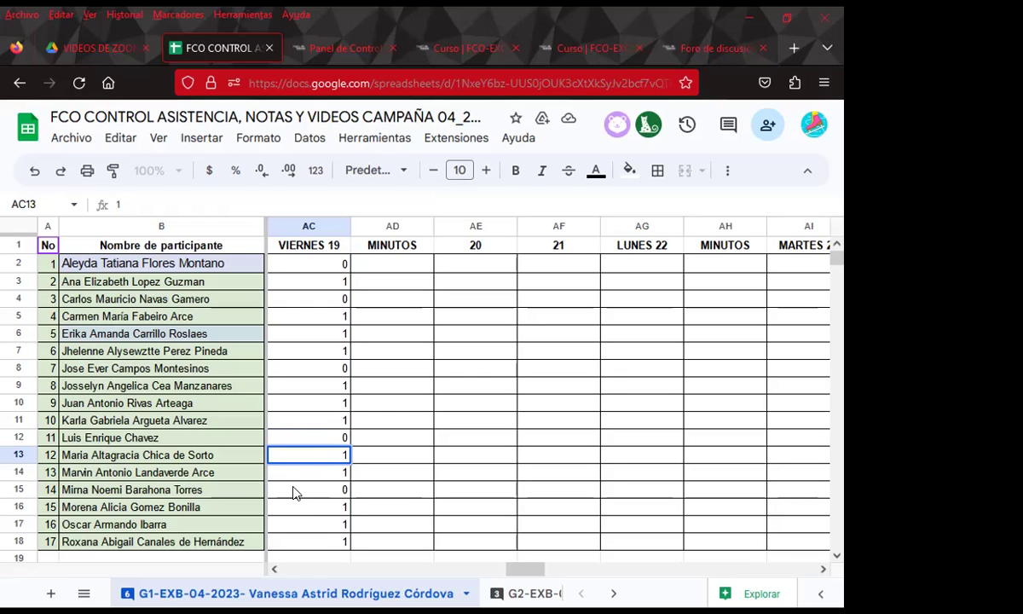
{"action": "left_click", "coordinate": [294, 491]}
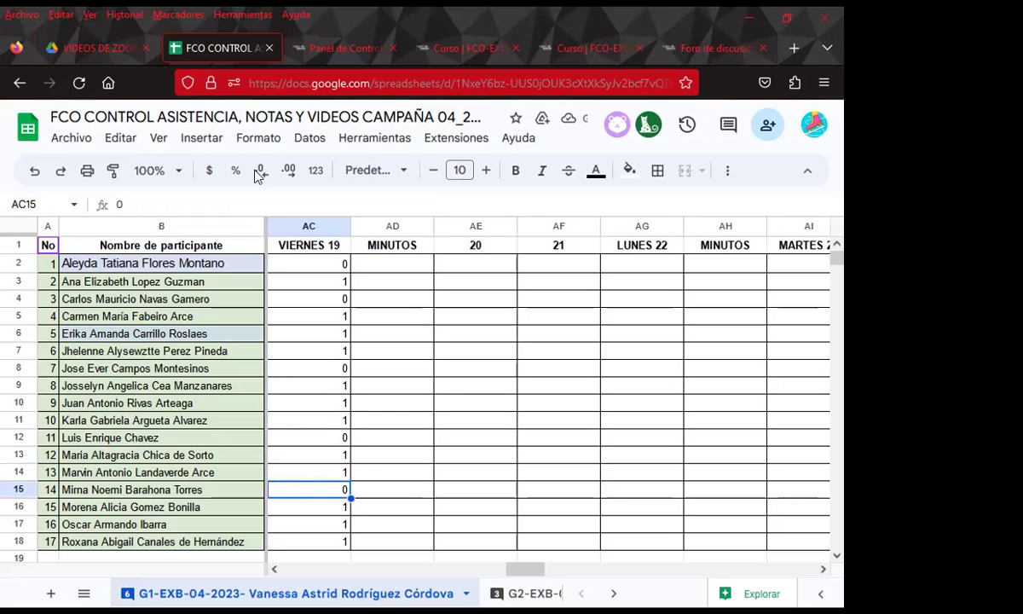
Step: Check a response in the forum, recheck the attendance sheet, and return to the course forum
{"action": "left_click", "coordinate": [711, 49]}
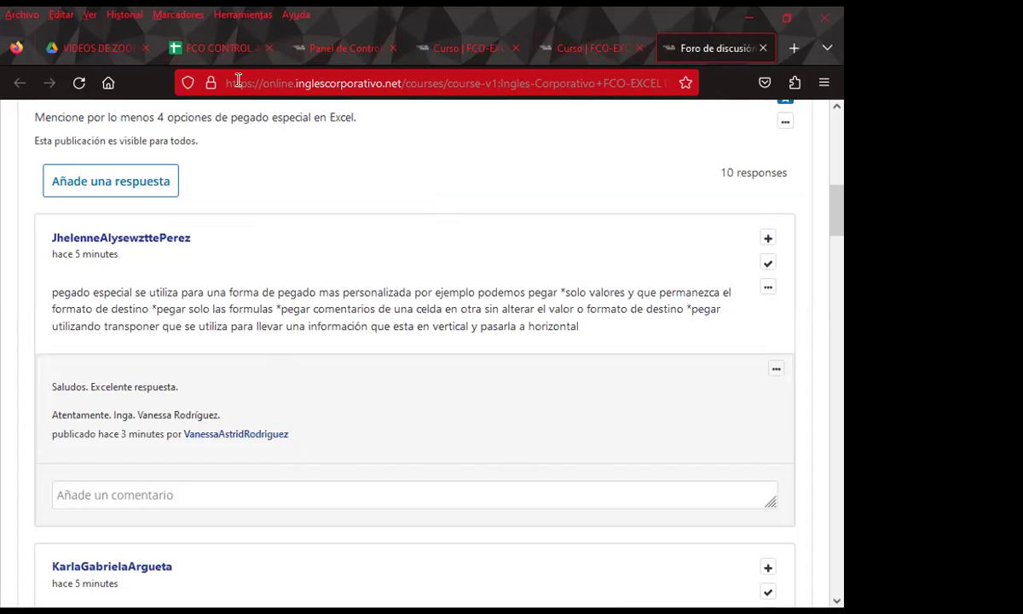
{"action": "left_click", "coordinate": [217, 48]}
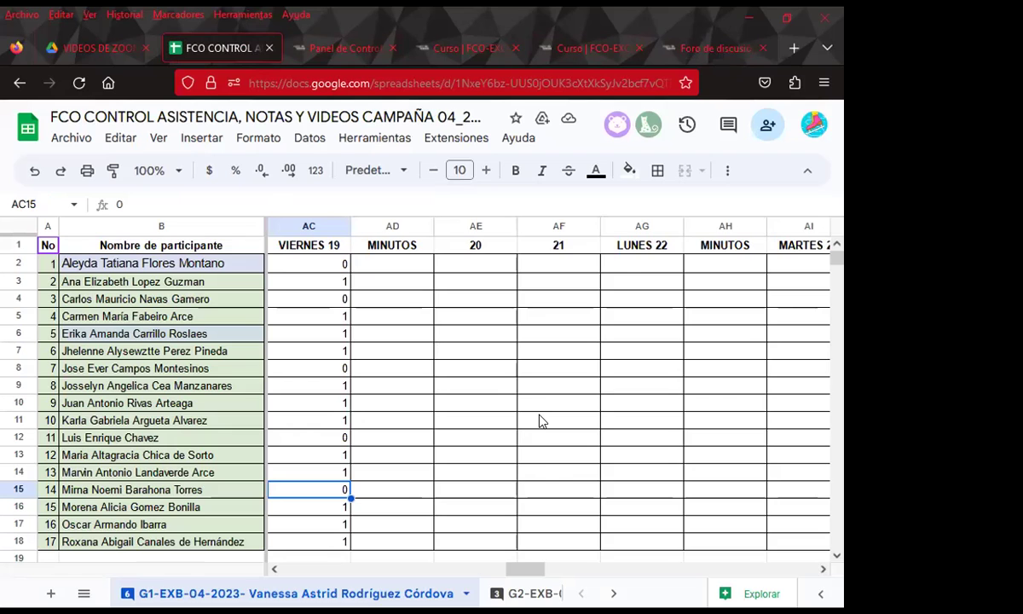
{"action": "left_click", "coordinate": [450, 384]}
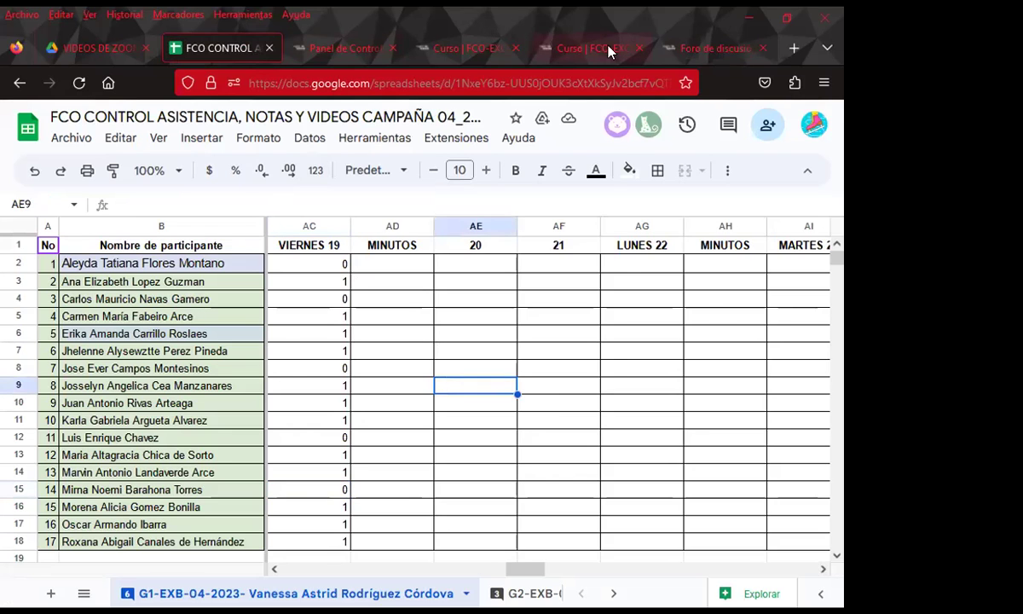
{"action": "left_click", "coordinate": [699, 49]}
Step: Scroll to the last student's paste-special answer and start a comment under it
{"action": "scroll", "coordinate": [330, 441], "scroll_direction": "down", "scroll_amount": 2}
{"action": "scroll", "coordinate": [338, 439], "scroll_direction": "down", "scroll_amount": 4}
{"action": "scroll", "coordinate": [345, 442], "scroll_direction": "down", "scroll_amount": 2}
{"action": "scroll", "coordinate": [375, 445], "scroll_direction": "down", "scroll_amount": 1}
{"action": "scroll", "coordinate": [380, 446], "scroll_direction": "down", "scroll_amount": 3}
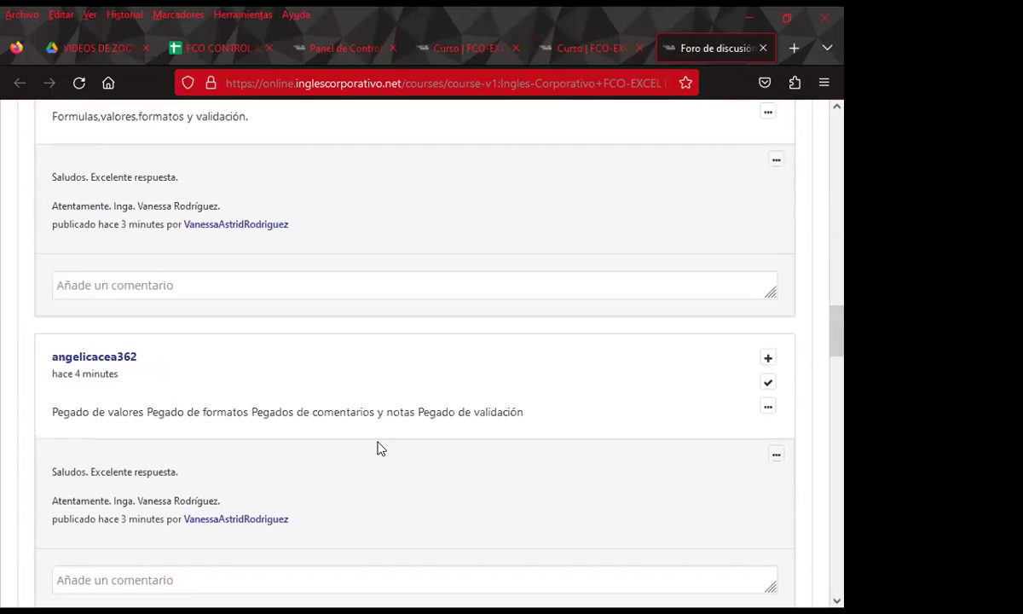
{"action": "scroll", "coordinate": [379, 449], "scroll_direction": "down", "scroll_amount": 4}
{"action": "scroll", "coordinate": [380, 450], "scroll_direction": "down", "scroll_amount": 4}
{"action": "scroll", "coordinate": [379, 450], "scroll_direction": "down", "scroll_amount": 2}
{"action": "scroll", "coordinate": [379, 450], "scroll_direction": "down", "scroll_amount": 3}
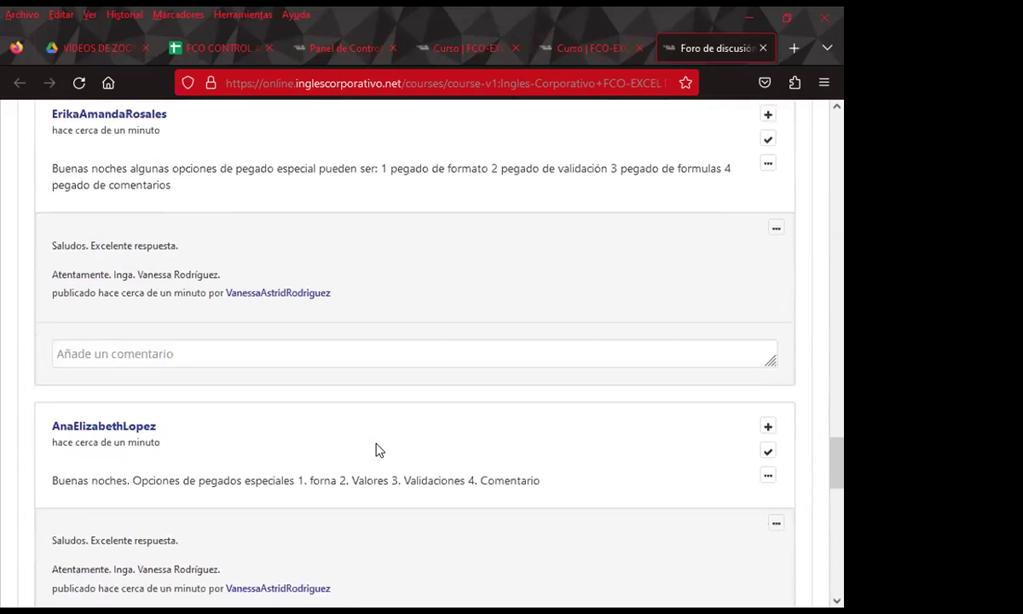
{"action": "scroll", "coordinate": [379, 450], "scroll_direction": "down", "scroll_amount": 4}
{"action": "scroll", "coordinate": [378, 450], "scroll_direction": "down", "scroll_amount": 3}
{"action": "scroll", "coordinate": [282, 441], "scroll_direction": "up", "scroll_amount": 1}
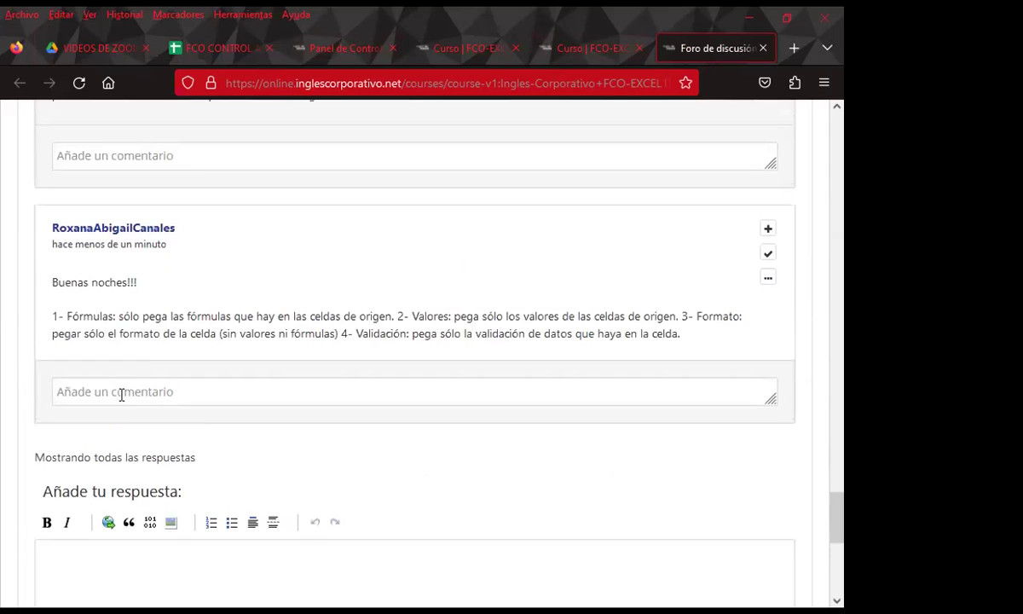
{"action": "left_click", "coordinate": [121, 396]}
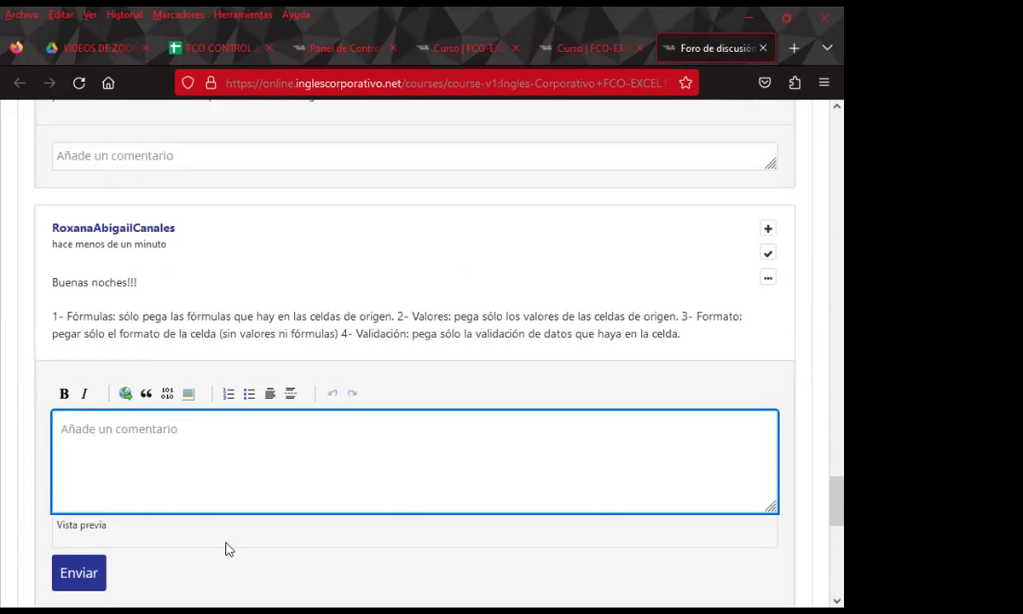
Step: Paste 'Saludos. Excelente respuesta.' with the signature into the comment and submit it
{"action": "key", "text": "alt+Tab"}
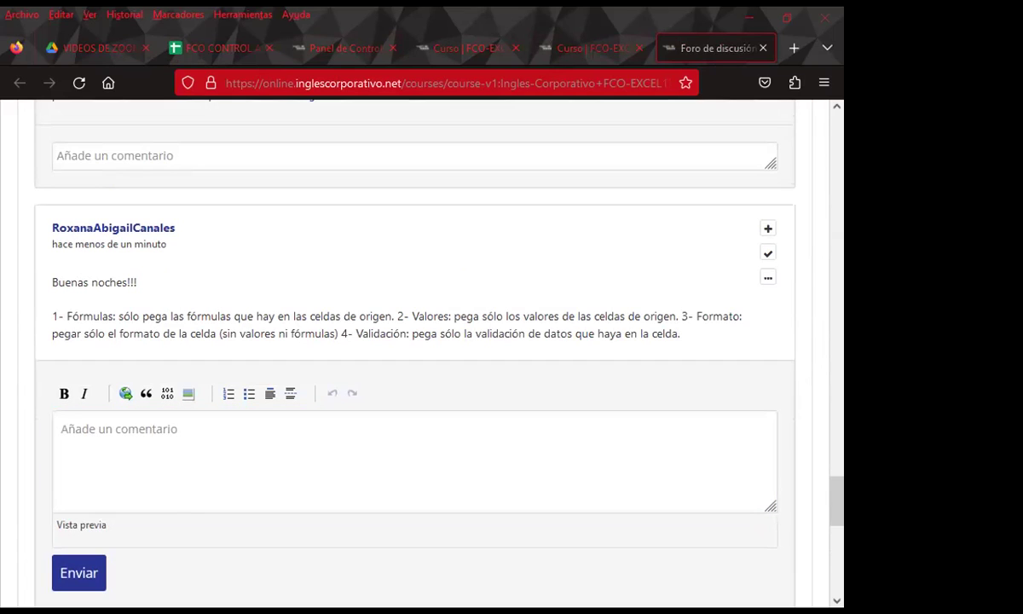
{"action": "left_click", "coordinate": [172, 476]}
{"action": "type", "text": "Saludos. Excelente respuesta.  Atentamente. Inga. Vanessa Rodríguez."}
{"action": "scroll", "coordinate": [59, 486], "scroll_direction": "down", "scroll_amount": 5}
{"action": "left_click", "coordinate": [79, 292]}
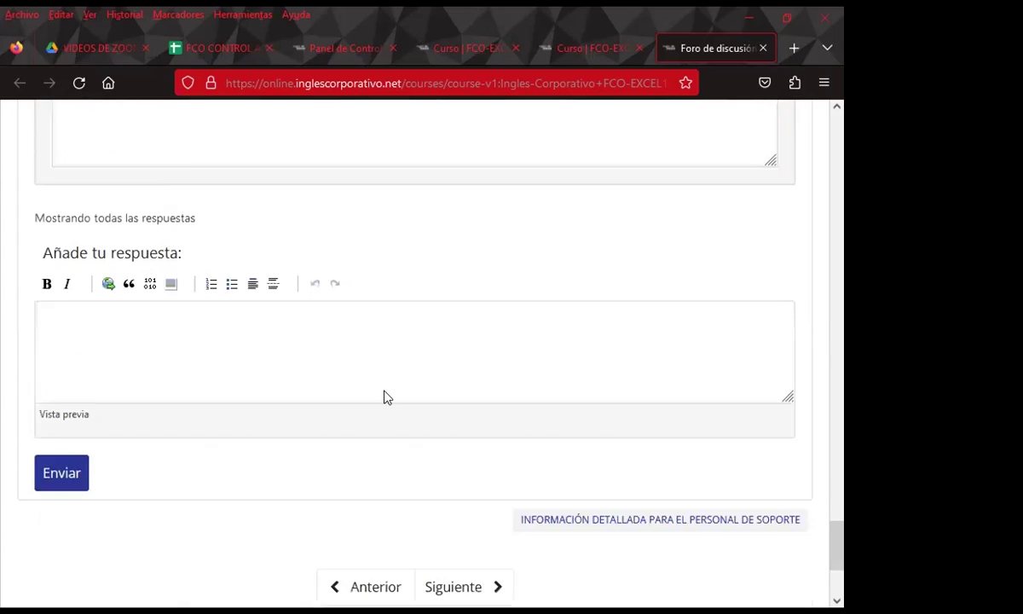
{"action": "scroll", "coordinate": [384, 396], "scroll_direction": "down", "scroll_amount": 1}
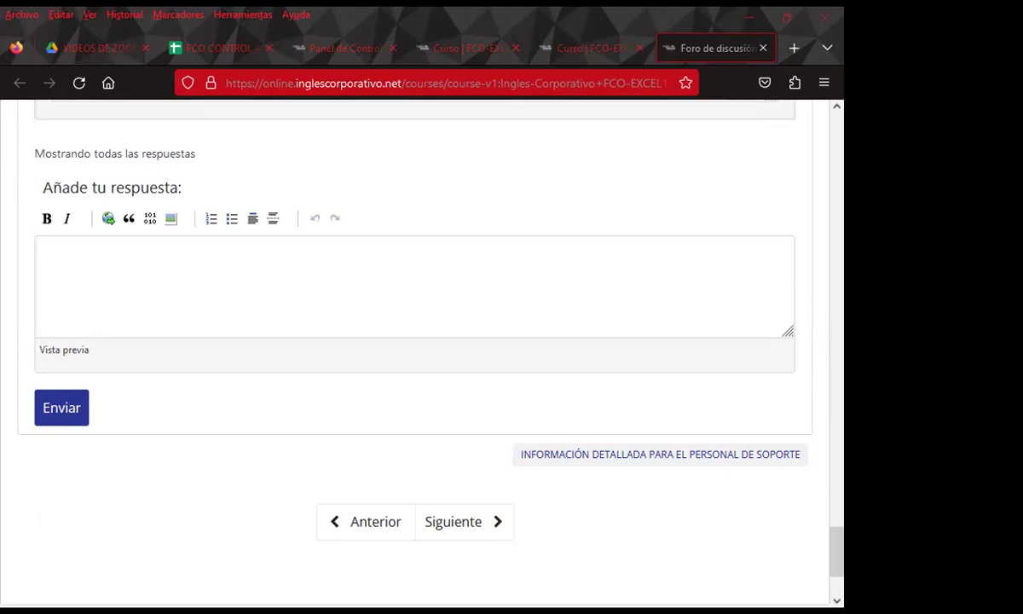
{"action": "scroll", "coordinate": [315, 399], "scroll_direction": "up", "scroll_amount": 5}
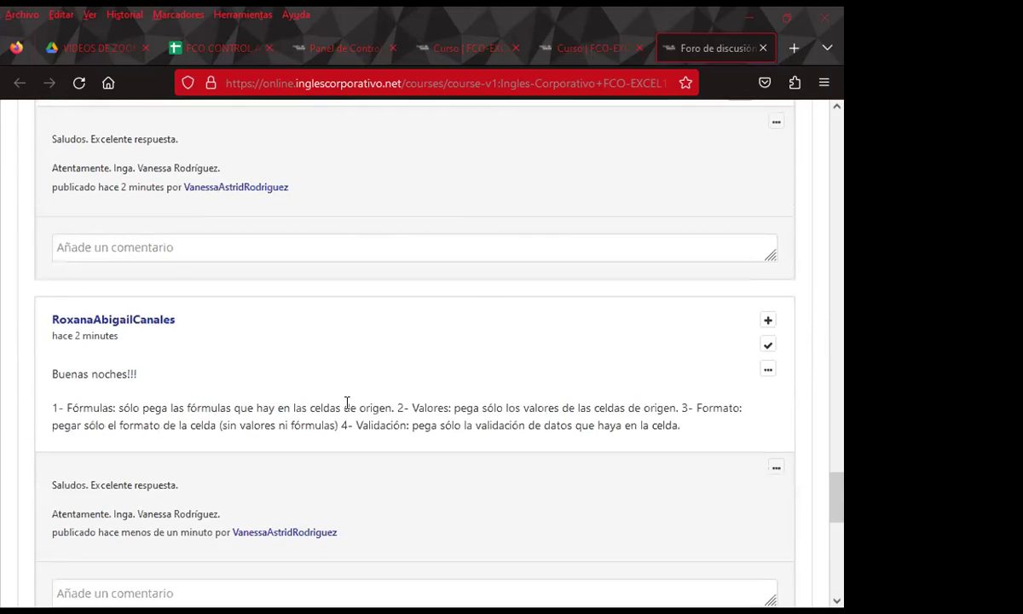